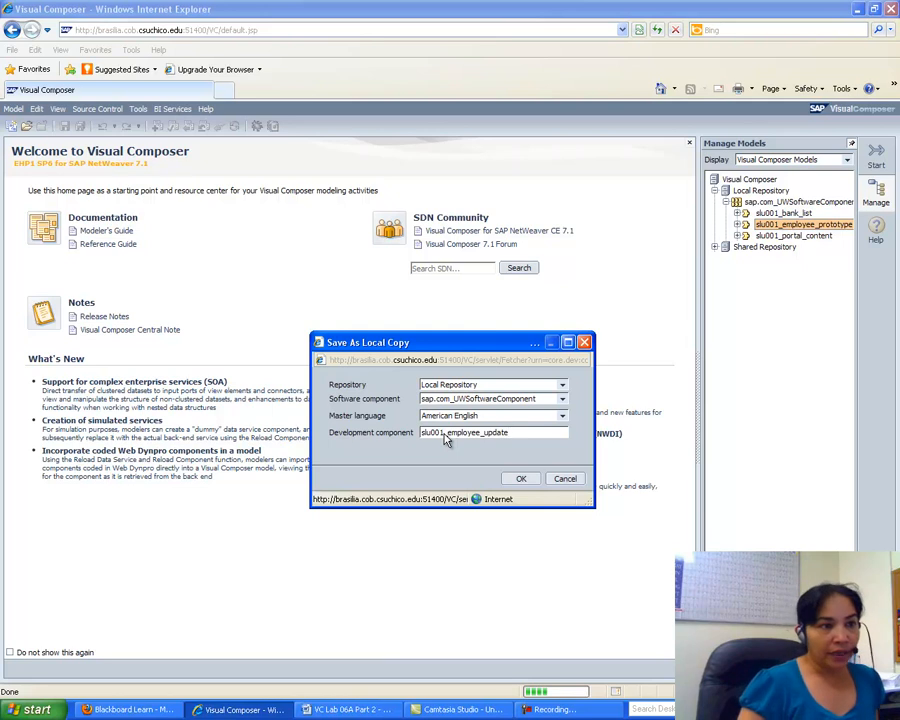
# Save the local copy of the prototype as the employee_update development component.
pyautogui.click(517, 480)
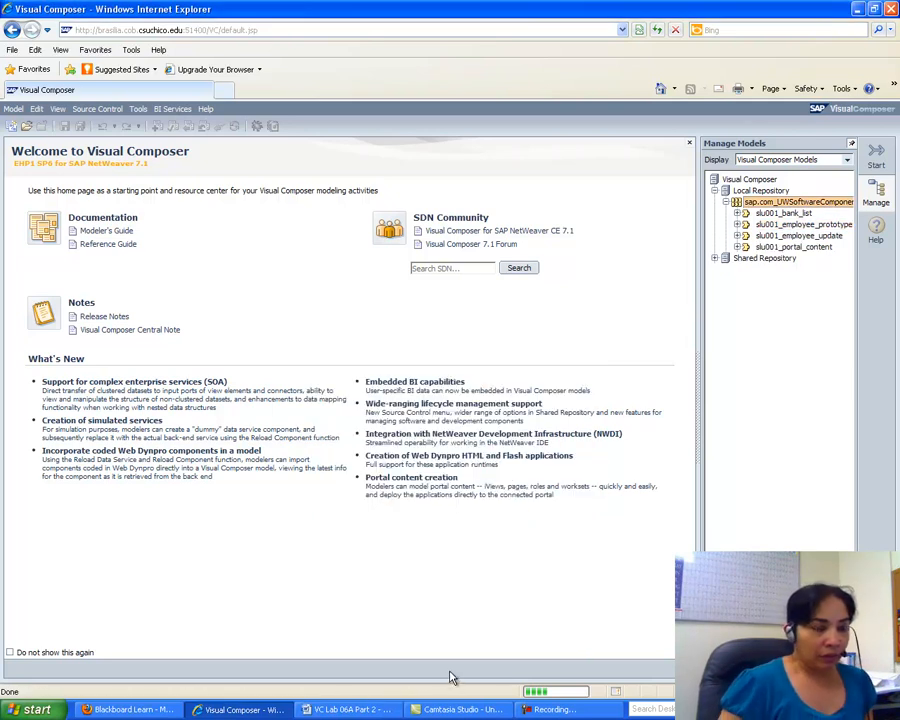
# Check the Word lab instructions, then reopen the slu001_employee_prototype model for editing.
pyautogui.click(389, 710)
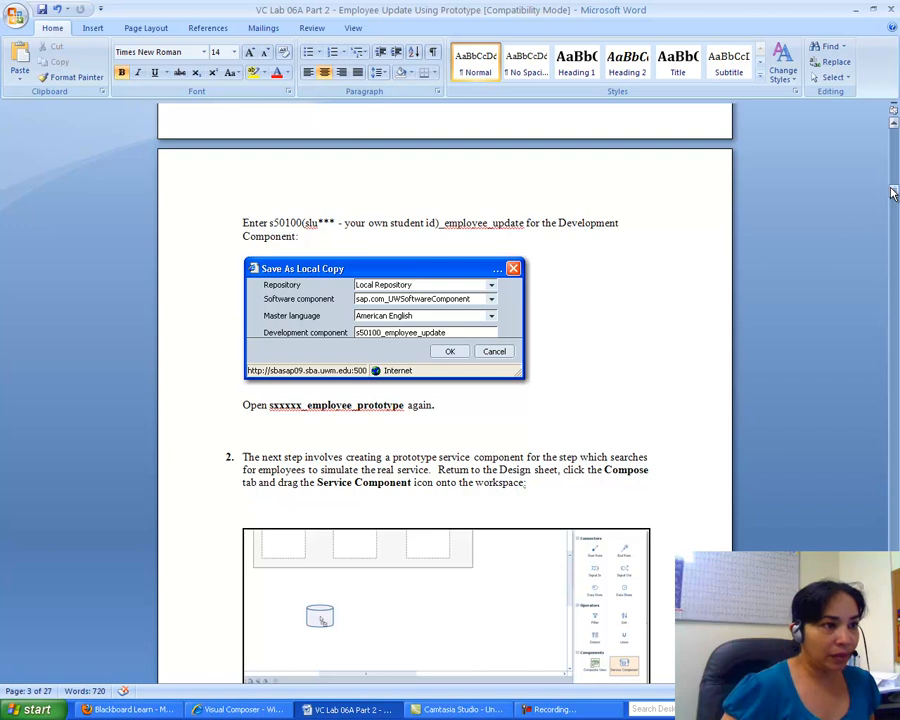
pyautogui.moveTo(893, 193); pyautogui.dragTo(889, 195)
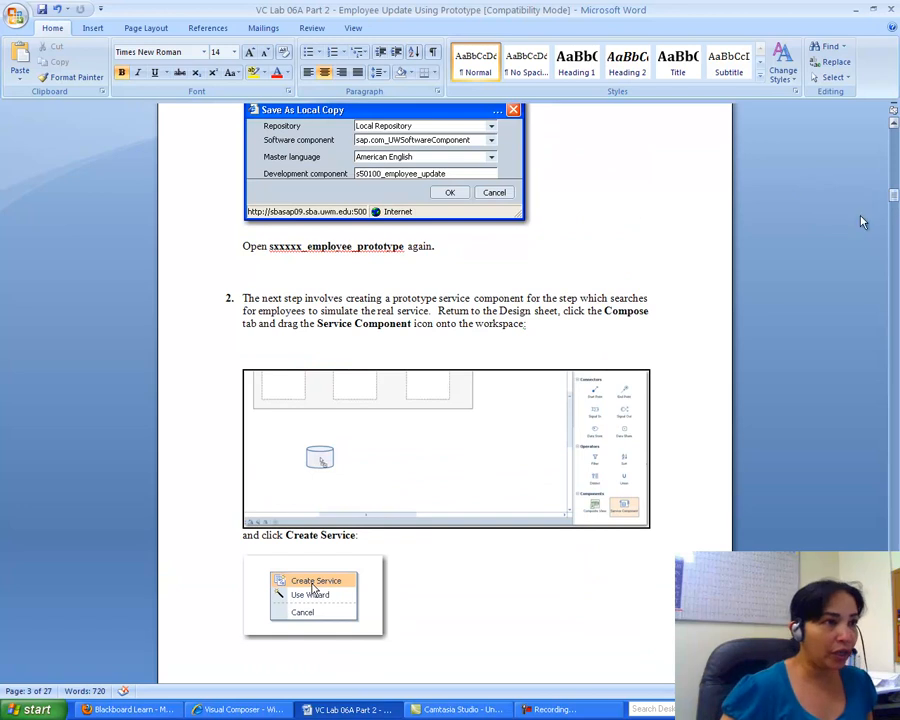
pyautogui.click(262, 710)
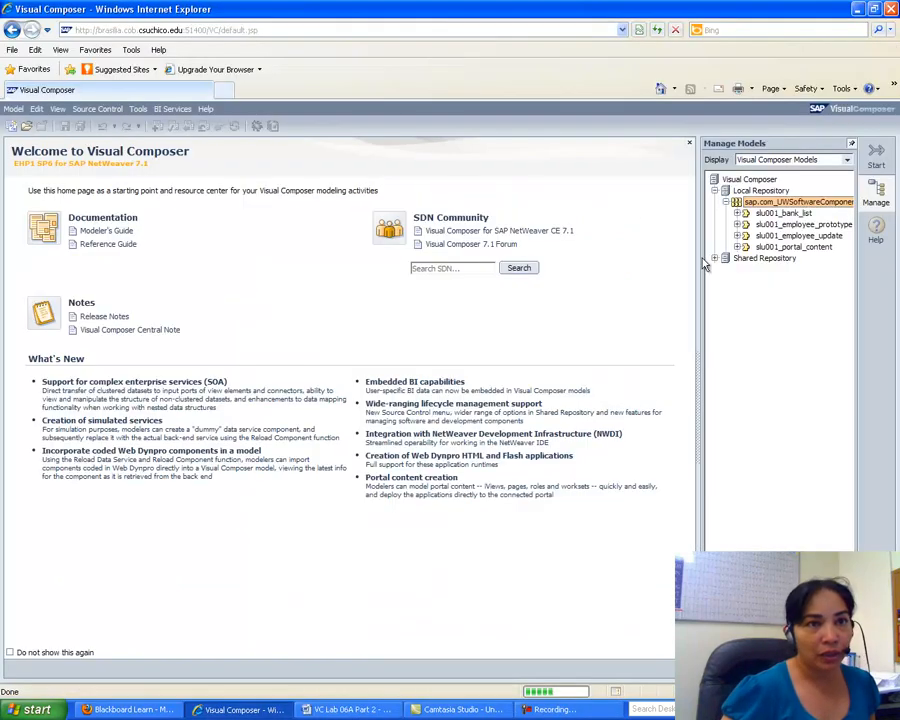
pyautogui.doubleClick(794, 226)
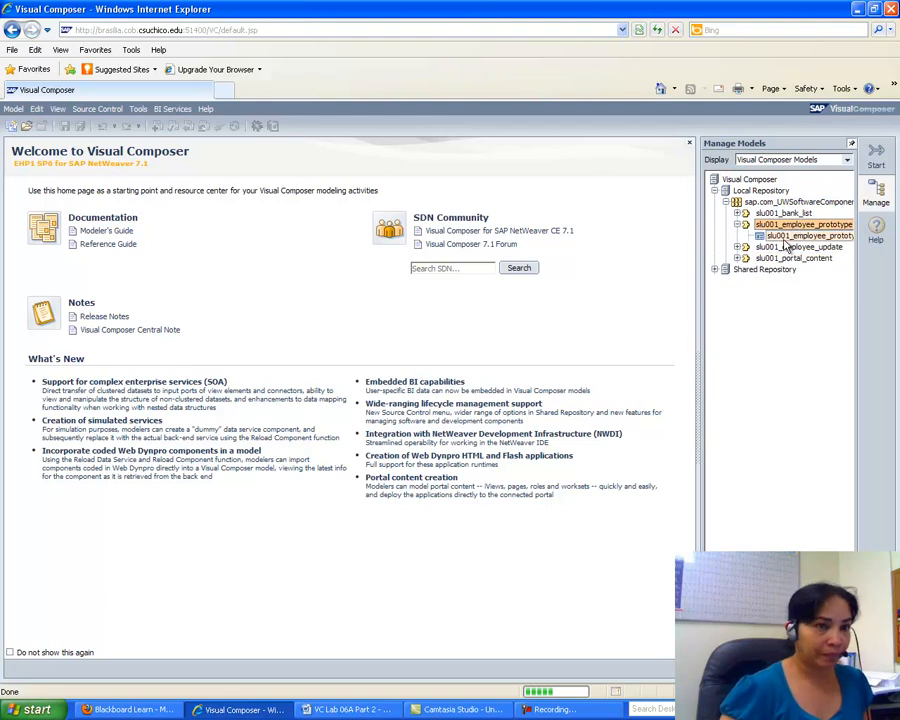
pyautogui.doubleClick(790, 237)
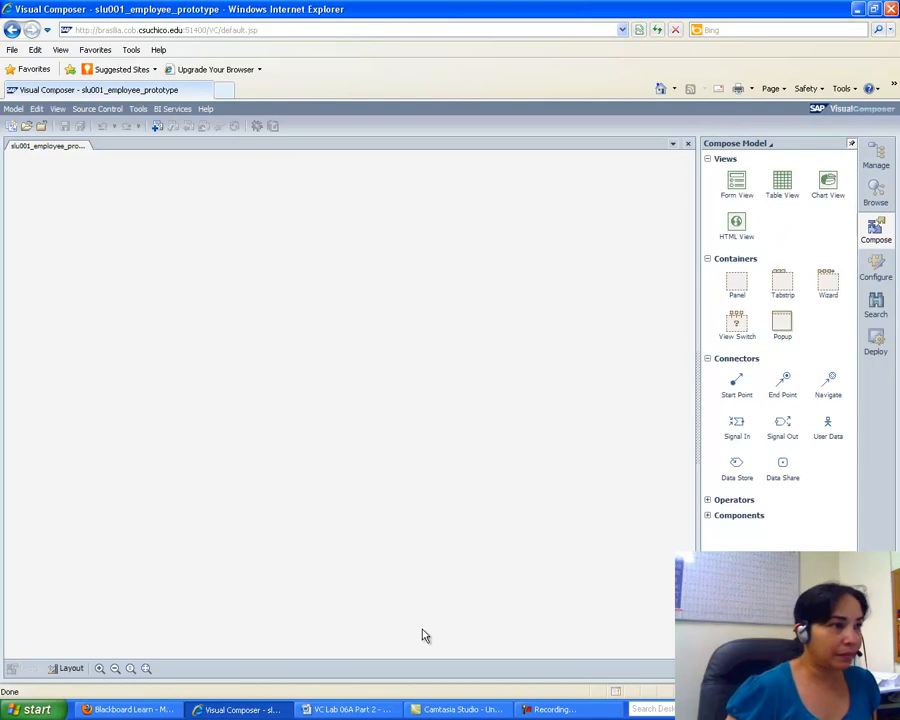
# Scroll the Word lab guide to the EmployeeSearch service steps, then return to Visual Composer.
pyautogui.click(350, 709)
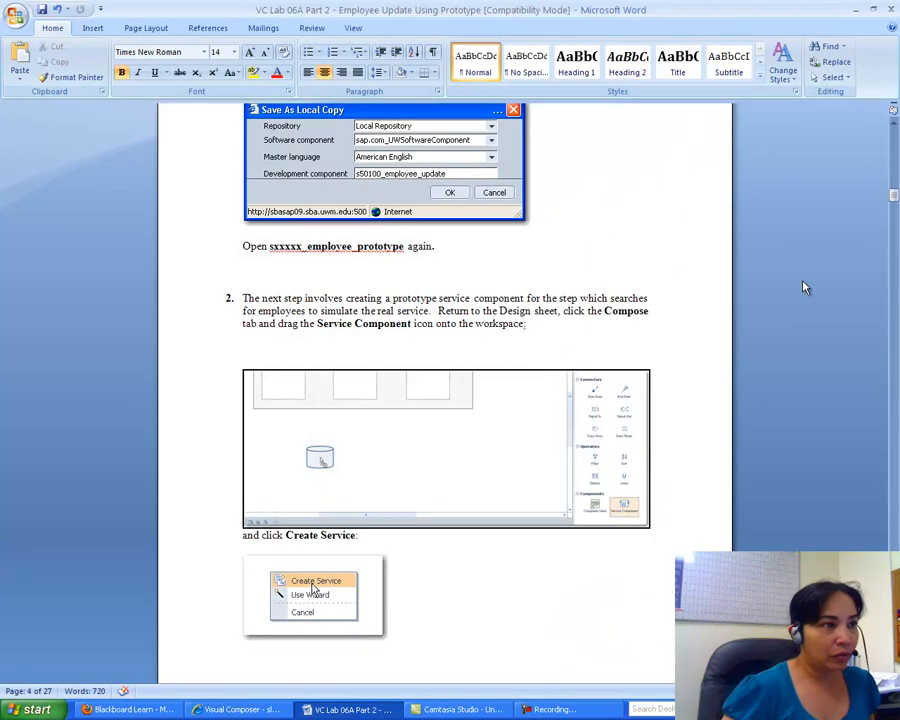
pyautogui.hotkey('alt', 'Tab')
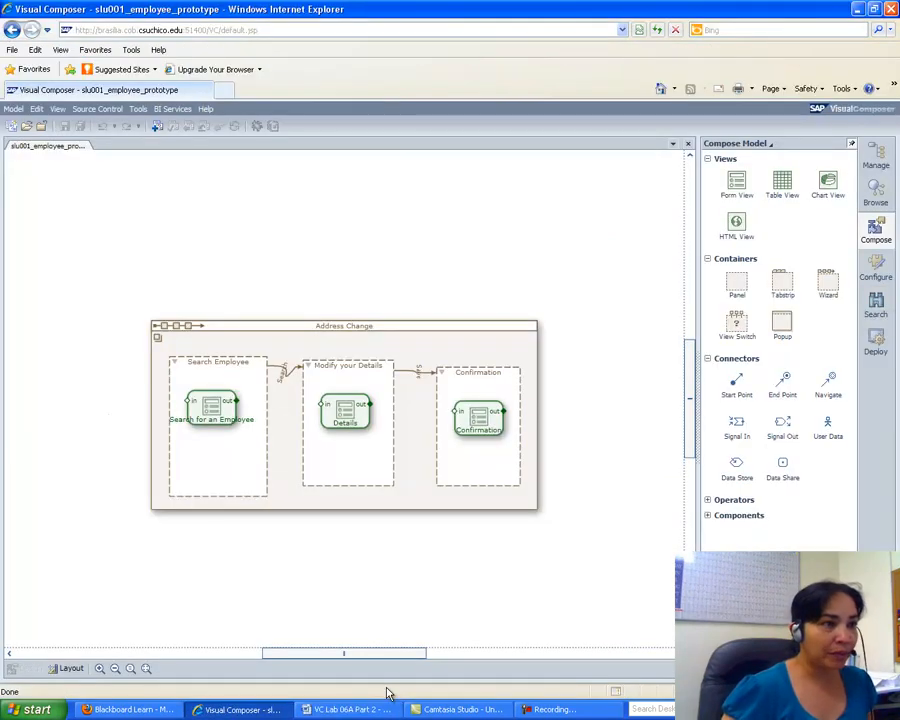
pyautogui.click(330, 709)
pyautogui.moveTo(895, 194); pyautogui.dragTo(895, 199)
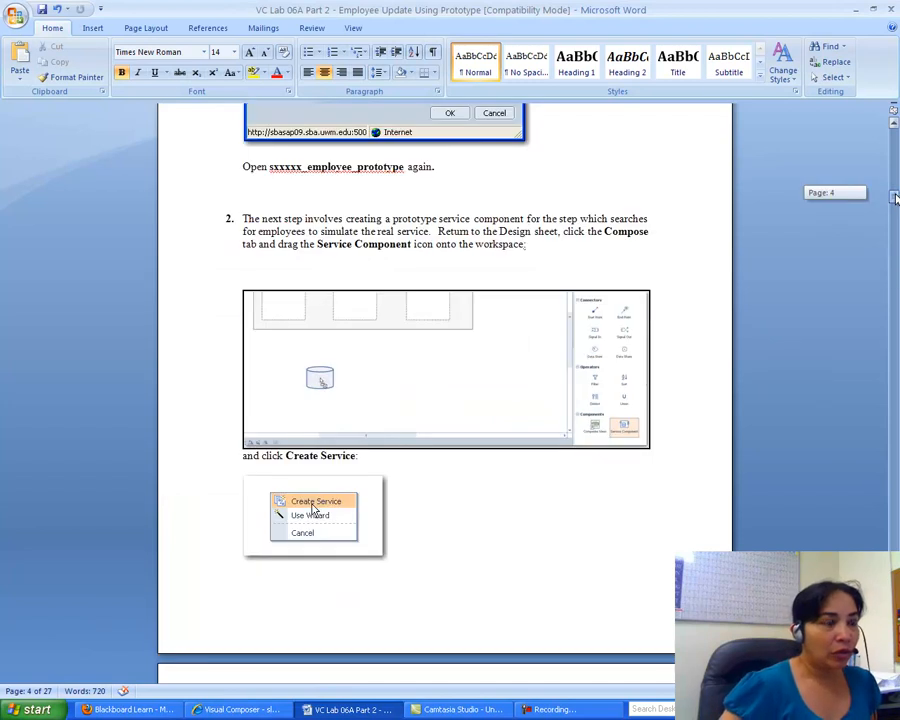
pyautogui.moveTo(895, 199); pyautogui.dragTo(895, 199)
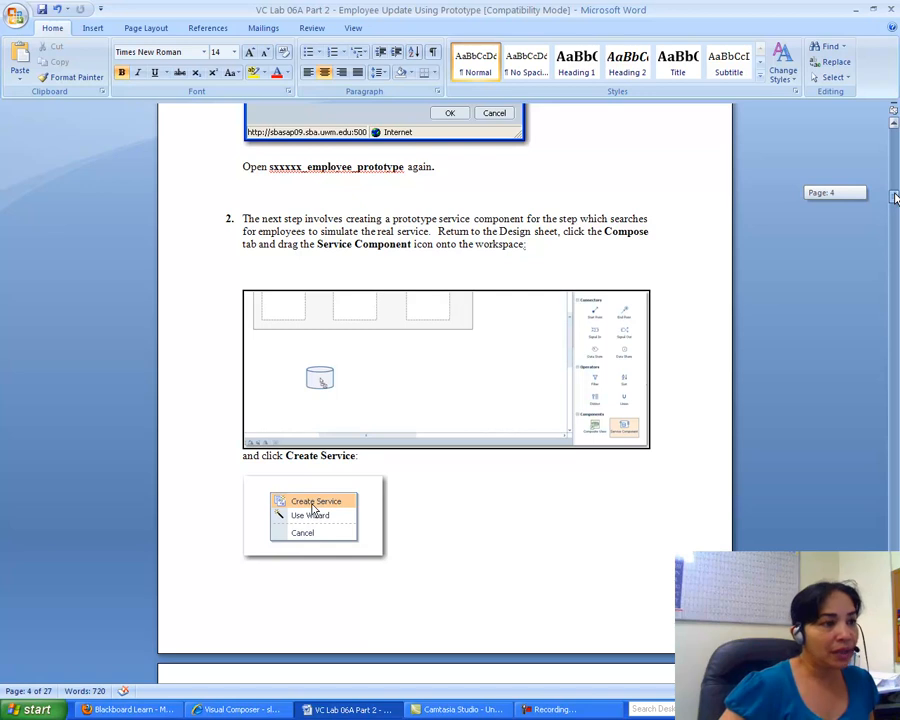
pyautogui.moveTo(895, 199); pyautogui.dragTo(895, 208)
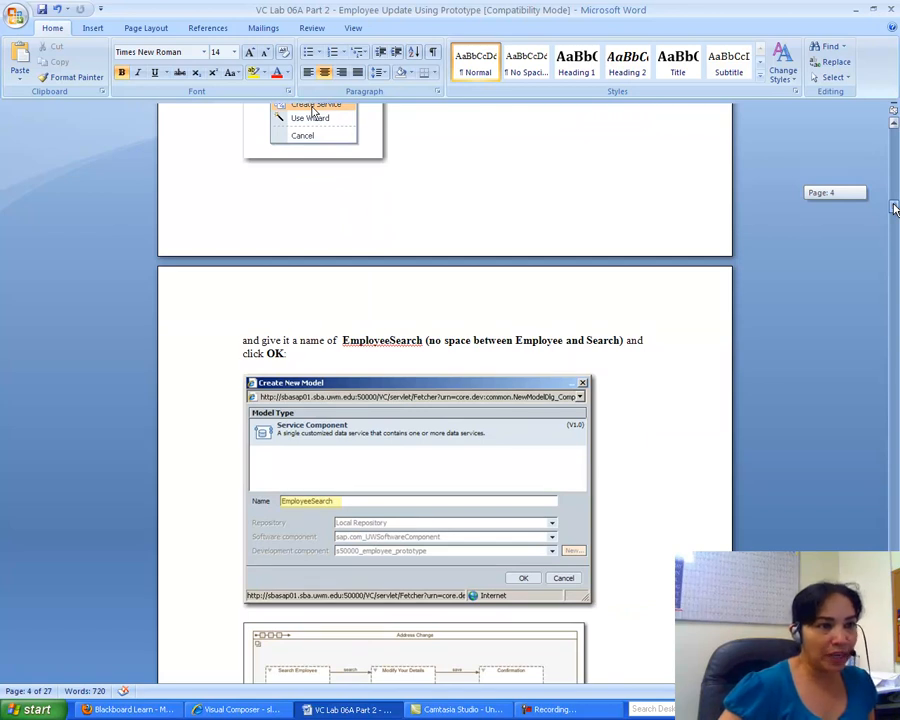
pyautogui.moveTo(895, 208); pyautogui.dragTo(895, 220)
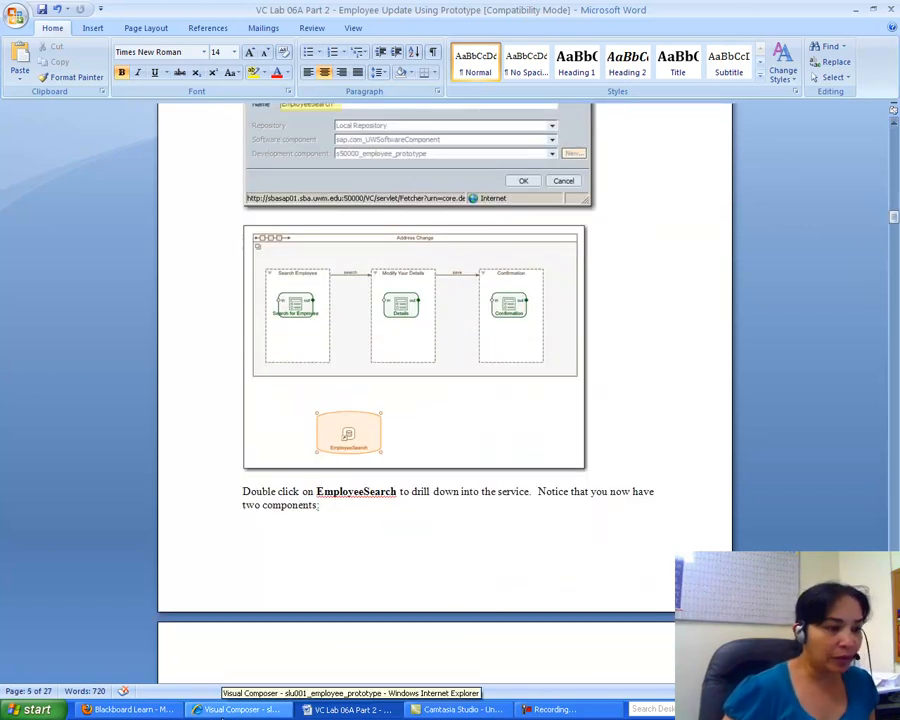
pyautogui.click(234, 710)
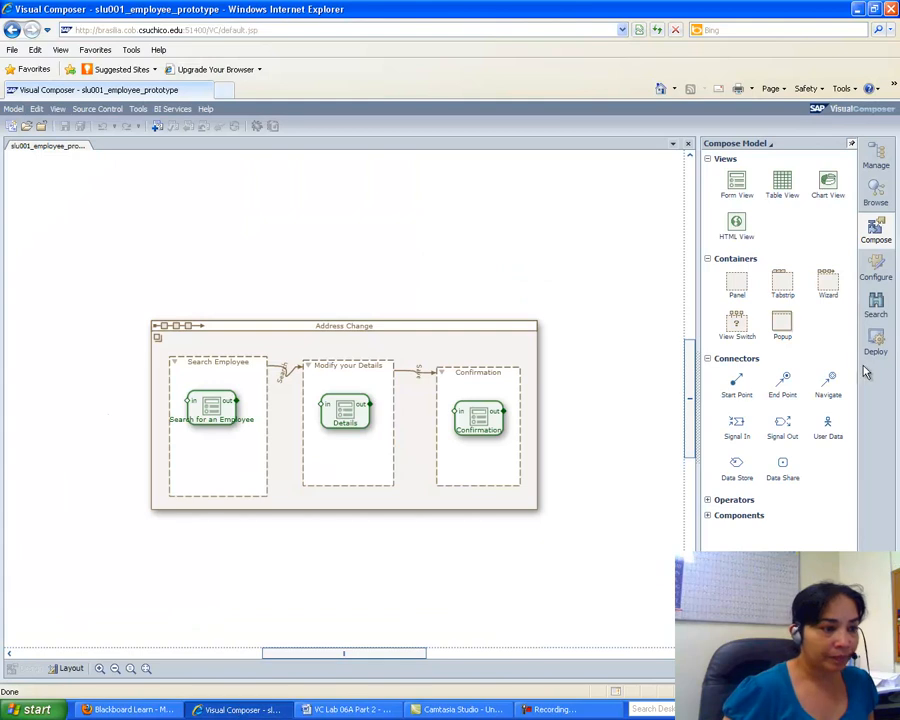
# Enlarge the Address Change container down and right, and drop a Service Component into it.
pyautogui.moveTo(693, 363); pyautogui.dragTo(692, 407)
pyautogui.click(444, 445)
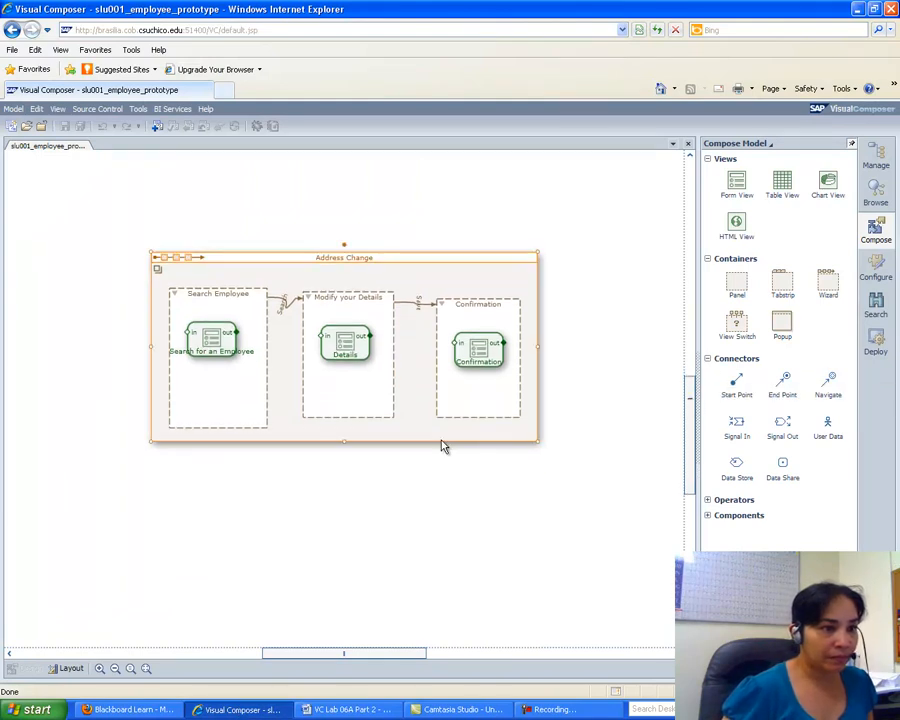
pyautogui.moveTo(538, 446); pyautogui.dragTo(588, 584)
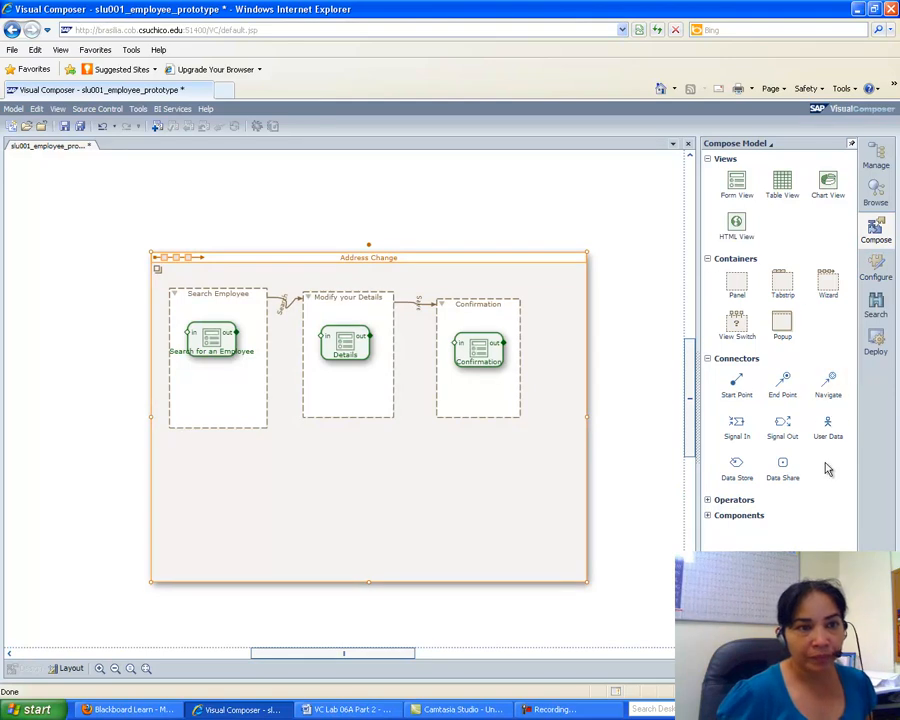
pyautogui.click(708, 516)
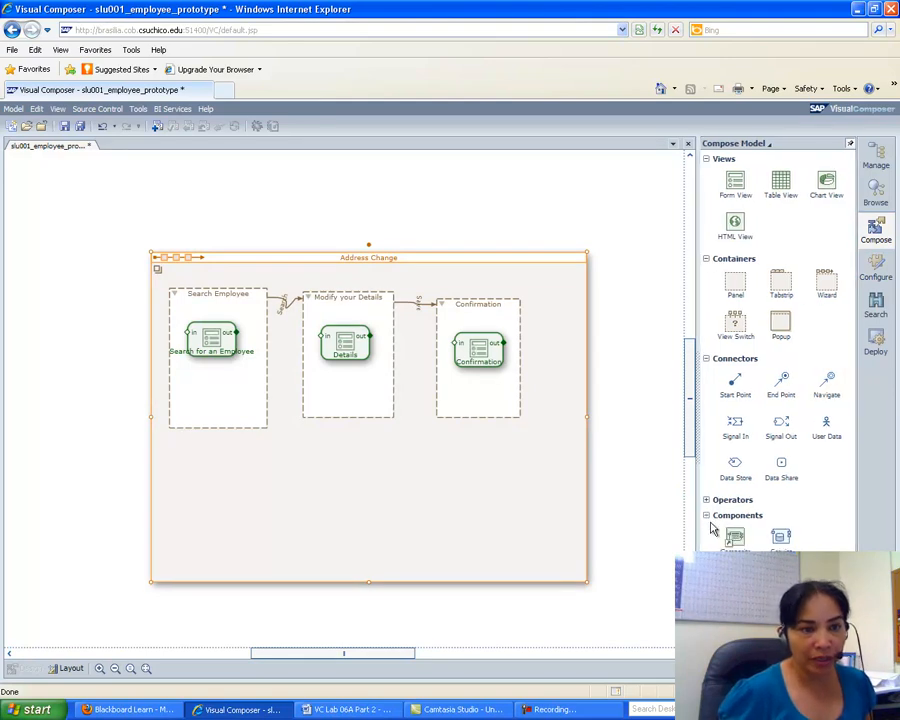
pyautogui.moveTo(779, 537); pyautogui.dragTo(311, 500)
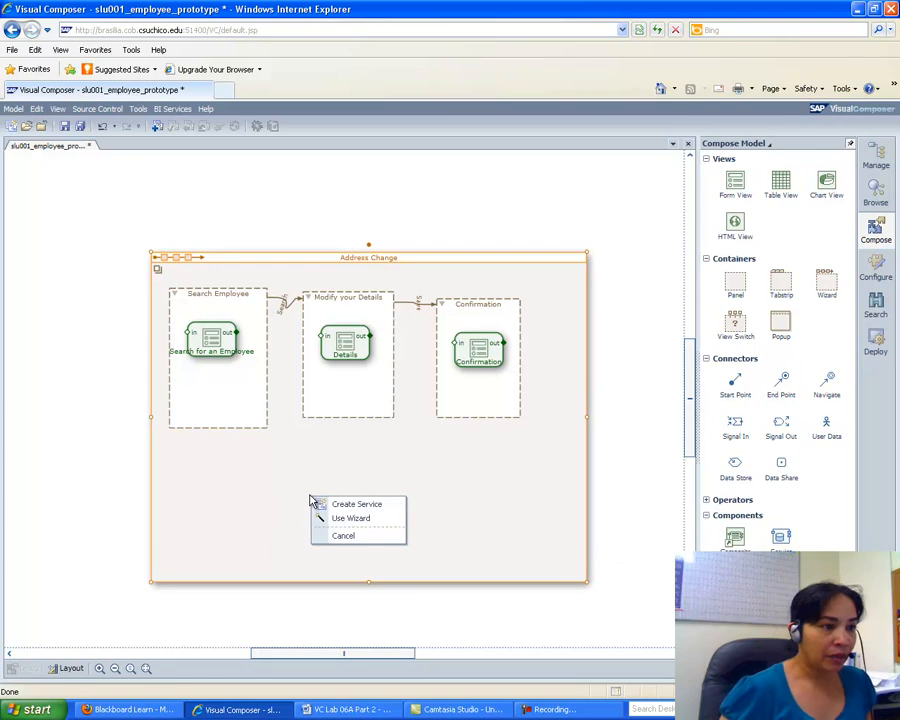
# Choose Create Service and name the new service component EmployeeSearch.
pyautogui.click(346, 504)
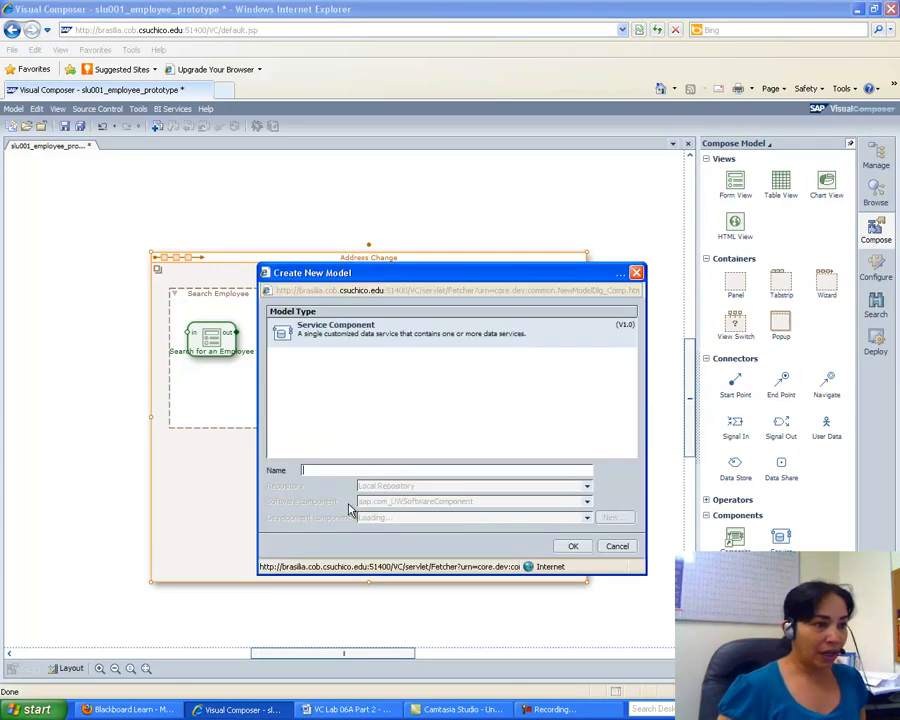
pyautogui.write('Em')
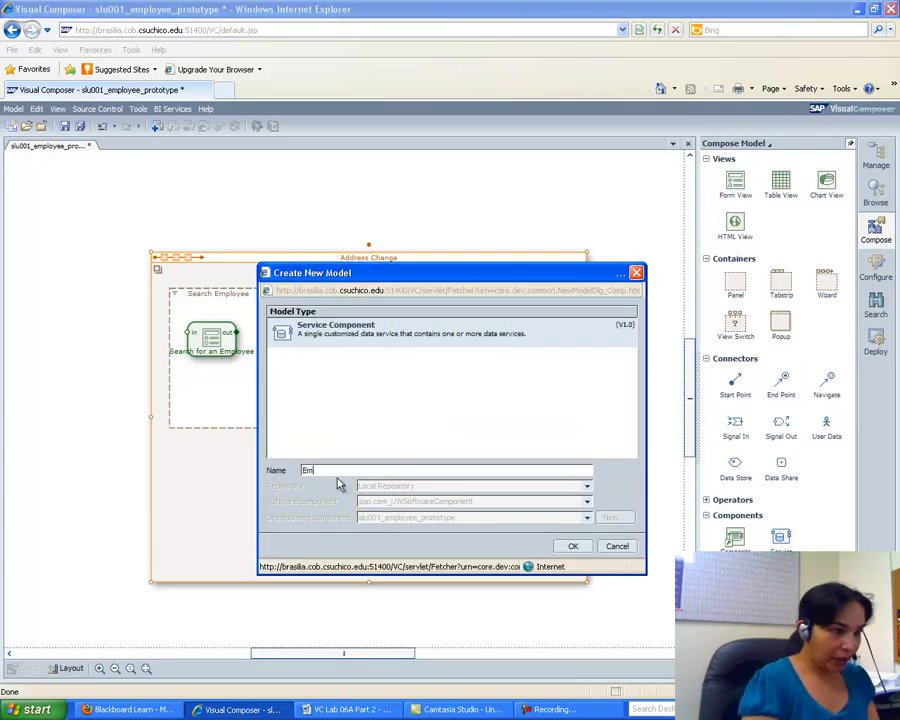
pyautogui.write('ployeeS')
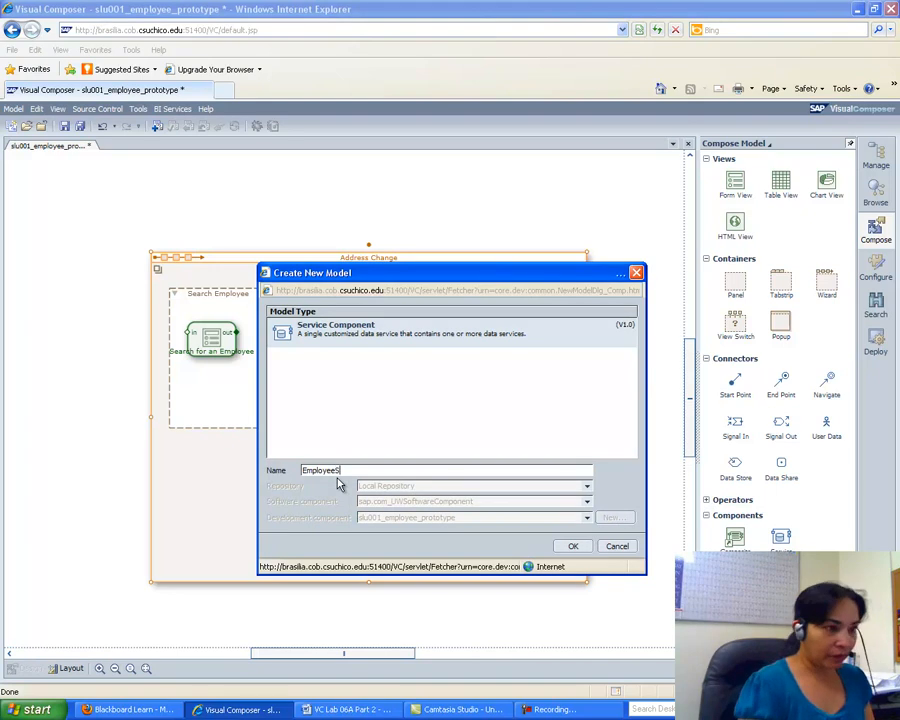
pyautogui.write('earch')
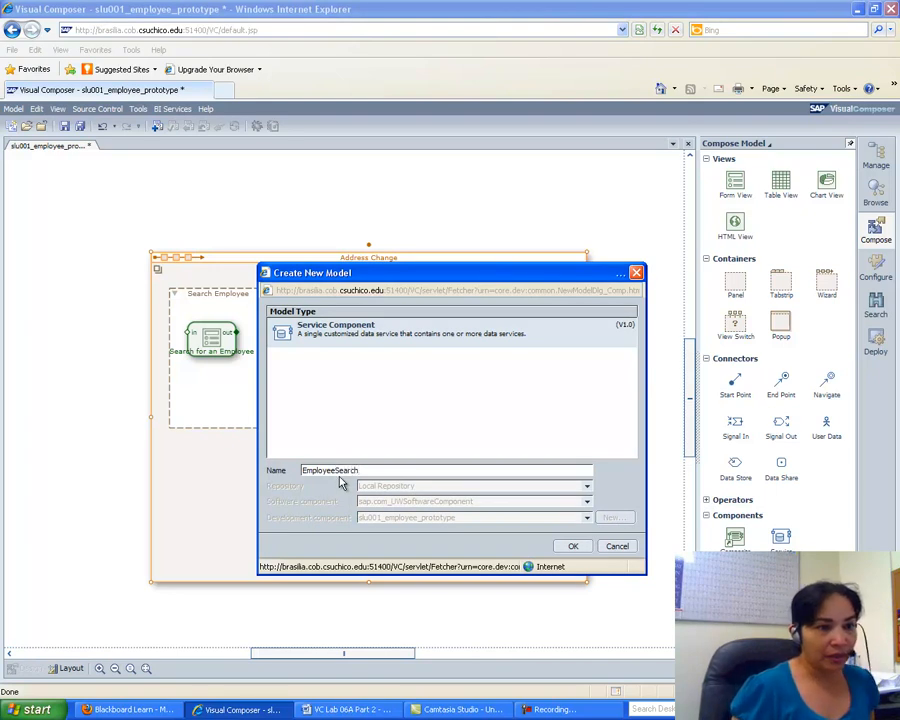
pyautogui.click(567, 547)
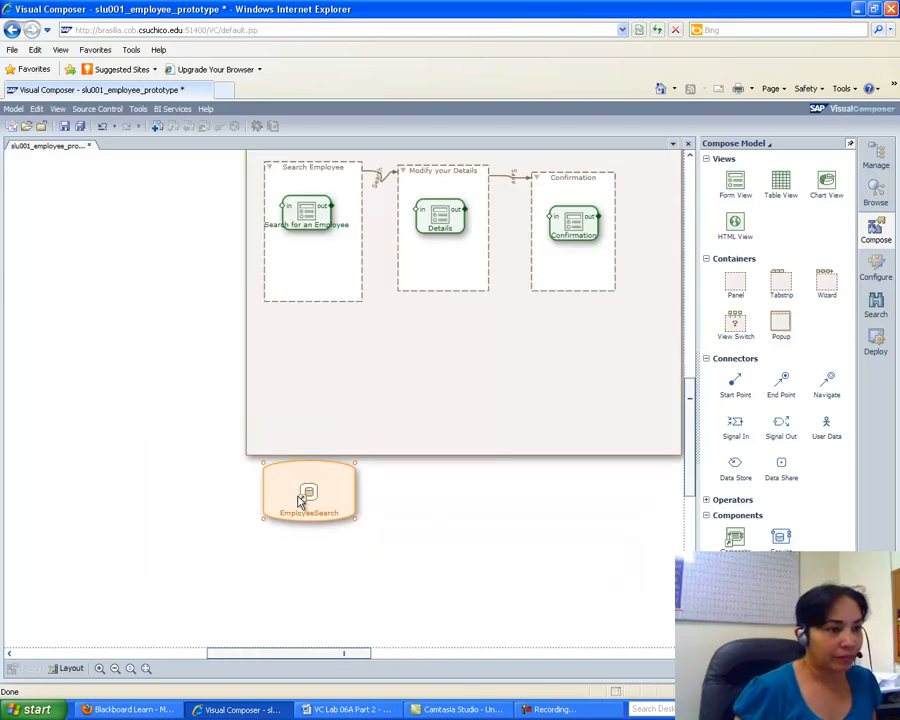
# Shift the Address Change panel left and place EmployeeSearch just below it.
pyautogui.moveTo(298, 490); pyautogui.dragTo(428, 368)
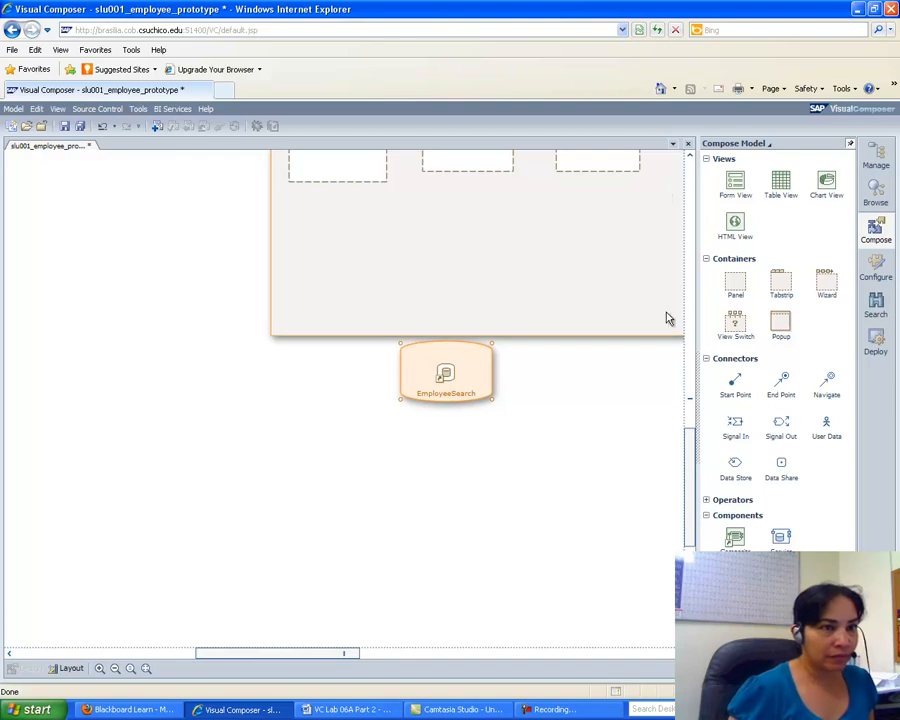
pyautogui.scroll(3, 693, 452)
pyautogui.moveTo(446, 232); pyautogui.dragTo(191, 232)
pyautogui.moveTo(432, 583); pyautogui.dragTo(262, 456)
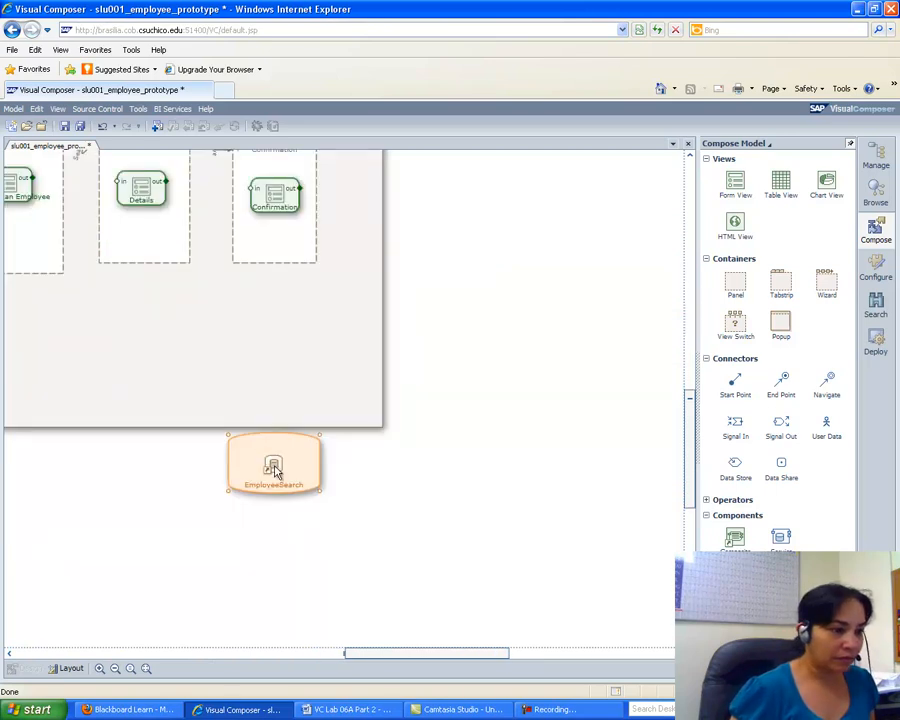
# Move the Address Change container right, shrink it, and reposition EmployeeSearch below it.
pyautogui.click(376, 710)
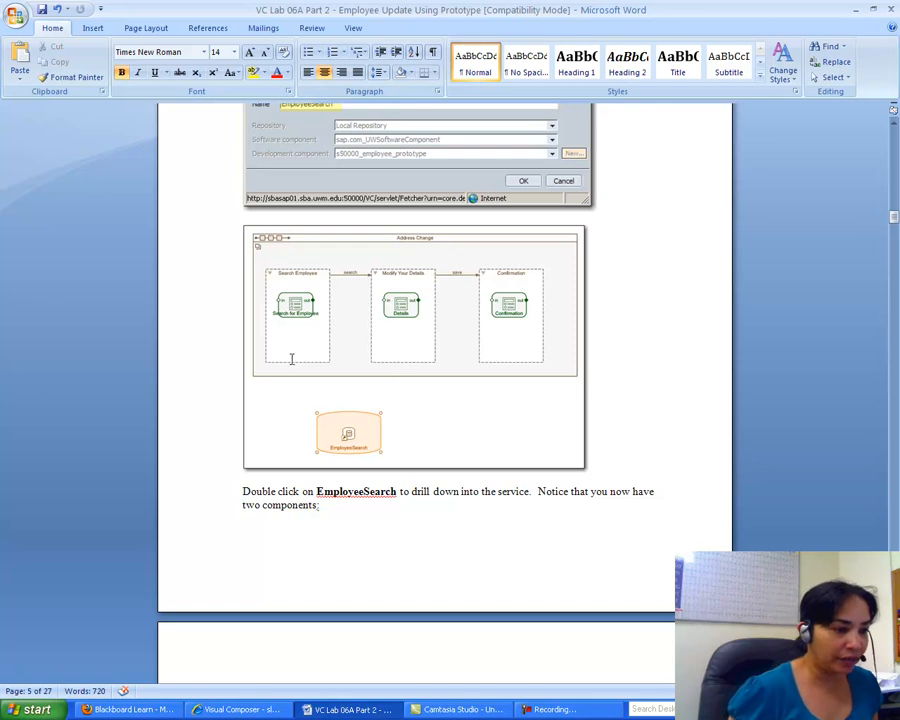
pyautogui.click(240, 709)
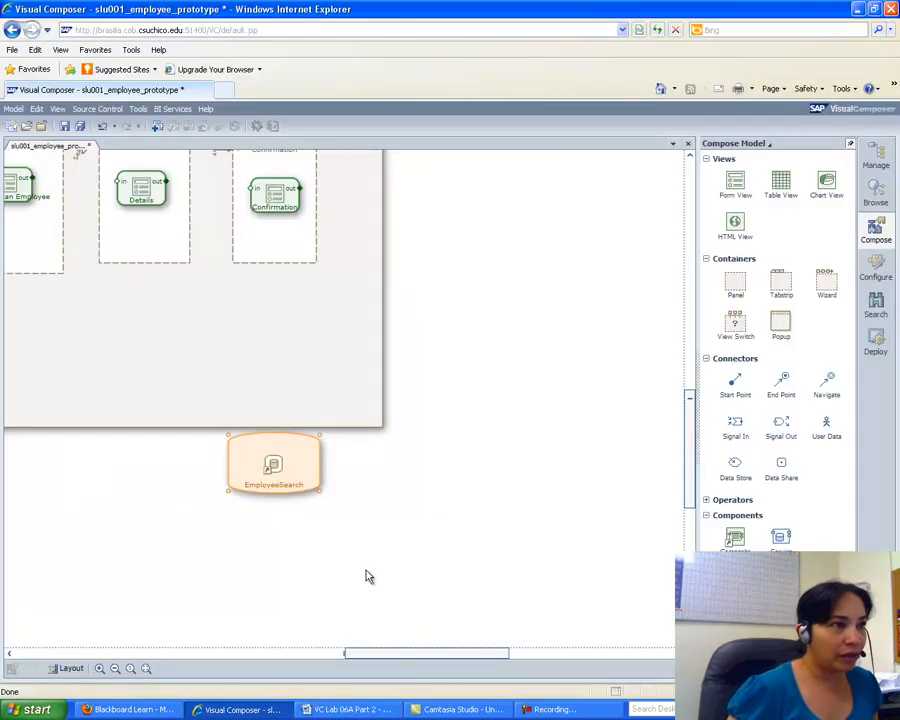
pyautogui.moveTo(354, 165); pyautogui.dragTo(569, 209)
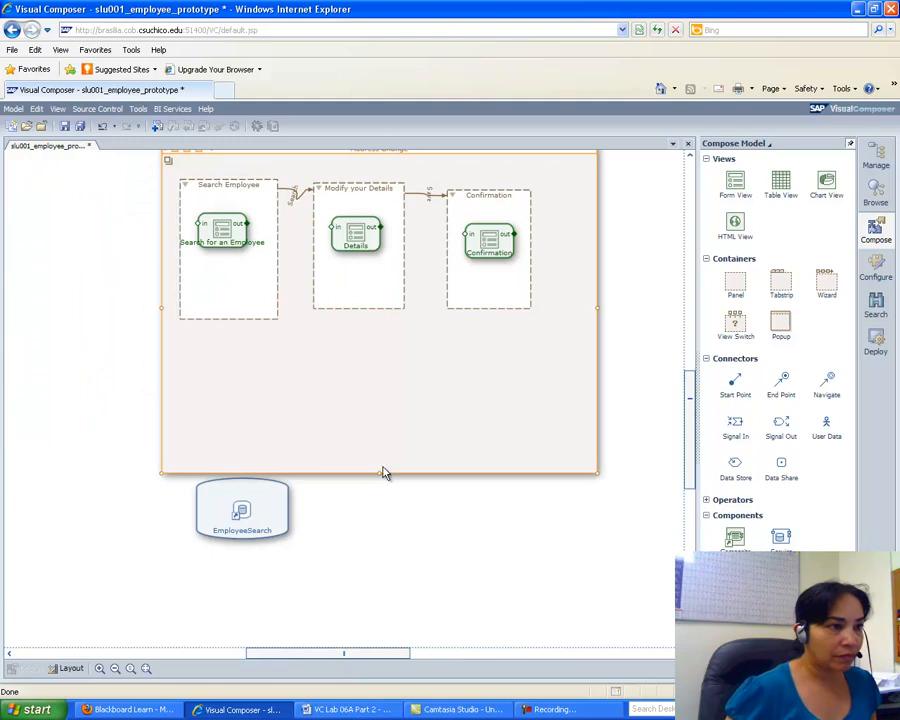
pyautogui.moveTo(380, 476); pyautogui.dragTo(382, 364)
pyautogui.moveTo(280, 497); pyautogui.dragTo(417, 490)
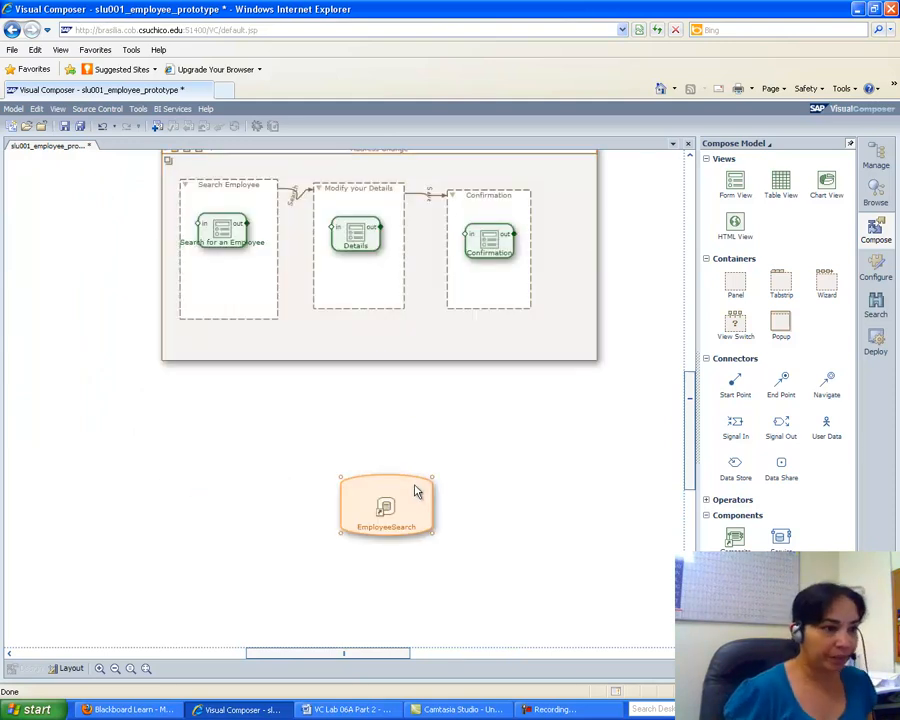
# Read further in the Word lab guide, then return to the prototype model.
pyautogui.click(318, 709)
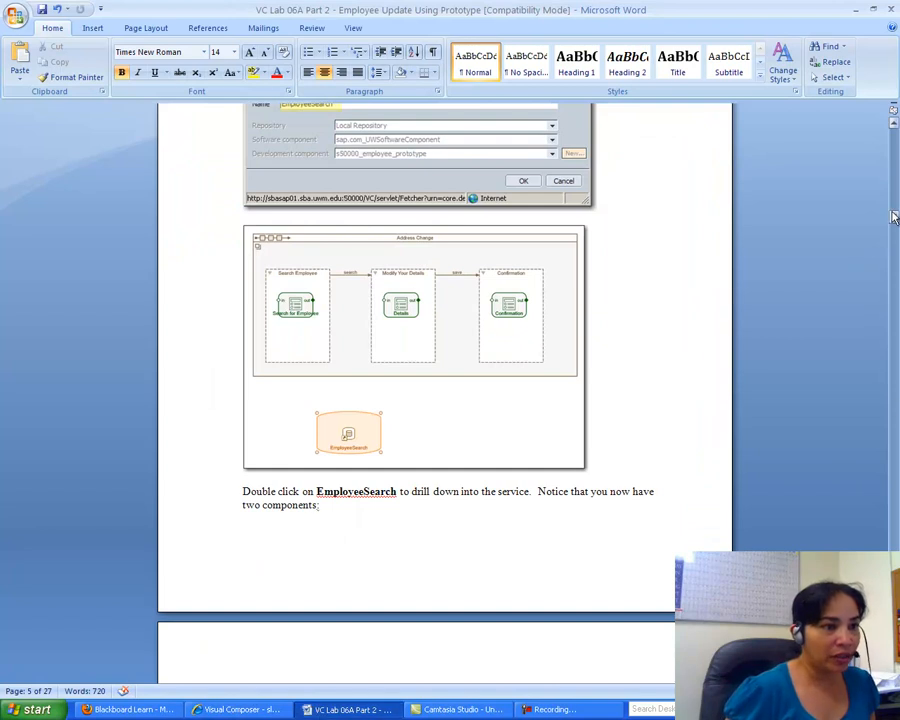
pyautogui.moveTo(894, 218); pyautogui.dragTo(894, 231)
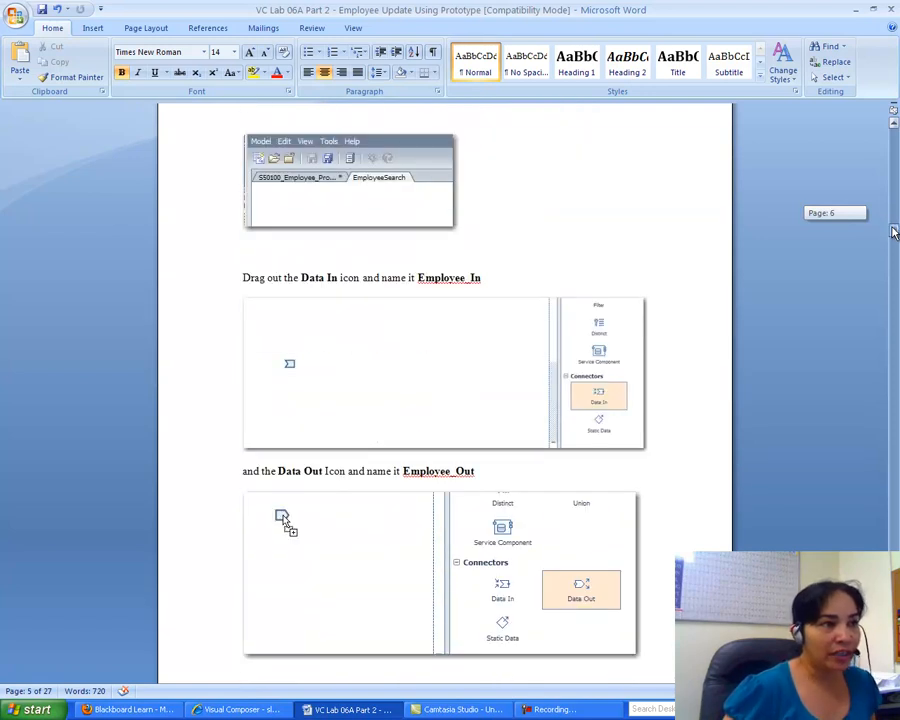
pyautogui.moveTo(894, 231); pyautogui.dragTo(894, 235)
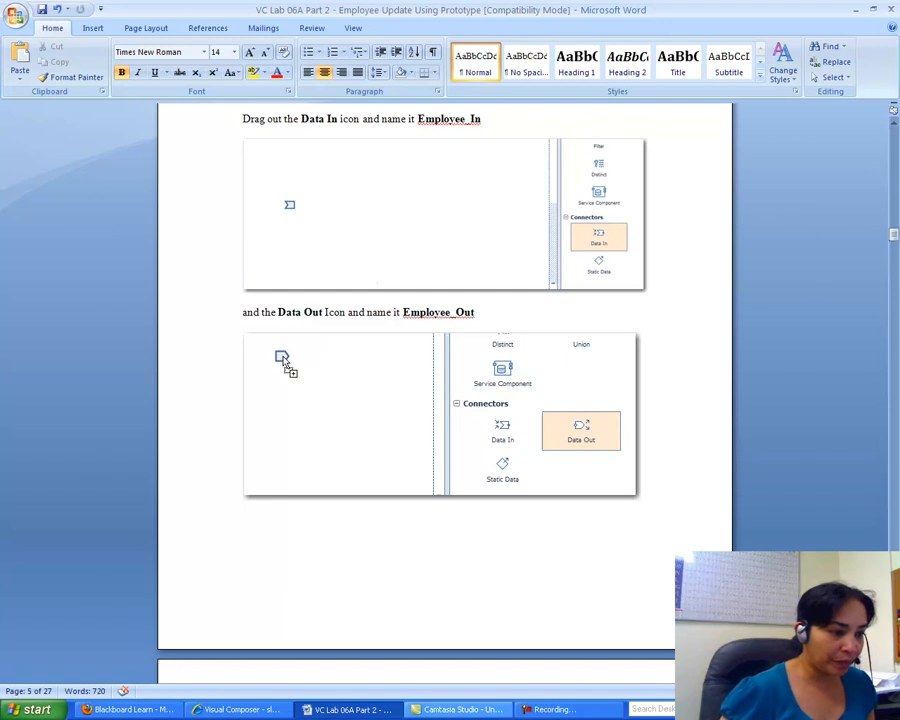
pyautogui.click(276, 706)
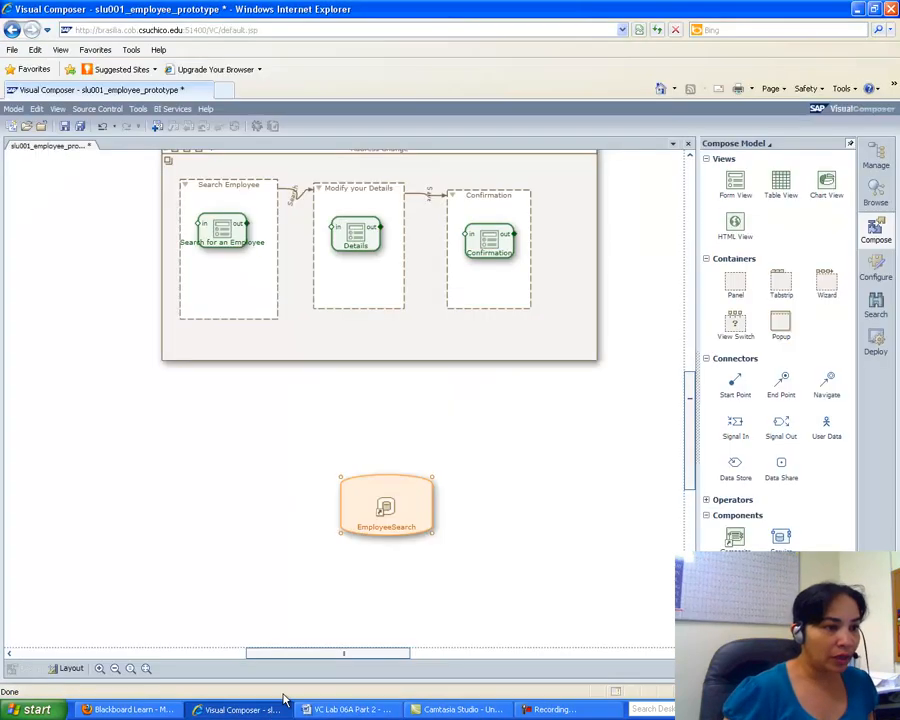
# Inside EmployeeSearch, add a Data In connector and rename it Employee_In.
pyautogui.doubleClick(398, 498)
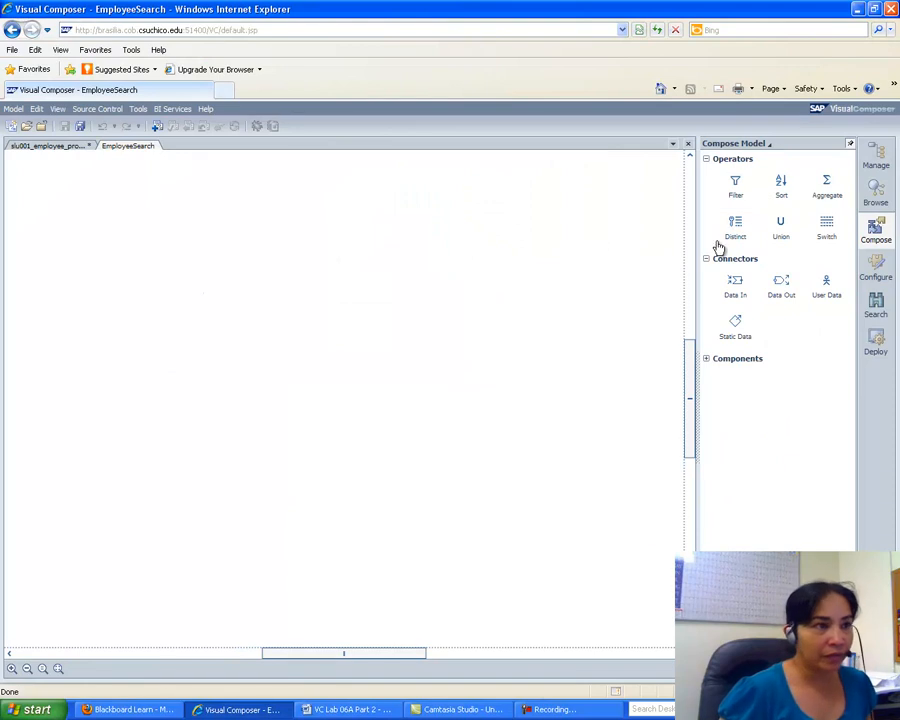
pyautogui.moveTo(737, 289); pyautogui.dragTo(181, 301)
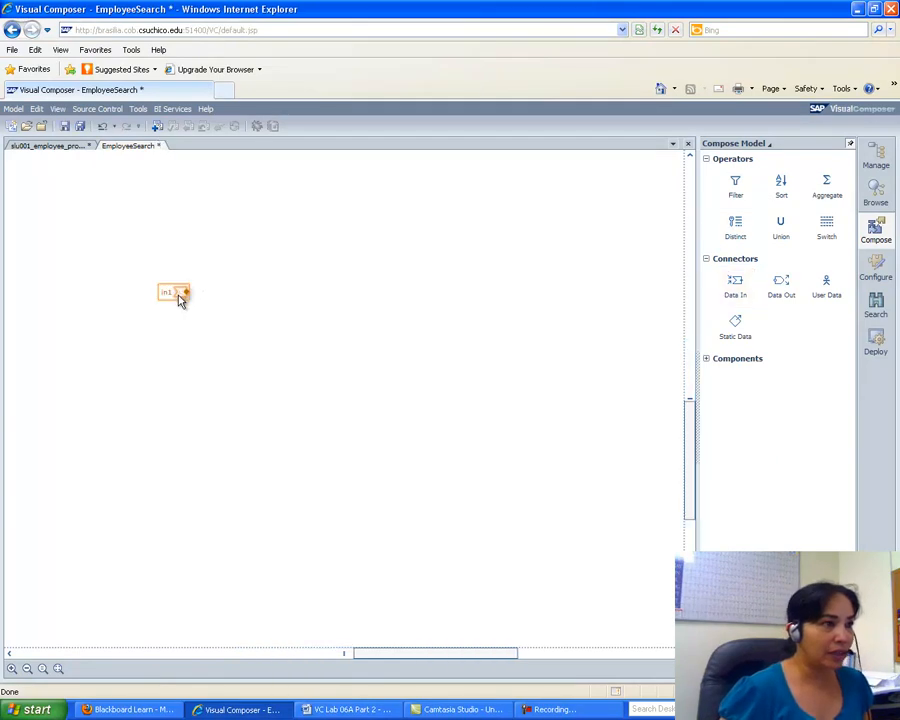
pyautogui.doubleClick(180, 297)
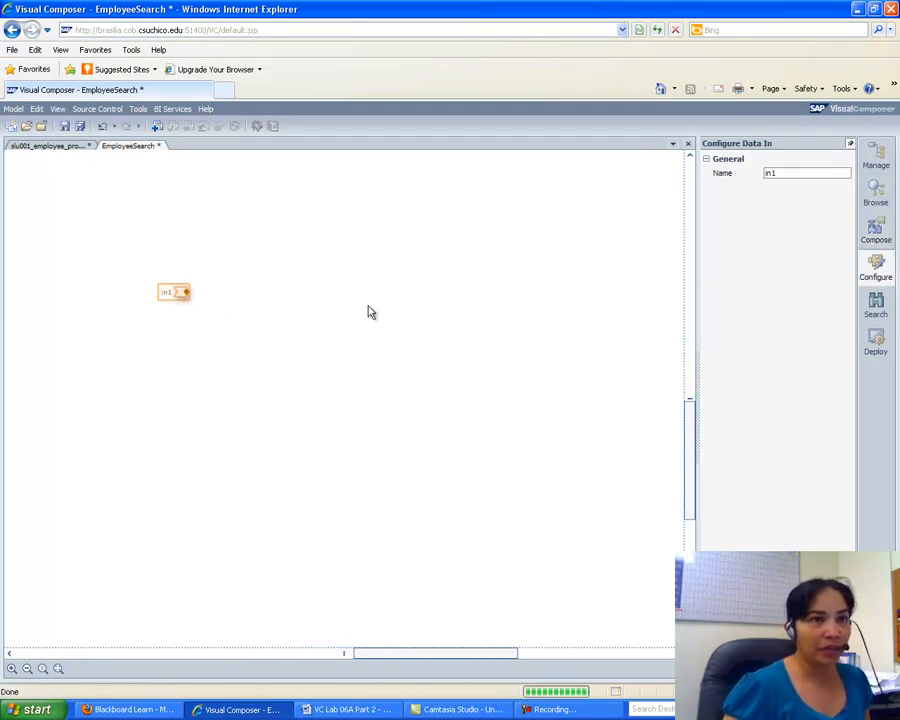
pyautogui.click(781, 177)
pyautogui.doubleClick(781, 177)
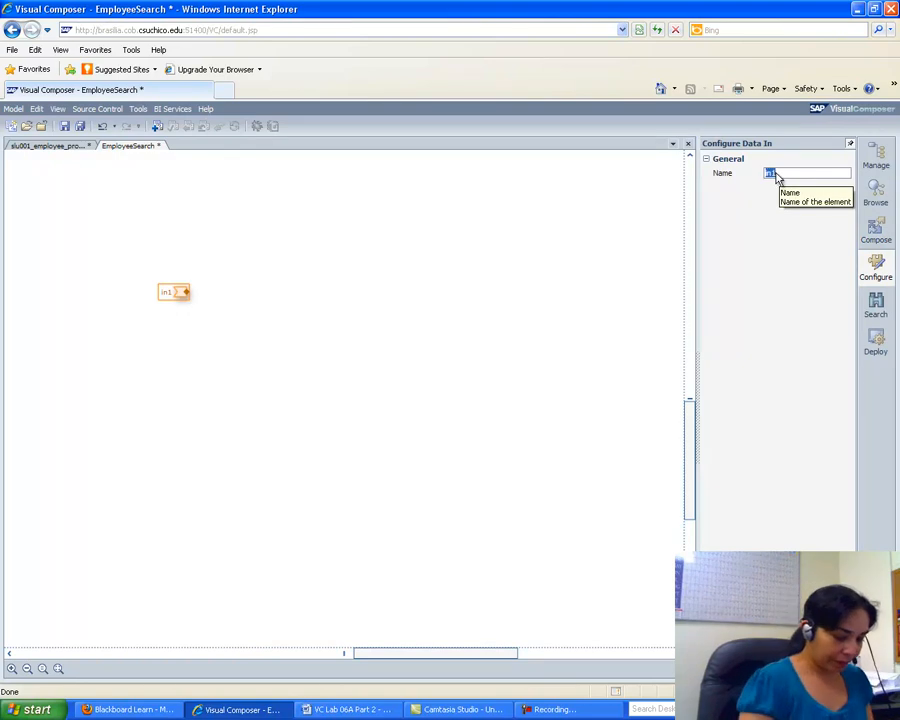
pyautogui.write('Employ')
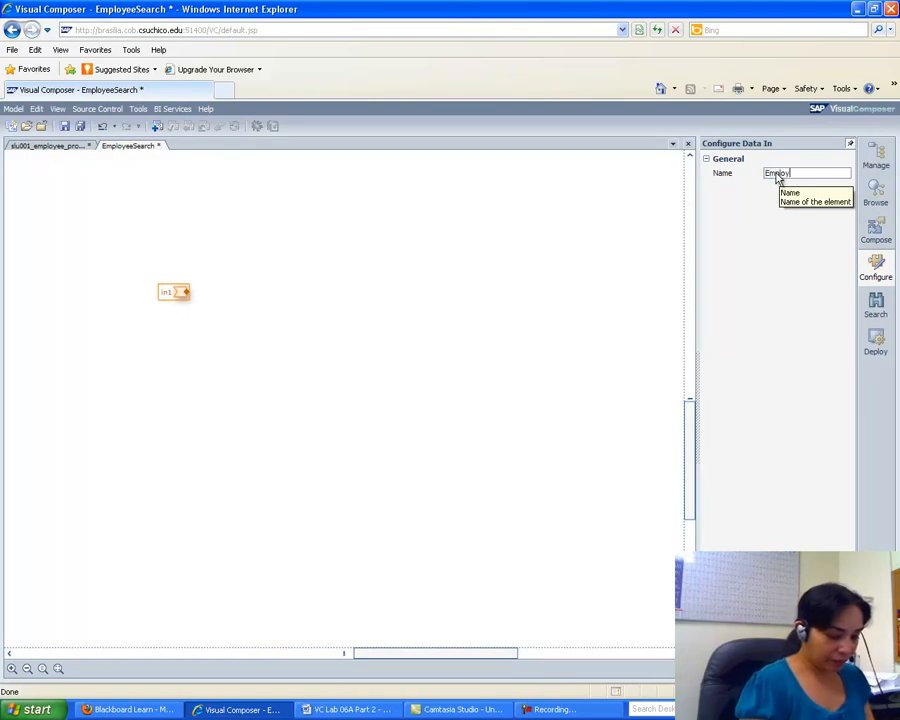
pyautogui.write('ee_In')
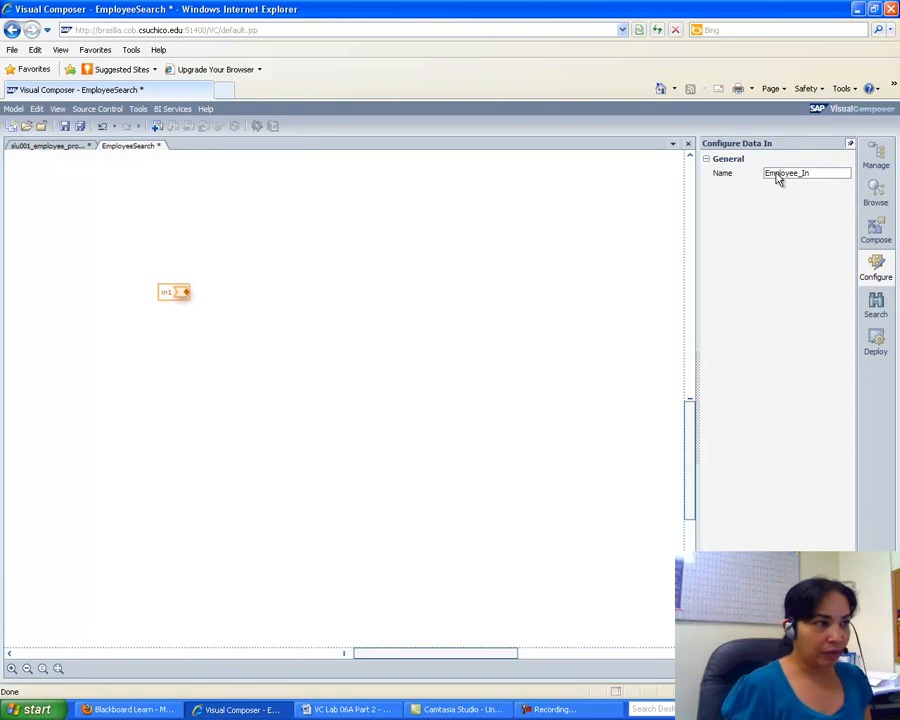
pyautogui.press('Return')
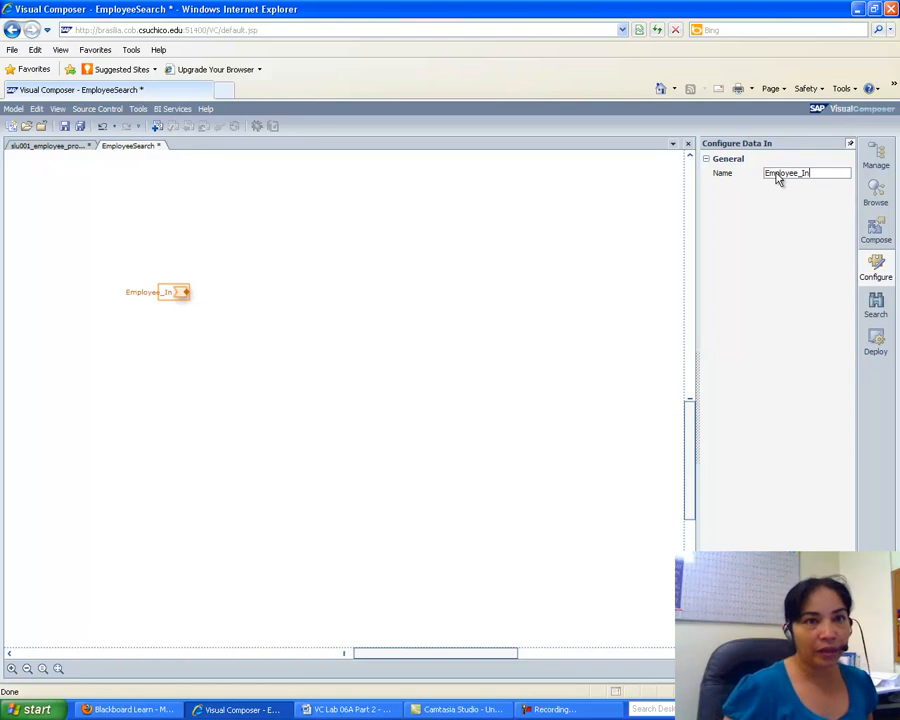
# Add a Data Out connector beside it and rename it Employee_Out.
pyautogui.click(882, 247)
pyautogui.moveTo(781, 287); pyautogui.dragTo(390, 314)
pyautogui.moveTo(785, 178); pyautogui.dragTo(722, 176)
pyautogui.write('Emplo')
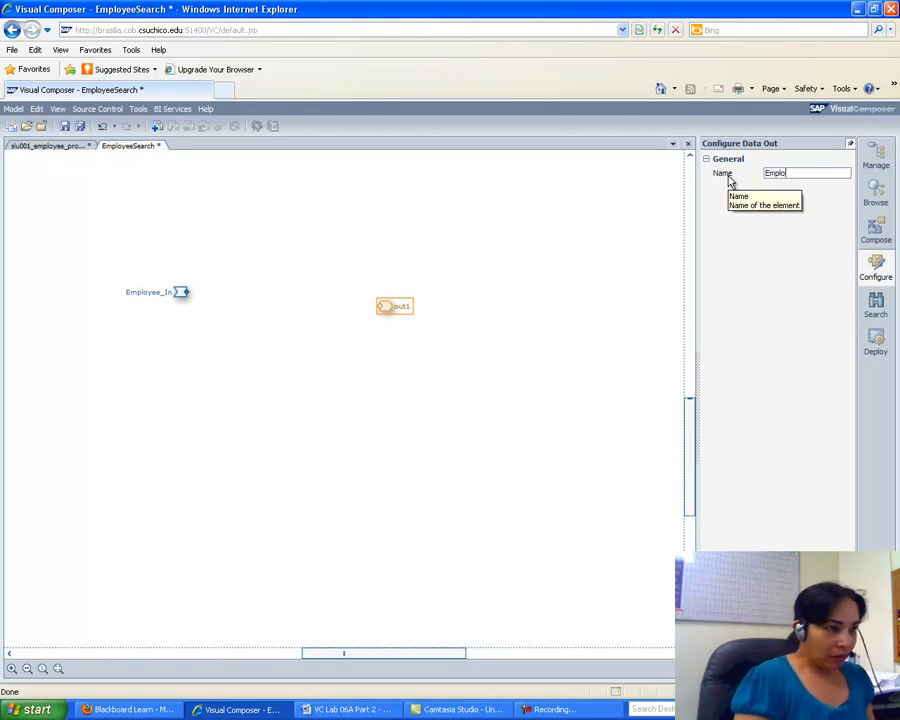
pyautogui.write('yee_Out')
pyautogui.press('Return')
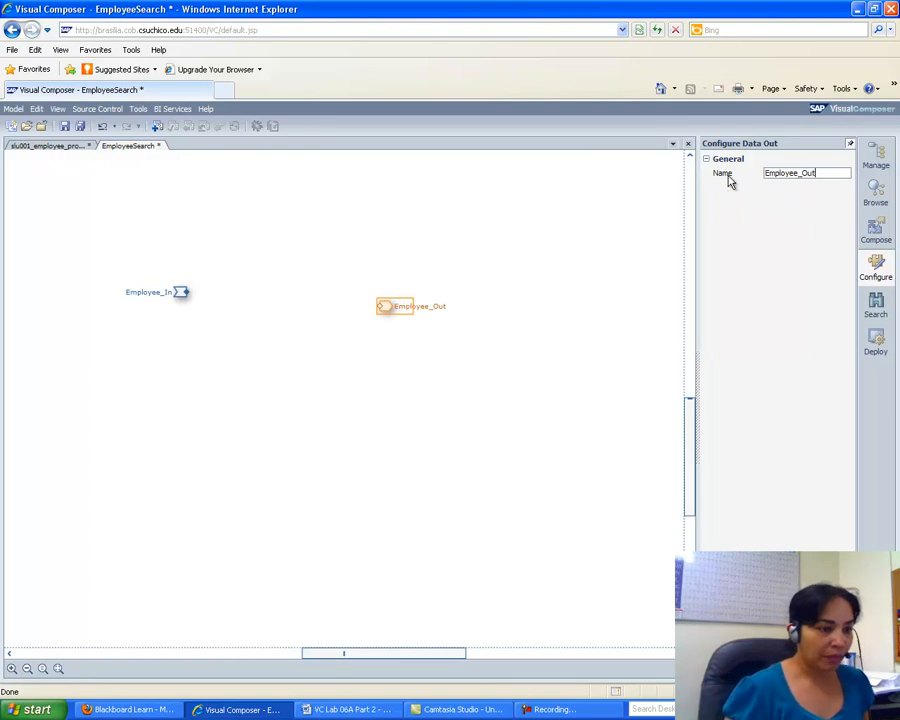
pyautogui.click(335, 709)
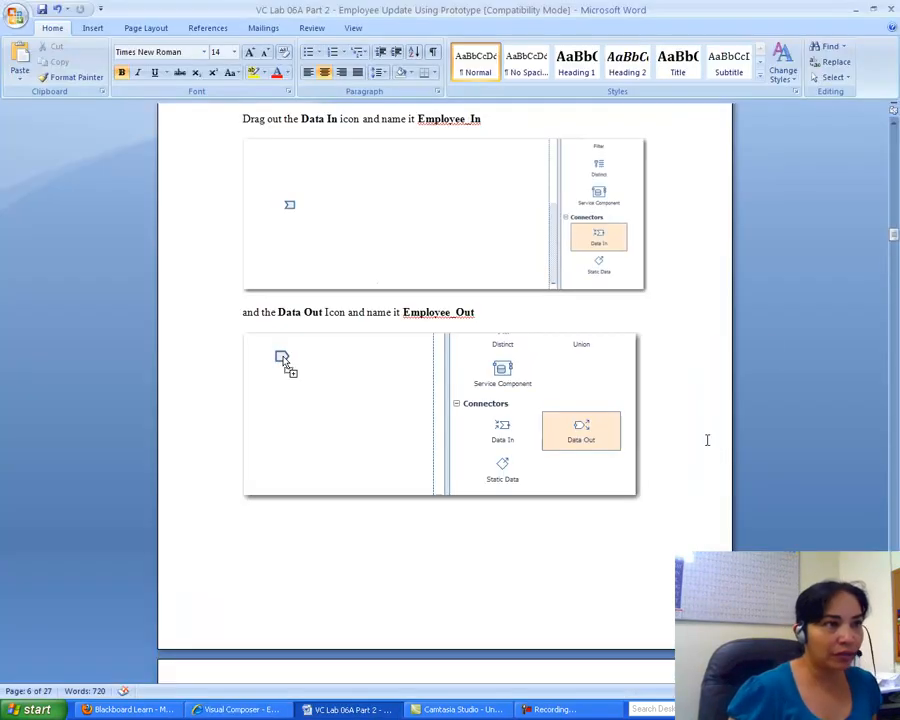
# Scroll the Word lab guide to the page 7 Define Data steps, then return to Visual Composer.
pyautogui.moveTo(895, 237); pyautogui.dragTo(897, 246)
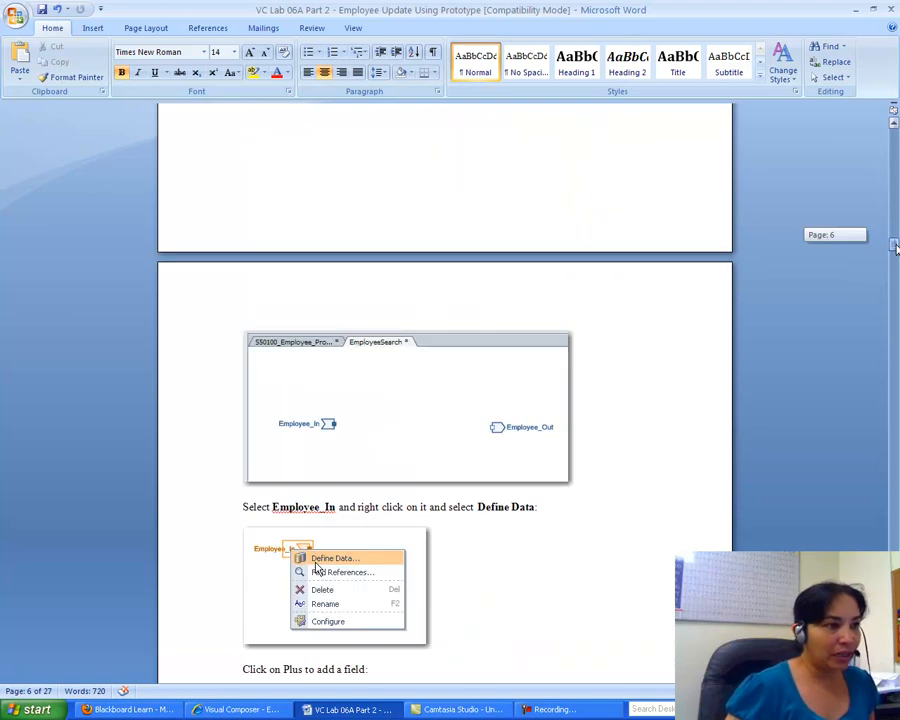
pyautogui.moveTo(897, 246); pyautogui.dragTo(897, 252)
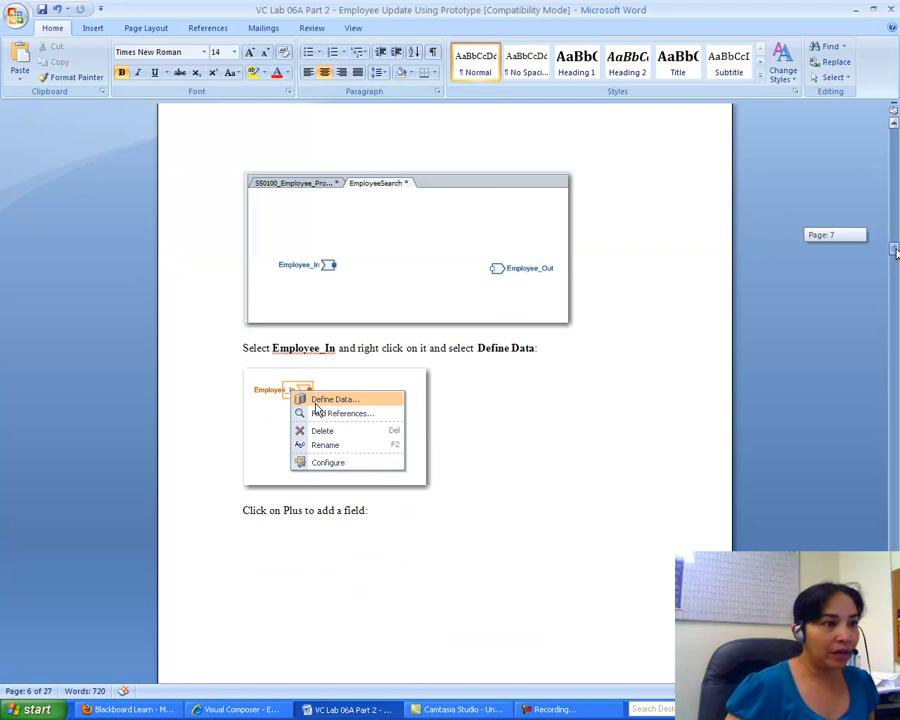
pyautogui.moveTo(897, 252); pyautogui.dragTo(896, 287)
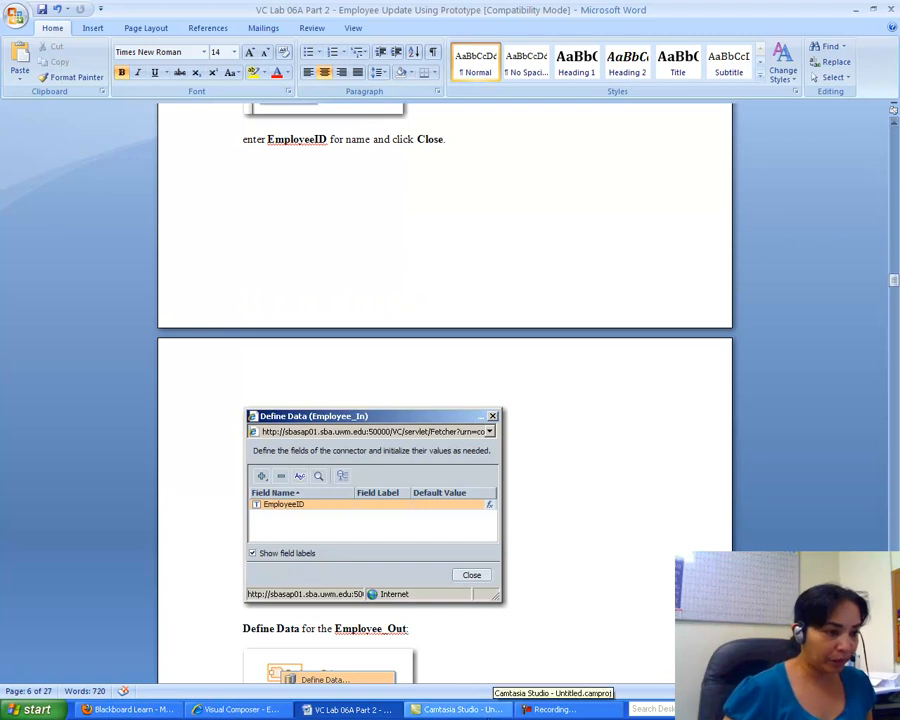
pyautogui.click(263, 707)
# Through Define Data, add a String field named EmployeeID to Employee_In and close the editor.
pyautogui.click(181, 294)
pyautogui.rightClick(181, 294)
pyautogui.click(221, 295)
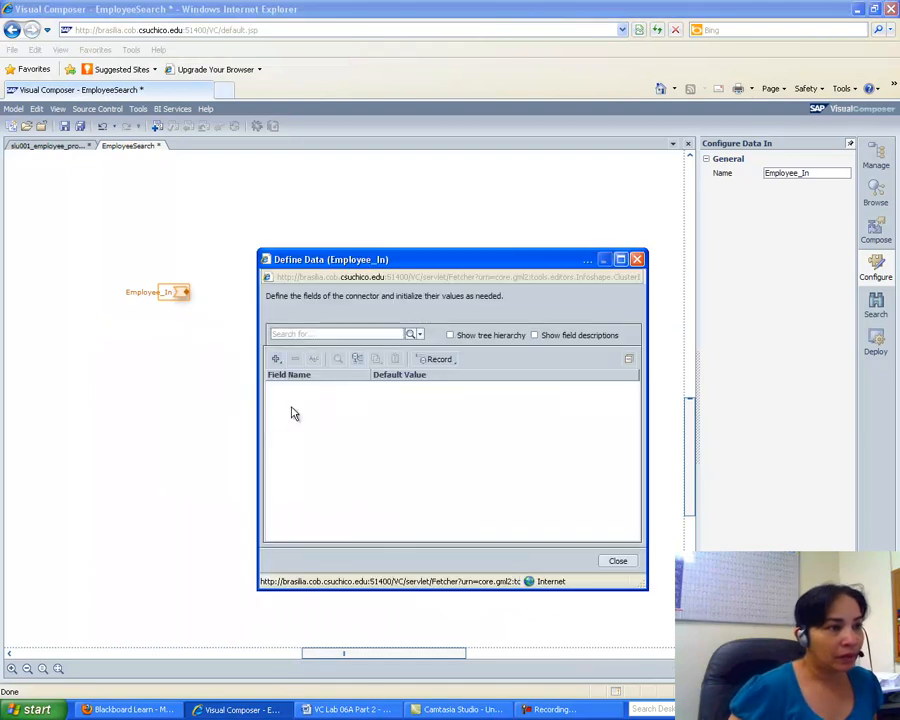
pyautogui.click(275, 358)
pyautogui.click(293, 374)
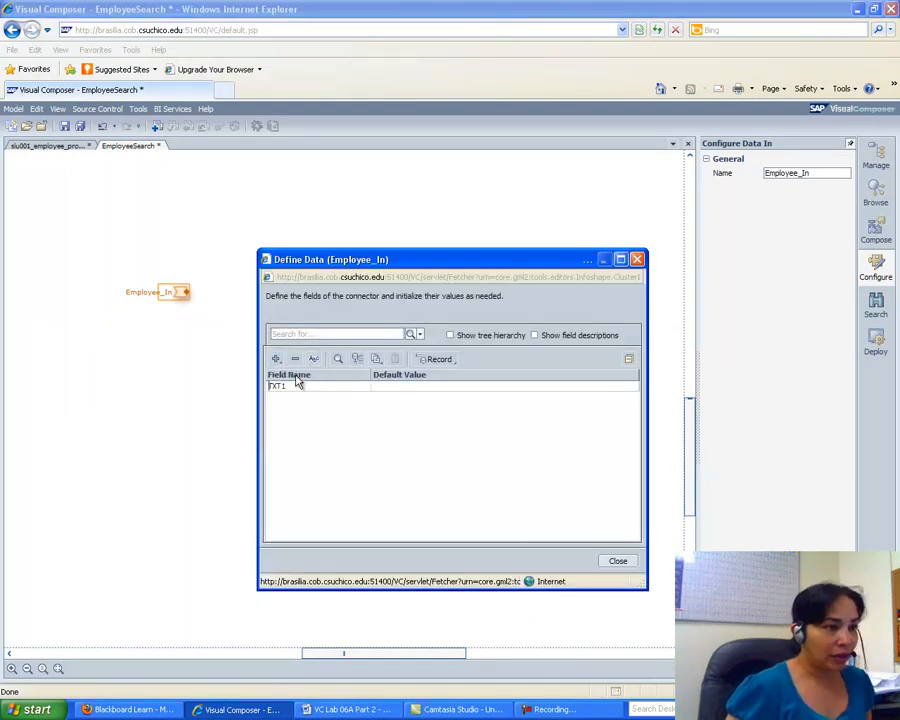
pyautogui.doubleClick(291, 387)
pyautogui.write('Employ')
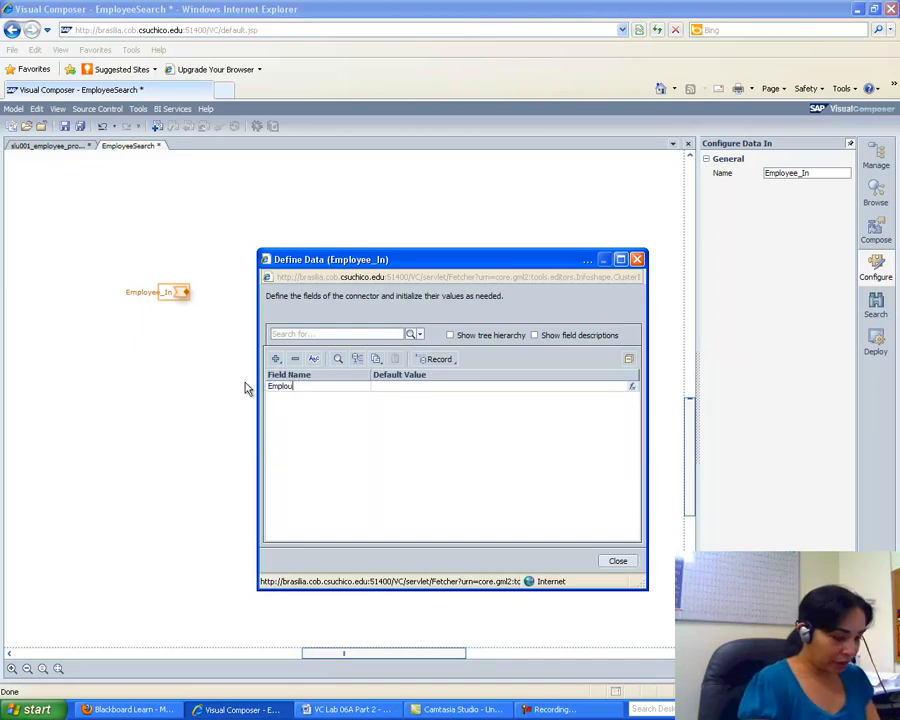
pyautogui.write('eeID')
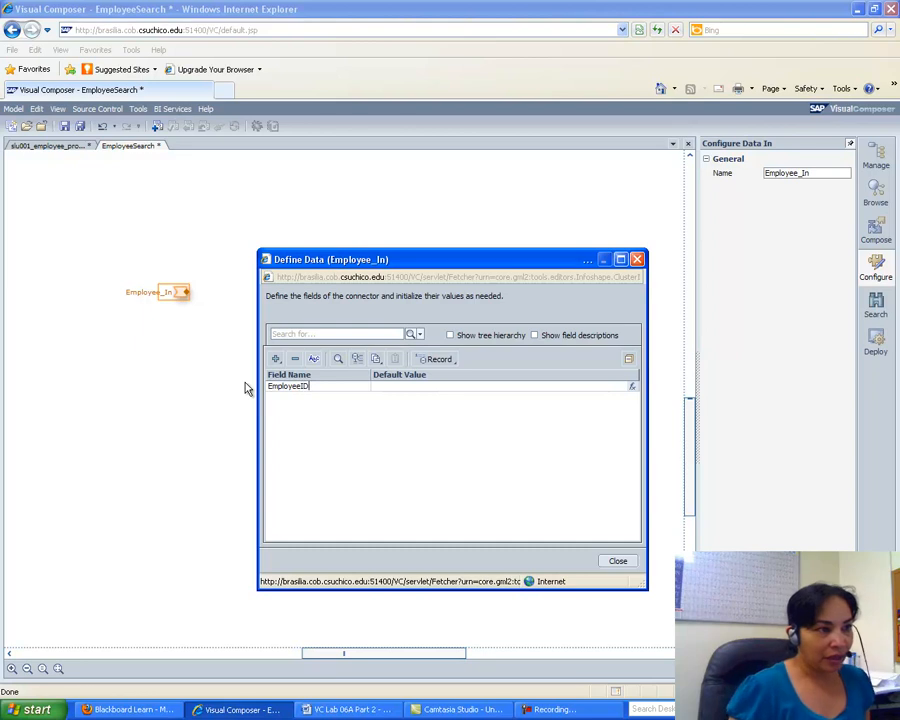
pyautogui.click(614, 562)
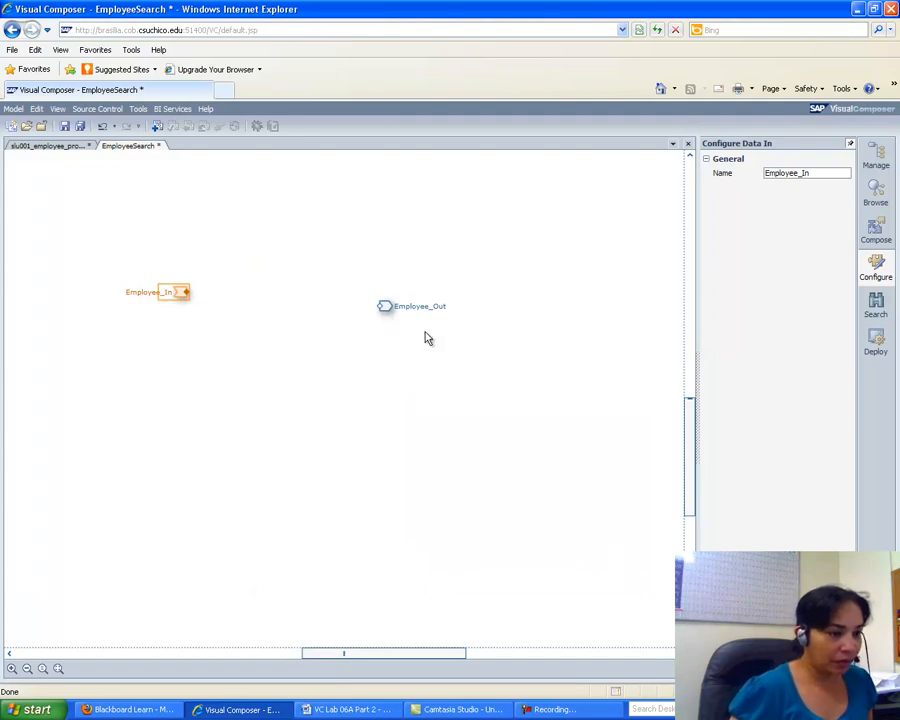
pyautogui.click(316, 708)
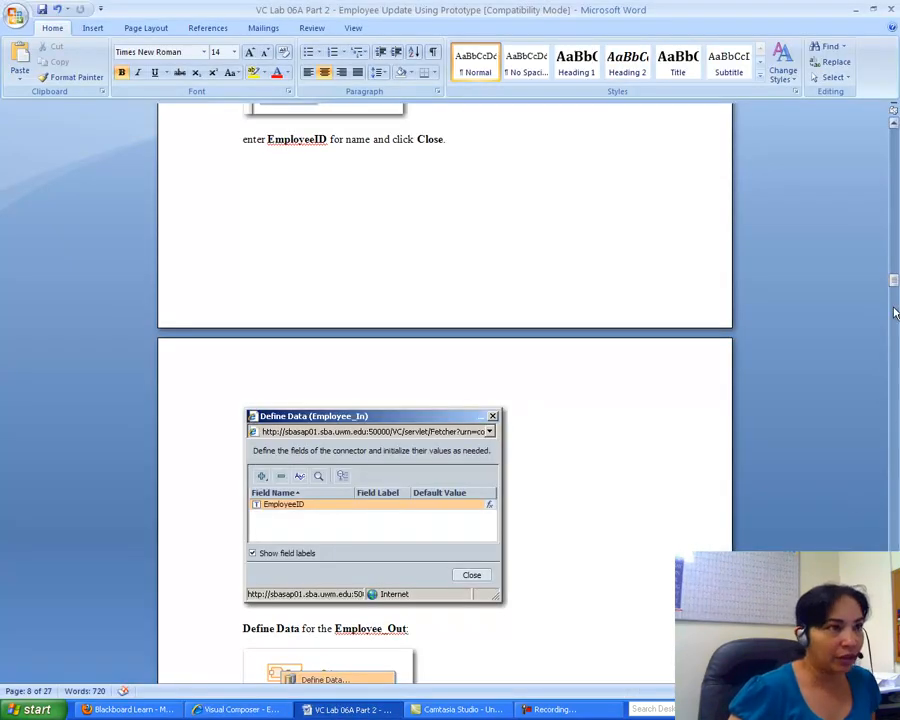
# Scroll the Word lab guide to page 10 with the Employee_Out fields and static1 steps.
pyautogui.moveTo(895, 284); pyautogui.dragTo(895, 310)
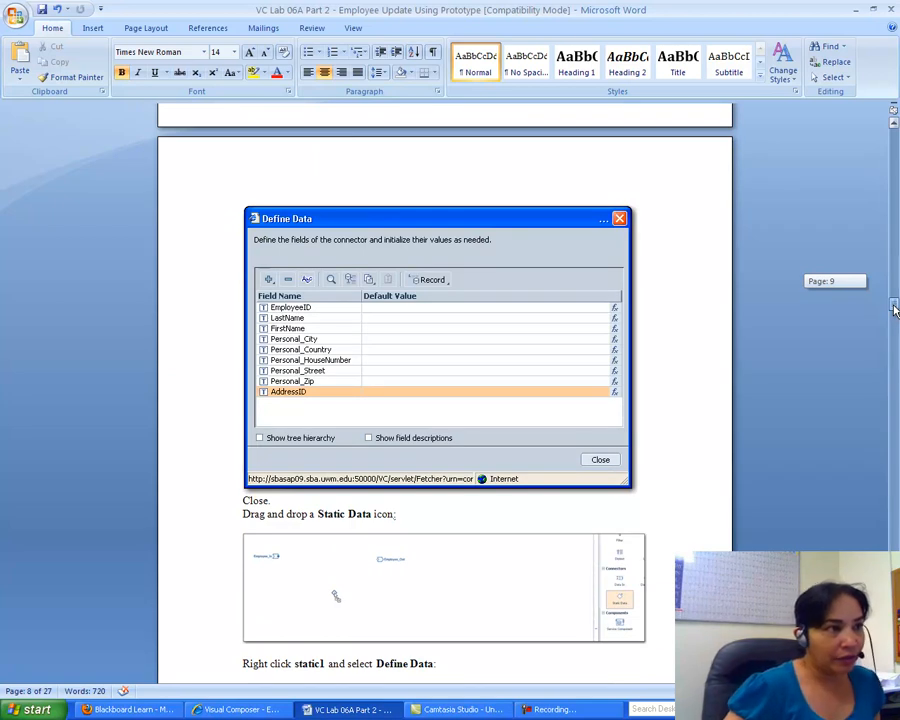
pyautogui.moveTo(895, 310)
pyautogui.mouseDown()
pyautogui.moveTo(895, 292)
pyautogui.moveTo(895, 313)
pyautogui.mouseUp()
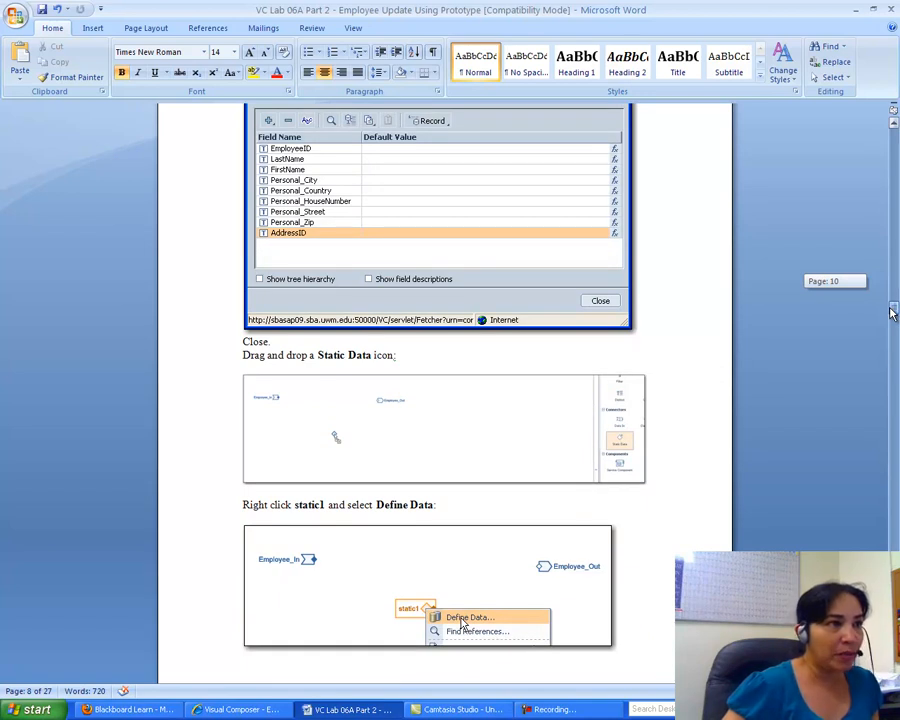
pyautogui.moveTo(893, 313); pyautogui.dragTo(893, 309)
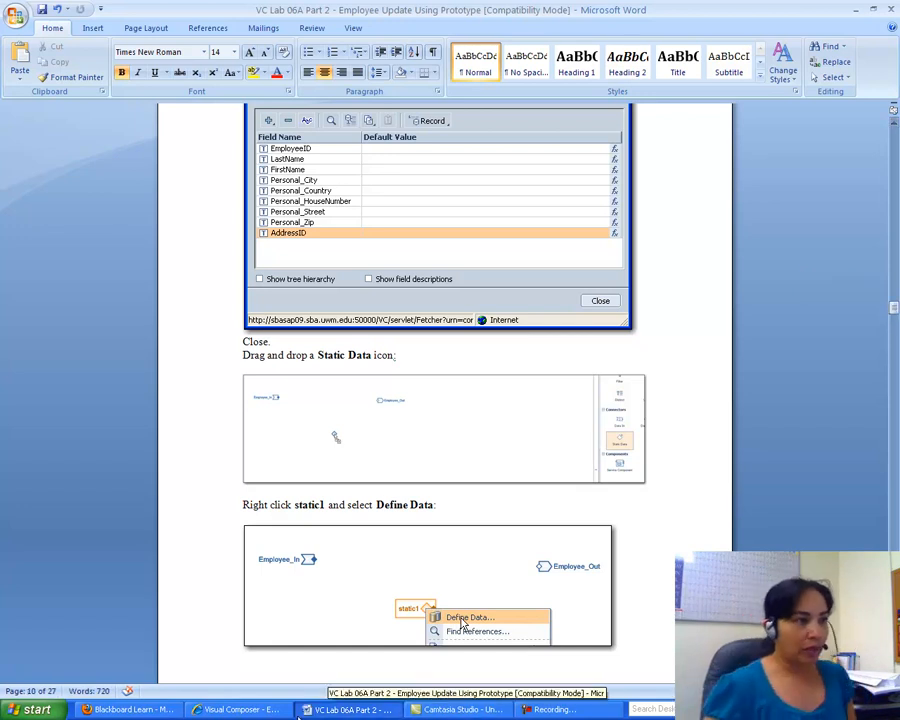
# Add a String field named EmployeeID to Employee_Out and close its data definition.
pyautogui.click(240, 709)
pyautogui.click(386, 308)
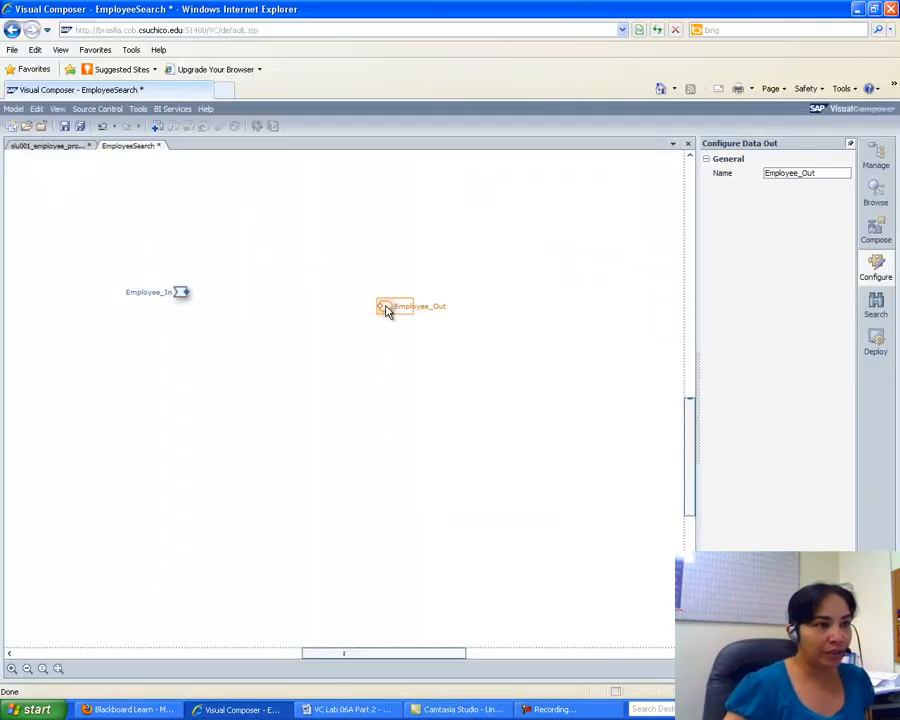
pyautogui.rightClick(386, 308)
pyautogui.click(398, 311)
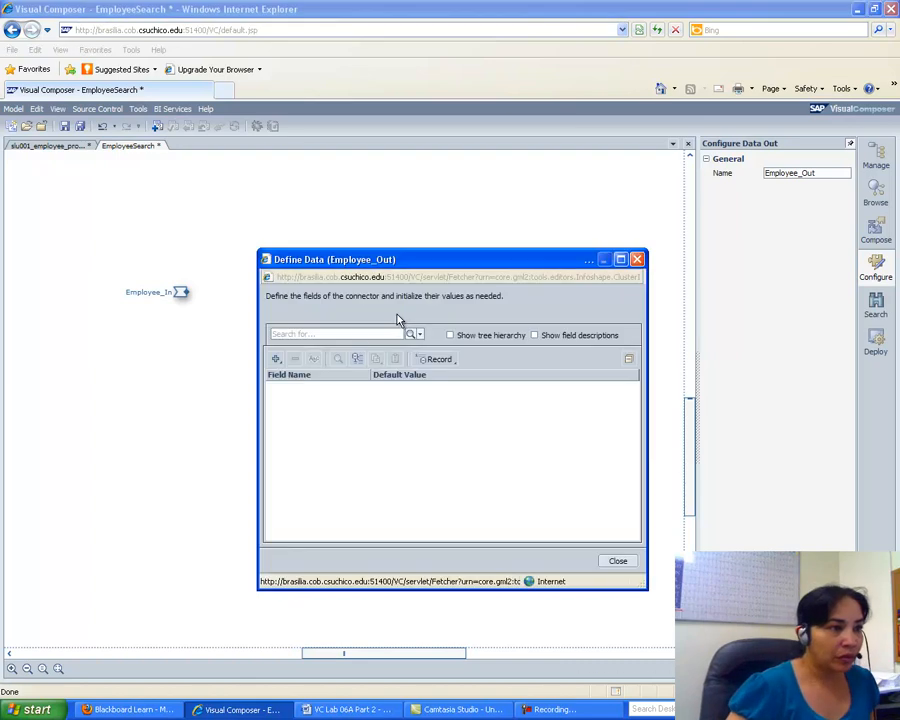
pyautogui.click(276, 358)
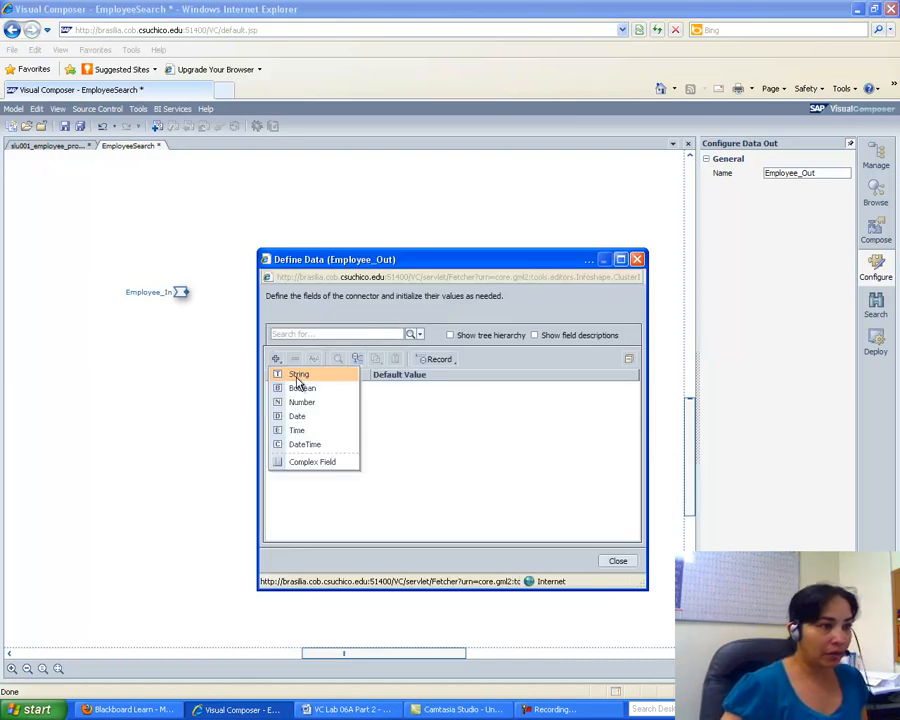
pyautogui.click(297, 377)
pyautogui.write('Em')
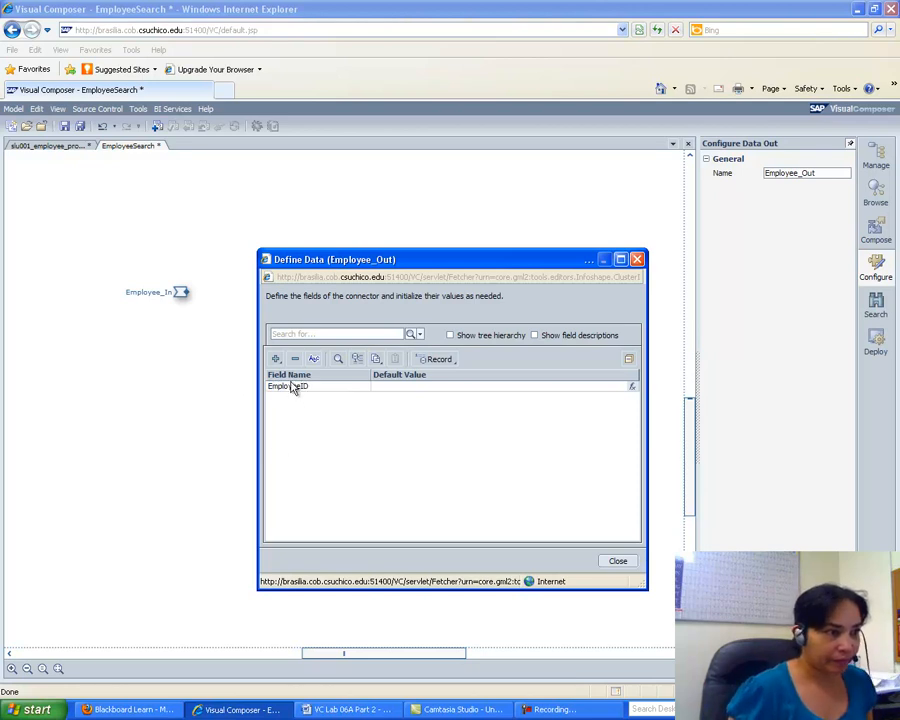
pyautogui.click(278, 365)
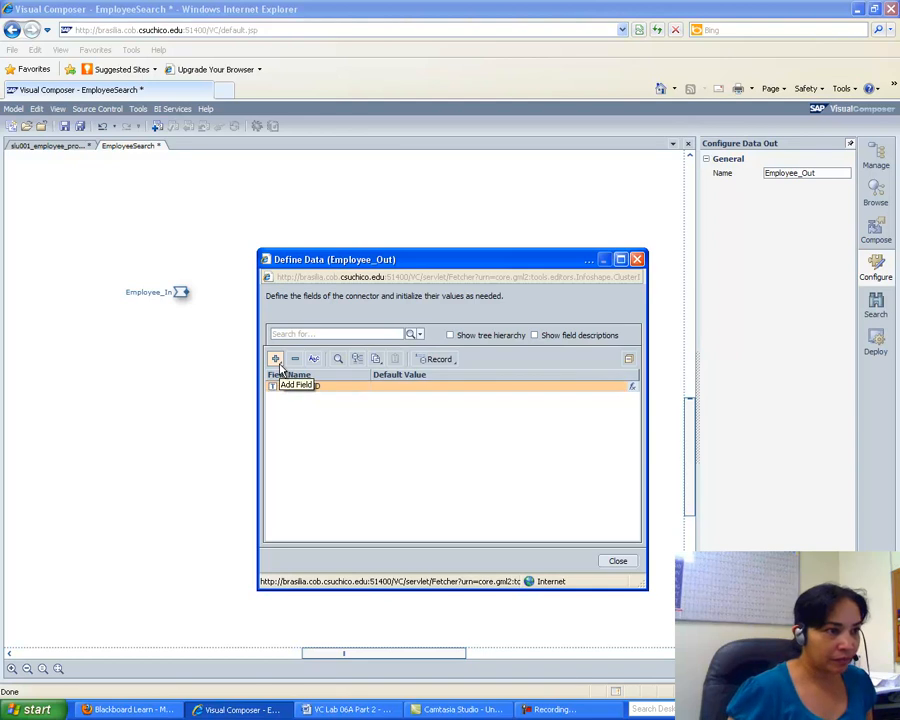
pyautogui.click(280, 368)
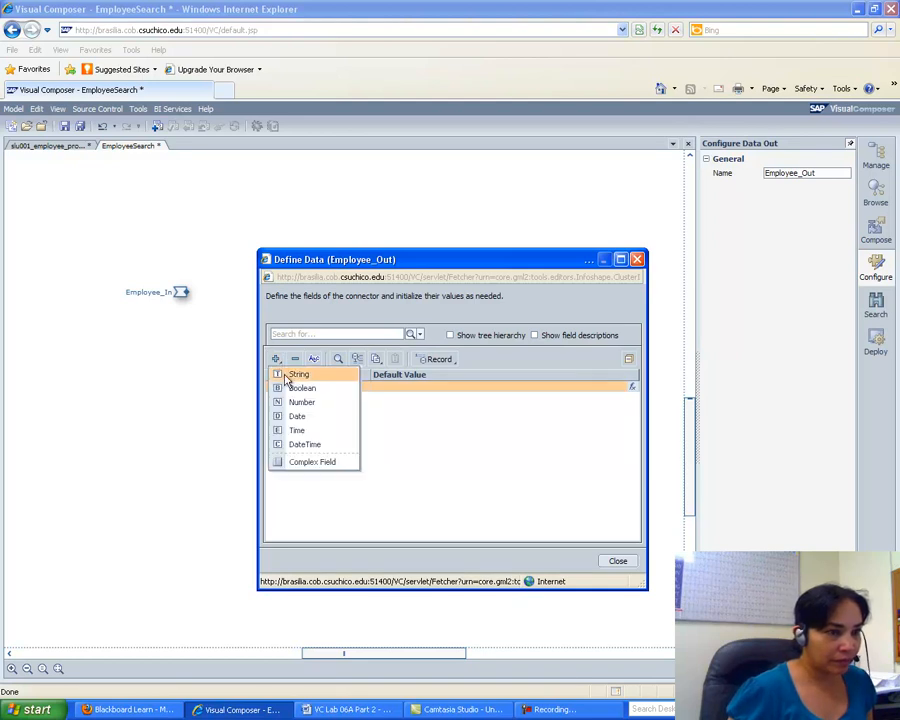
pyautogui.click(627, 563)
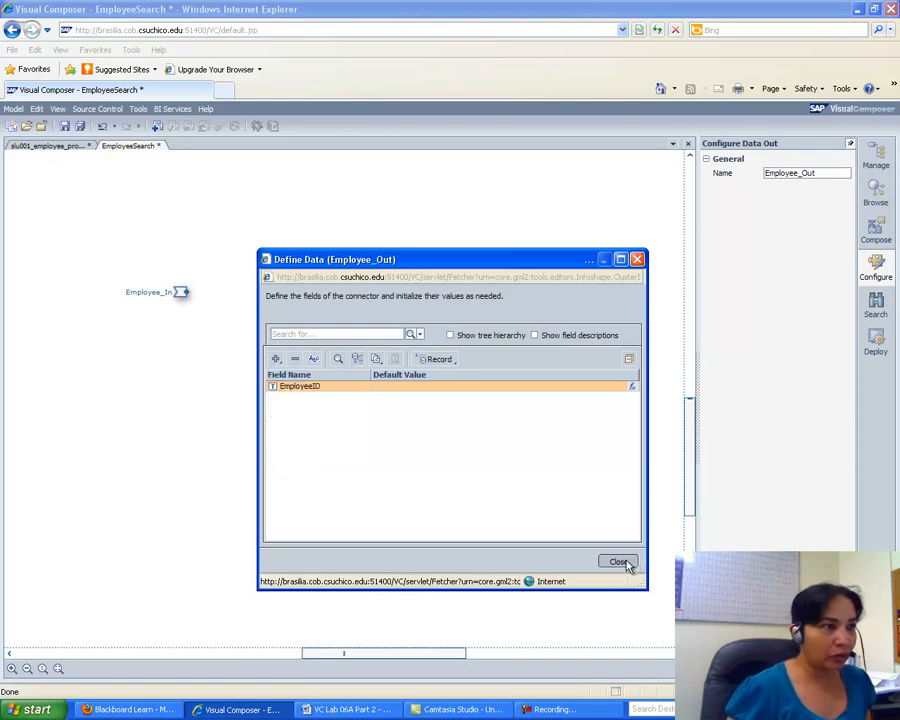
pyautogui.click(621, 564)
# Check Employee_In's field definitions for comparison, then return to Employee_Out's options.
pyautogui.click(182, 292)
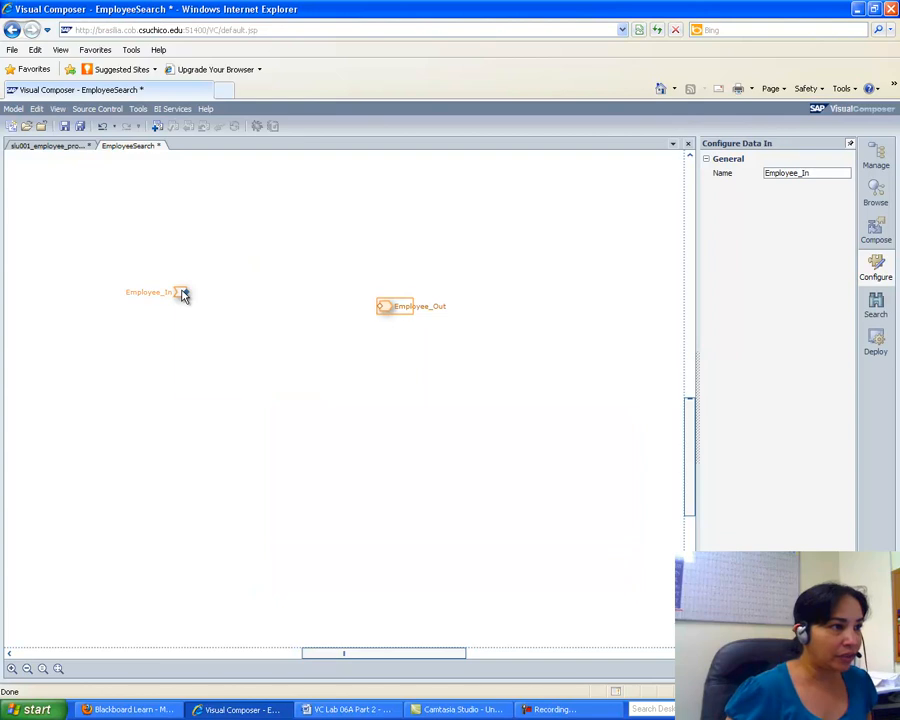
pyautogui.rightClick(182, 292)
pyautogui.click(218, 295)
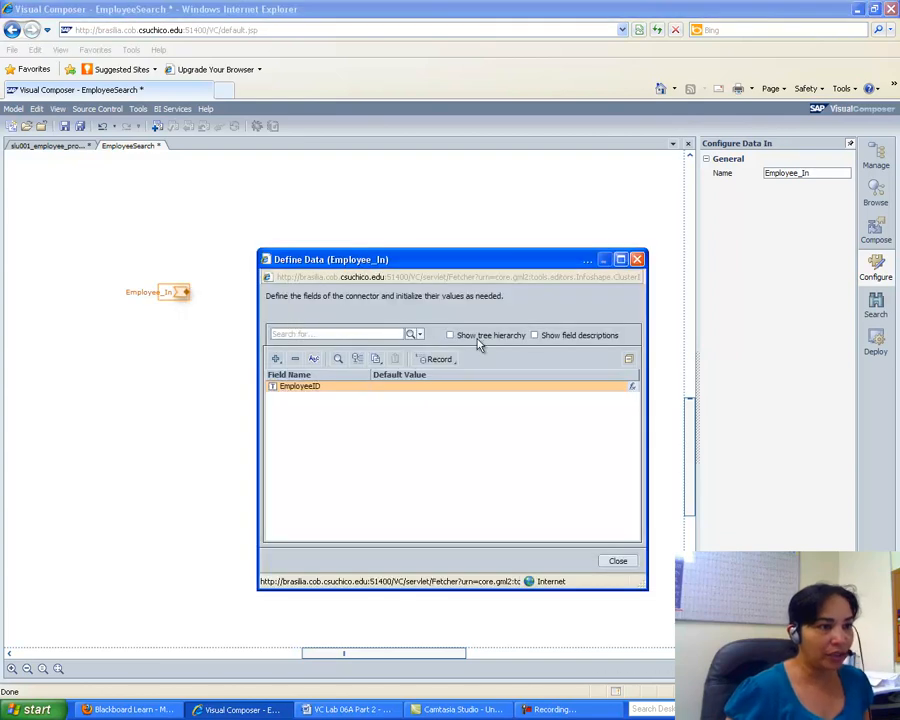
pyautogui.click(617, 563)
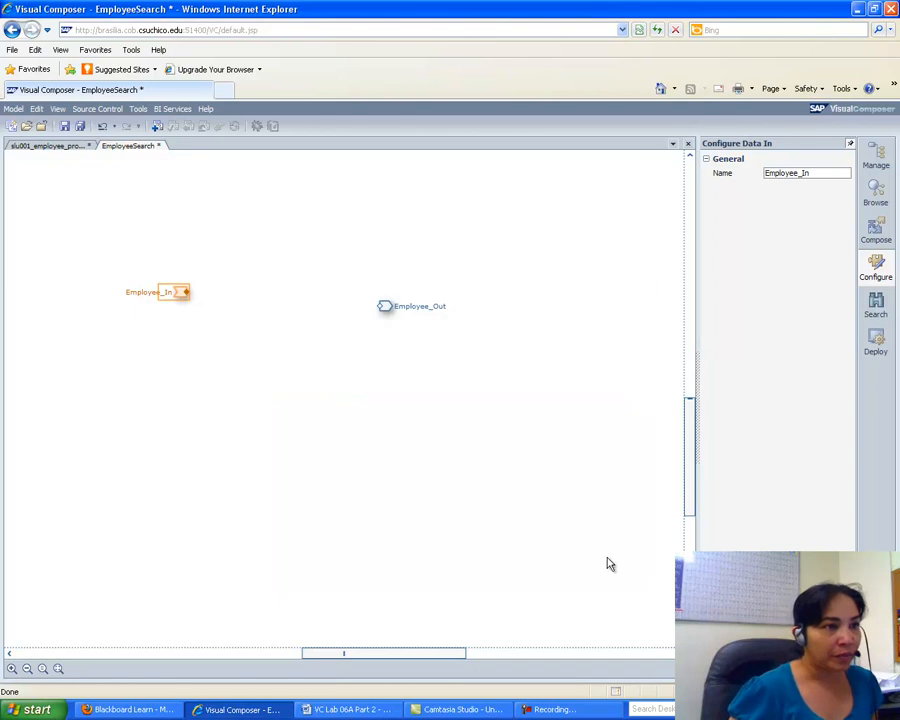
pyautogui.rightClick(412, 304)
# In Employee_Out's data definition, add a FirstName String field.
pyautogui.click(434, 312)
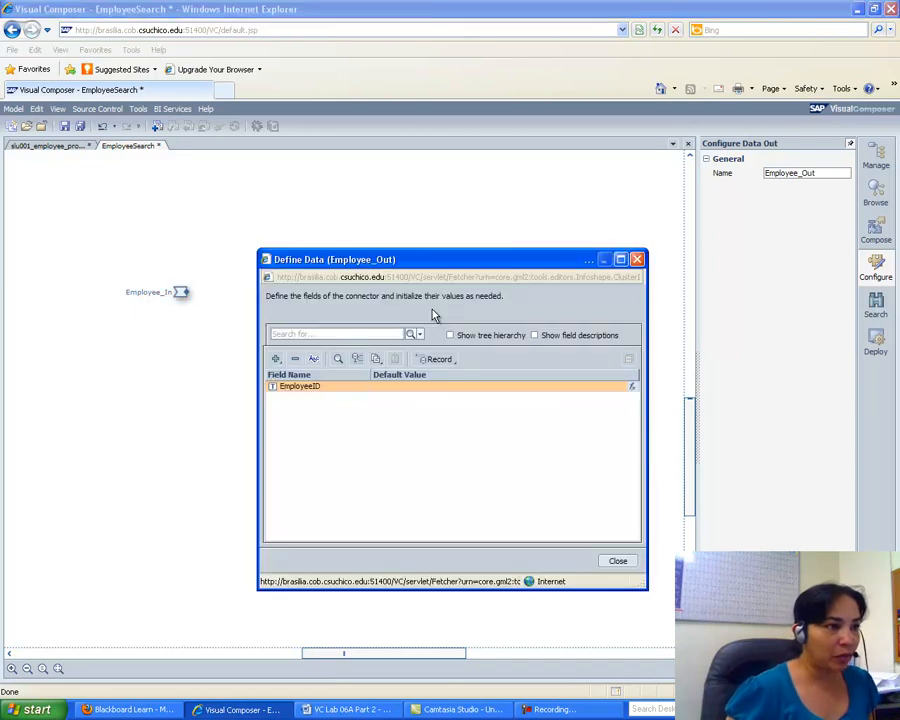
pyautogui.click(276, 359)
pyautogui.click(297, 374)
pyautogui.click(276, 359)
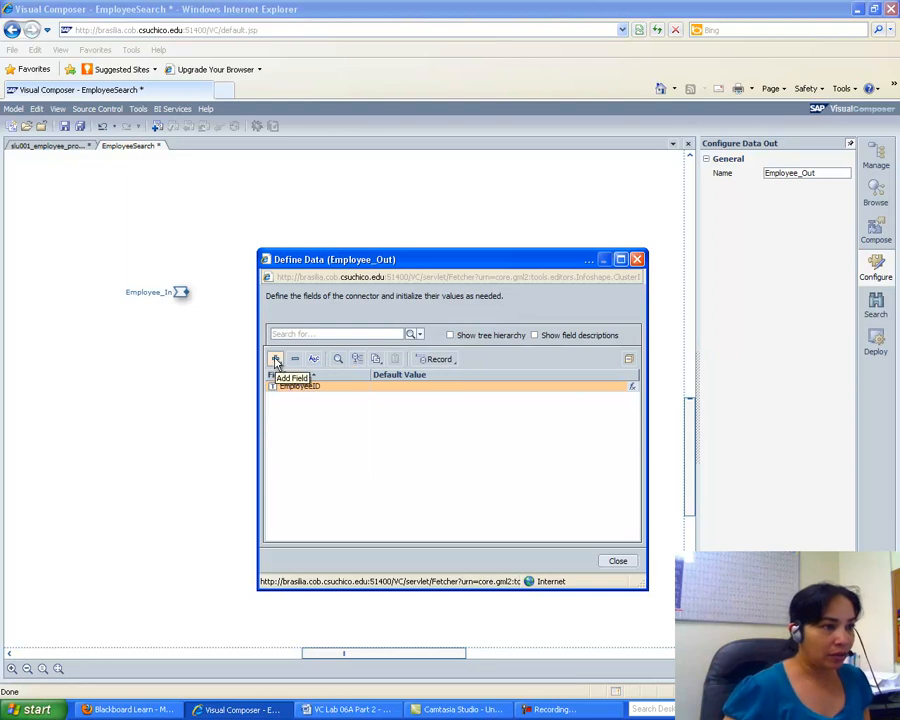
pyautogui.click(295, 375)
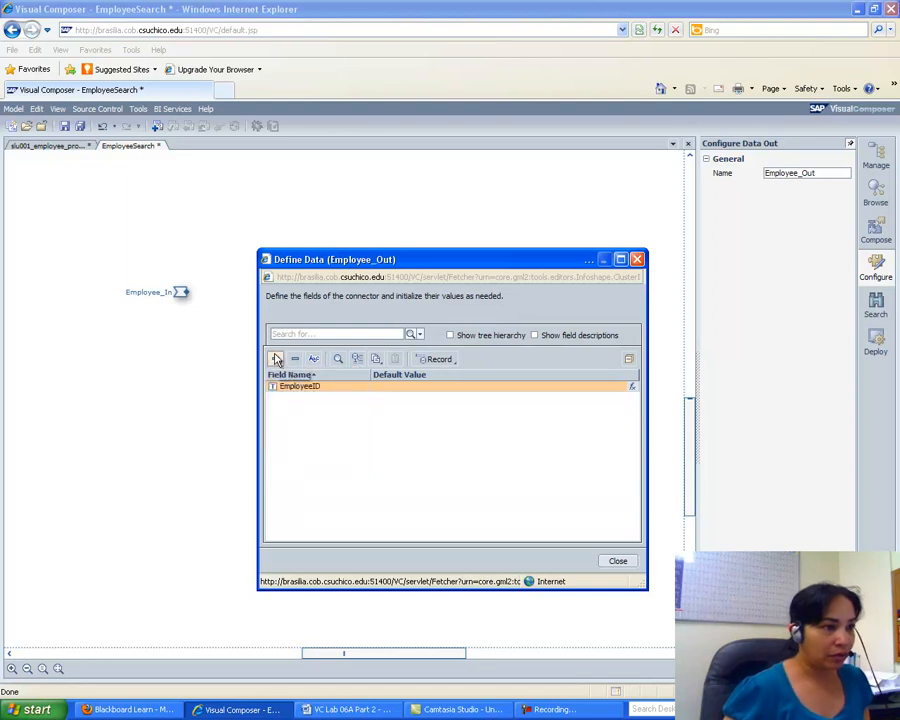
pyautogui.click(276, 359)
pyautogui.click(287, 377)
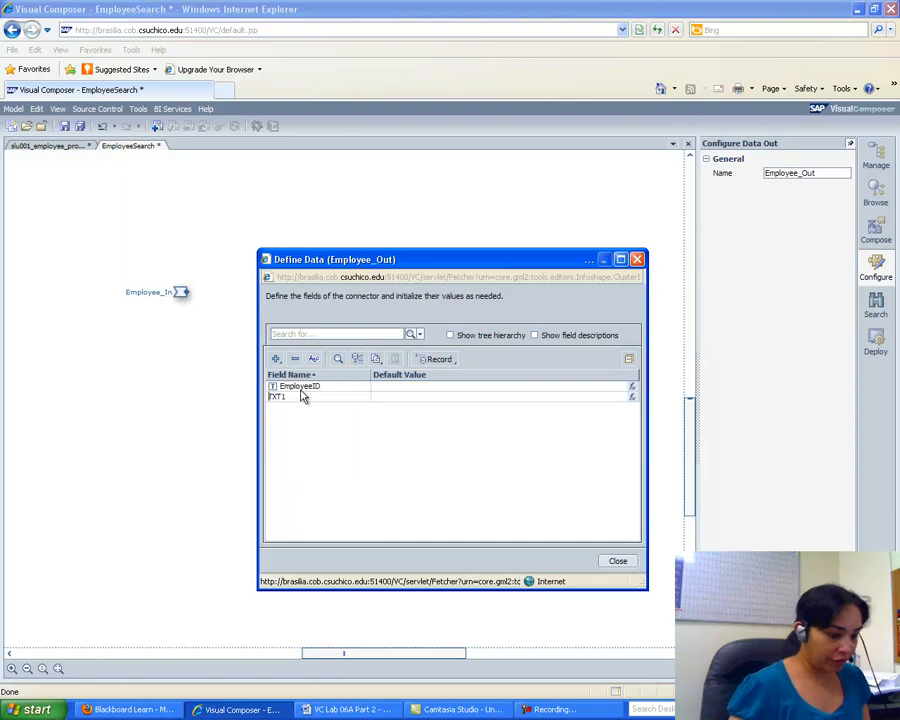
pyautogui.write('Fir')
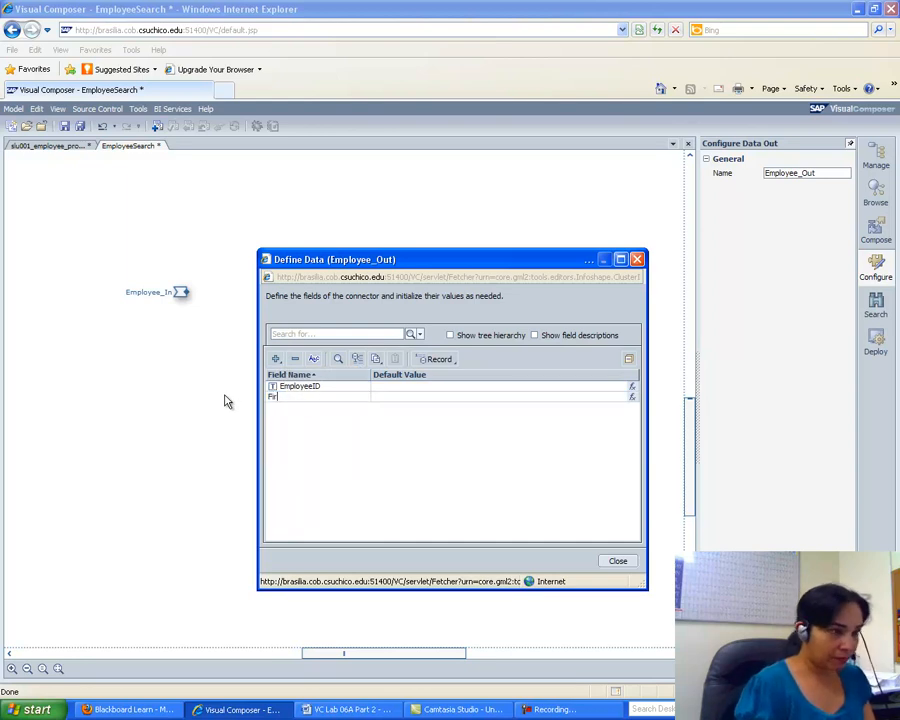
pyautogui.write('stName')
pyautogui.press('Return')
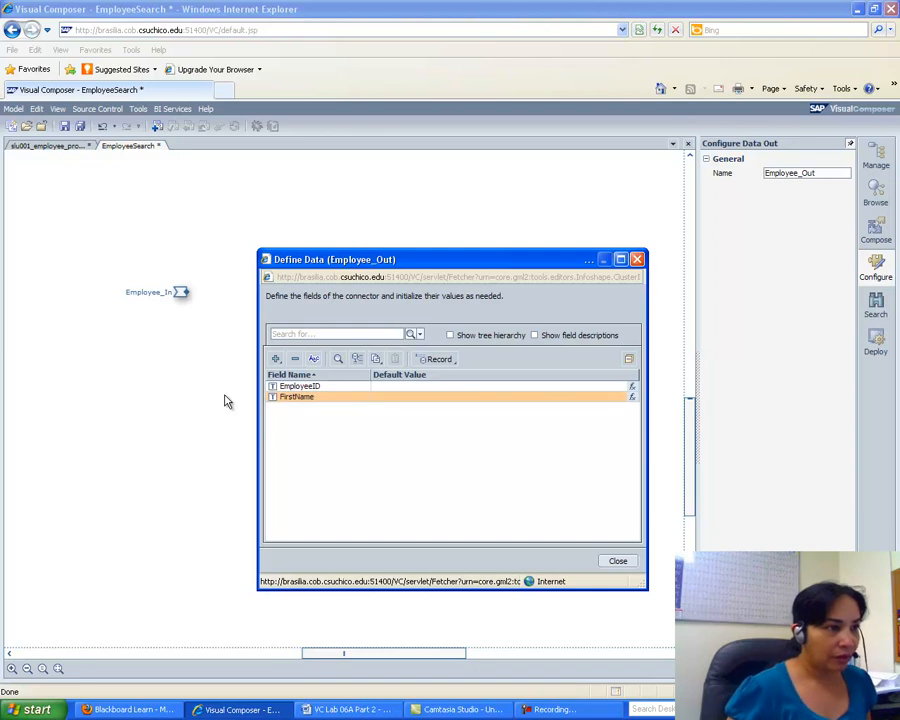
# Sort the fields by name and add a LastName String field.
pyautogui.click(279, 361)
pyautogui.click(295, 377)
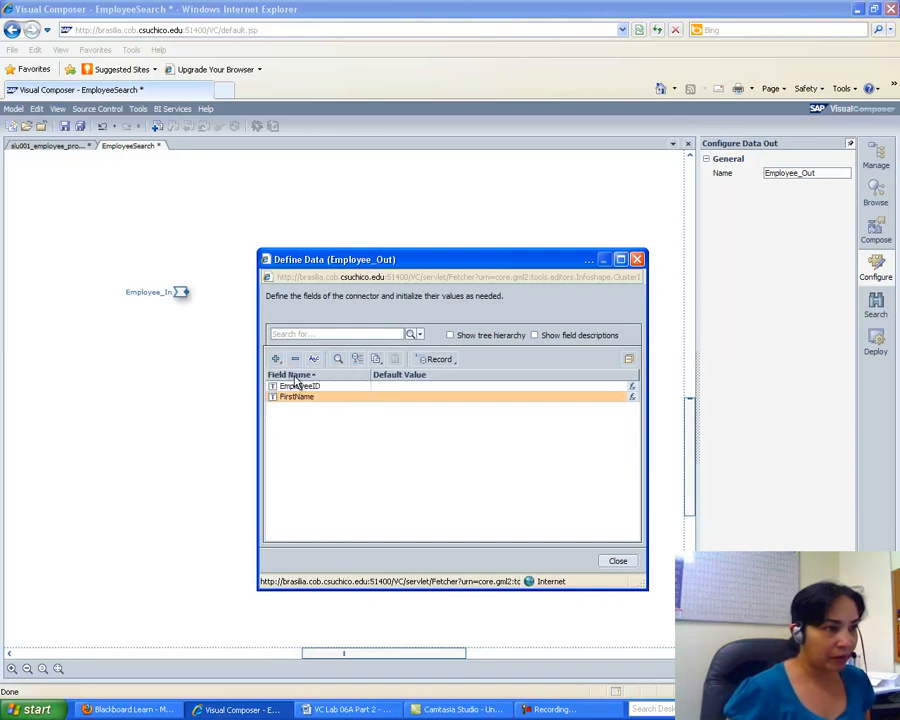
pyautogui.click(291, 374)
pyautogui.click(276, 358)
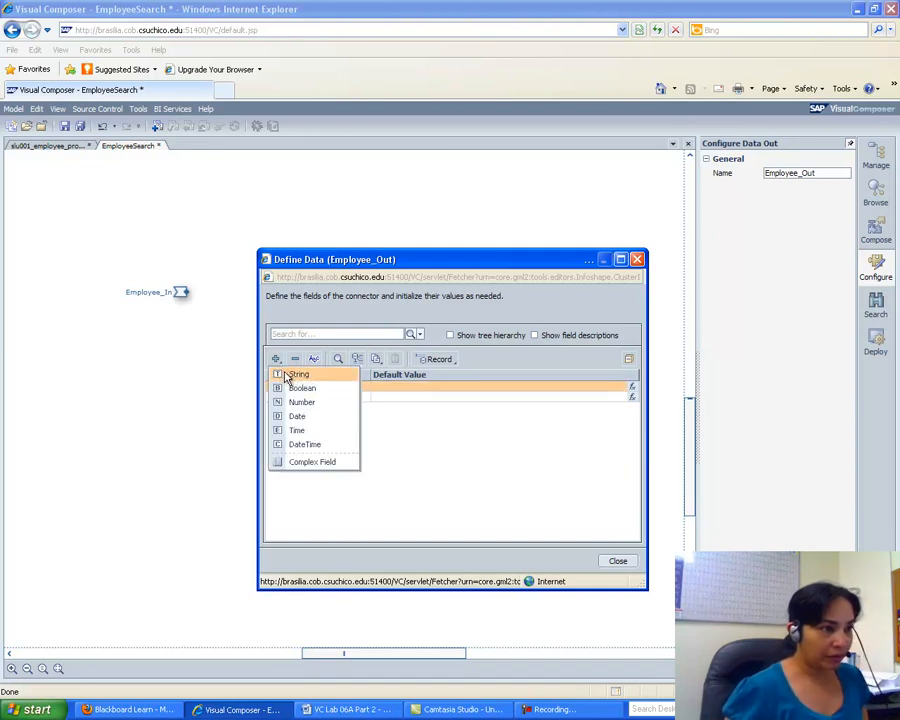
pyautogui.click(292, 376)
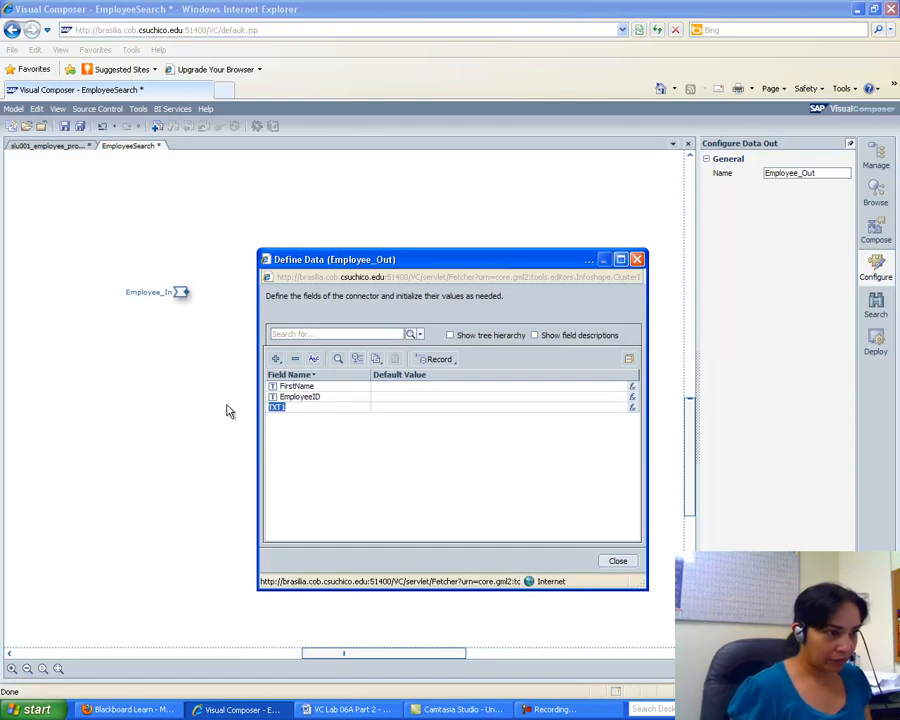
pyautogui.write('L')
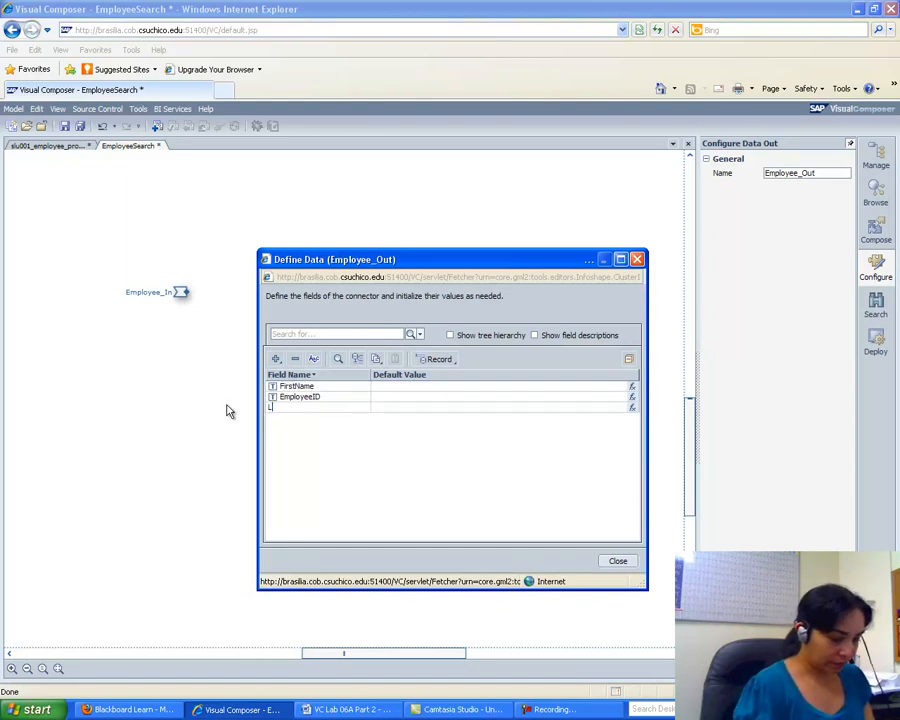
pyautogui.write('astName')
pyautogui.press('Return')
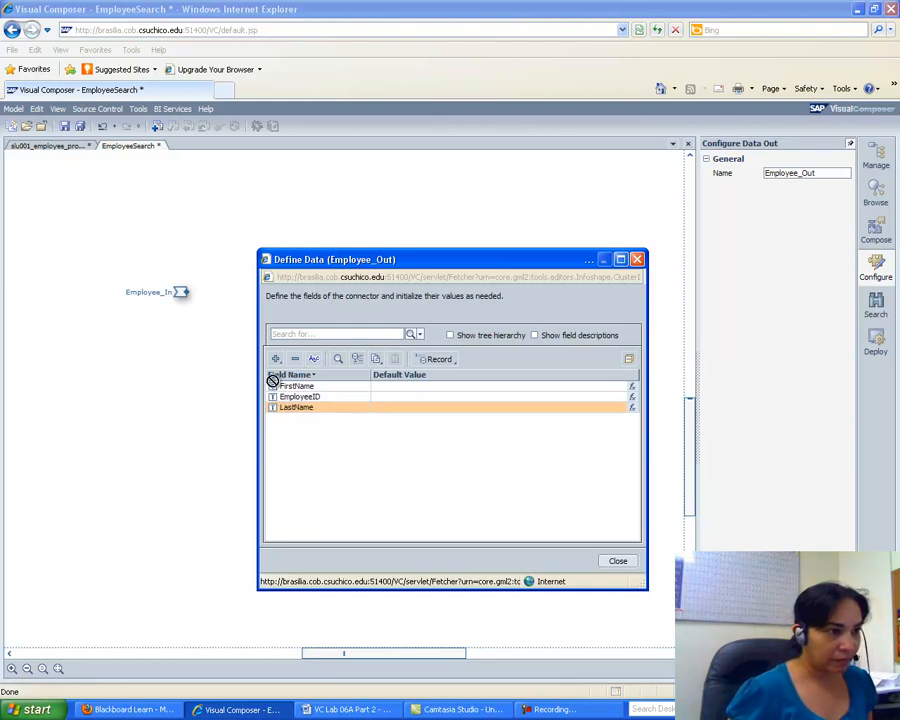
# Add a Personal_City String field, replacing the TXT1 placeholder name.
pyautogui.click(331, 399)
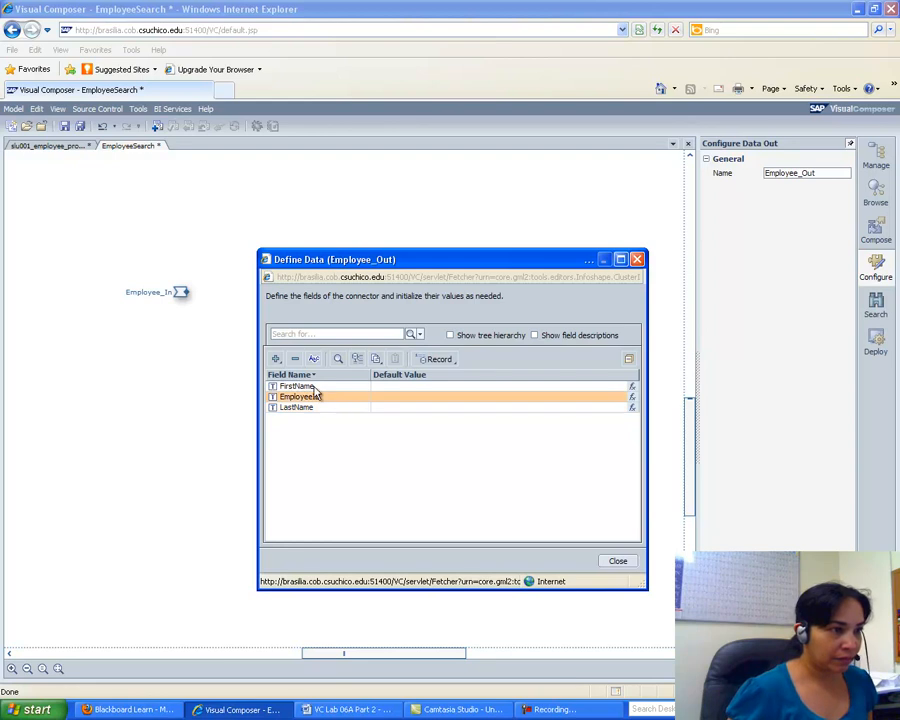
pyautogui.click(289, 388)
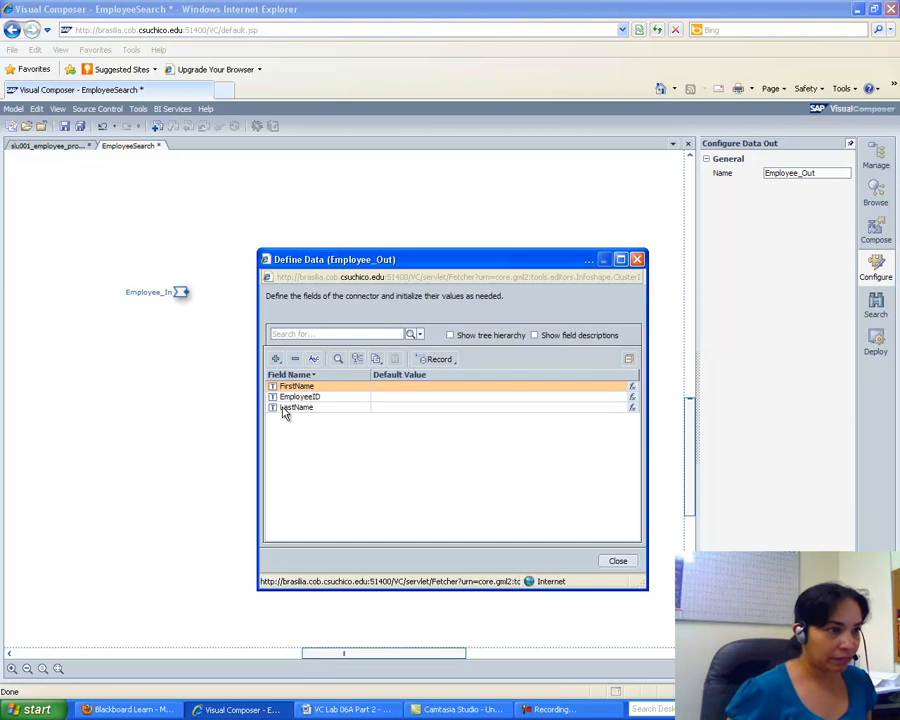
pyautogui.click(275, 358)
pyautogui.click(296, 374)
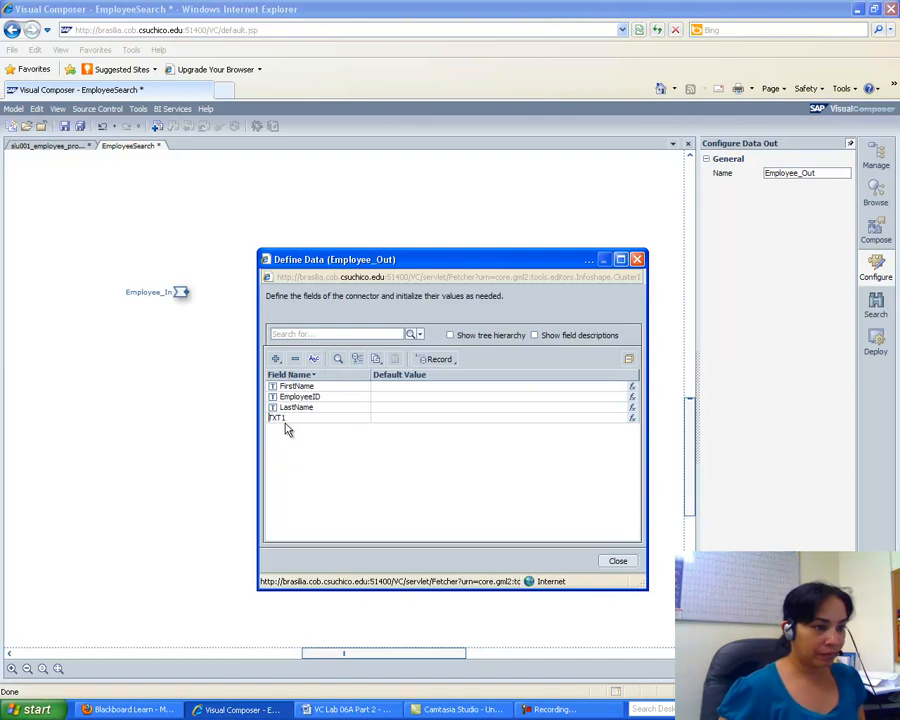
pyautogui.moveTo(289, 417); pyautogui.dragTo(241, 414)
pyautogui.press('BackSpace')
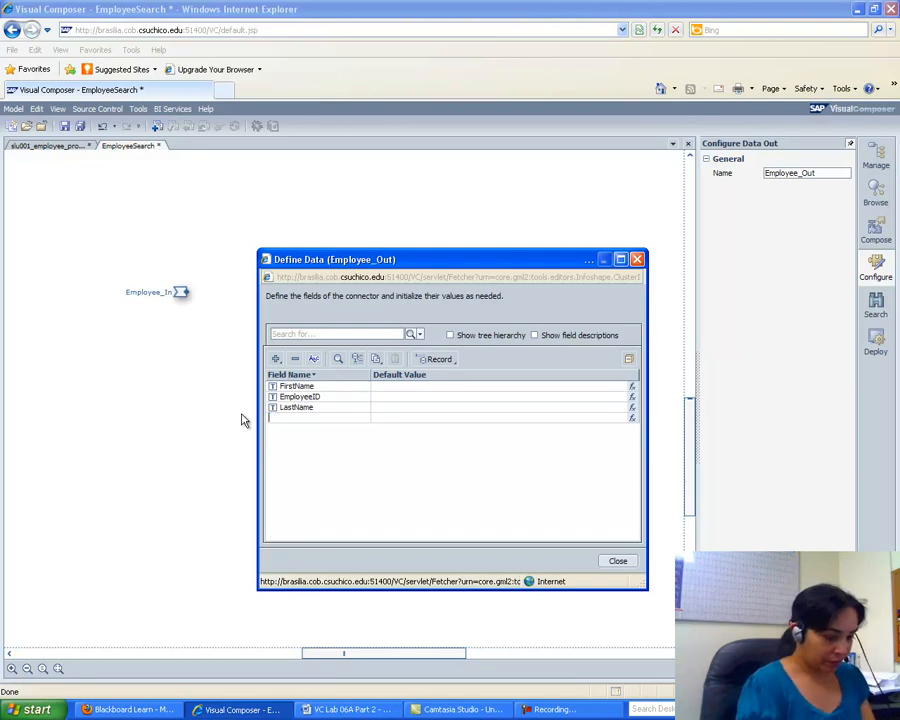
pyautogui.write('Personal_')
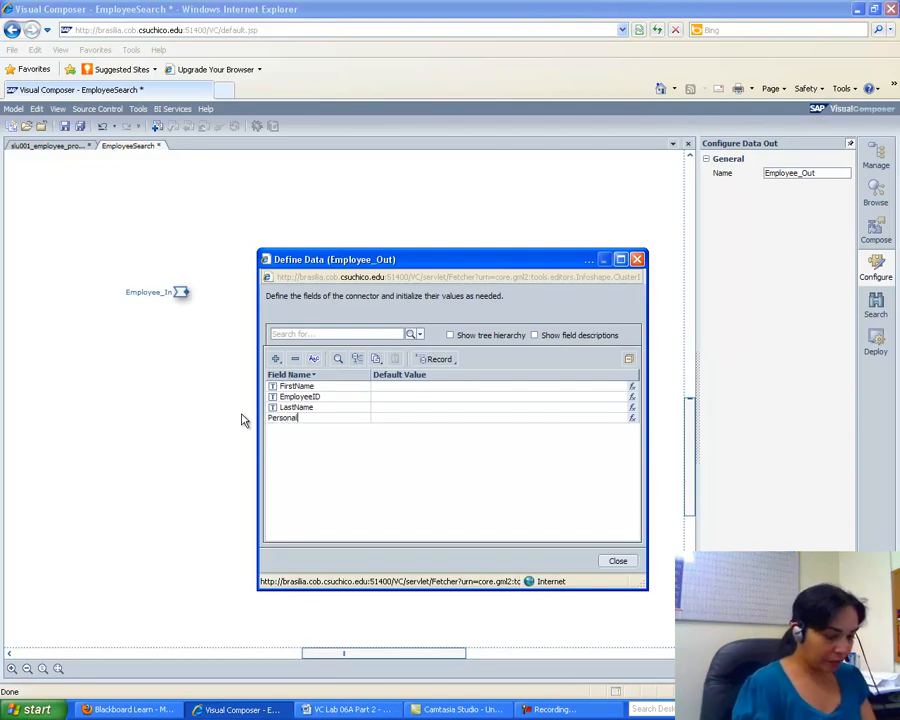
pyautogui.write('City')
pyautogui.press('Return')
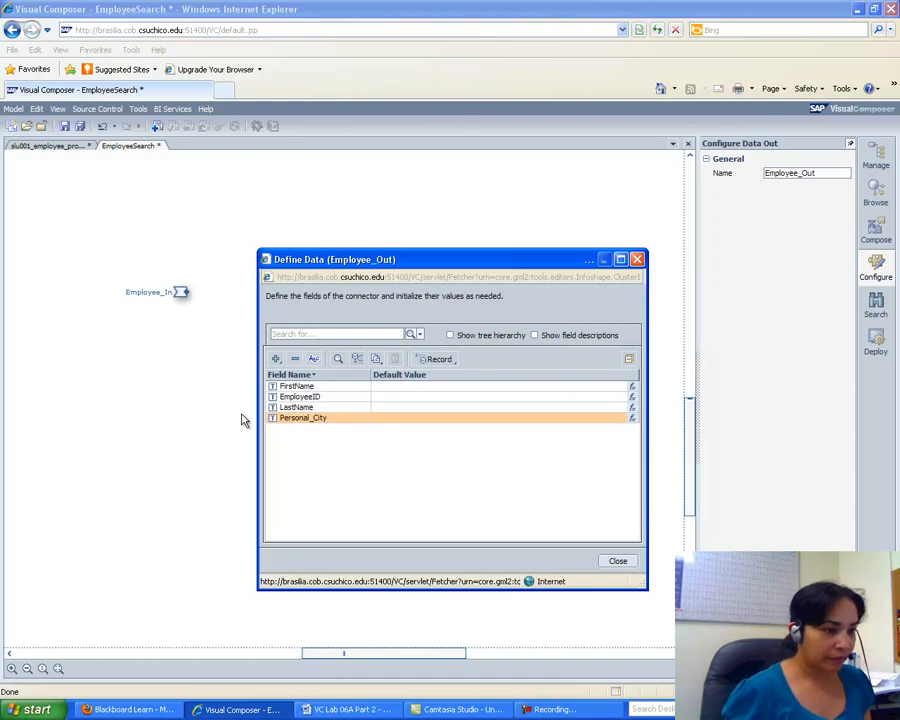
# Check the lab guide and add a Personal_Country String field.
pyautogui.click(338, 709)
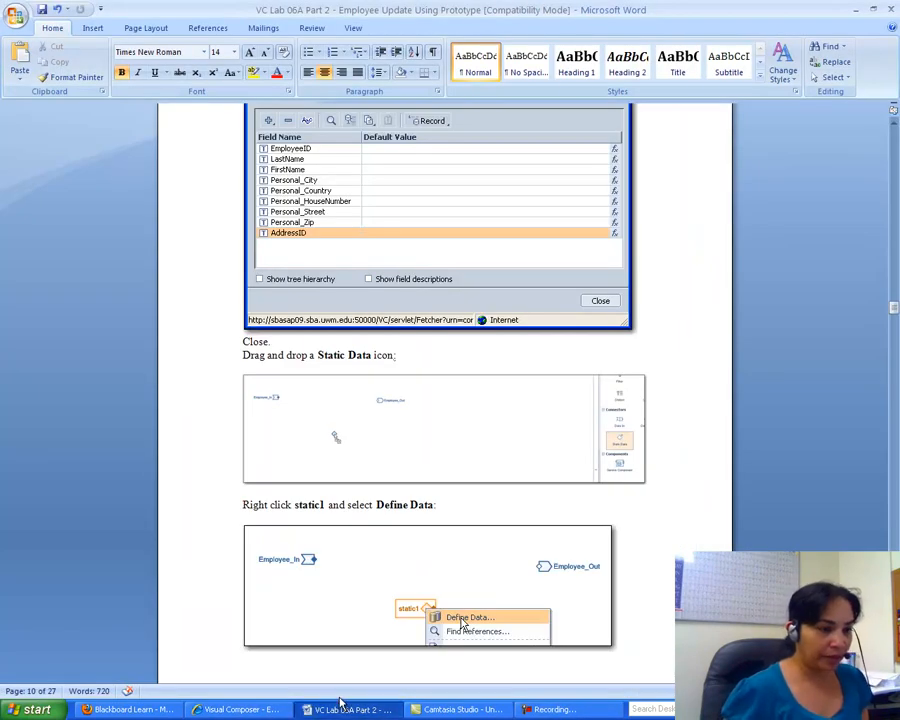
pyautogui.click(251, 712)
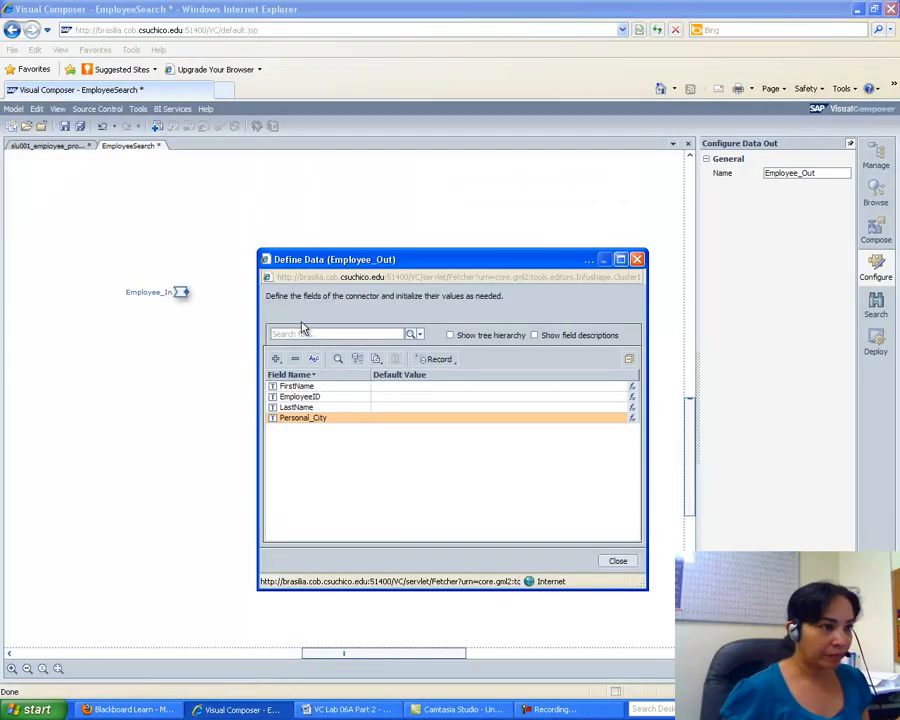
pyautogui.click(275, 358)
pyautogui.click(293, 376)
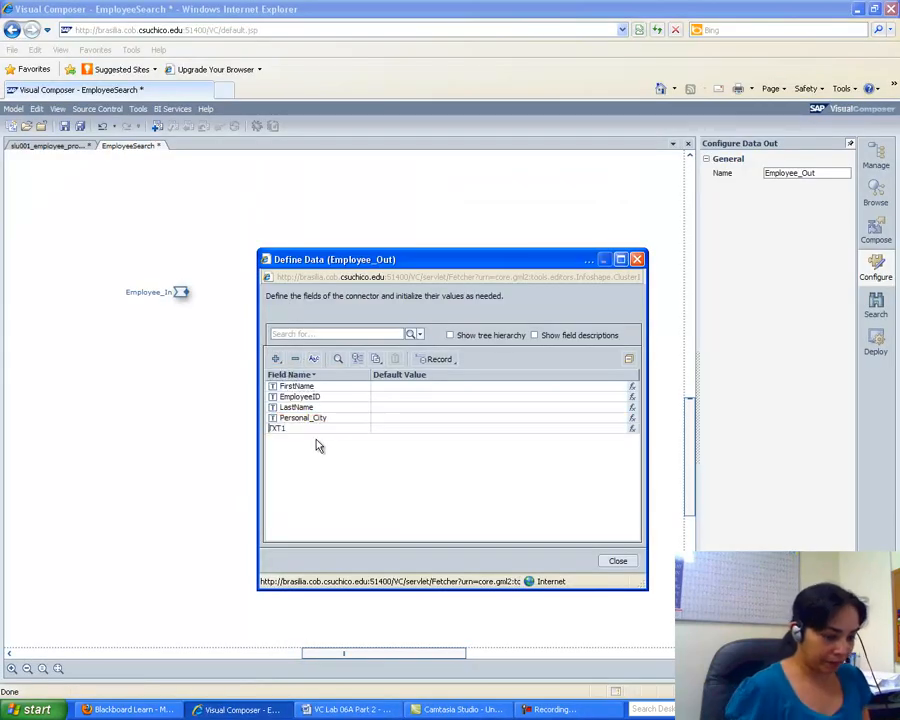
pyautogui.write('Per')
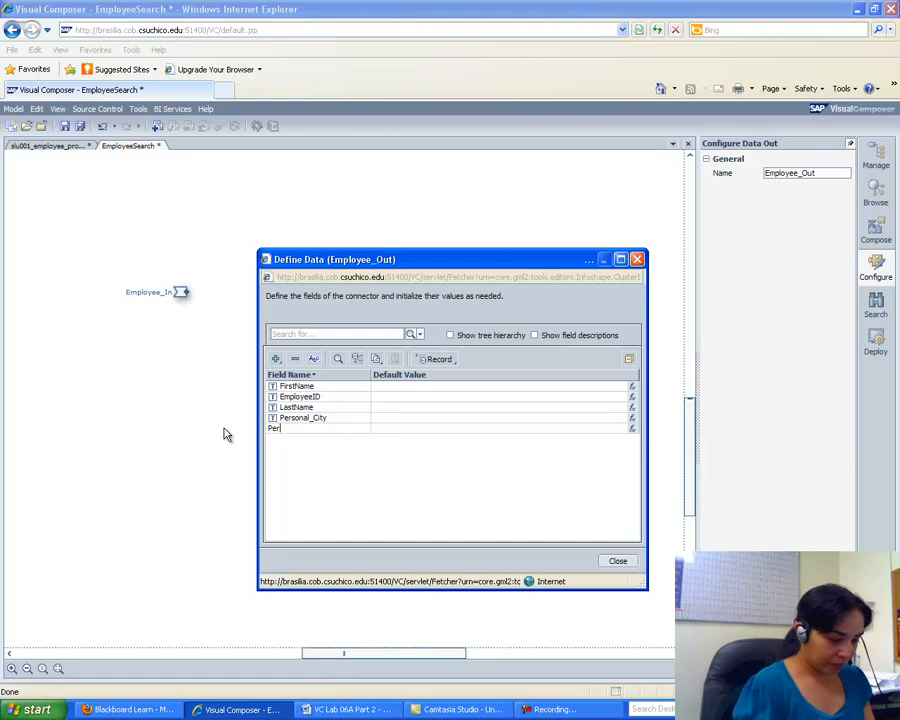
pyautogui.write('sonal_Country')
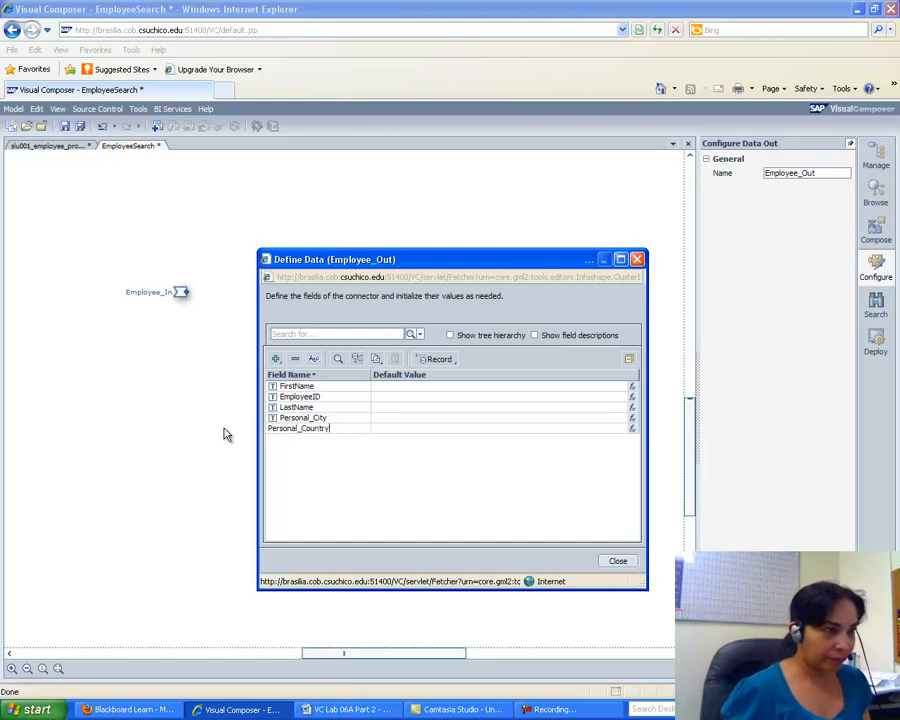
pyautogui.press('Return')
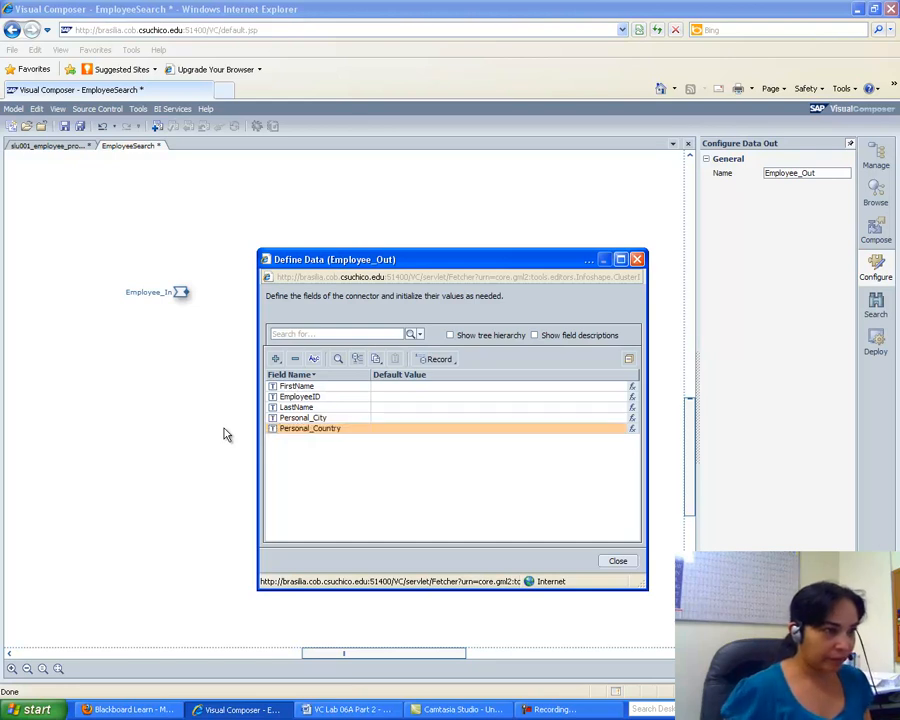
# Add Personal_HouseNumber and Personal_Street String fields.
pyautogui.click(276, 358)
pyautogui.click(292, 380)
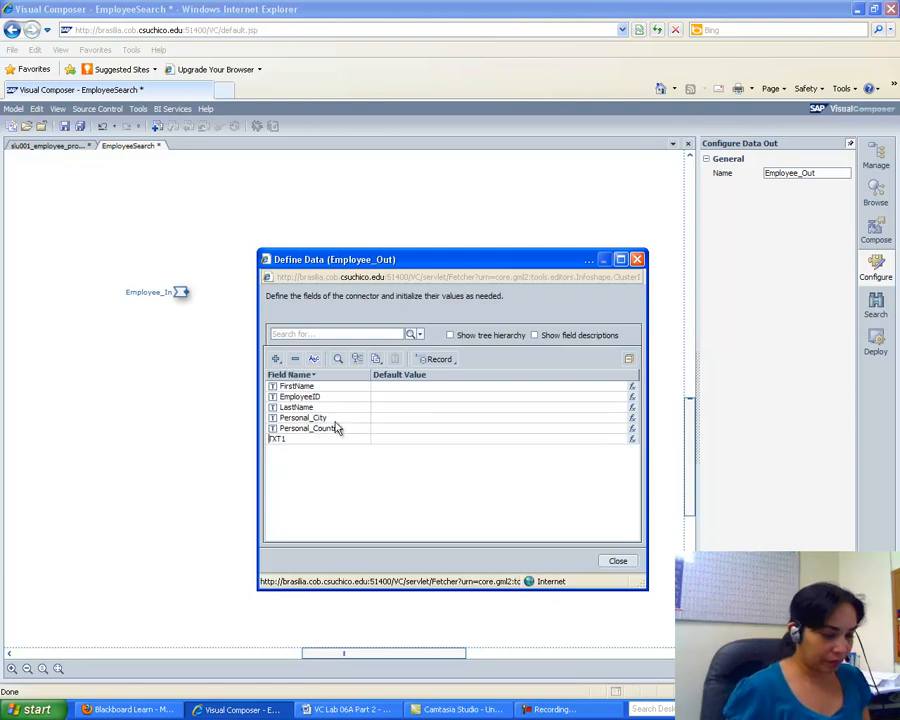
pyautogui.doubleClick(293, 439)
pyautogui.write('Personal_Hous')
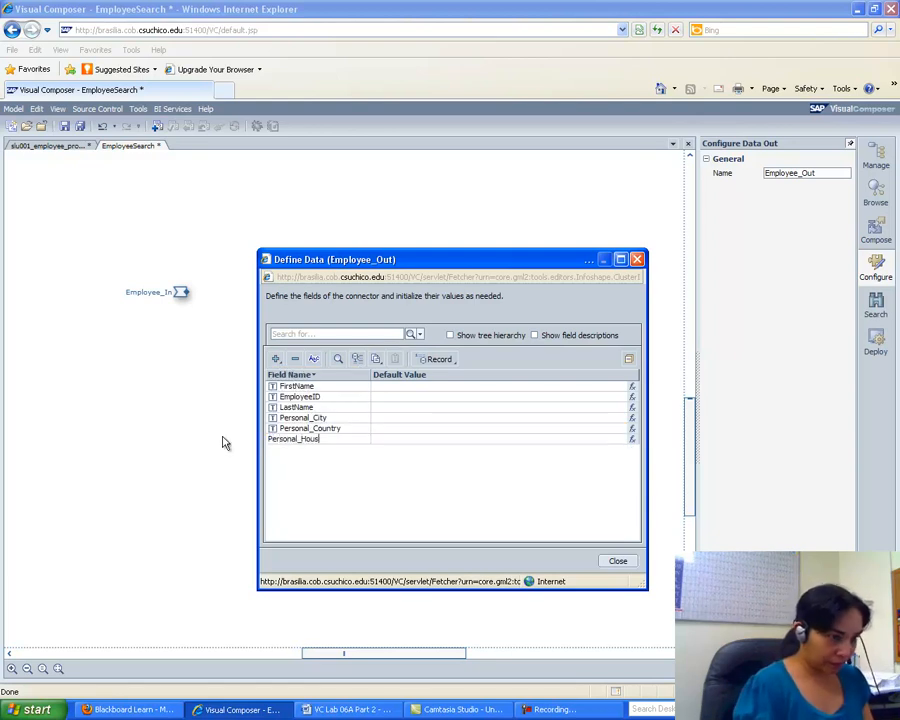
pyautogui.write('eNumber')
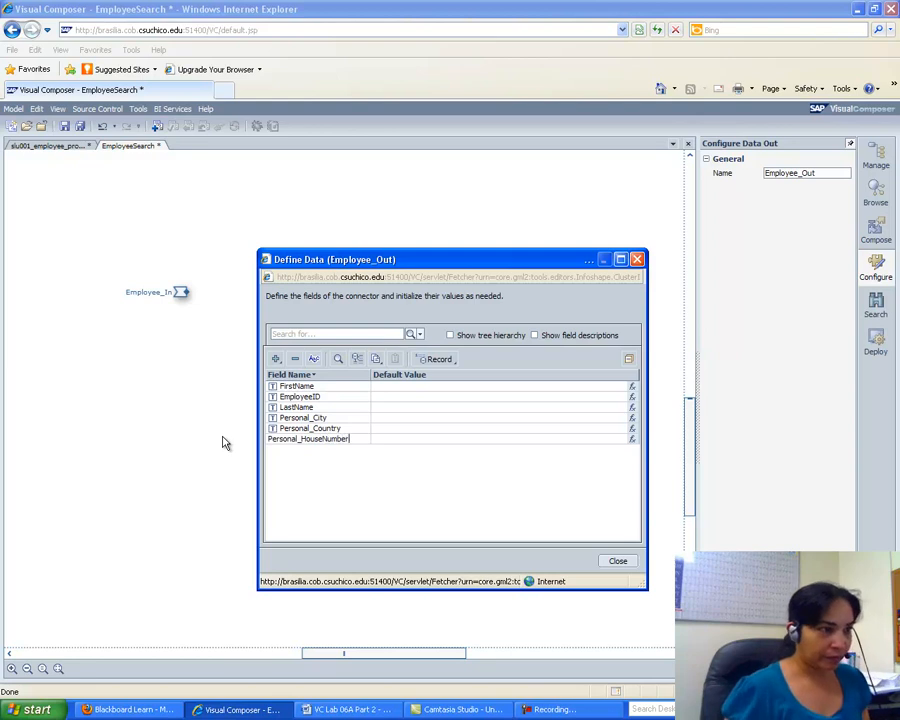
pyautogui.press('Return')
pyautogui.click(277, 360)
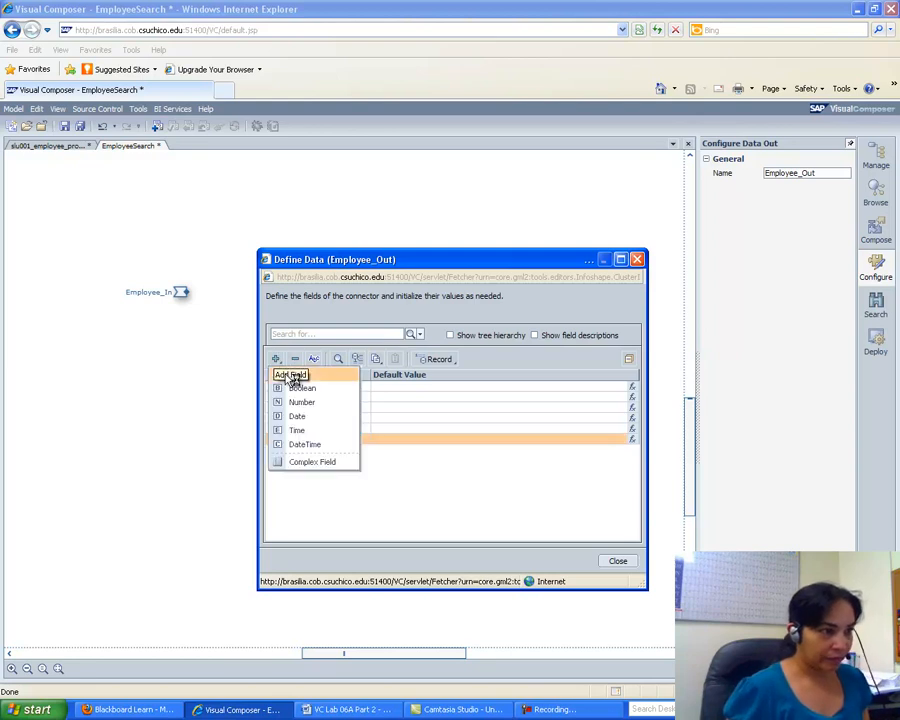
pyautogui.click(294, 374)
pyautogui.doubleClick(310, 450)
pyautogui.write('Personal_')
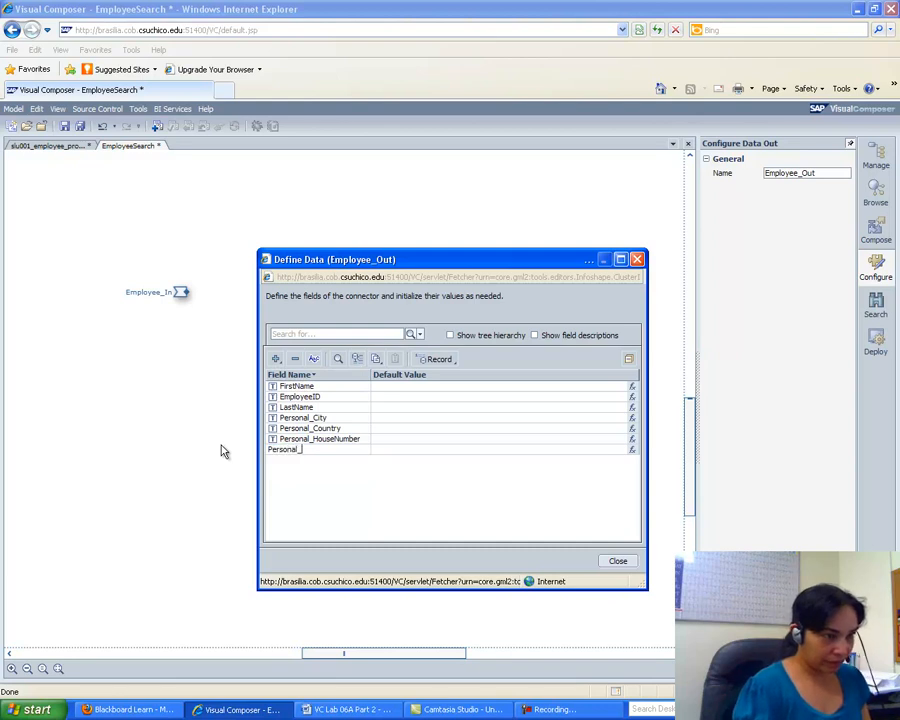
pyautogui.write('Street')
pyautogui.press('Return')
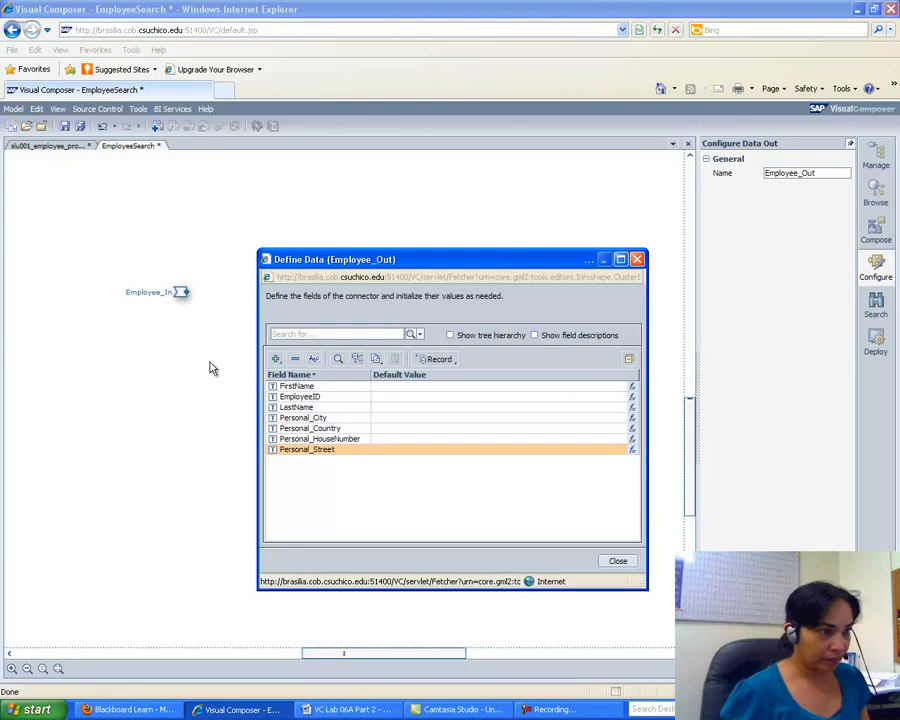
# Add Personal_Zip and Address String fields, checking the lab guide afterwards.
pyautogui.click(275, 358)
pyautogui.click(296, 376)
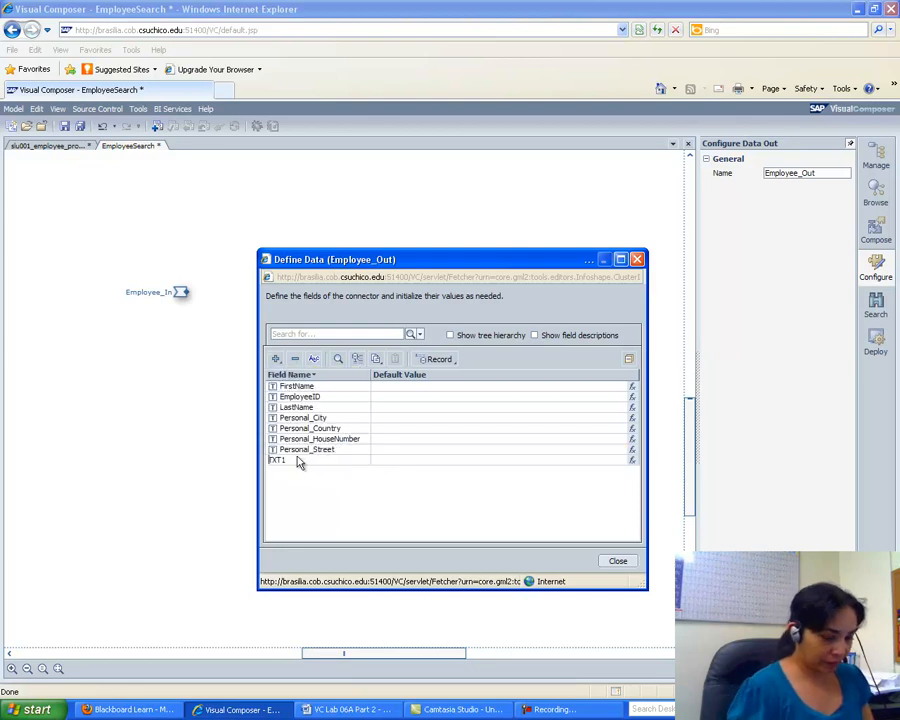
pyautogui.write('Person')
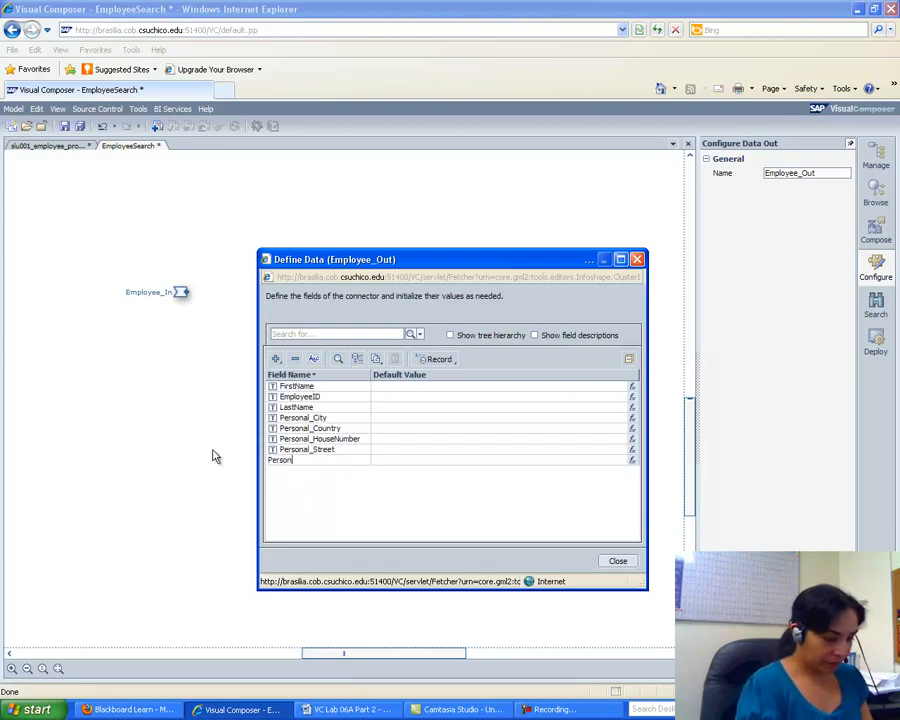
pyautogui.write('al_Zip')
pyautogui.press('Return')
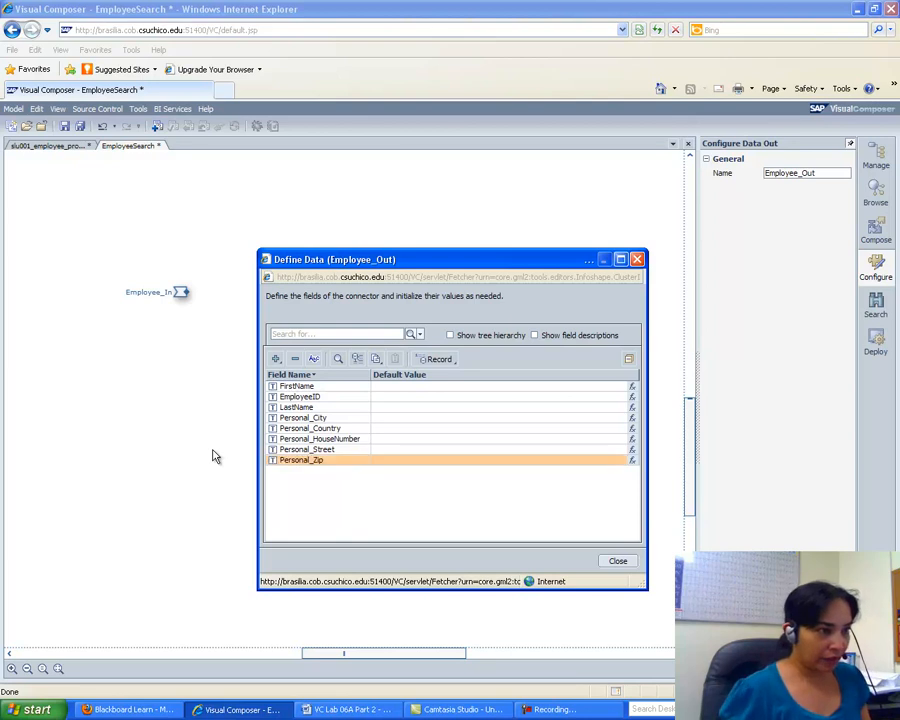
pyautogui.click(276, 359)
pyautogui.click(298, 373)
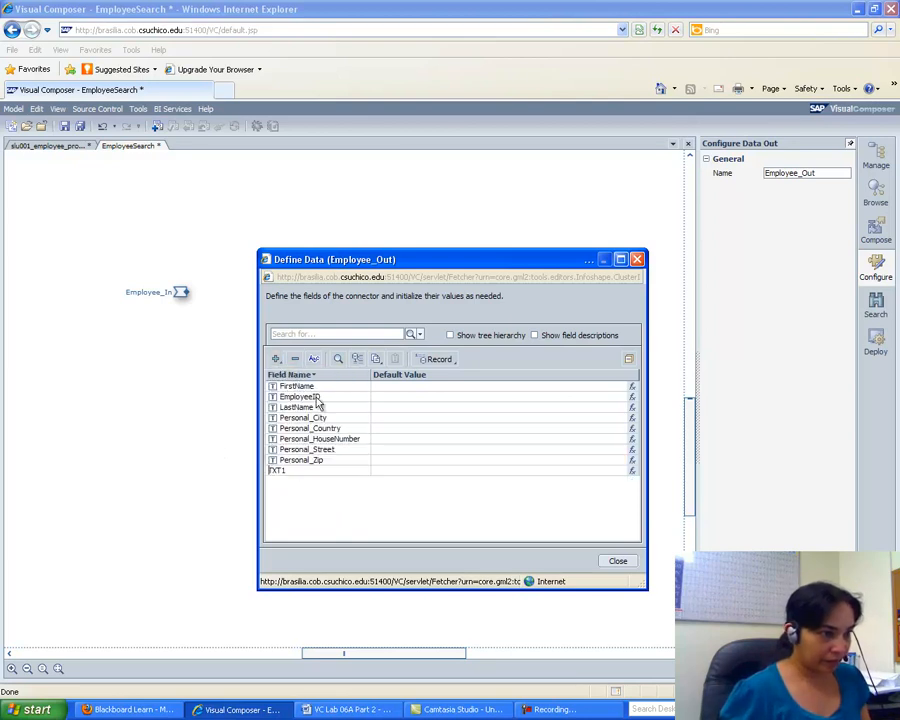
pyautogui.write('Addr')
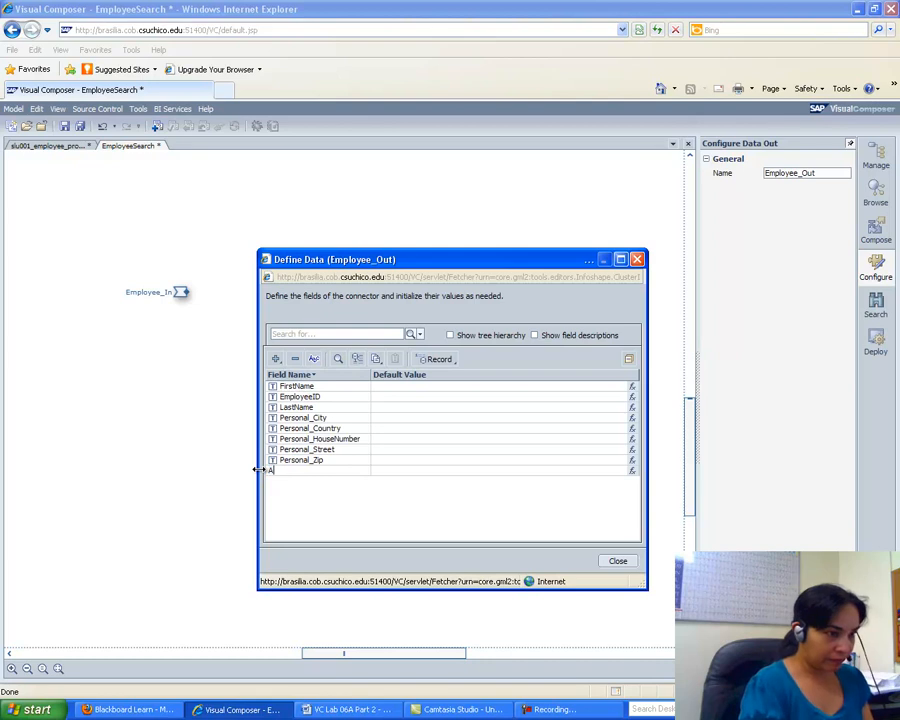
pyautogui.write('ess')
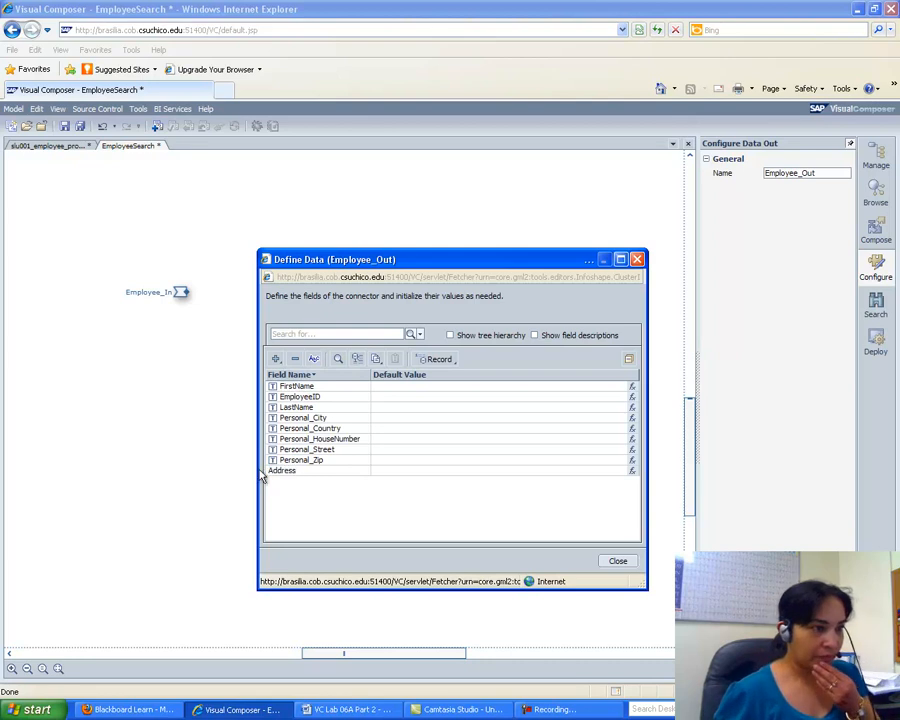
pyautogui.click(328, 712)
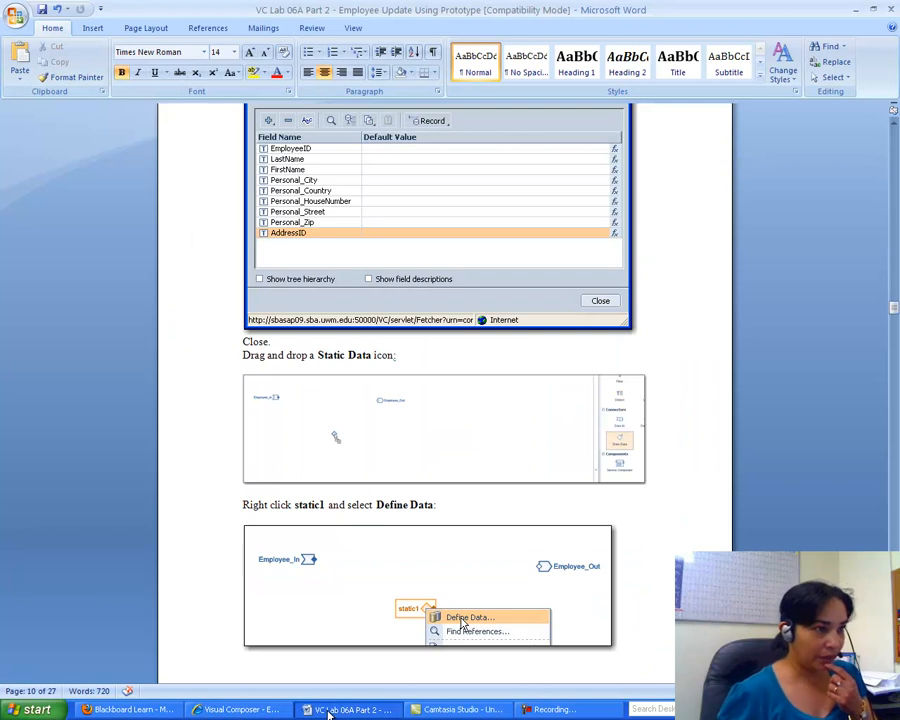
pyautogui.click(240, 709)
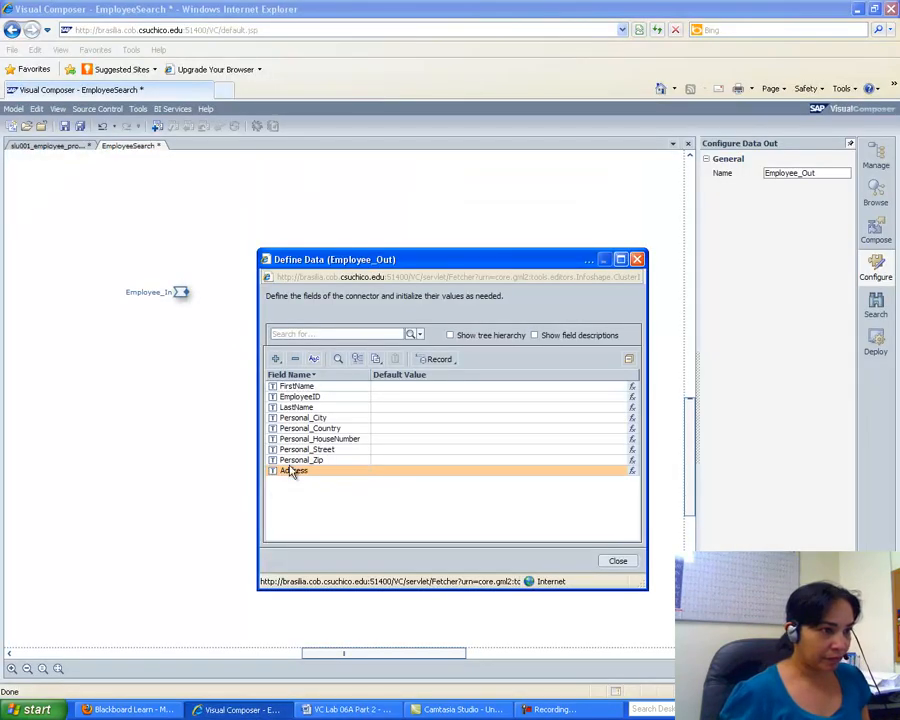
# Delete the Address field and add an AddressID String field instead.
pyautogui.click(294, 359)
pyautogui.click(505, 487)
pyautogui.click(275, 359)
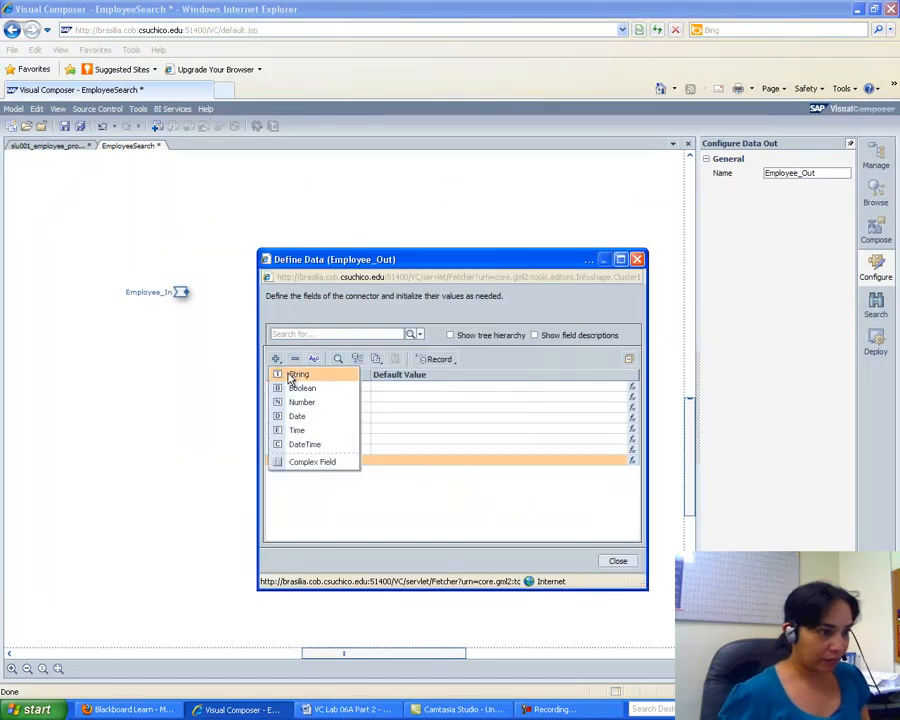
pyautogui.click(295, 373)
pyautogui.write('Ad')
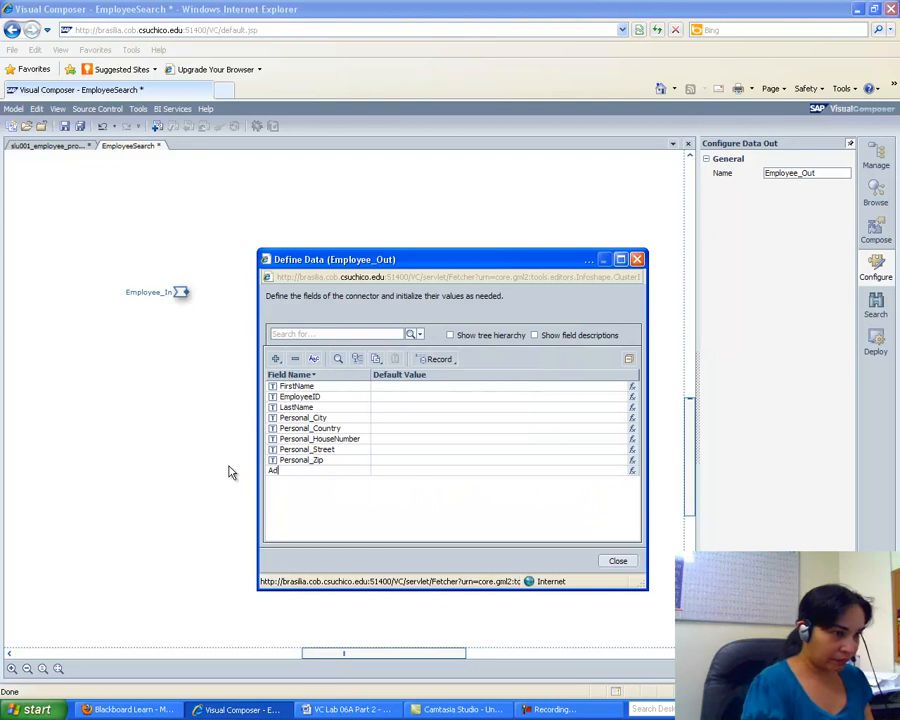
pyautogui.write('dressID')
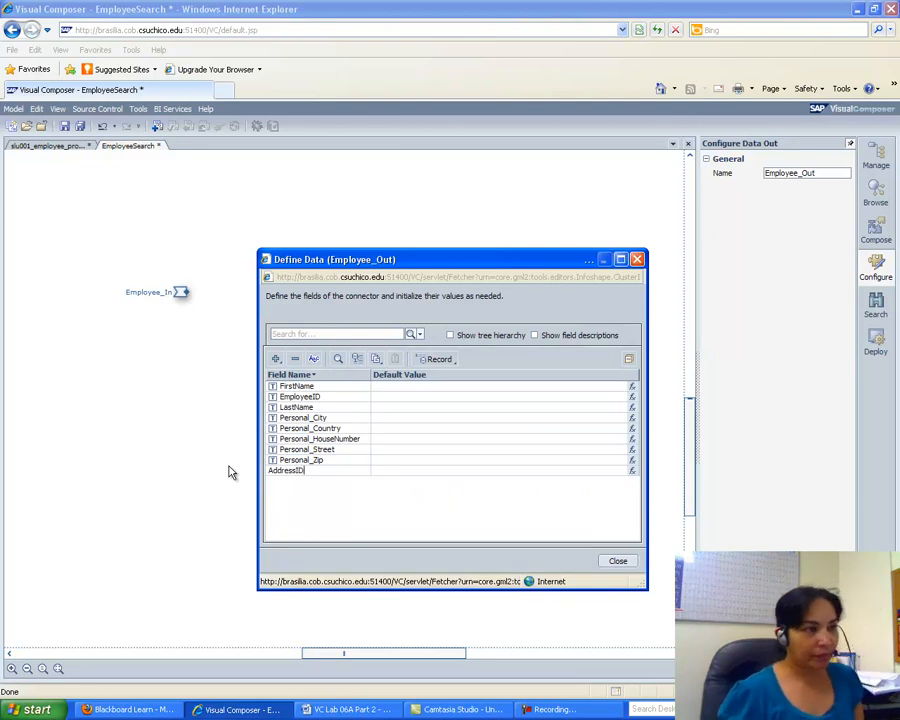
pyautogui.press('Return')
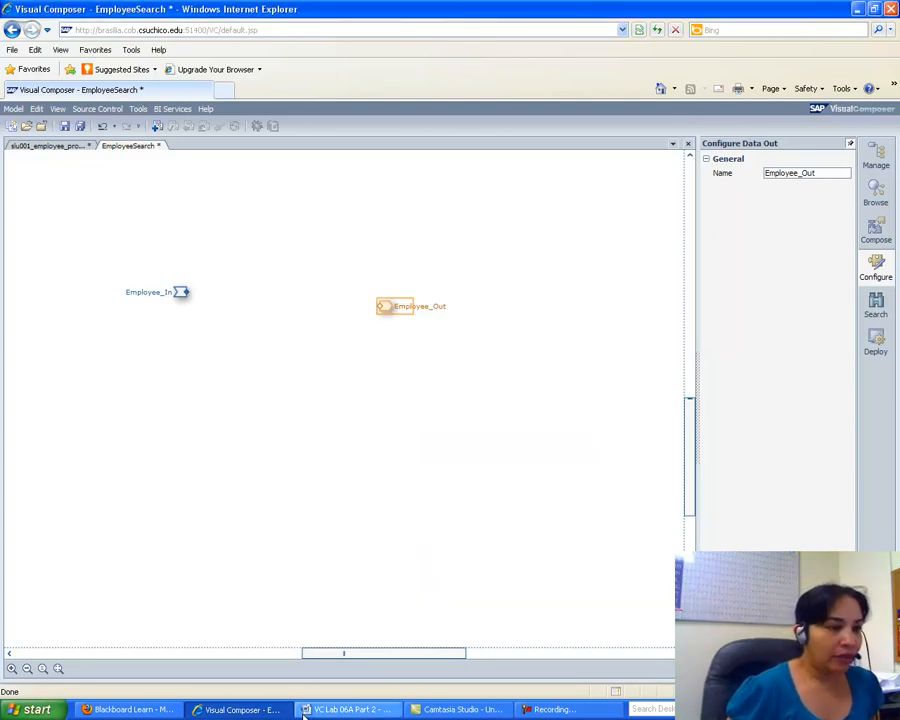
# Scroll the Word lab guide to the next instructions.
pyautogui.click(350, 710)
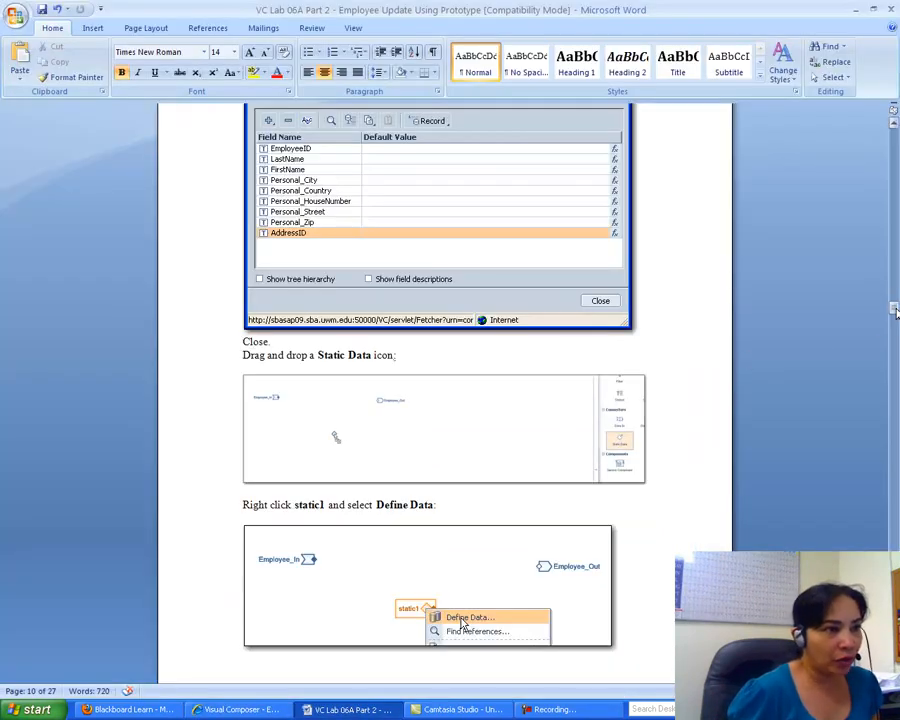
pyautogui.moveTo(896, 311); pyautogui.dragTo(896, 311)
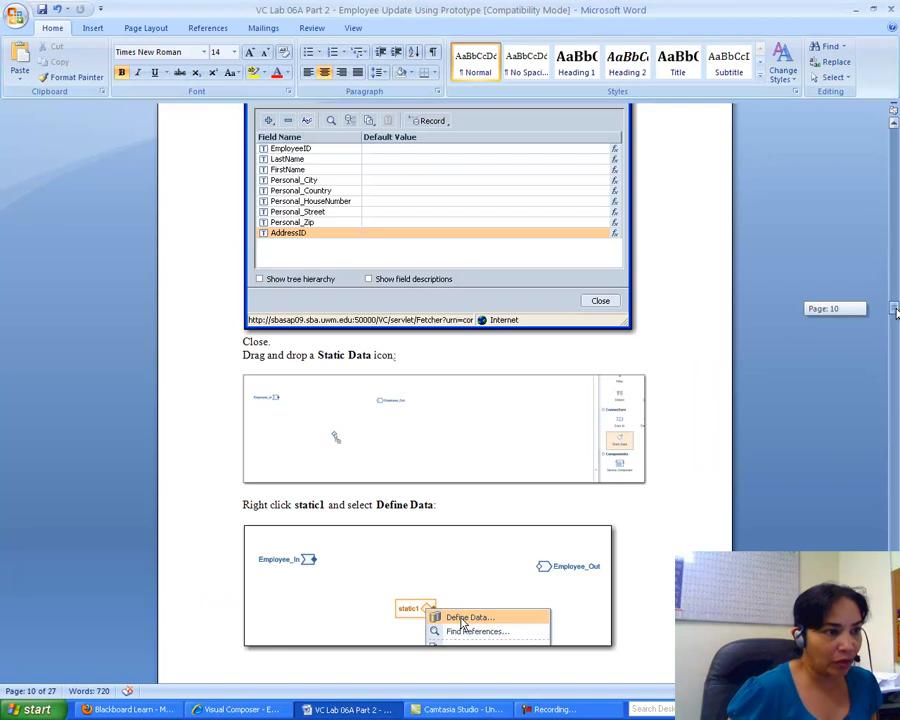
pyautogui.moveTo(896, 312); pyautogui.dragTo(896, 323)
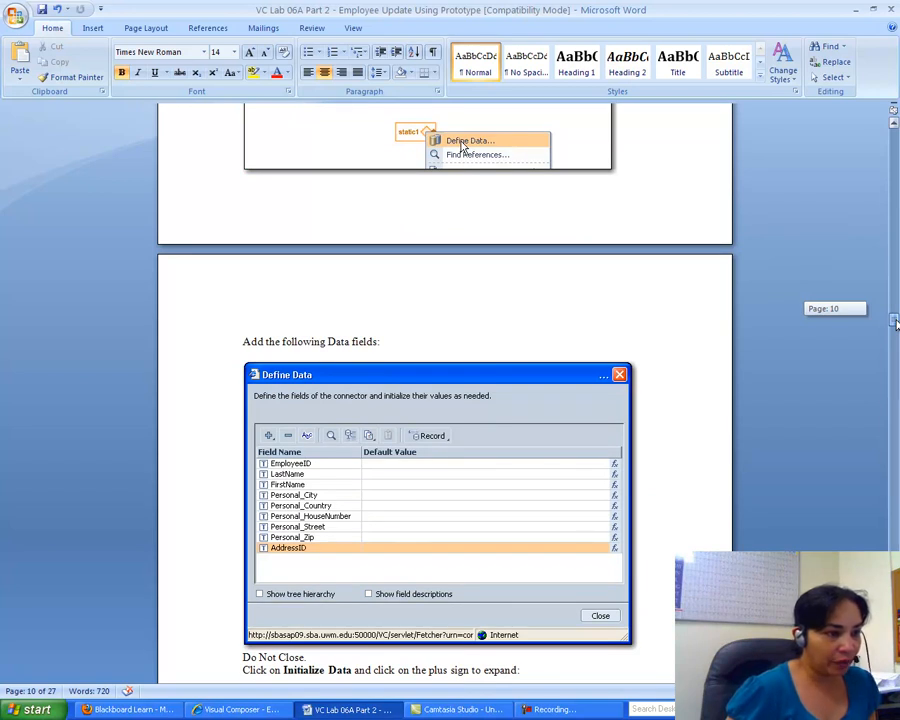
pyautogui.moveTo(896, 323); pyautogui.dragTo(896, 326)
# Drag a Static Data element from Compose onto the EmployeeSearch canvas as static1.
pyautogui.click(240, 709)
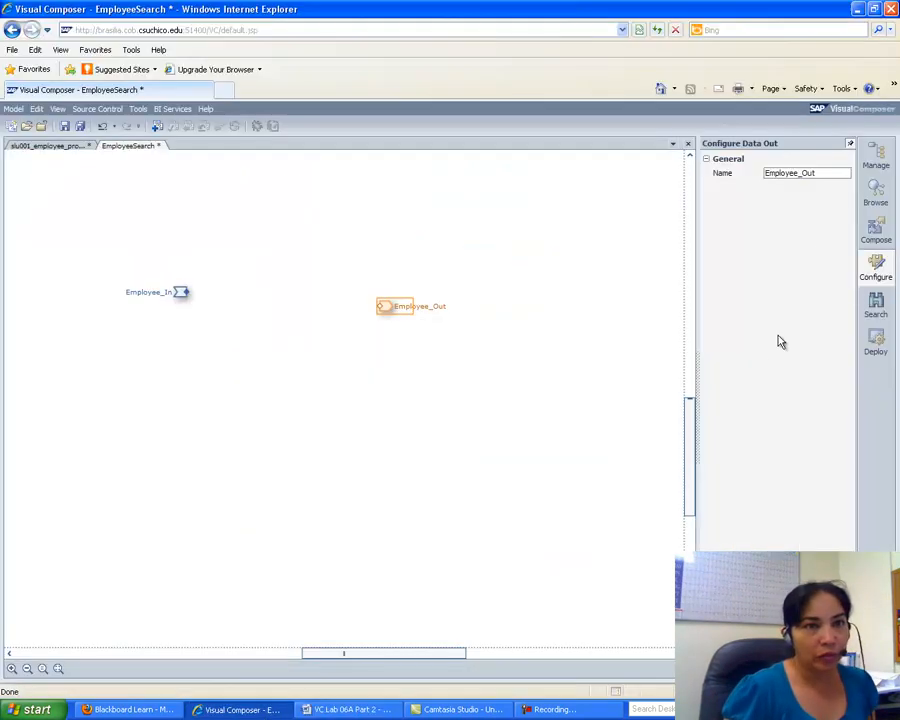
pyautogui.click(878, 235)
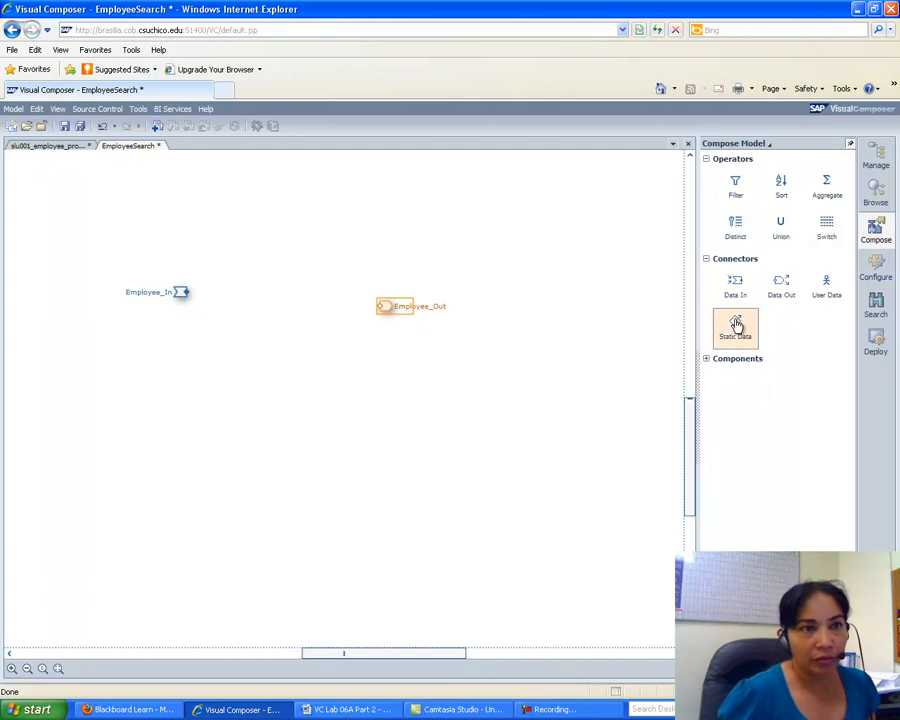
pyautogui.click(330, 709)
pyautogui.moveTo(894, 323)
pyautogui.mouseDown()
pyautogui.moveTo(895, 308)
pyautogui.moveTo(895, 322)
pyautogui.mouseUp()
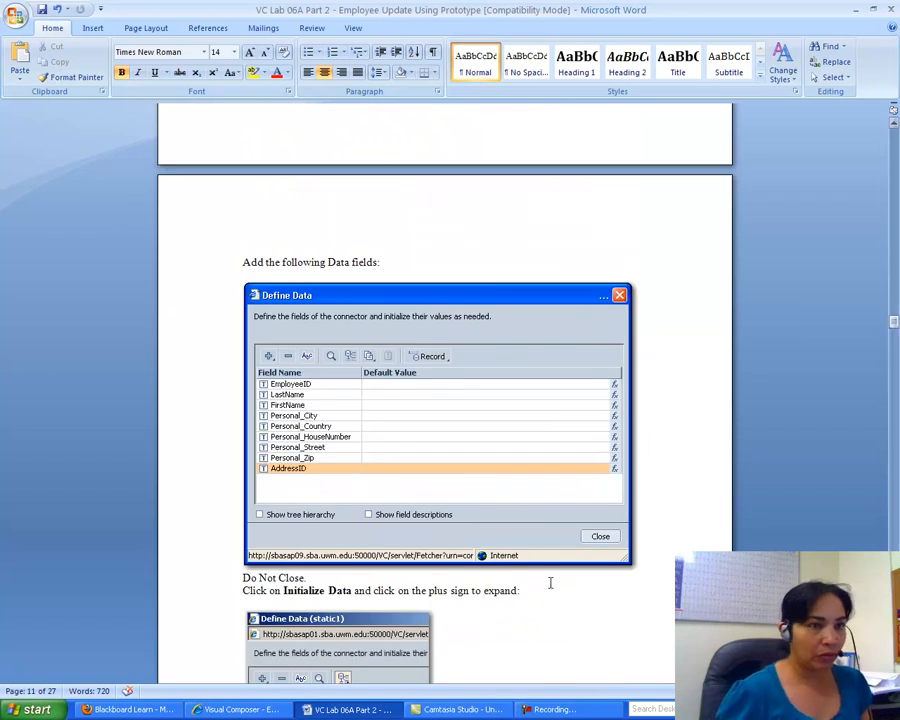
pyautogui.click(271, 709)
pyautogui.moveTo(740, 322); pyautogui.dragTo(291, 380)
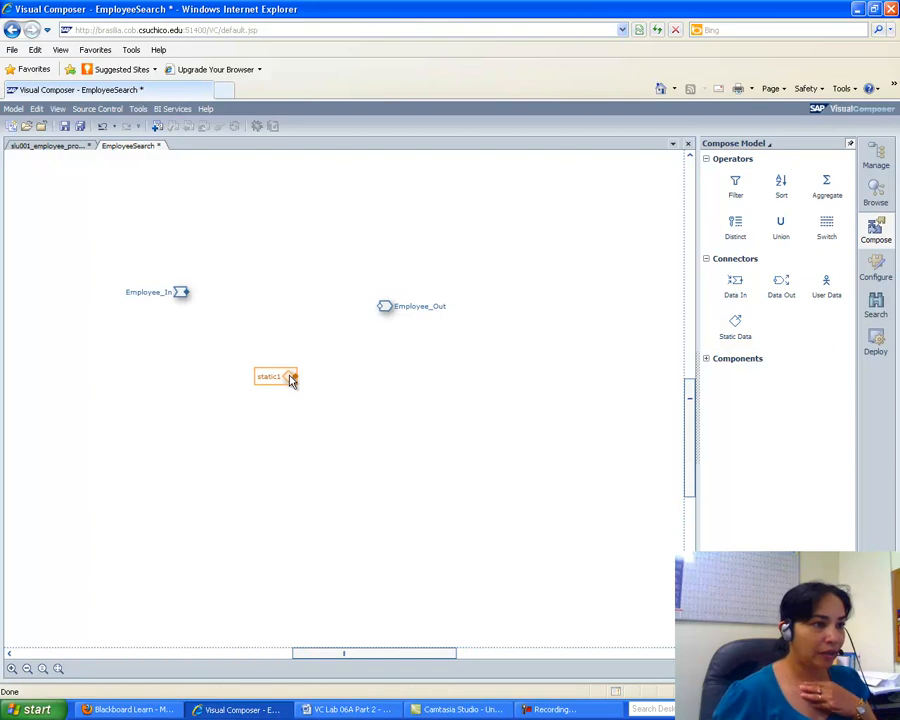
# Open static1's data definition and add an EmployeeID String field.
pyautogui.rightClick(289, 377)
pyautogui.click(322, 377)
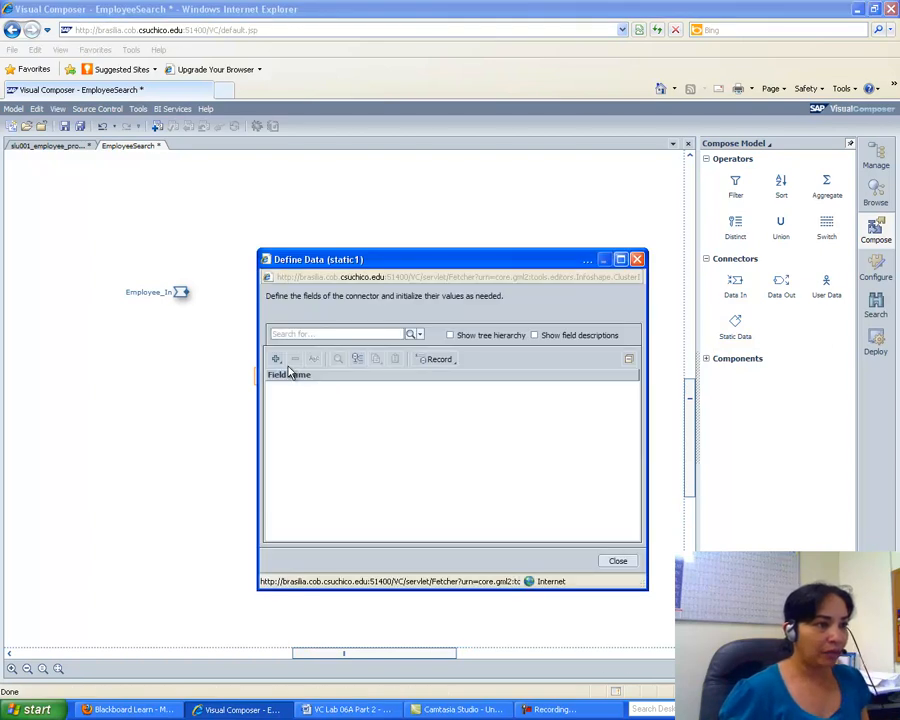
pyautogui.click(275, 358)
pyautogui.click(300, 372)
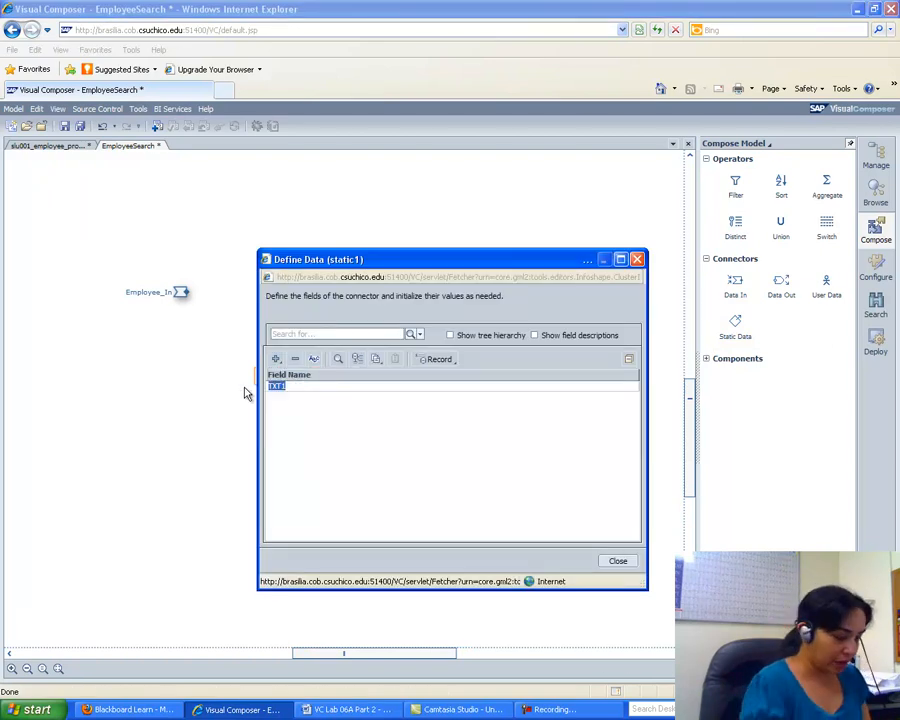
pyautogui.write('EmployeeID')
pyautogui.press('Return')
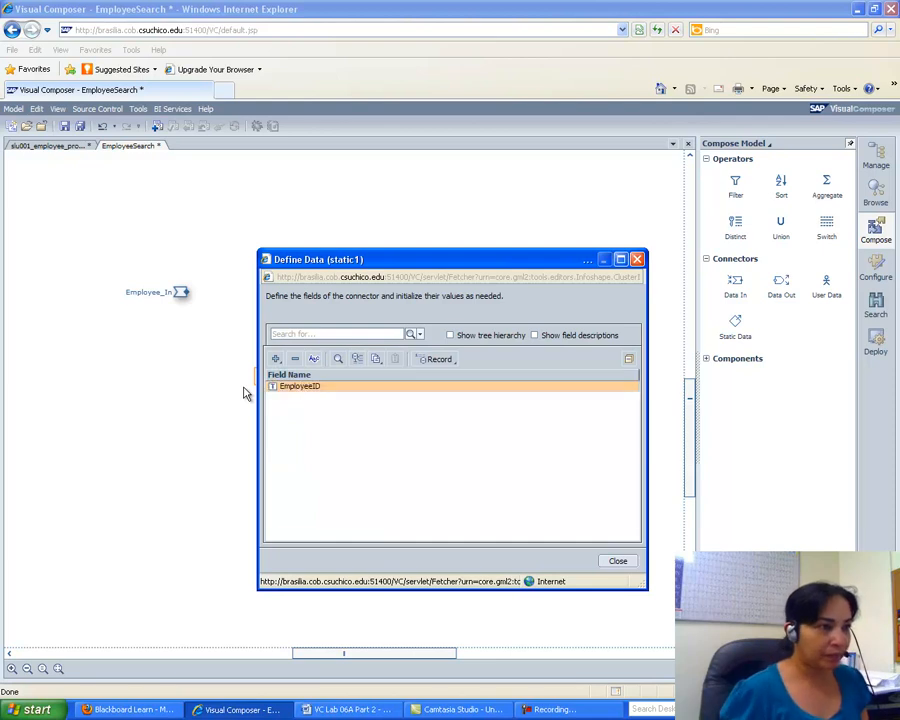
# Add FirstName and LastName String fields to static1.
pyautogui.click(277, 358)
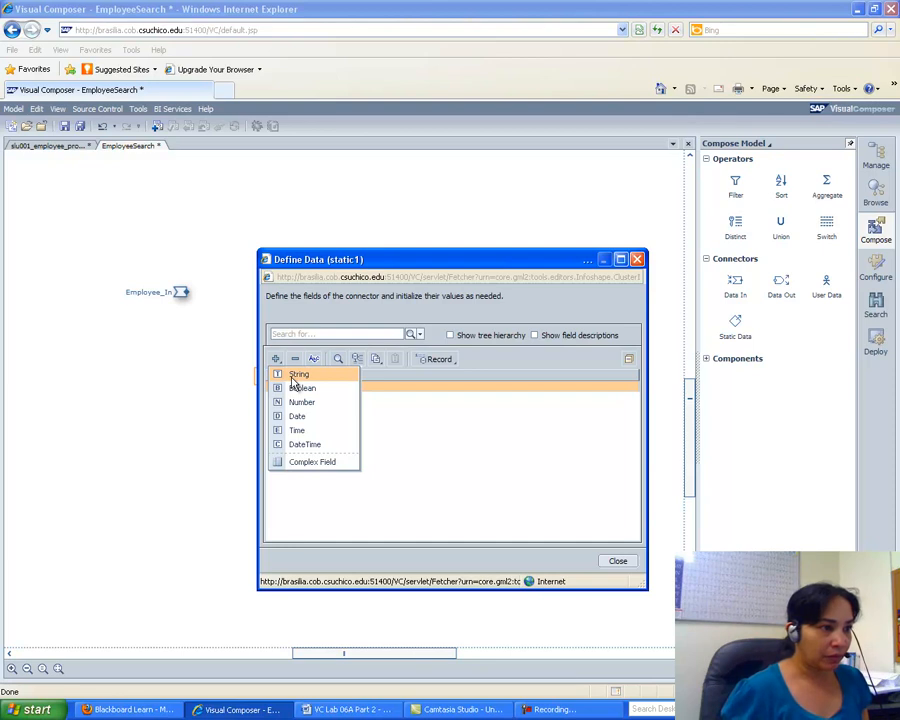
pyautogui.click(298, 375)
pyautogui.write('First')
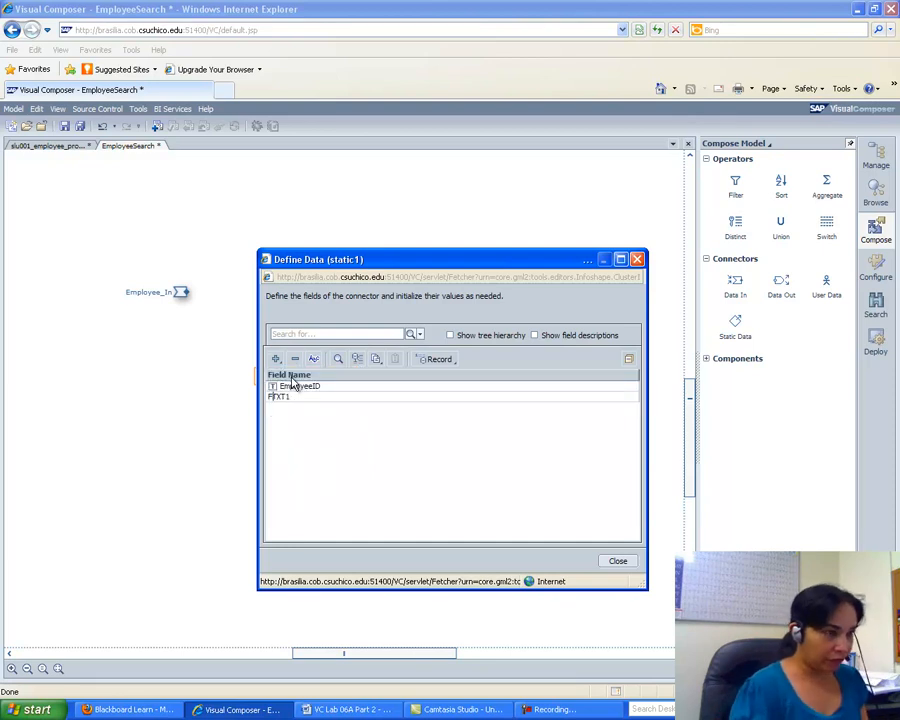
pyautogui.write('Name')
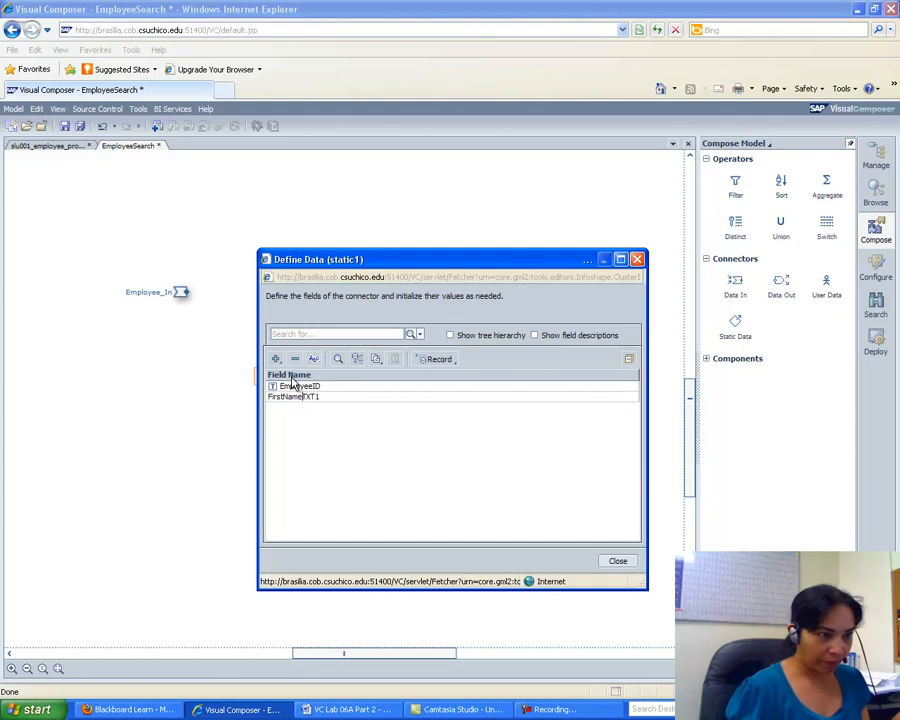
pyautogui.press('Delete')
pyautogui.press('Delete')
pyautogui.press('Delete')
pyautogui.press('Delete')
pyautogui.press('Return')
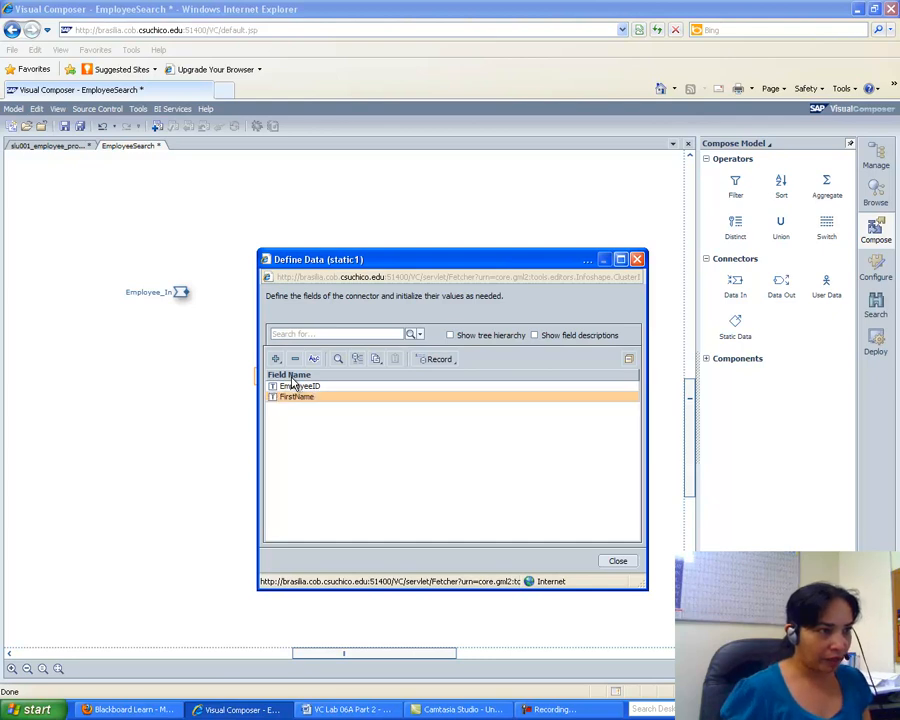
pyautogui.click(307, 338)
pyautogui.write('LastName')
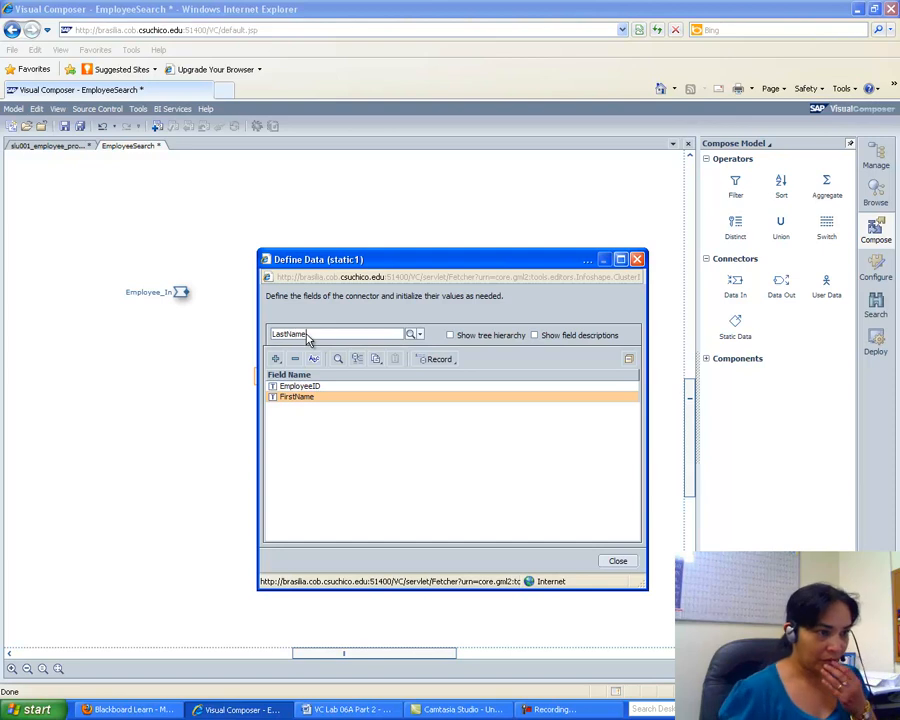
pyautogui.press('Return')
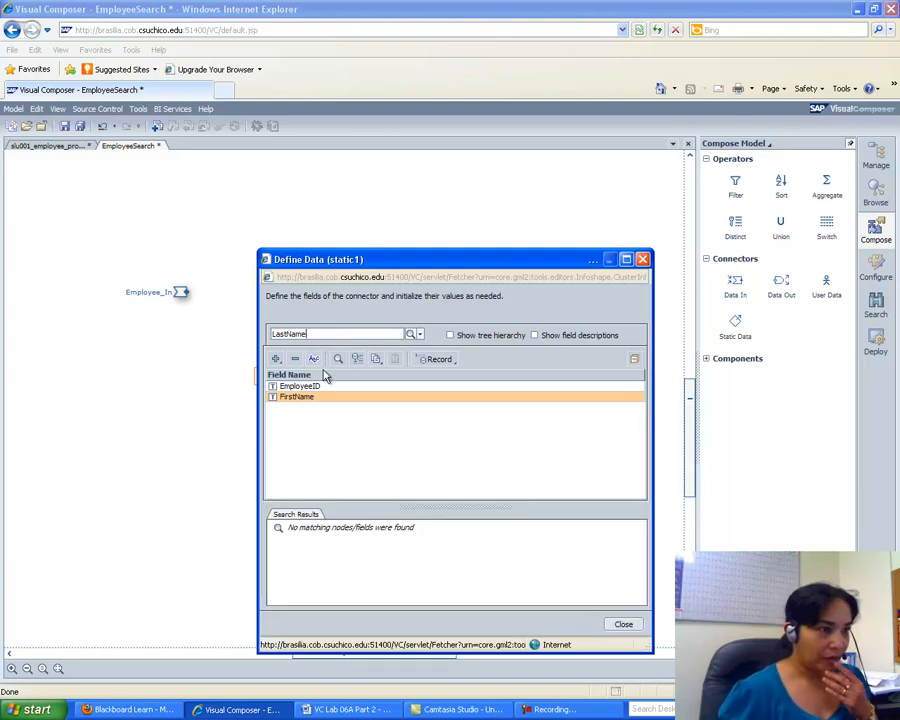
pyautogui.click(276, 358)
pyautogui.click(297, 375)
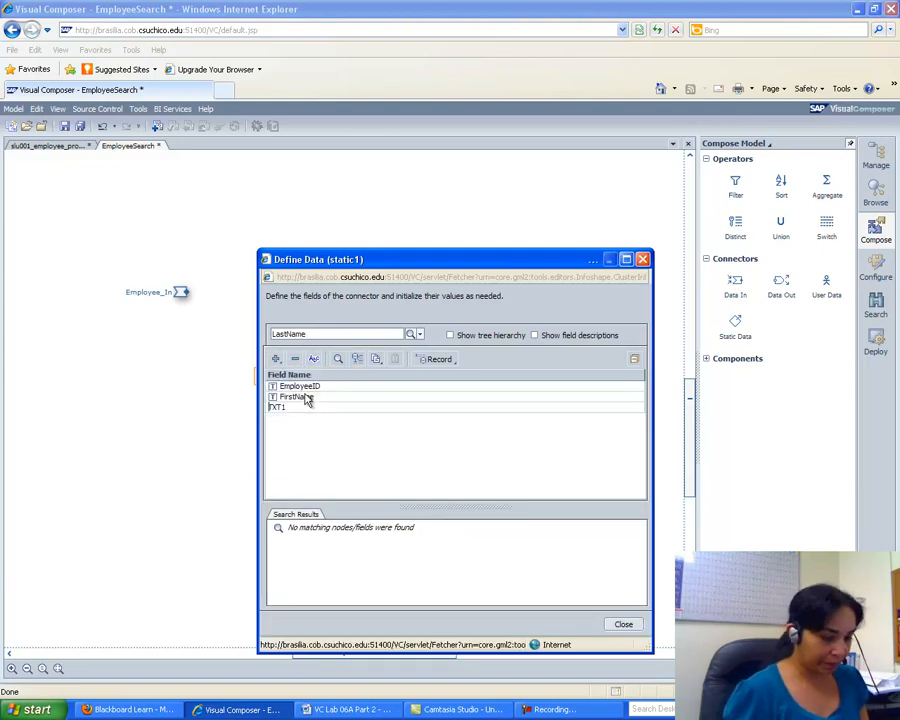
pyautogui.write('LastName')
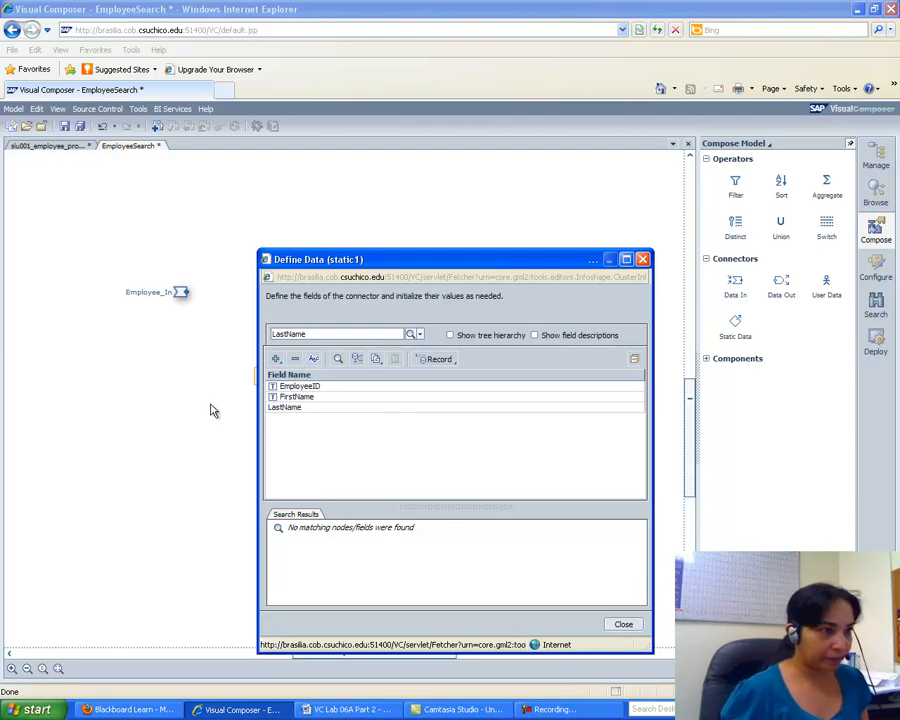
pyautogui.press('Return')
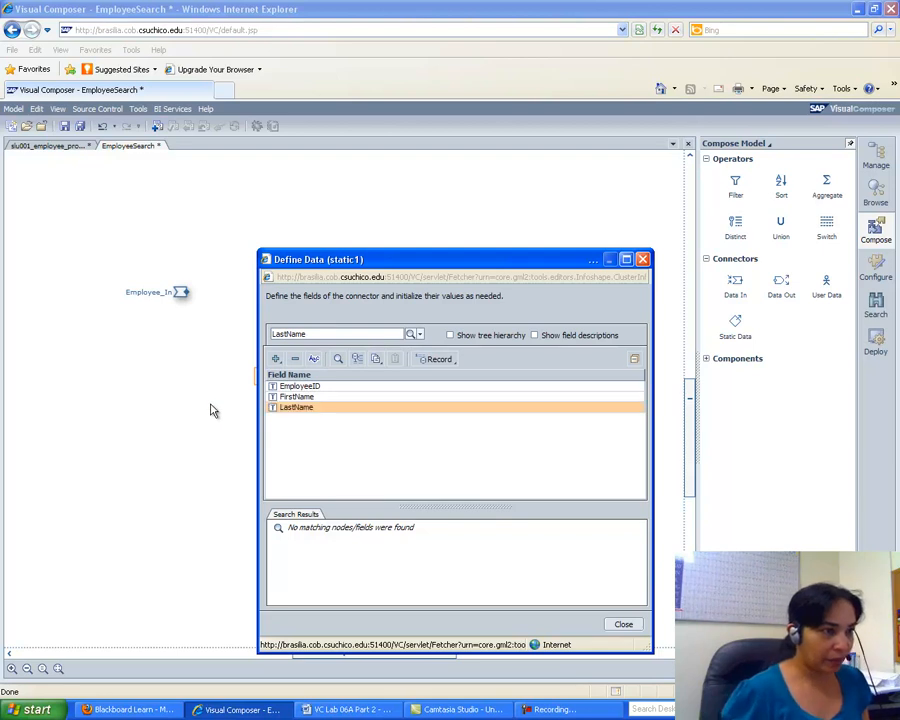
# Add Personal_City and Personal_Country String fields.
pyautogui.click(276, 358)
pyautogui.click(297, 375)
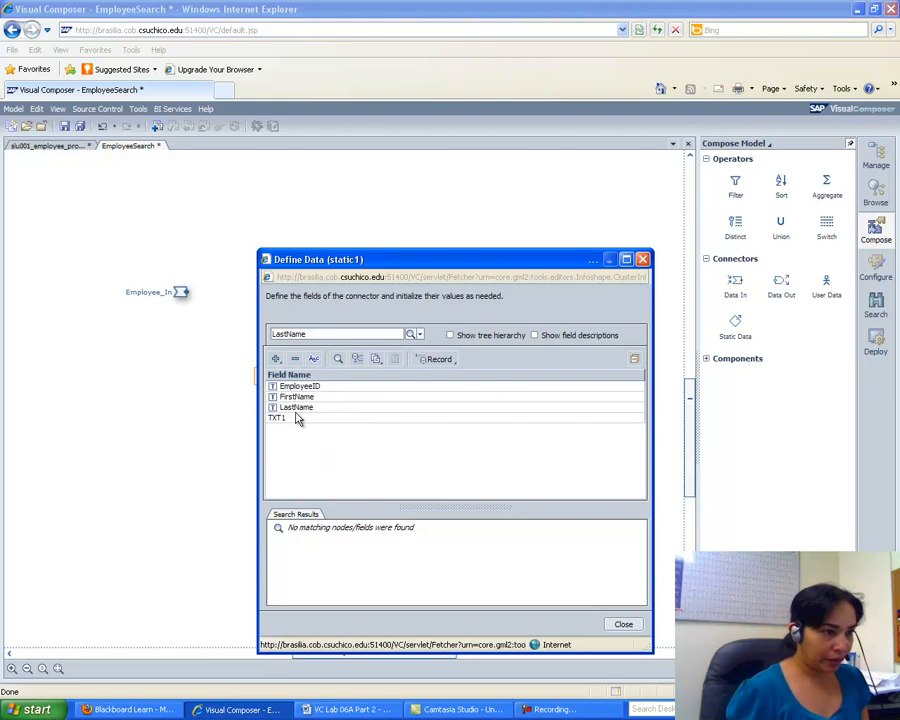
pyautogui.write('Personal_City')
pyautogui.press('Return')
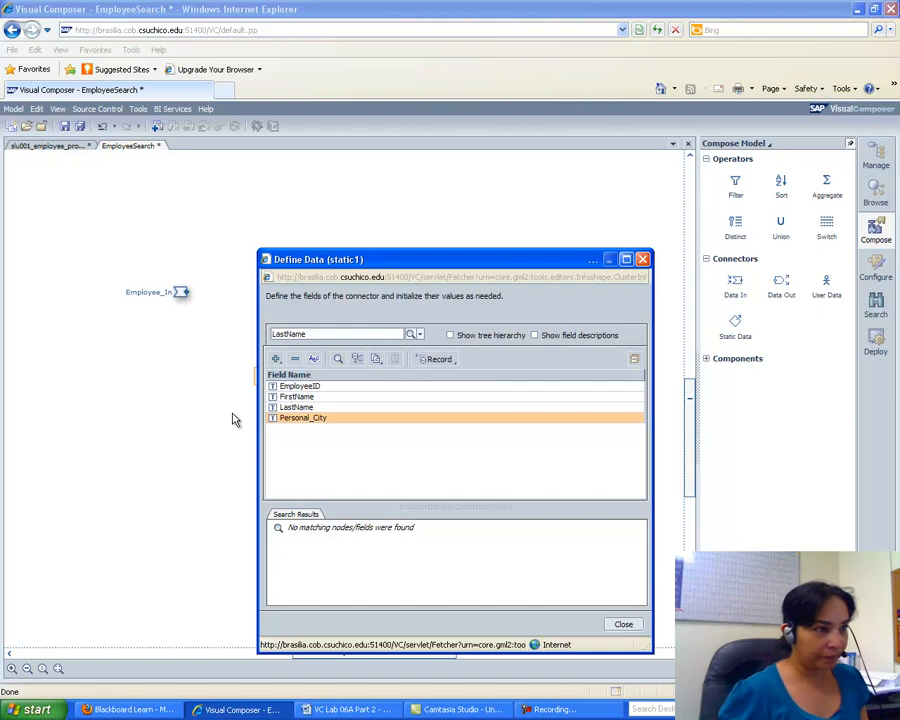
pyautogui.click(283, 358)
pyautogui.click(294, 372)
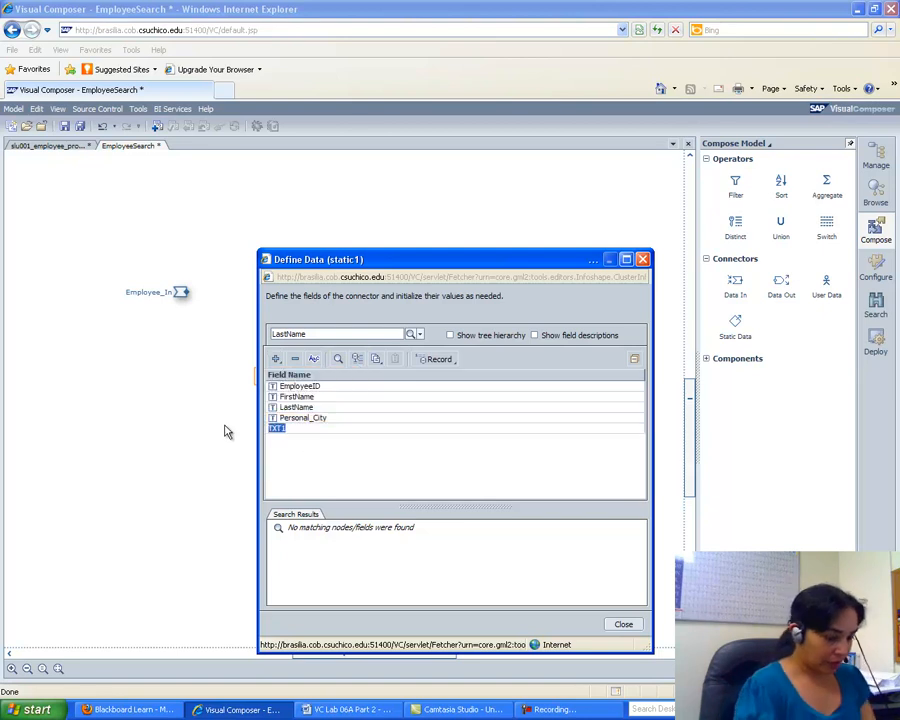
pyautogui.write('Personal_Coun')
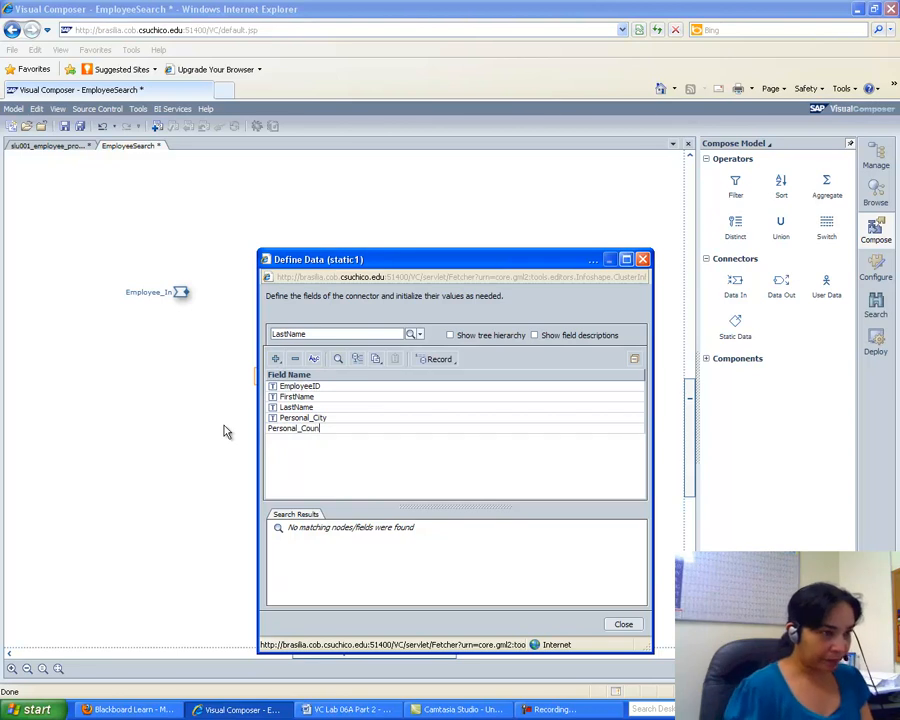
pyautogui.write('try')
pyautogui.press('Return')
# Add Personal_HouseNumber and Personal_Street String fields.
pyautogui.click(277, 360)
pyautogui.click(295, 374)
pyautogui.write('Personal_HouseNumber')
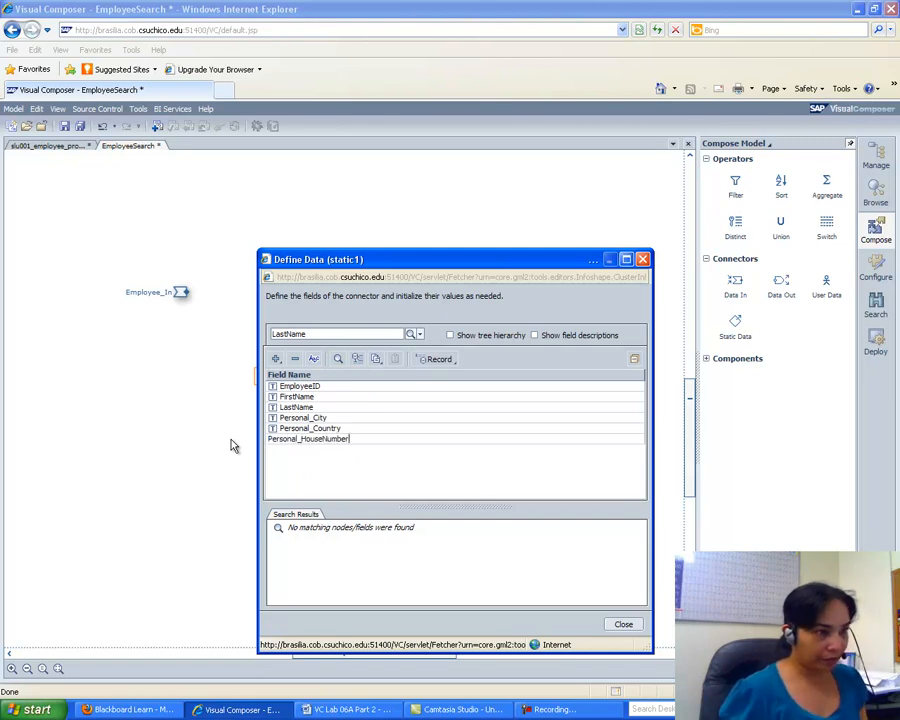
pyautogui.press('Return')
pyautogui.click(277, 359)
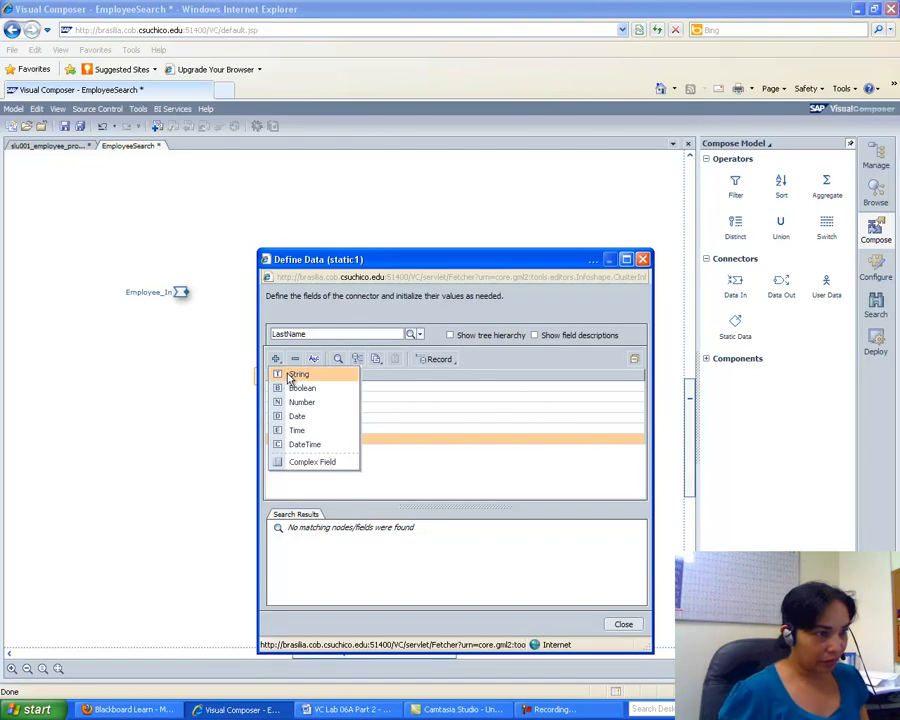
pyautogui.click(290, 376)
pyautogui.write('Personal_Street')
pyautogui.press('Return')
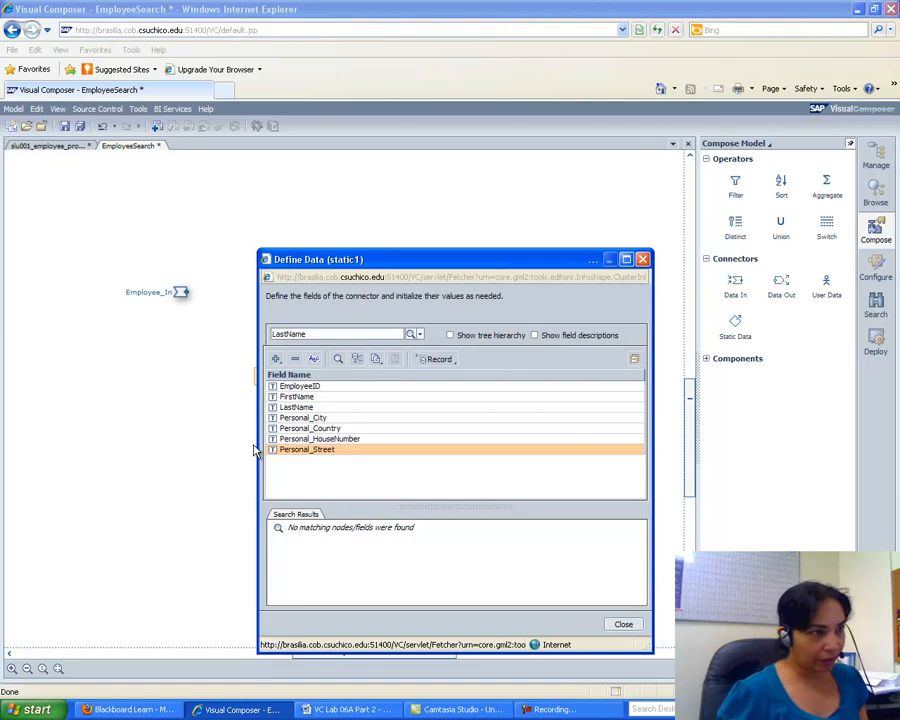
# Add Personal_Zip and AddressID String fields.
pyautogui.click(275, 362)
pyautogui.click(289, 371)
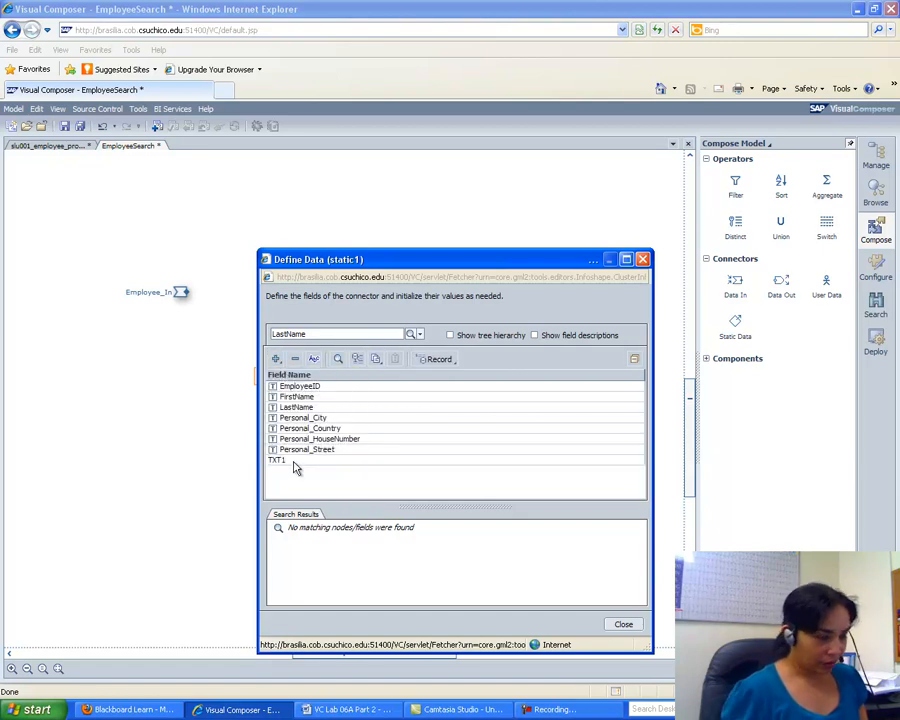
pyautogui.write('Personal_Zip')
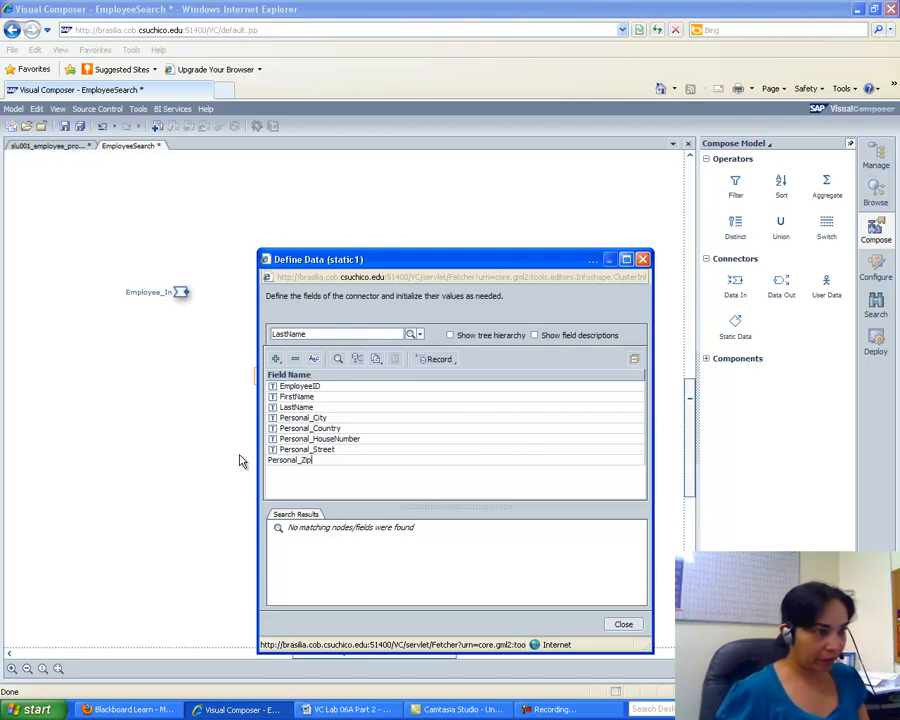
pyautogui.press('Return')
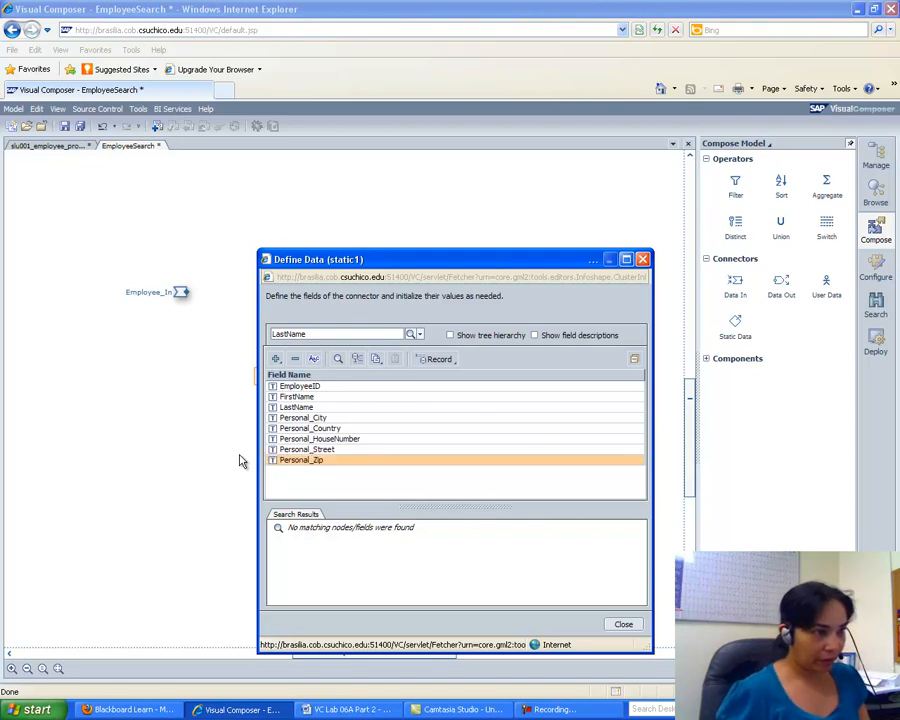
pyautogui.click(275, 358)
pyautogui.click(297, 374)
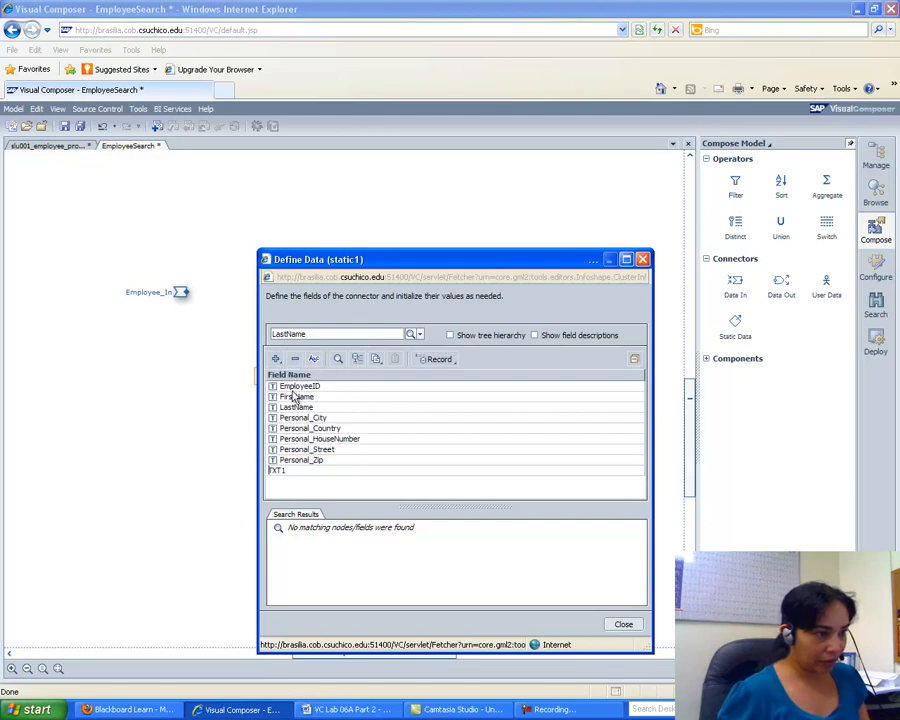
pyautogui.write('AddressID')
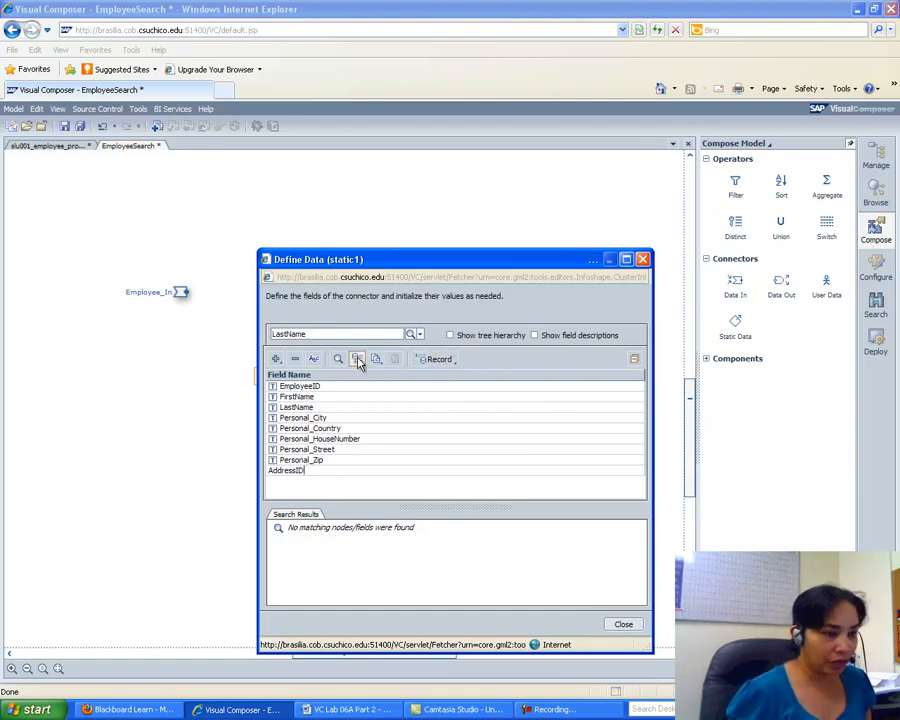
# Scroll the Word lab guide to the Initialize Data instructions for static1.
pyautogui.click(322, 711)
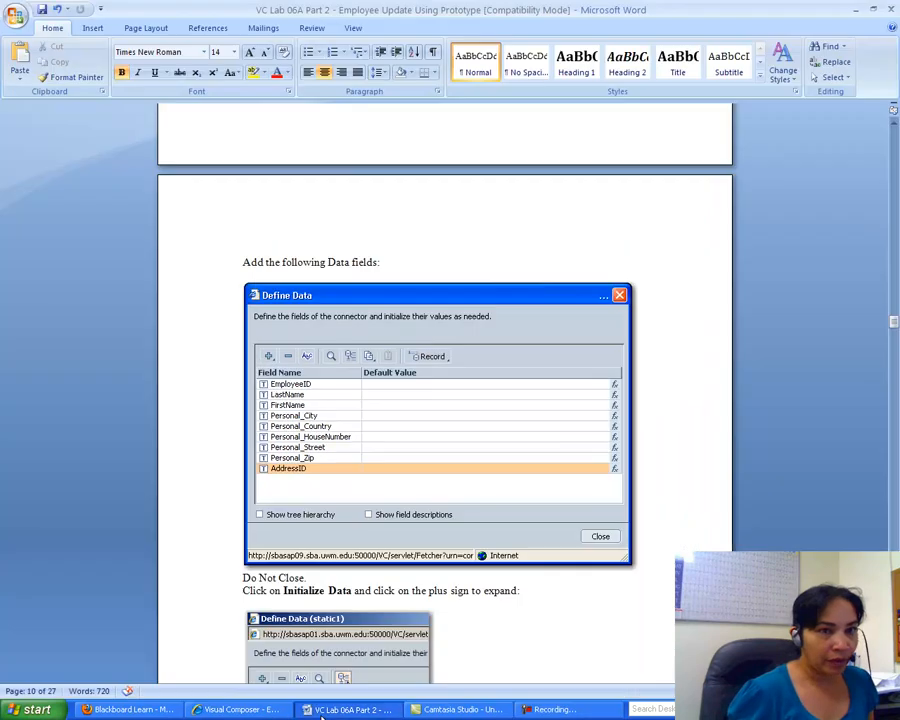
pyautogui.moveTo(892, 322); pyautogui.dragTo(895, 336)
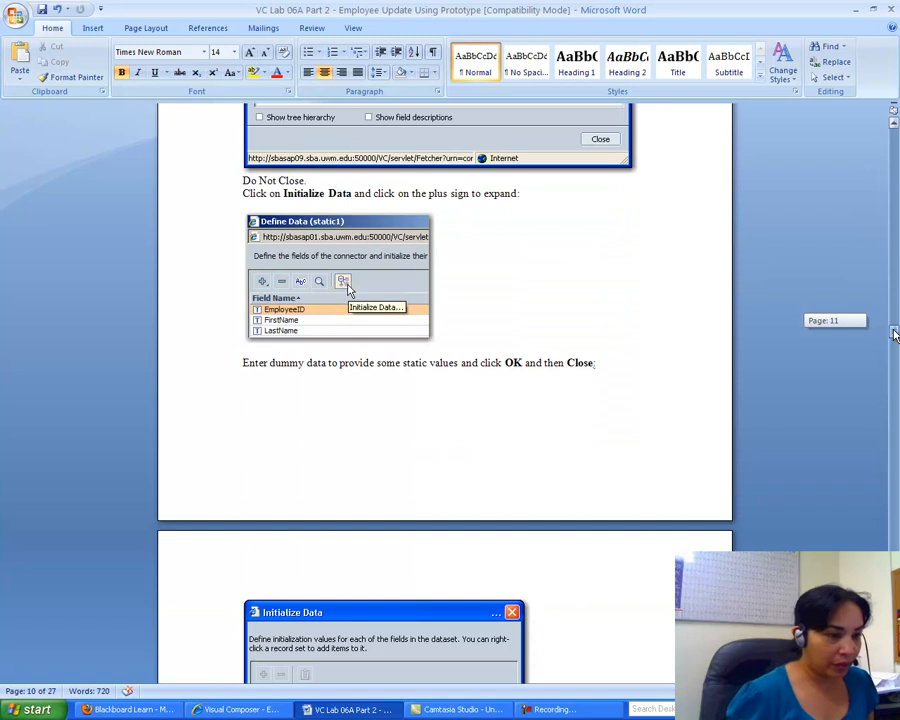
# Open Initialize Data for static1 and expand it to list all nine fields.
pyautogui.click(240, 709)
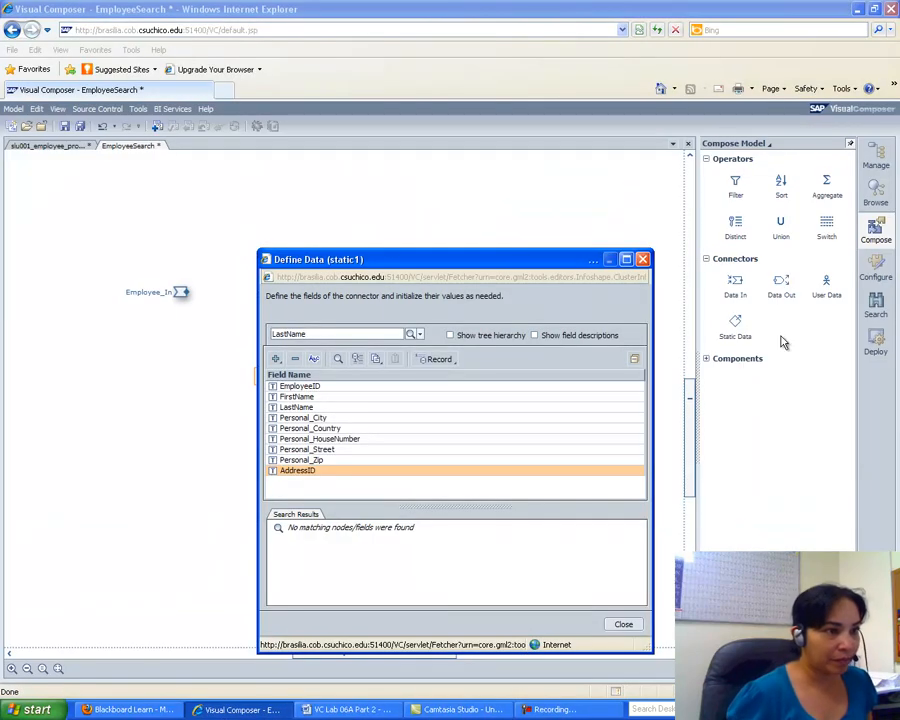
pyautogui.click(357, 358)
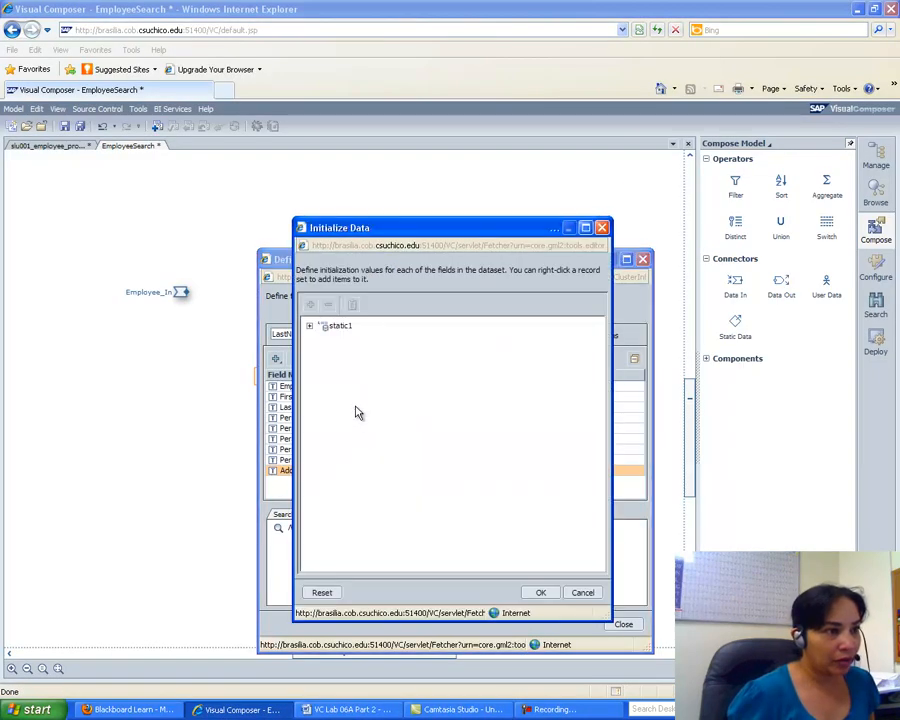
pyautogui.click(309, 326)
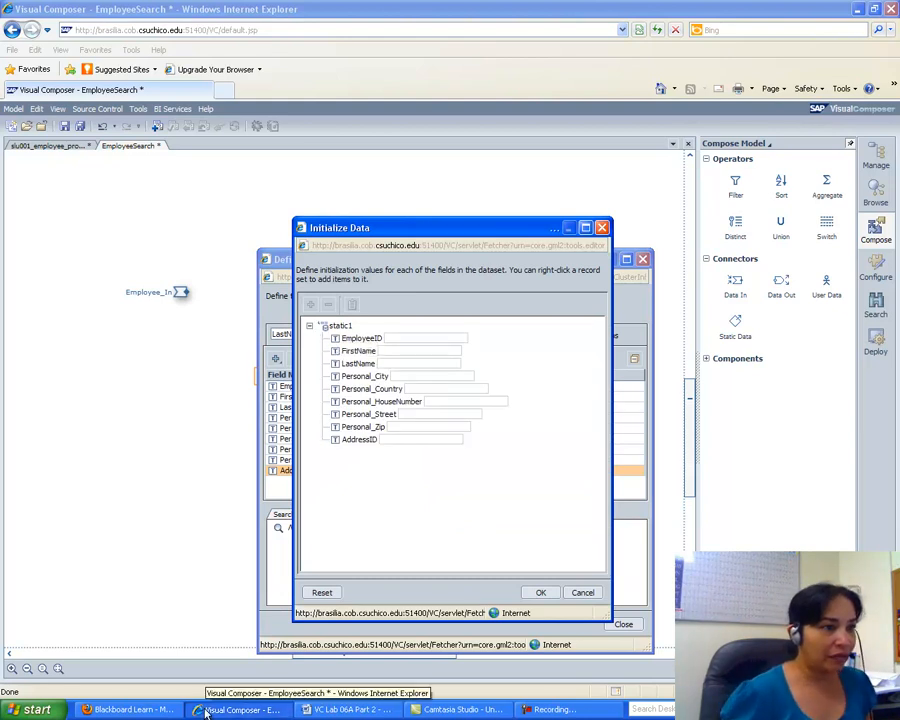
pyautogui.click(313, 707)
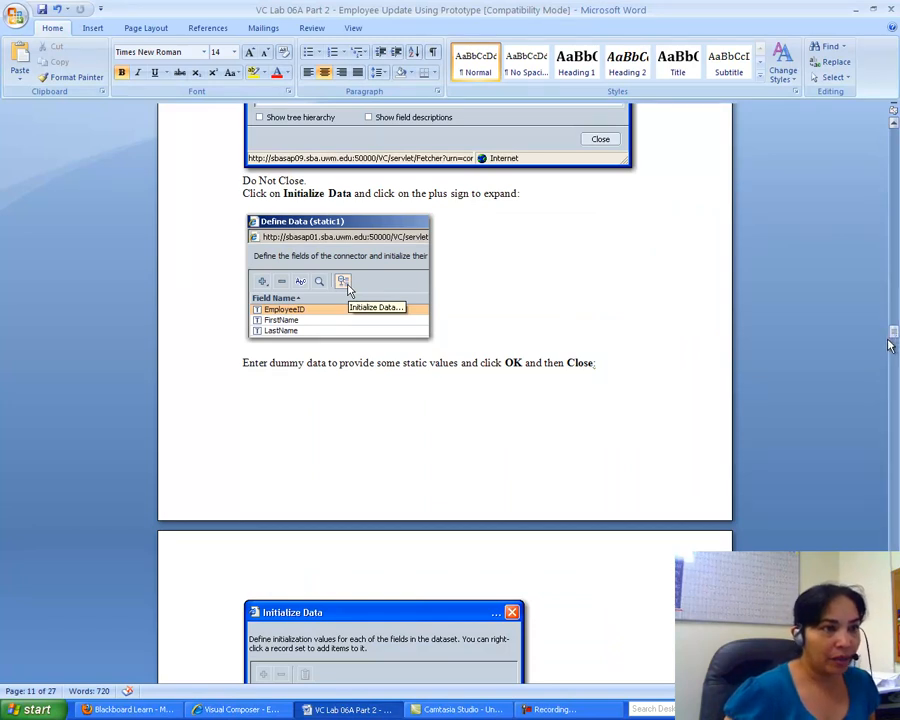
# Scroll the Word guide to page 12, showing the dummy values and static1-to-Employee_Out linking step.
pyautogui.moveTo(894, 337); pyautogui.dragTo(894, 349)
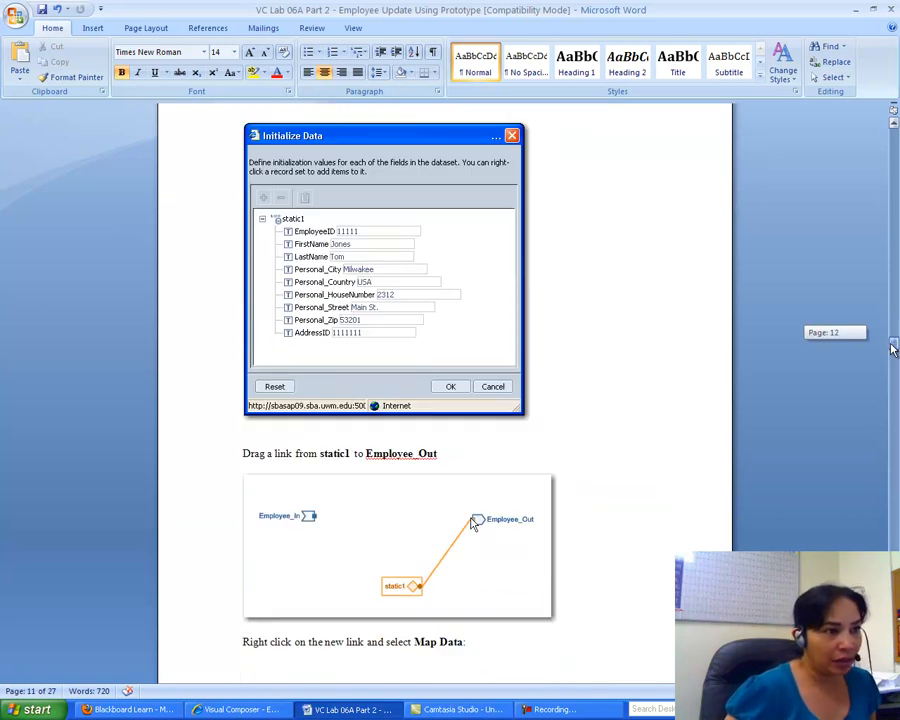
pyautogui.moveTo(894, 349); pyautogui.dragTo(894, 356)
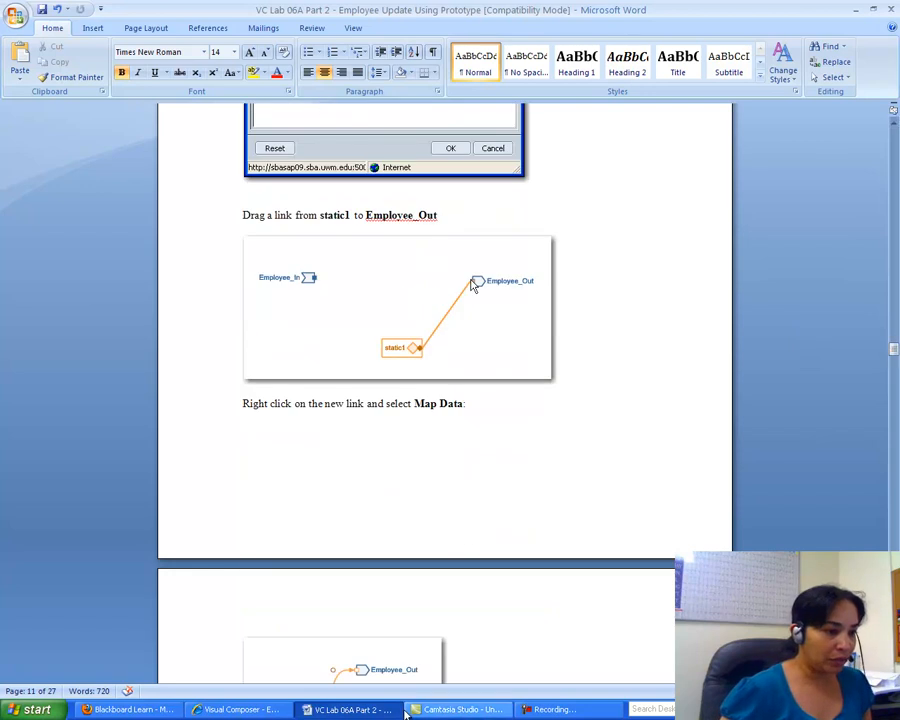
# Fill in static1's sample employee first name, last name, city and country.
pyautogui.click(252, 712)
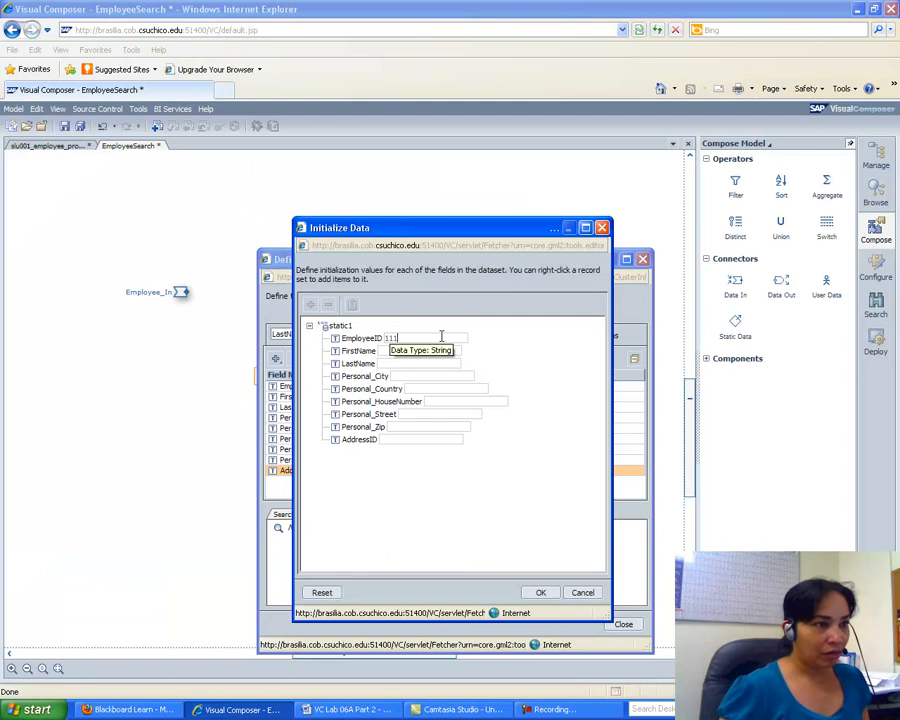
pyautogui.click(382, 351)
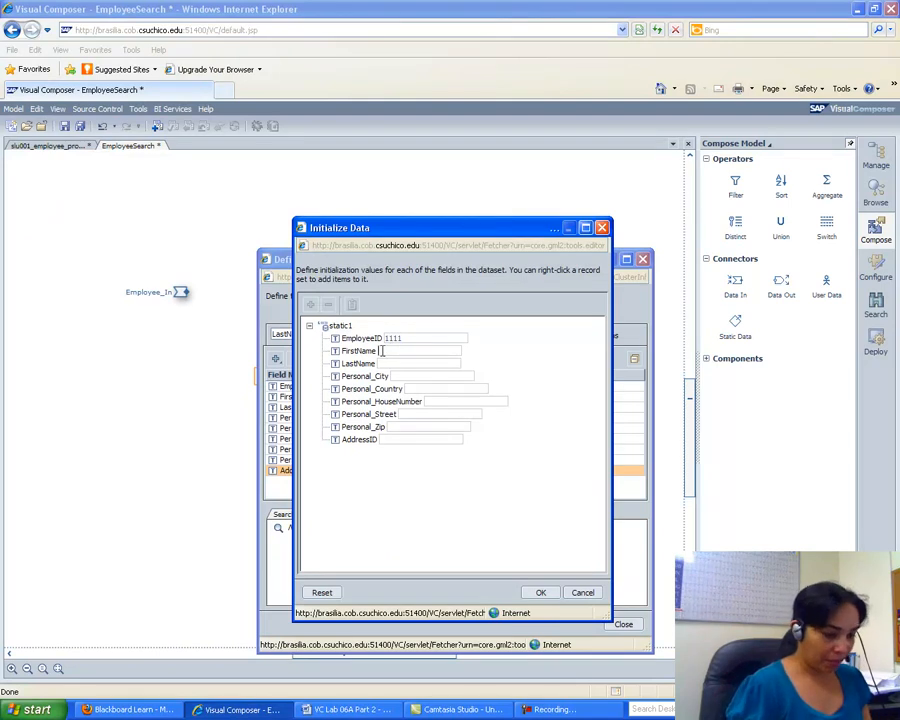
pyautogui.write('Nicol')
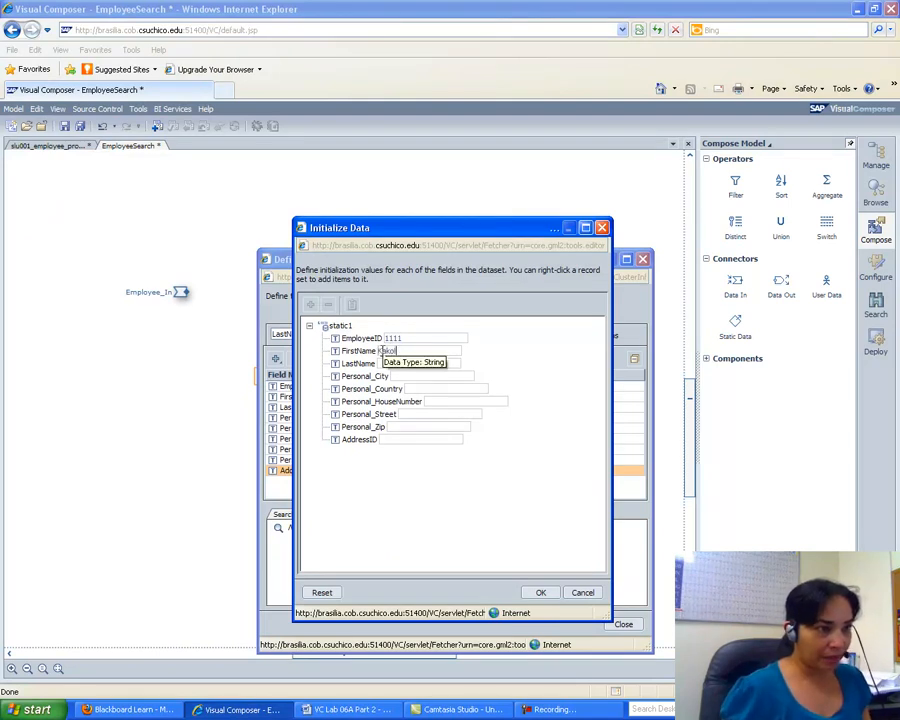
pyautogui.click(384, 360)
pyautogui.write('Ba')
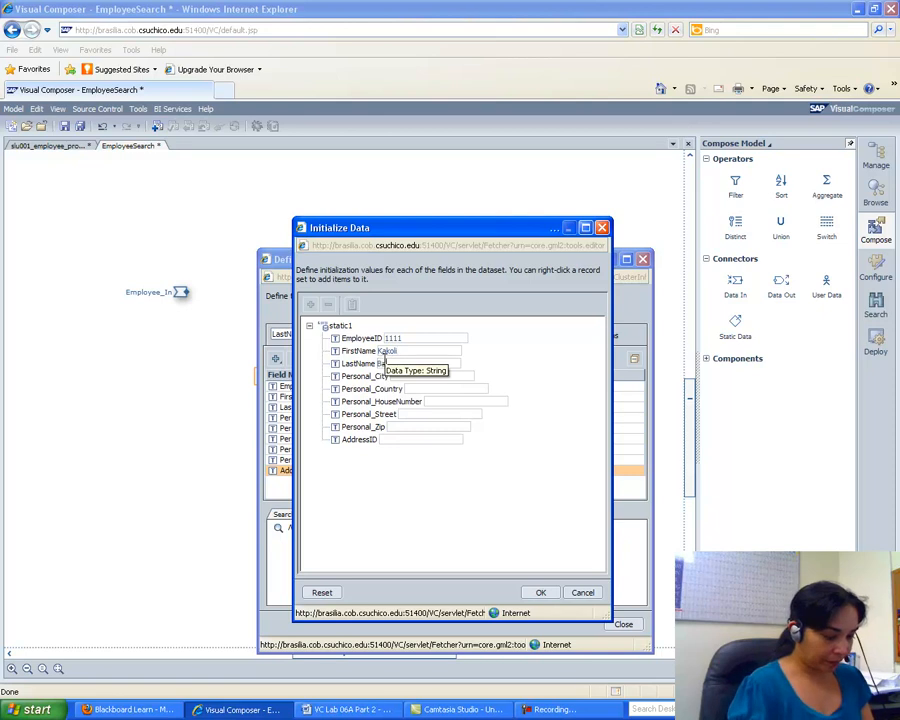
pyautogui.write('ndyopadhyay')
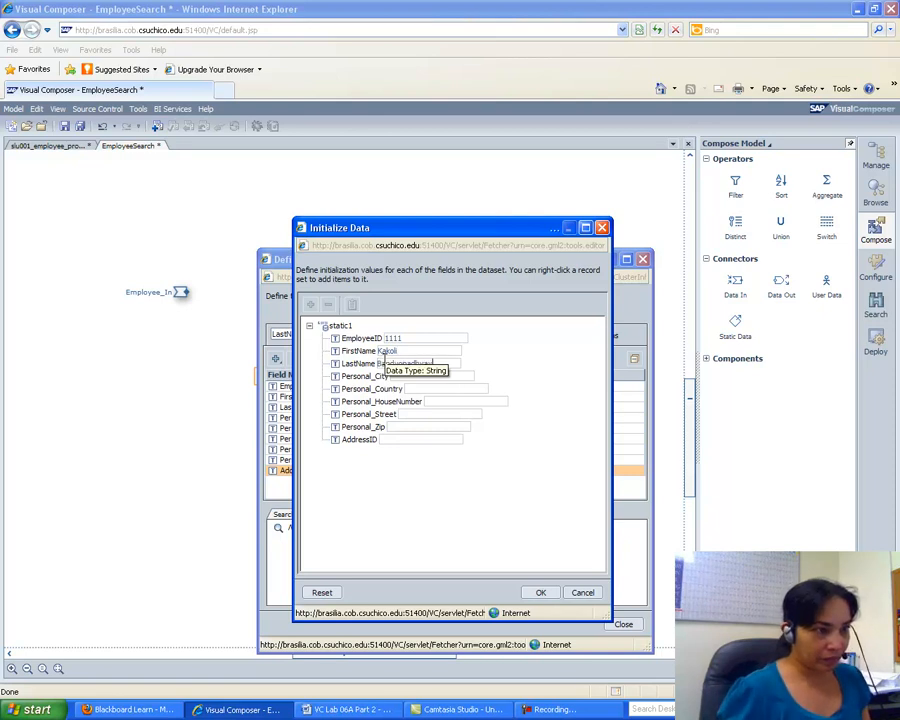
pyautogui.click(402, 376)
pyautogui.write('Beaumont')
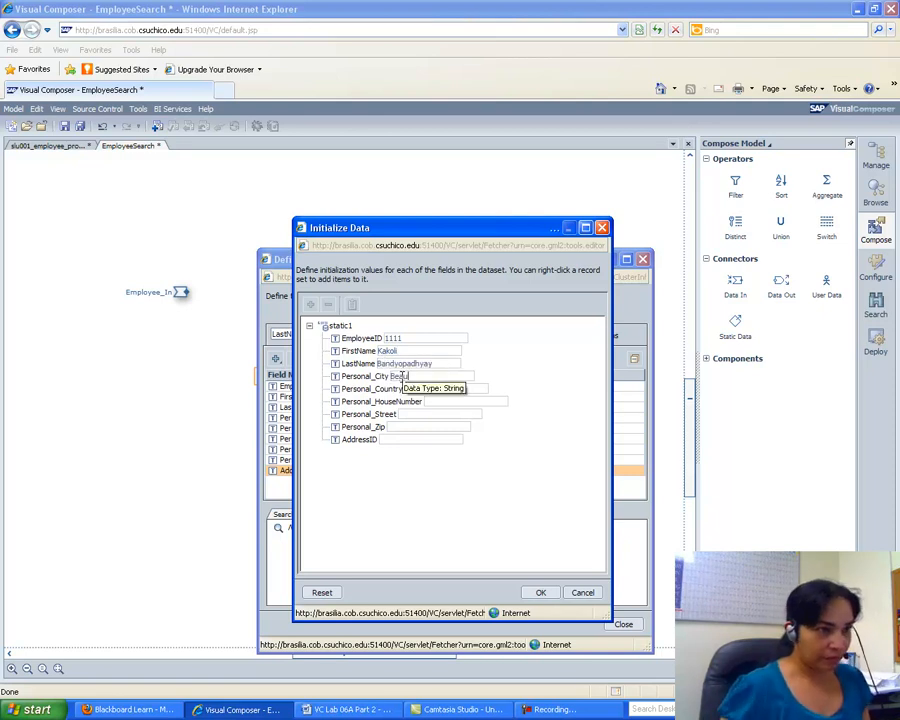
pyautogui.click(439, 389)
pyautogui.write('USA')
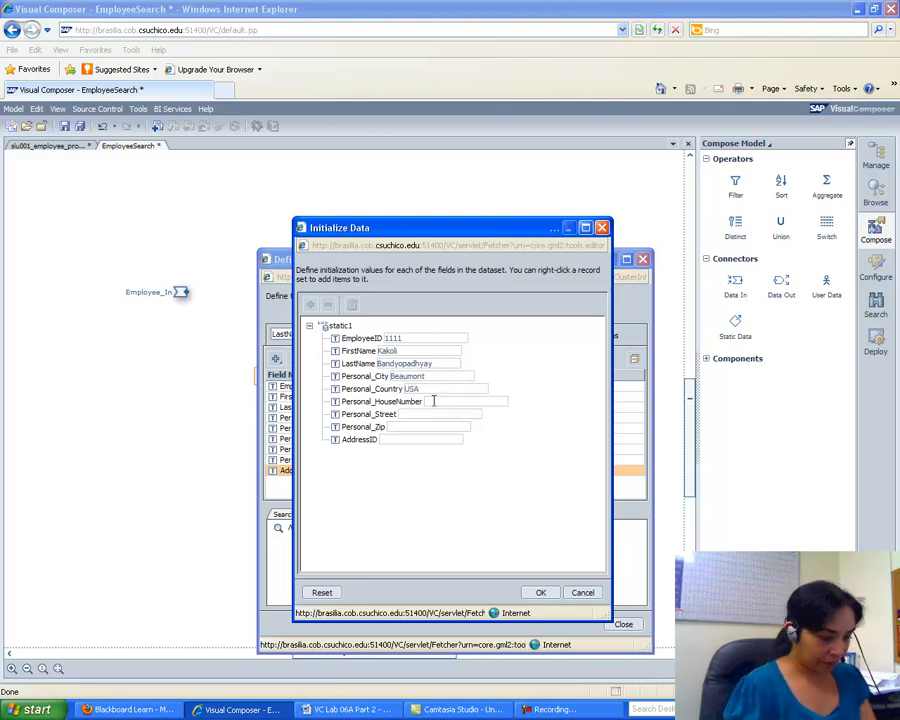
# Enter the house number, street, zip code and AddressID 1111, then confirm the record.
pyautogui.click(433, 401)
pyautogui.write('60')
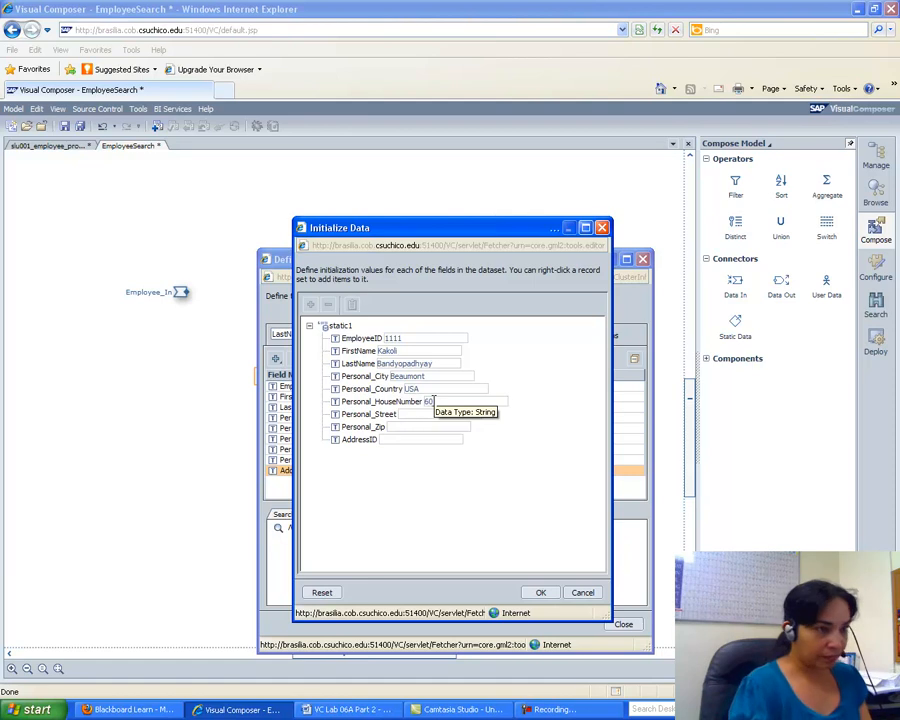
pyautogui.write('85')
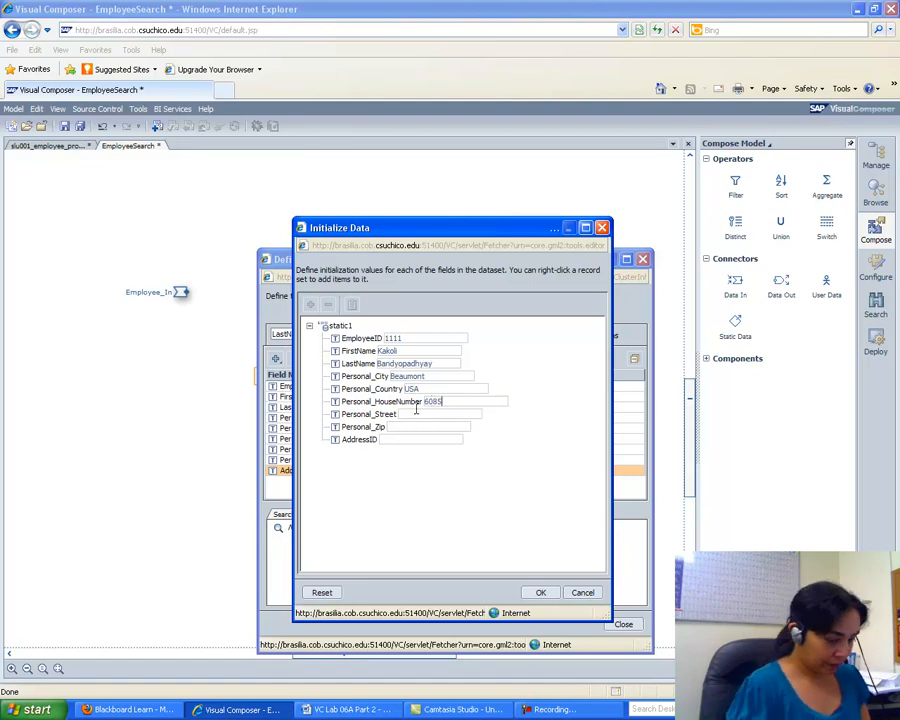
pyautogui.click(416, 413)
pyautogui.write('Barr')
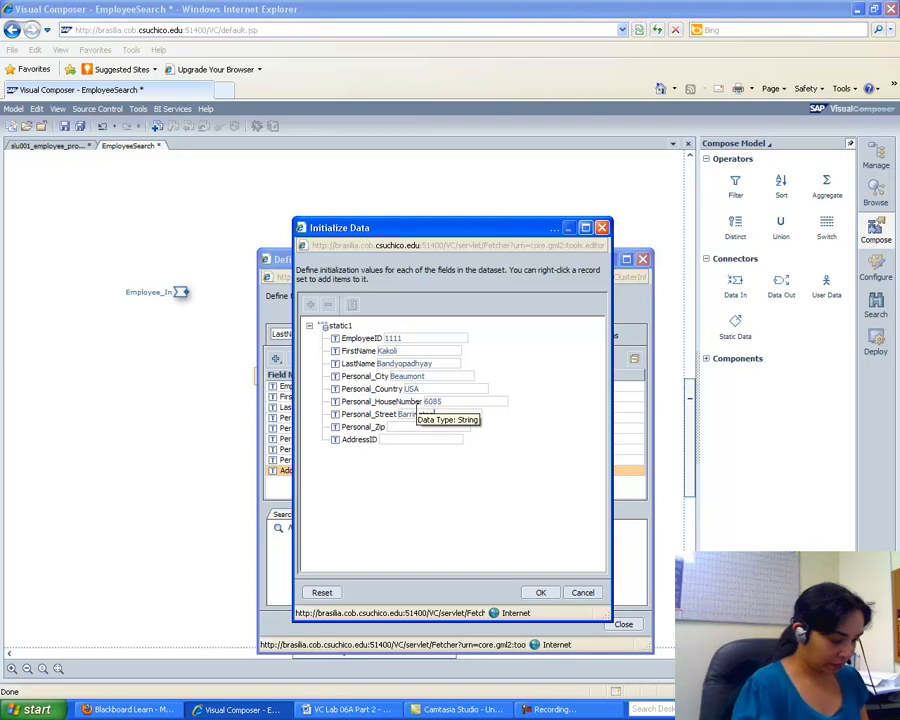
pyautogui.write('ington Avenue')
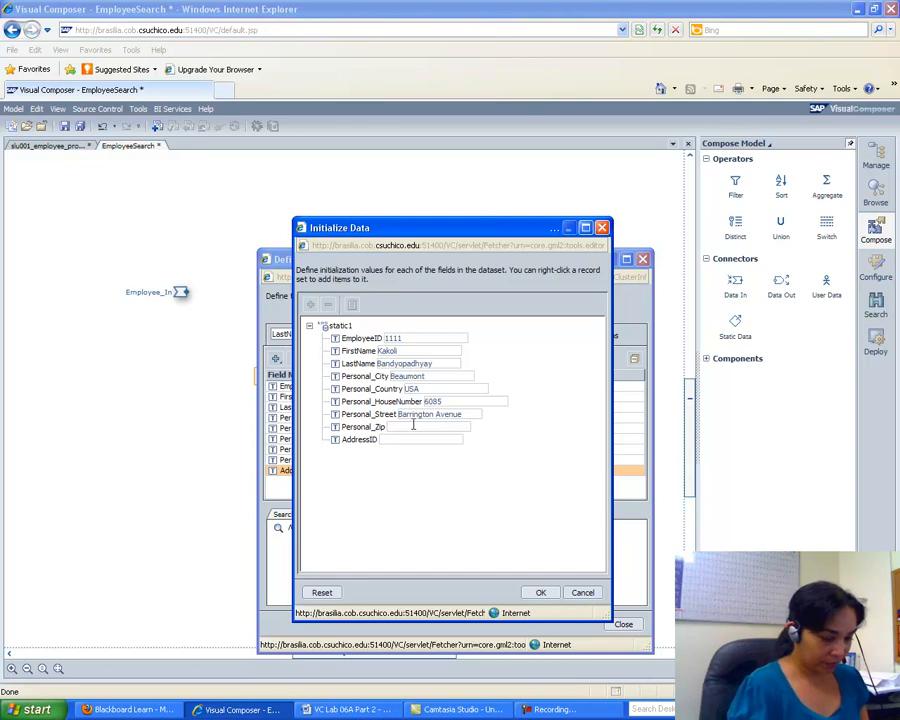
pyautogui.click(410, 427)
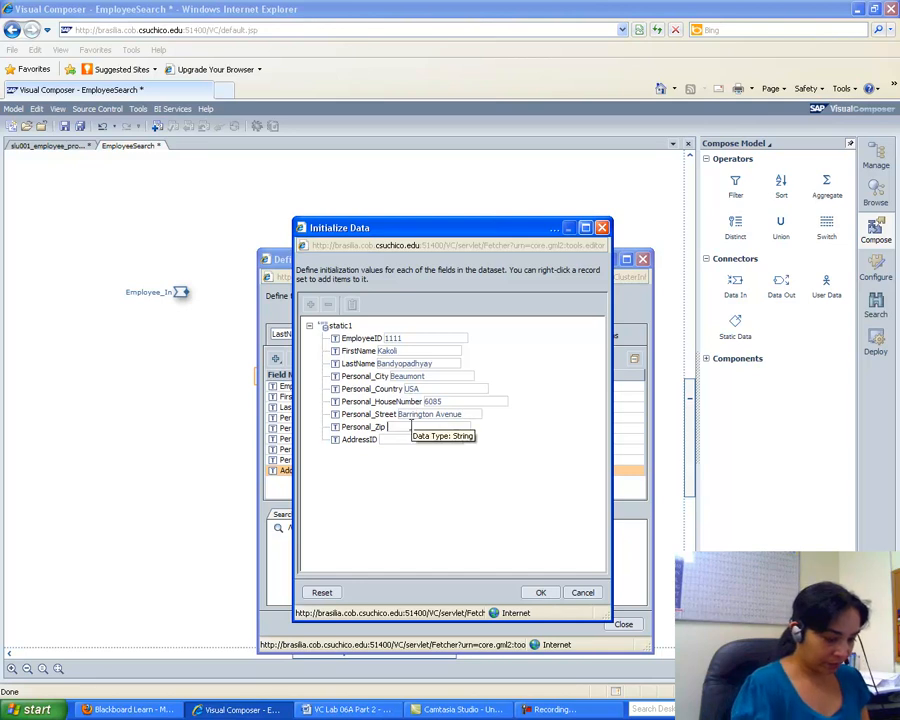
pyautogui.write('77710')
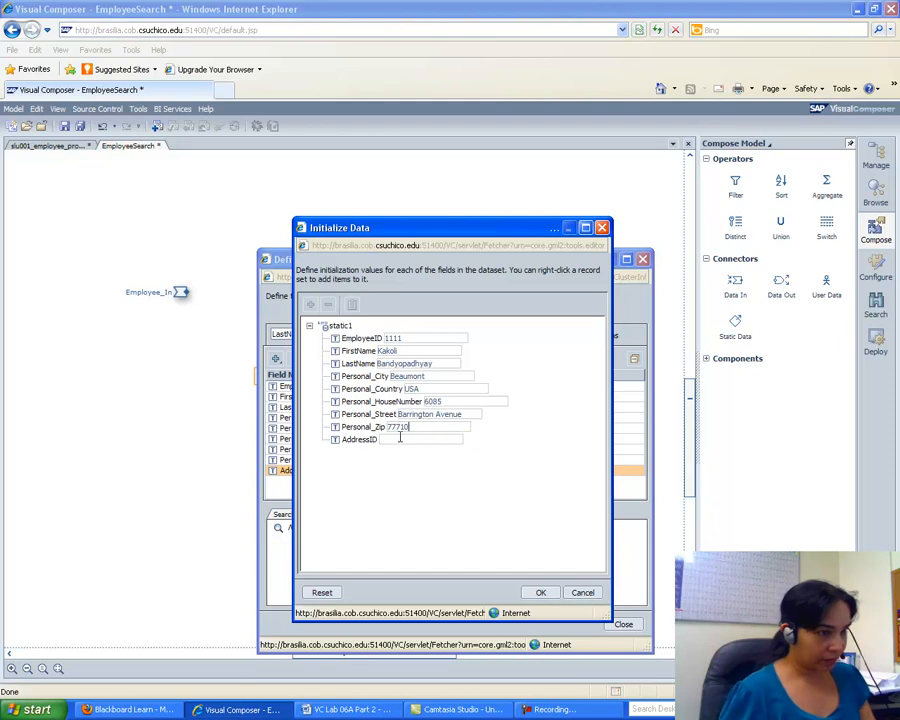
pyautogui.click(399, 439)
pyautogui.write('111111')
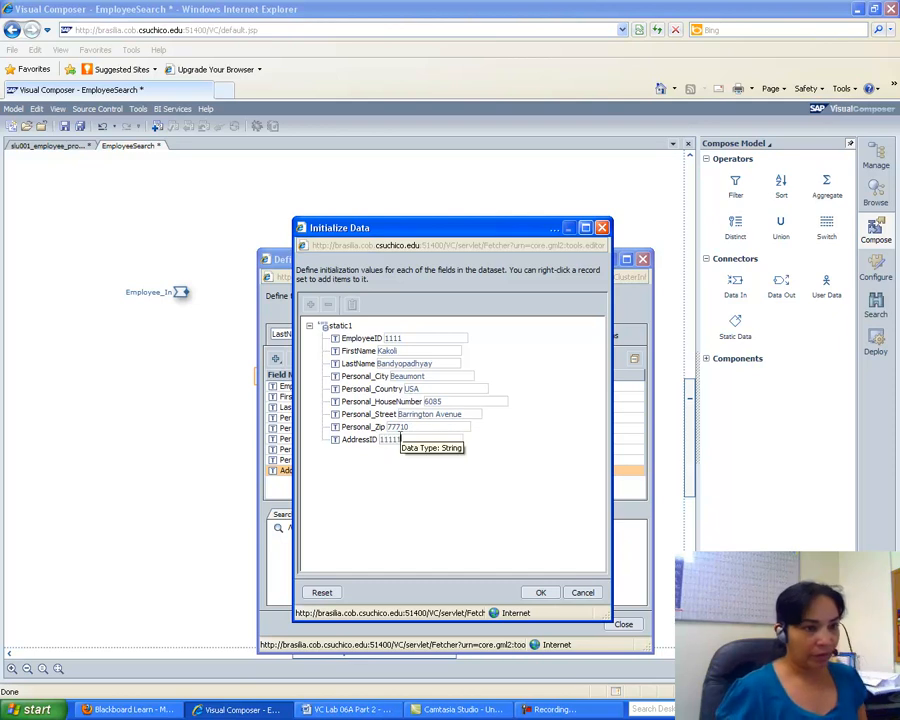
pyautogui.click(540, 592)
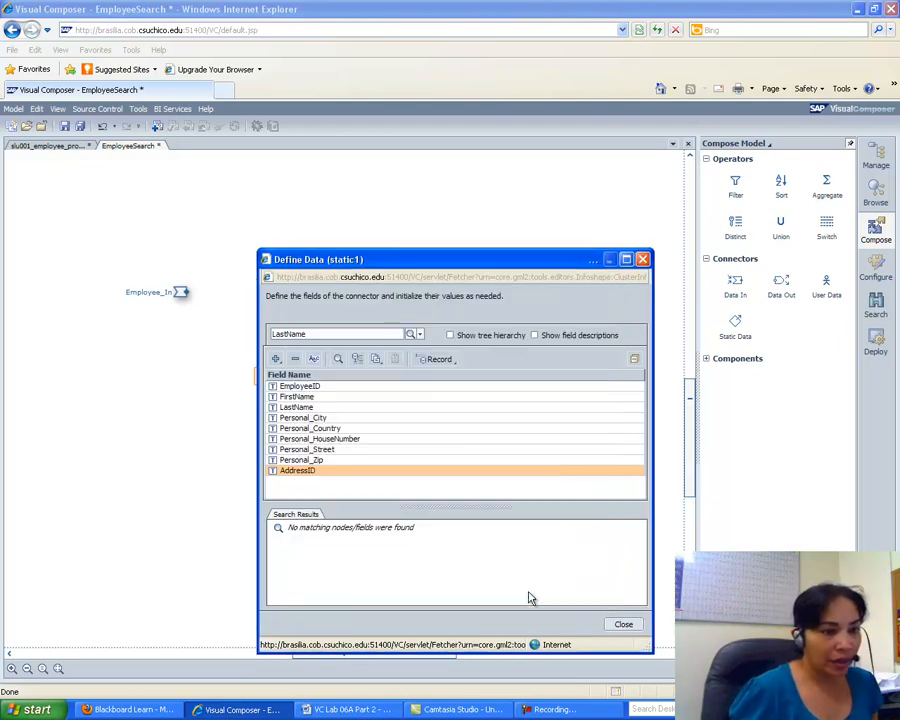
pyautogui.click(349, 709)
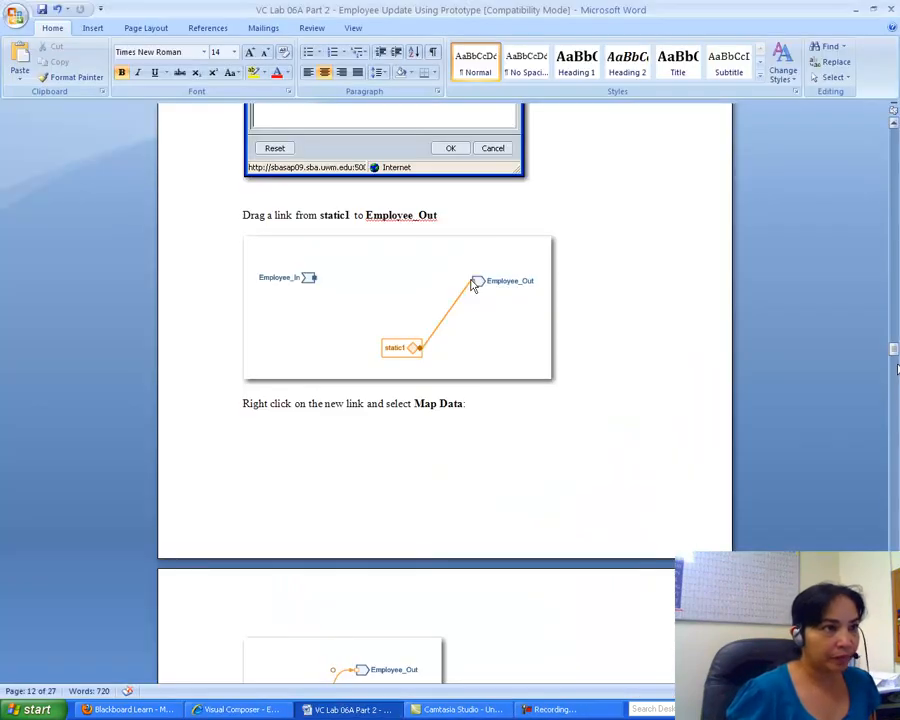
# Scroll the Word lab guide to the Map Data instructions on page 13.
pyautogui.moveTo(896, 369)
pyautogui.mouseDown()
pyautogui.moveTo(896, 347)
pyautogui.moveTo(897, 362)
pyautogui.mouseUp()
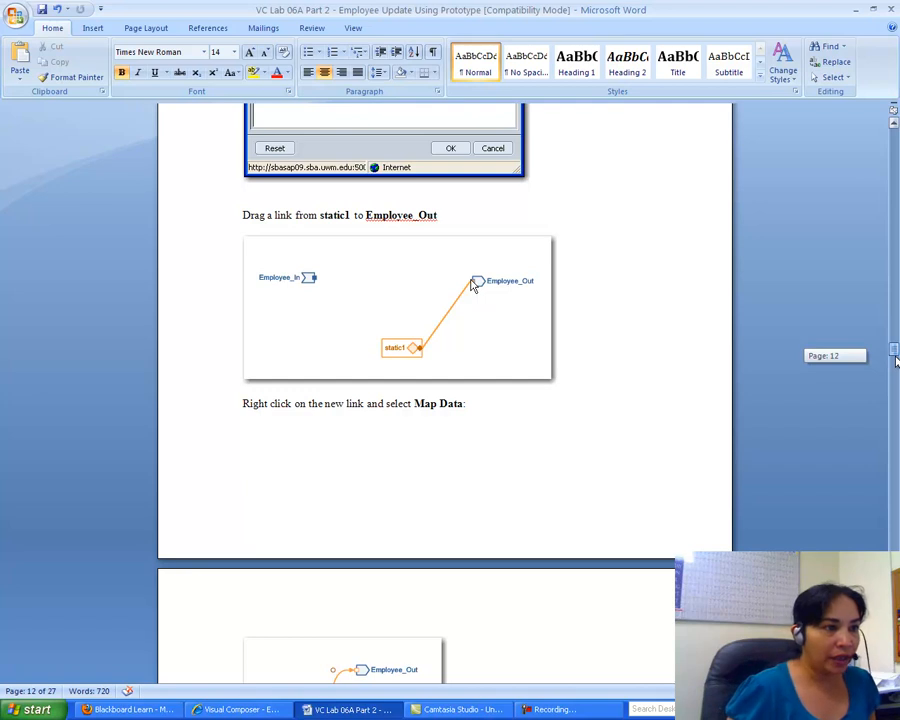
pyautogui.moveTo(897, 362); pyautogui.dragTo(897, 369)
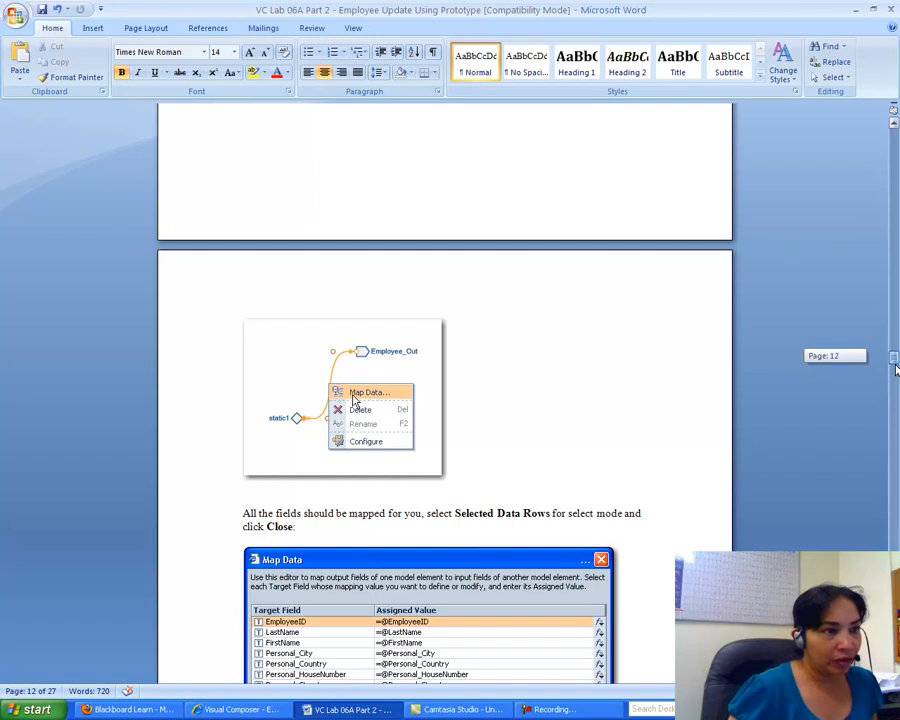
pyautogui.moveTo(897, 369); pyautogui.dragTo(897, 371)
pyautogui.moveTo(896, 372); pyautogui.dragTo(897, 376)
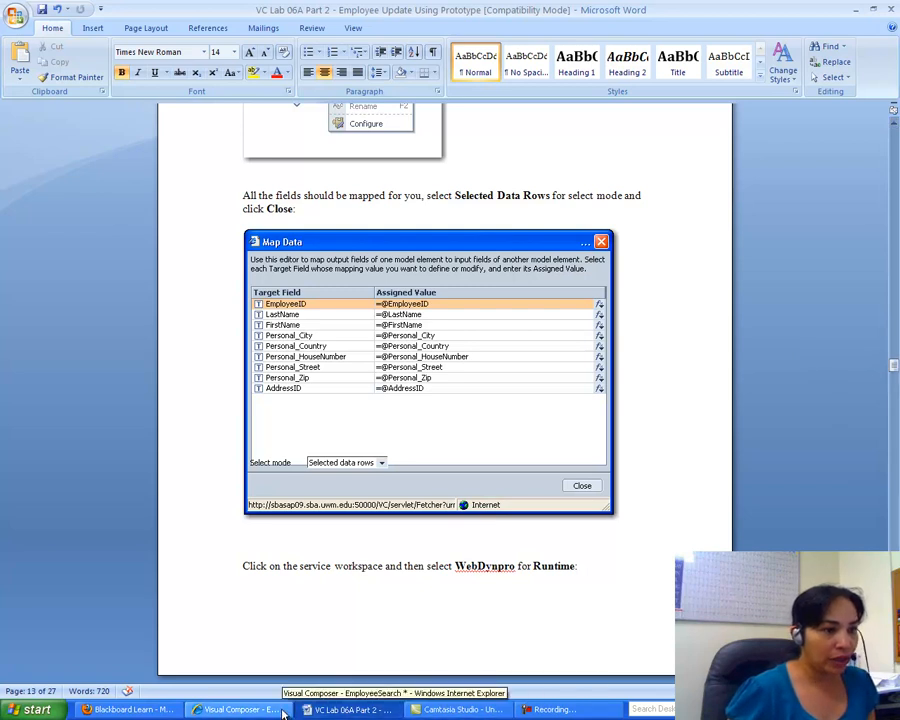
pyautogui.click(240, 709)
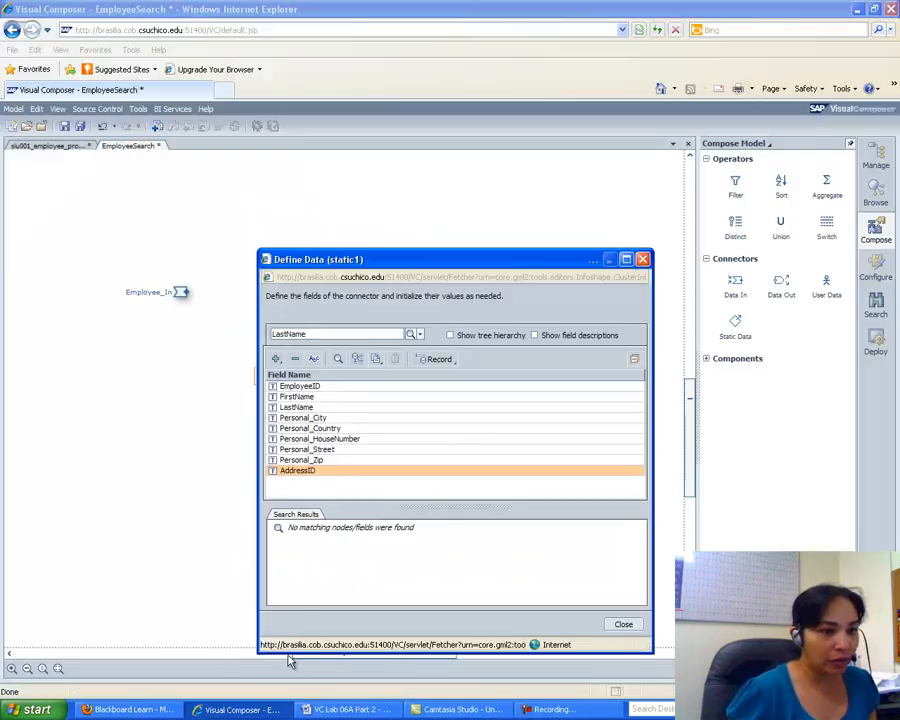
# Close Define Data and link static1 to Employee_Out.
pyautogui.click(621, 626)
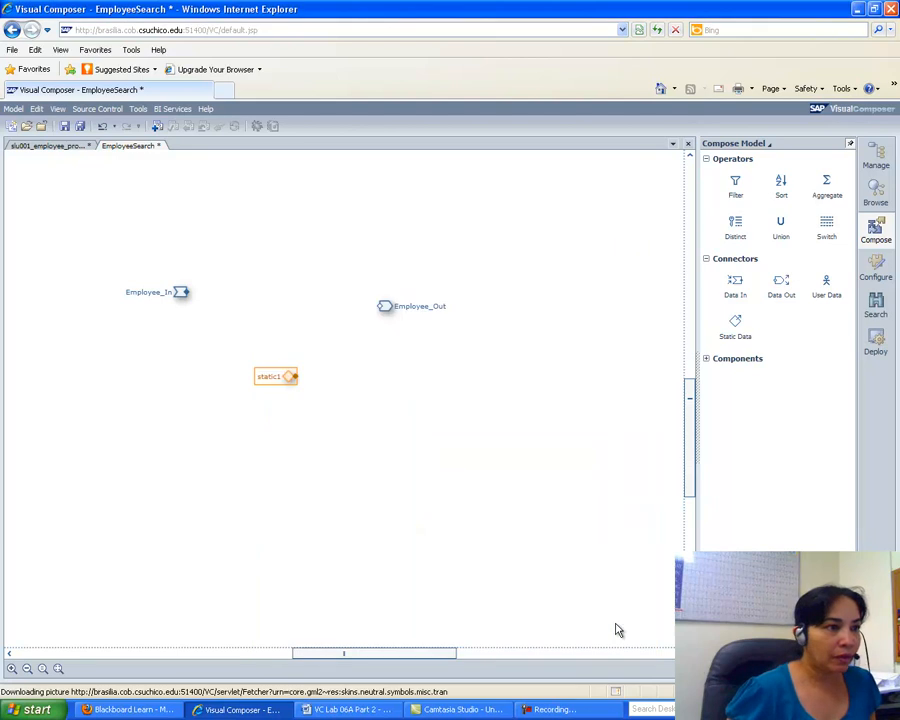
pyautogui.moveTo(293, 377); pyautogui.dragTo(382, 311)
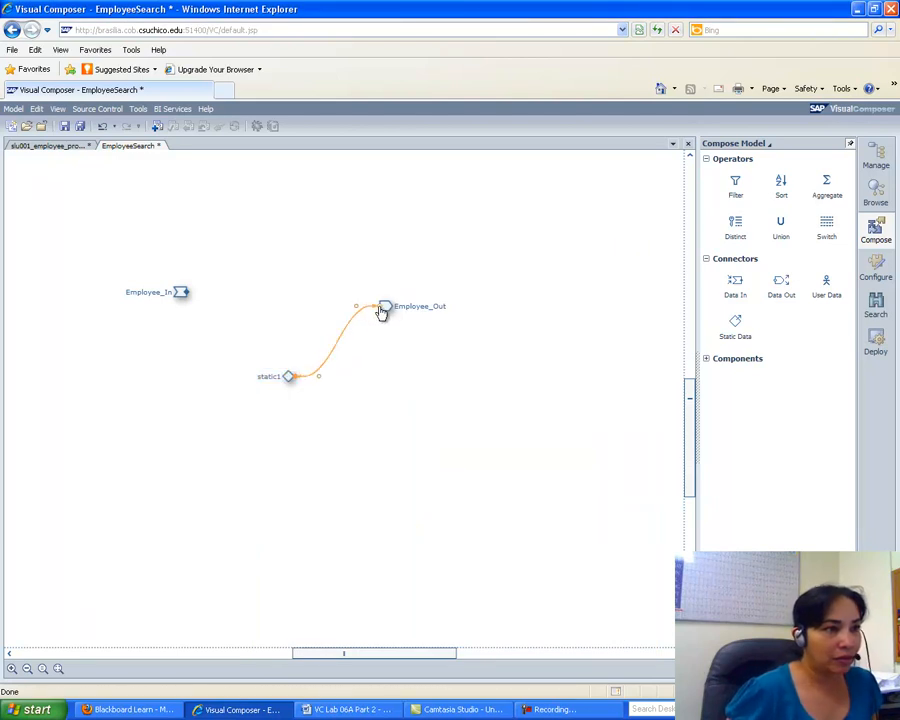
pyautogui.rightClick(360, 310)
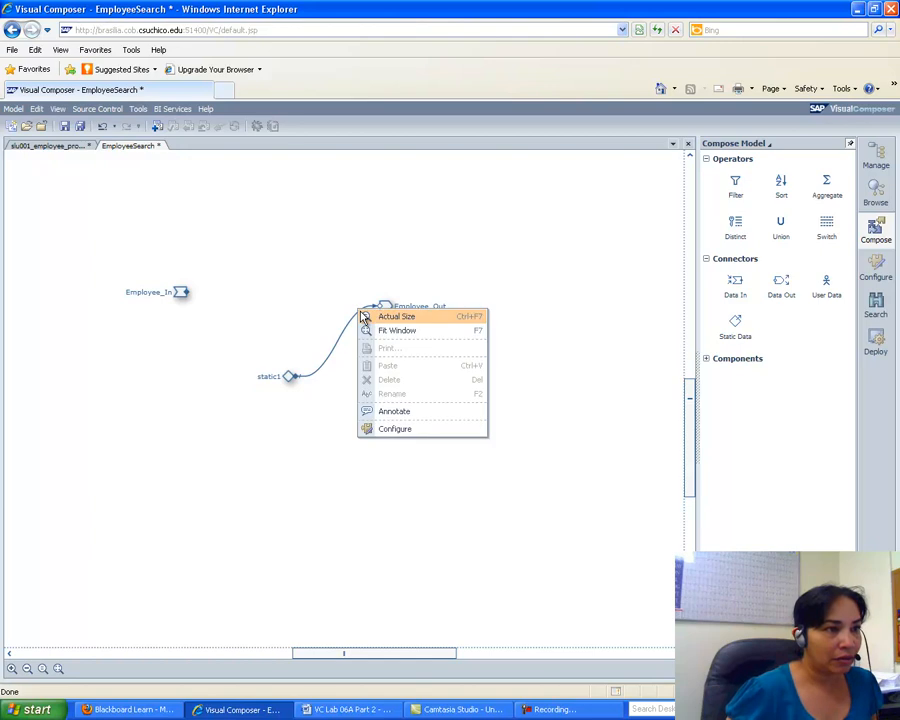
pyautogui.click(336, 356)
pyautogui.rightClick(339, 339)
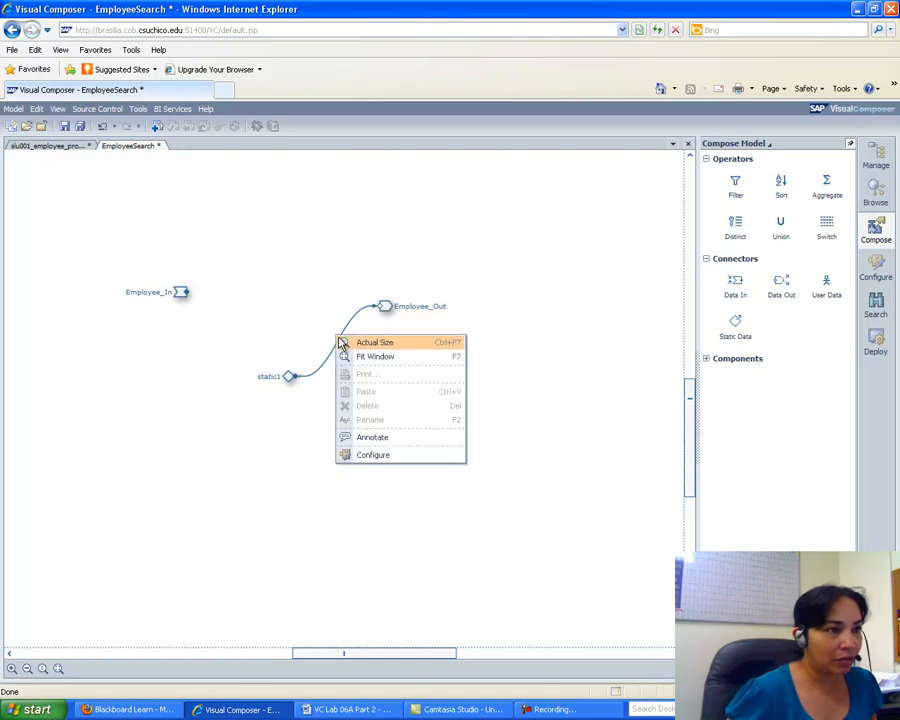
pyautogui.click(321, 371)
# Map the static1 link's data with Select mode set to Selected data rows.
pyautogui.rightClick(322, 374)
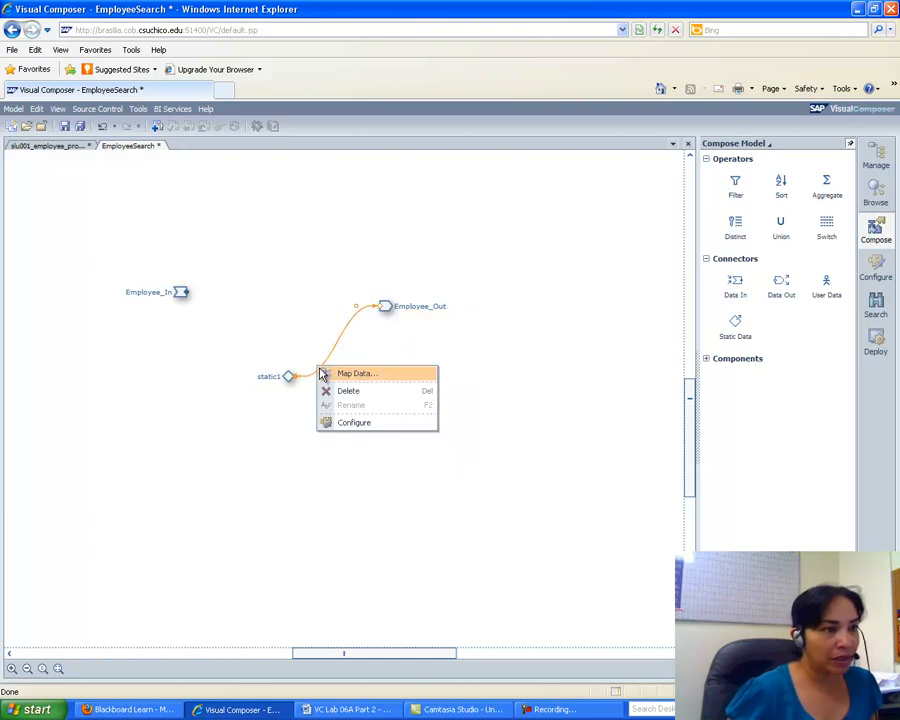
pyautogui.click(330, 374)
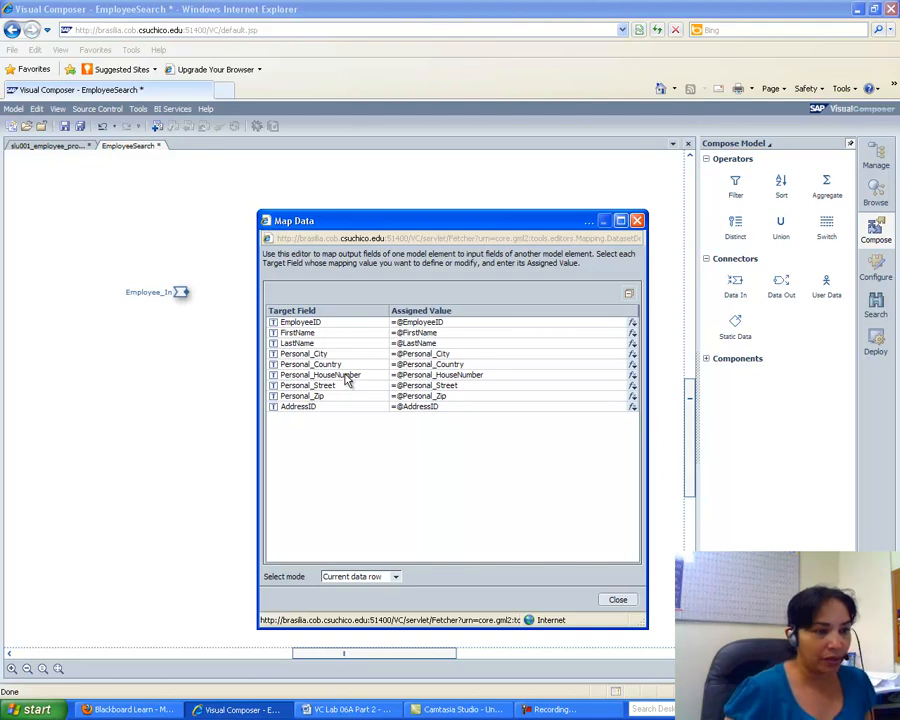
pyautogui.click(395, 577)
pyautogui.click(380, 605)
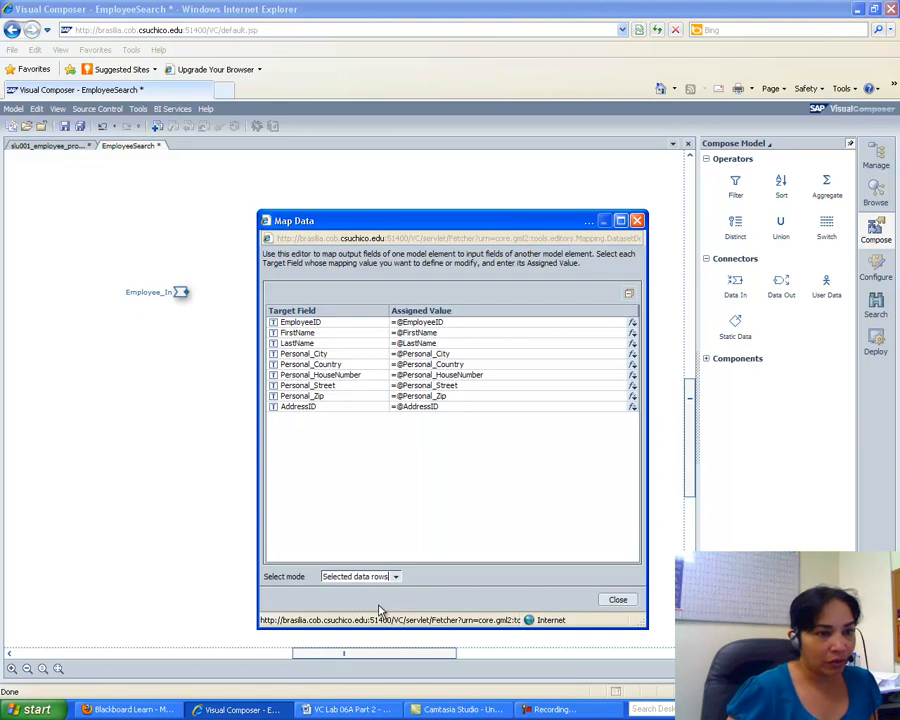
pyautogui.click(612, 603)
pyautogui.click(374, 709)
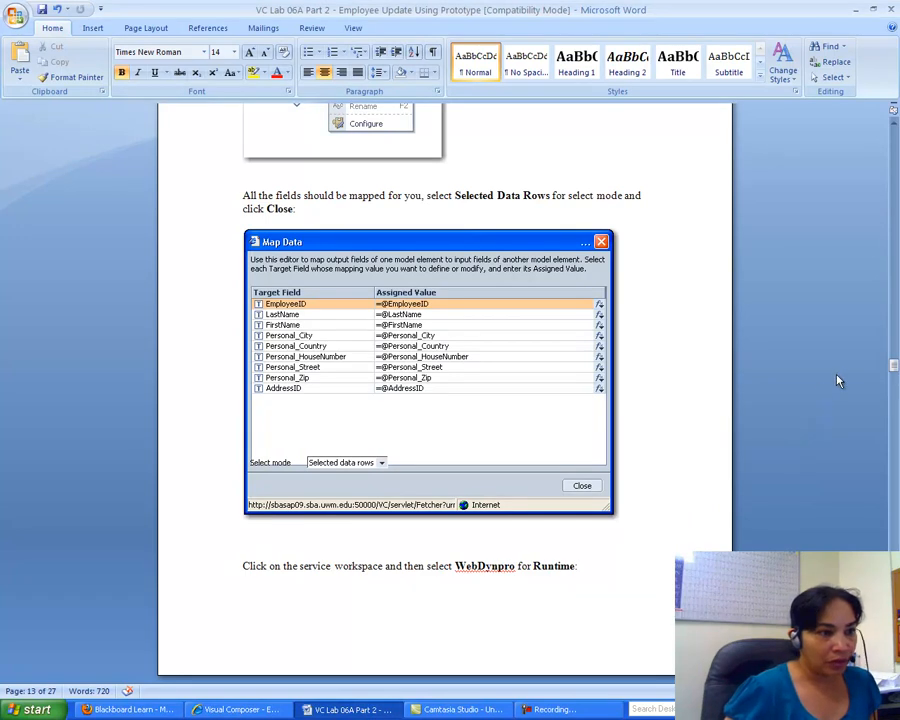
# Scroll the lab guide to the WebDynpro Runtime and Redefine Ports instructions.
pyautogui.moveTo(893, 366); pyautogui.dragTo(894, 375)
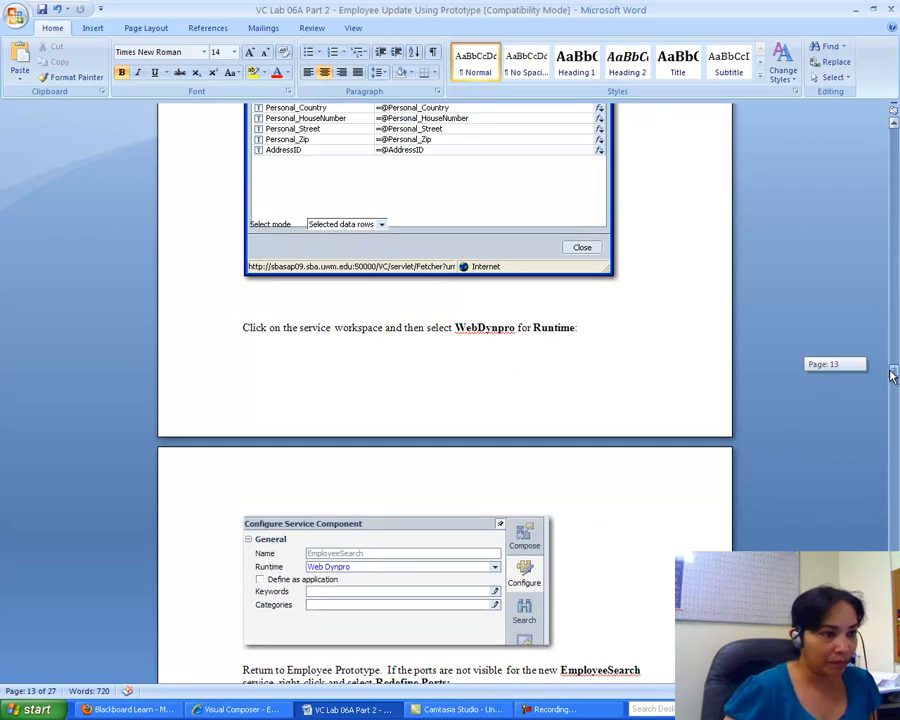
pyautogui.moveTo(893, 375); pyautogui.dragTo(891, 383)
pyautogui.click(241, 709)
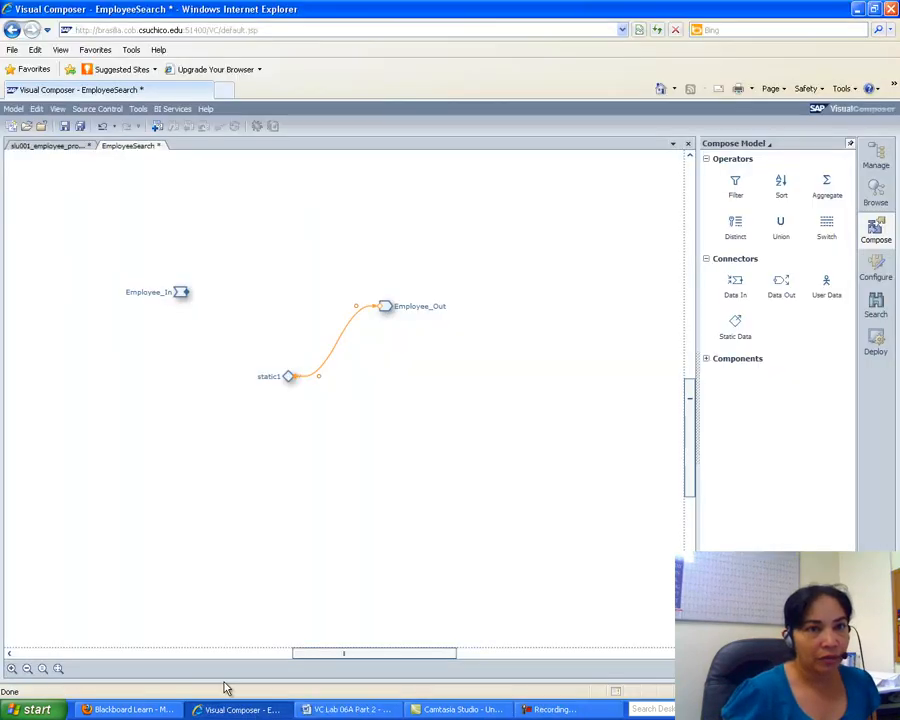
# Check the static1 link's configuration and confirm EmployeeSearch's runtime is Web Dynpro.
pyautogui.click(877, 268)
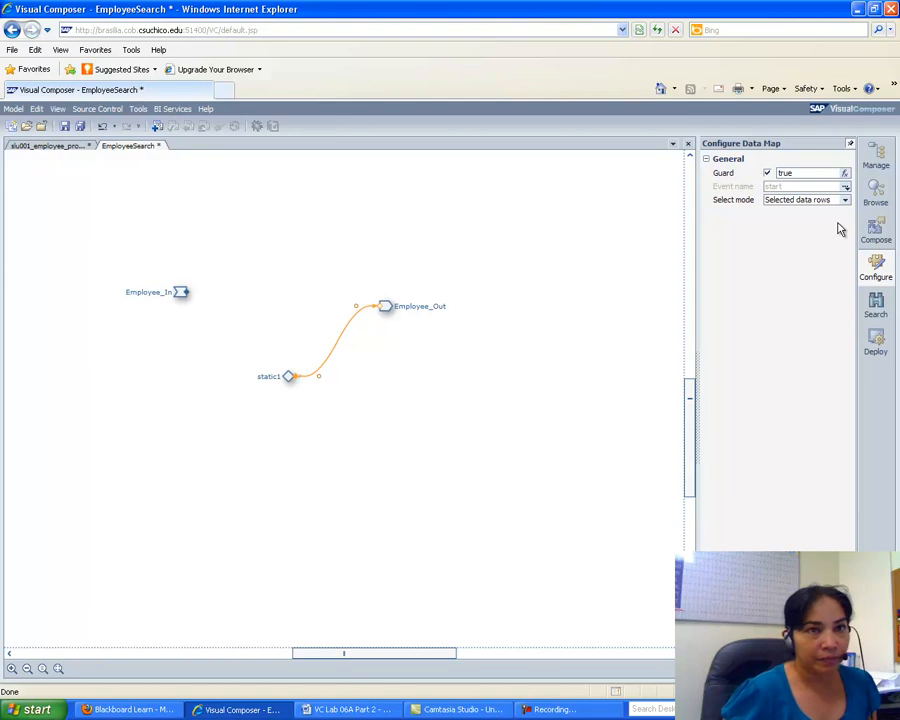
pyautogui.rightClick(483, 230)
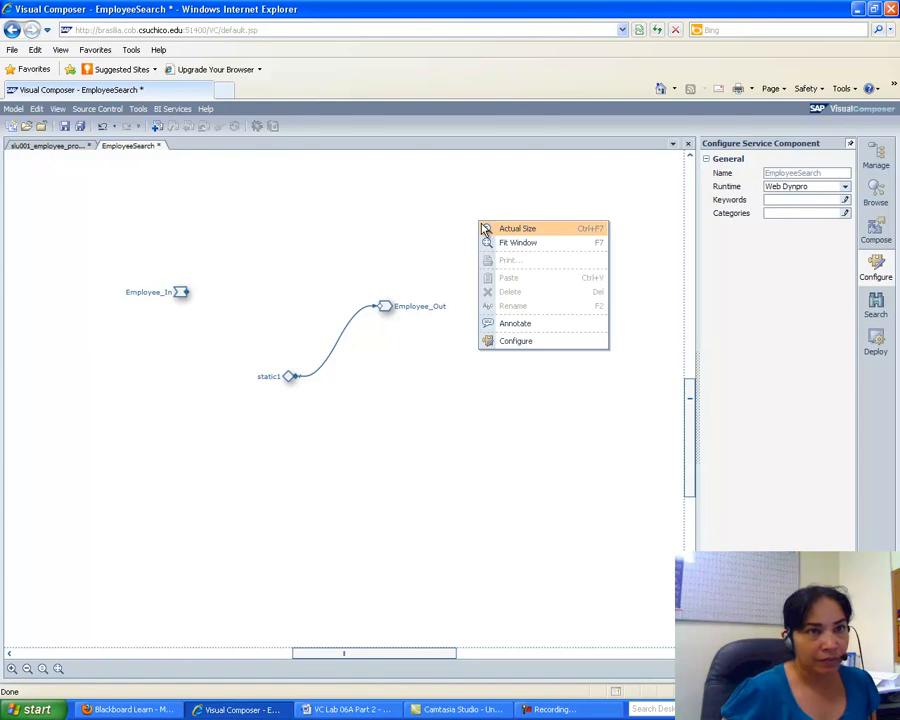
pyautogui.click(624, 213)
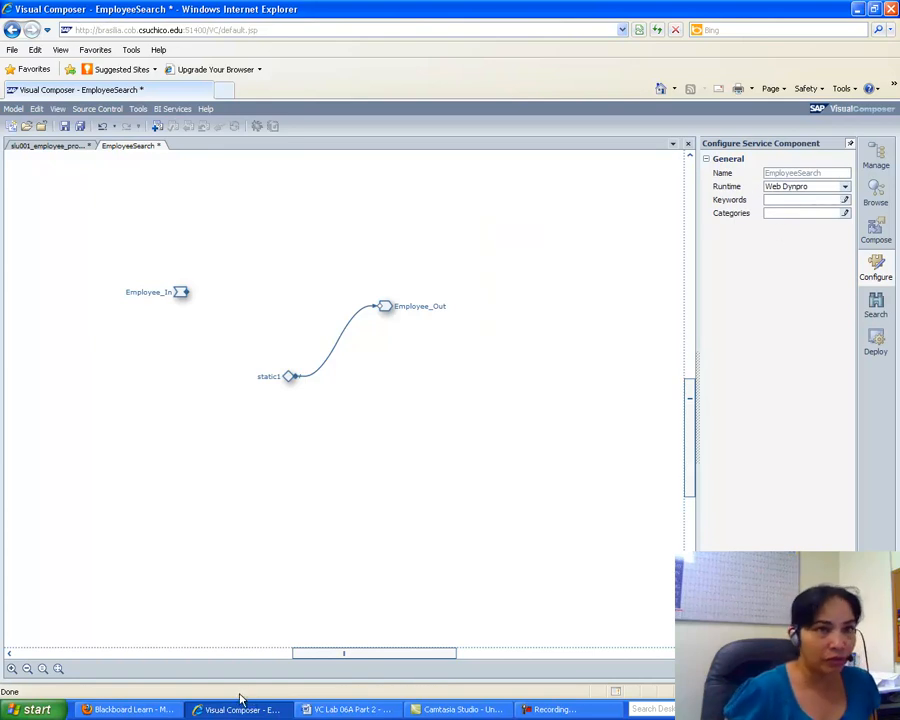
pyautogui.click(310, 712)
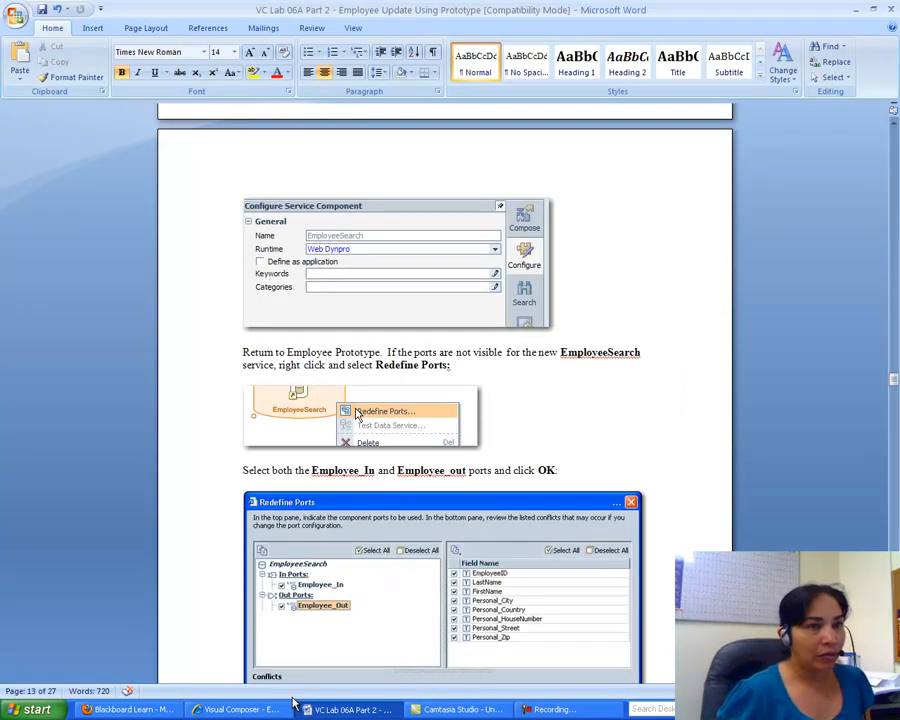
# Scroll the lab guide to page 14's Redefine Ports dialog.
pyautogui.moveTo(894, 381); pyautogui.dragTo(897, 391)
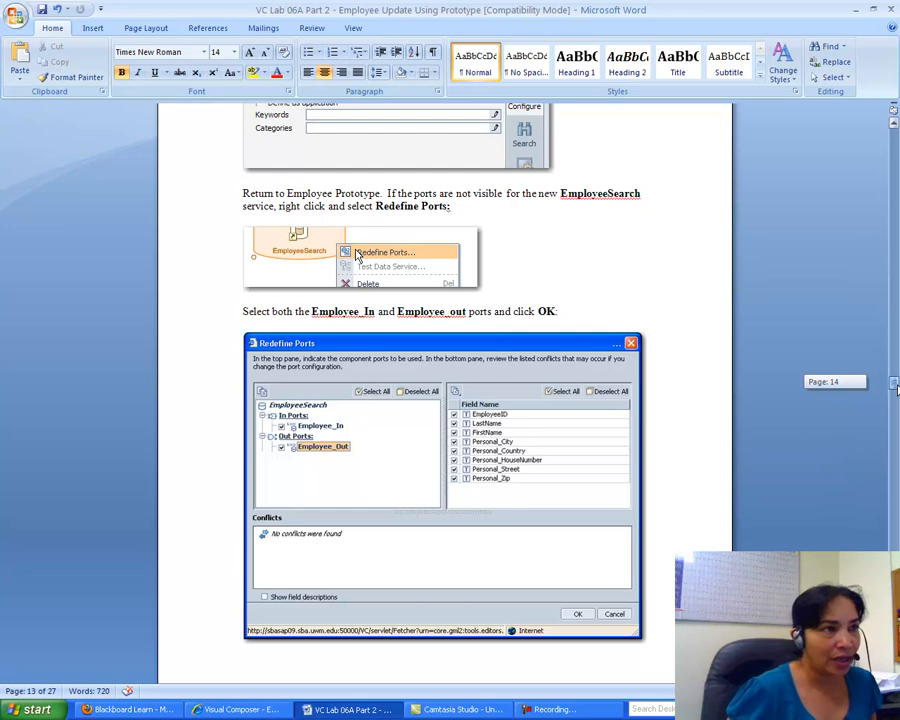
pyautogui.moveTo(897, 390); pyautogui.dragTo(896, 391)
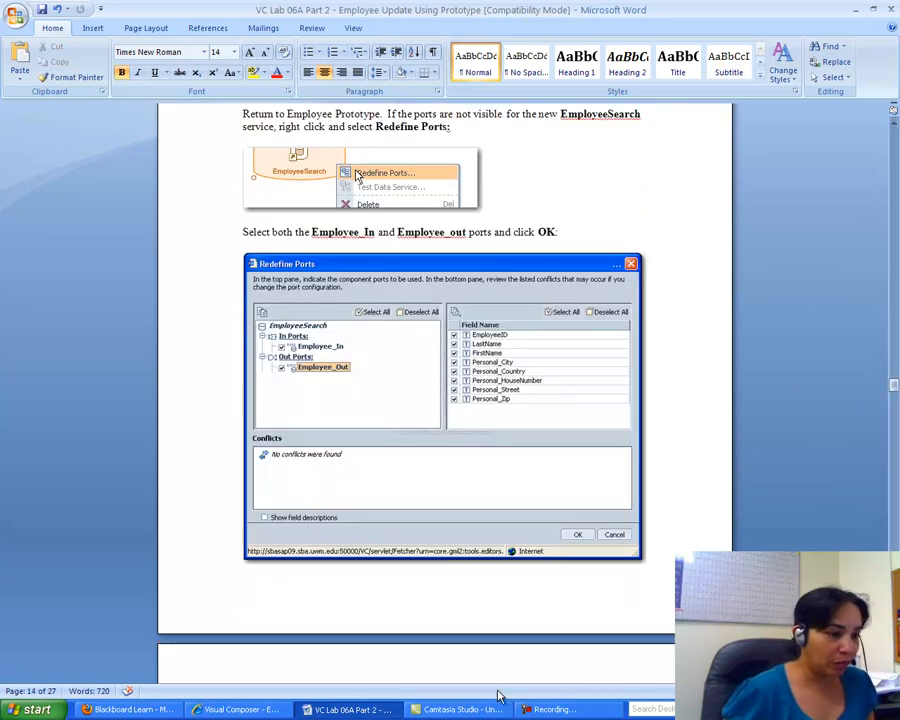
# In slu001_employee_prototype, redefine EmployeeSearch's ports to include Employee_In and Employee_Out.
pyautogui.click(224, 711)
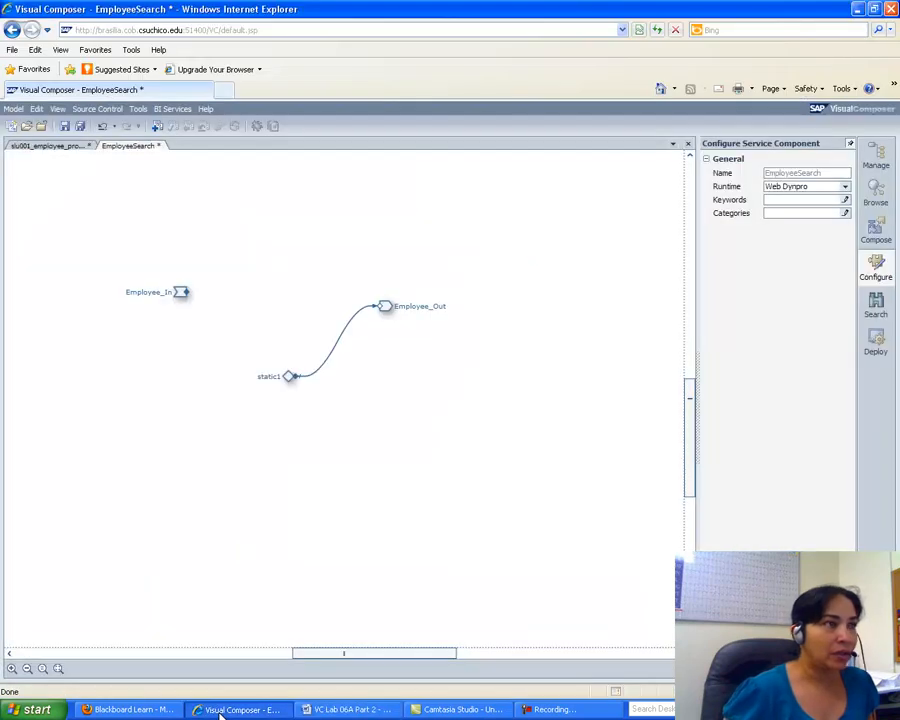
pyautogui.click(48, 146)
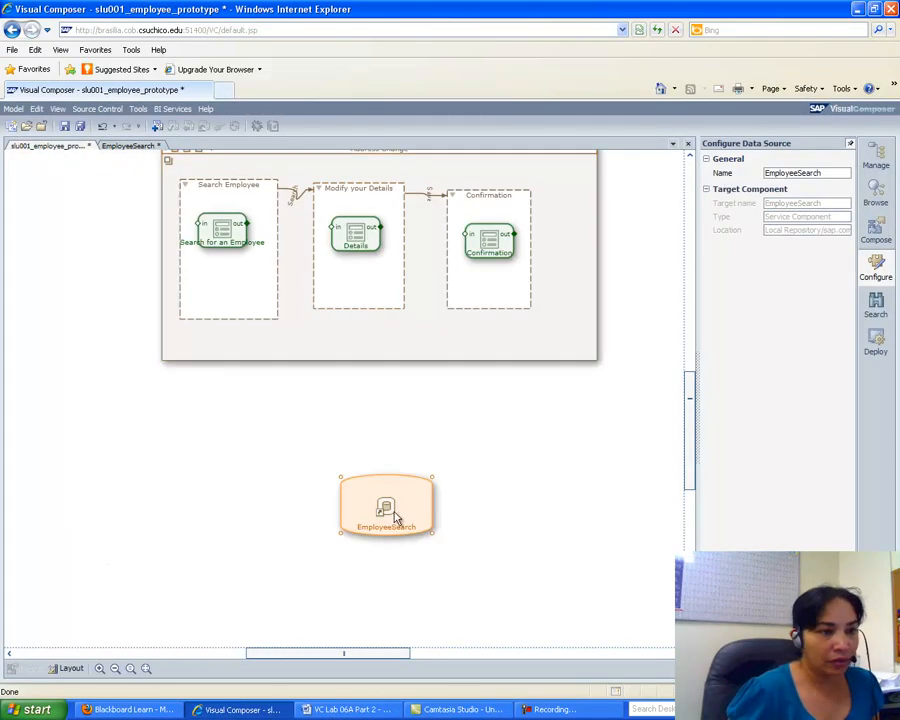
pyautogui.rightClick(424, 502)
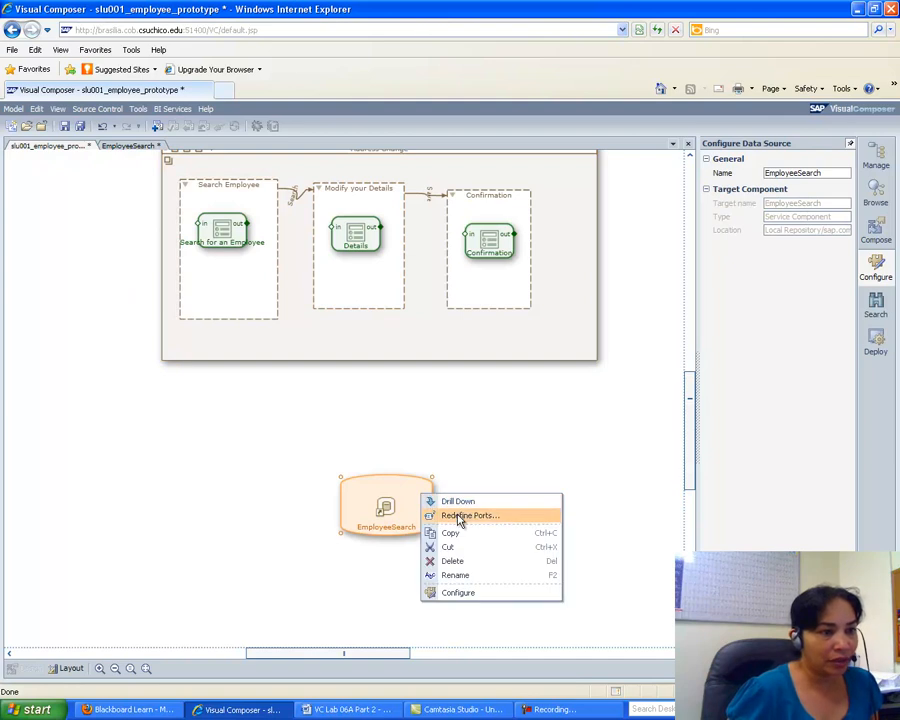
pyautogui.click(459, 516)
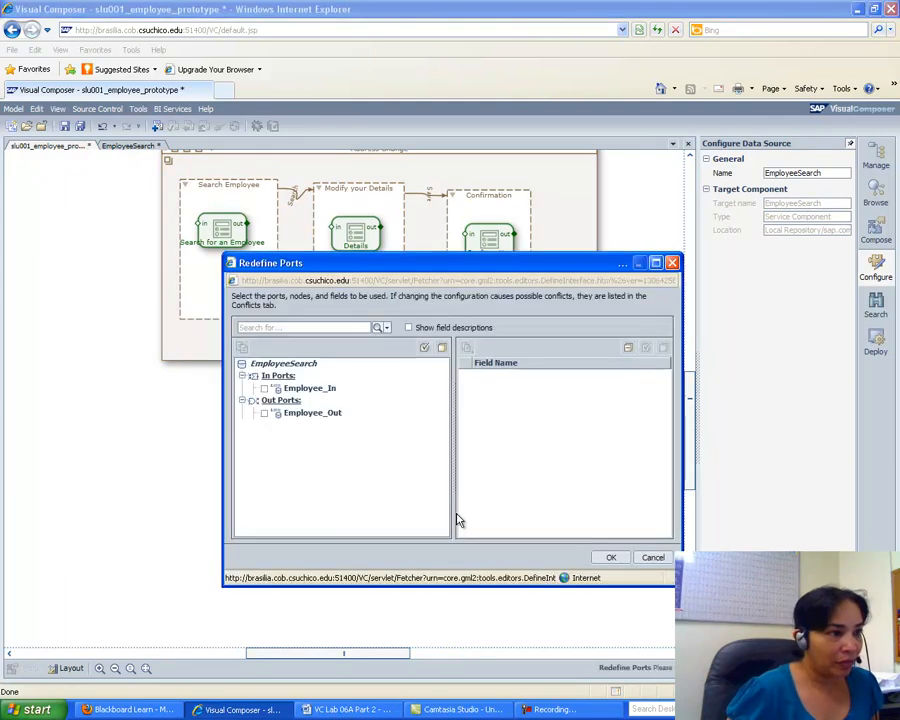
pyautogui.click(264, 388)
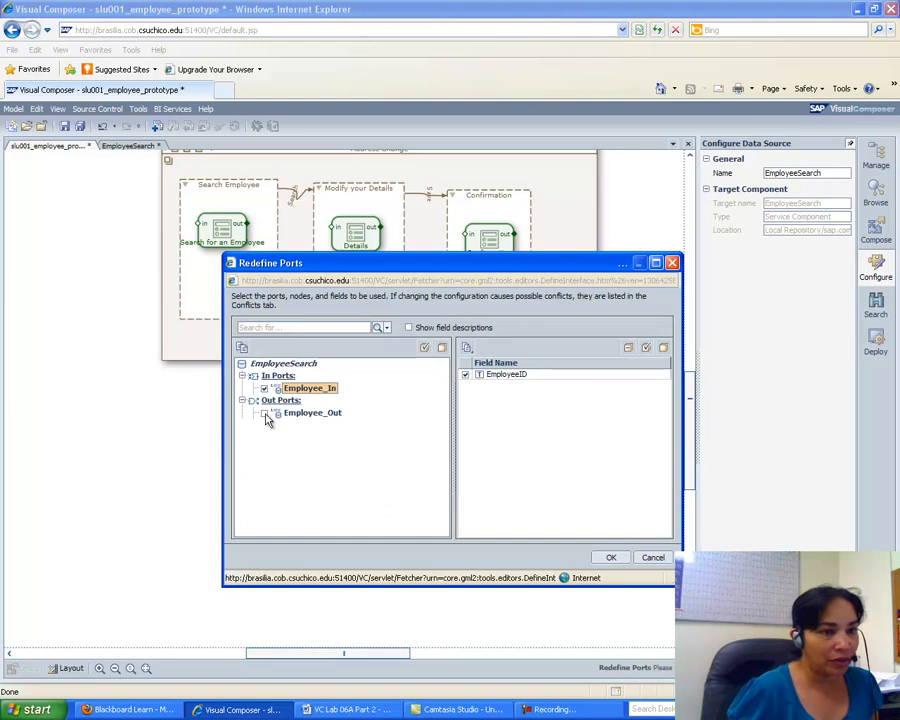
pyautogui.click(265, 413)
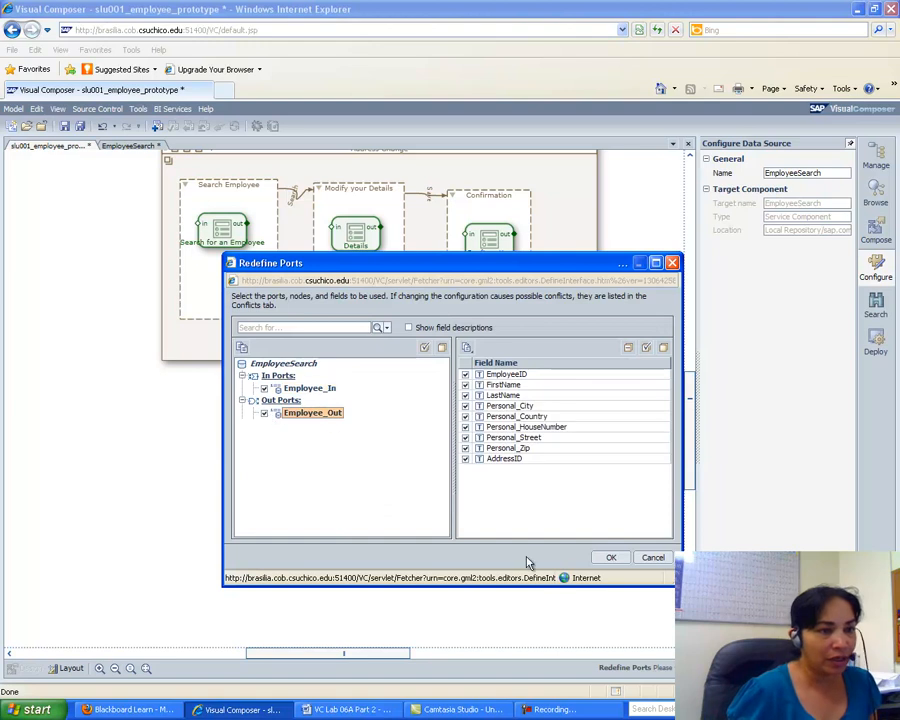
pyautogui.click(609, 559)
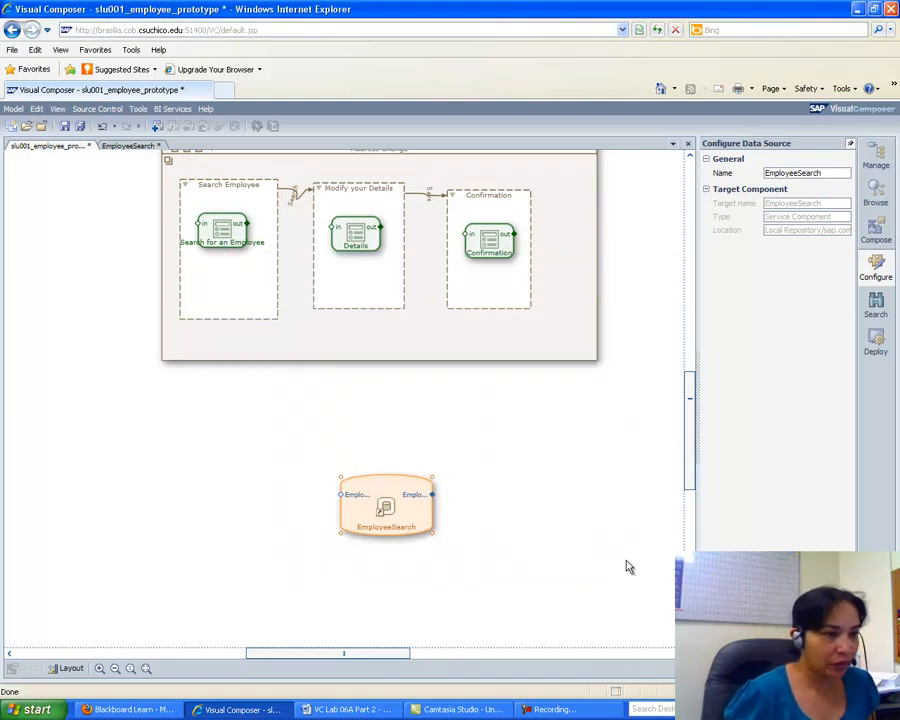
pyautogui.click(316, 712)
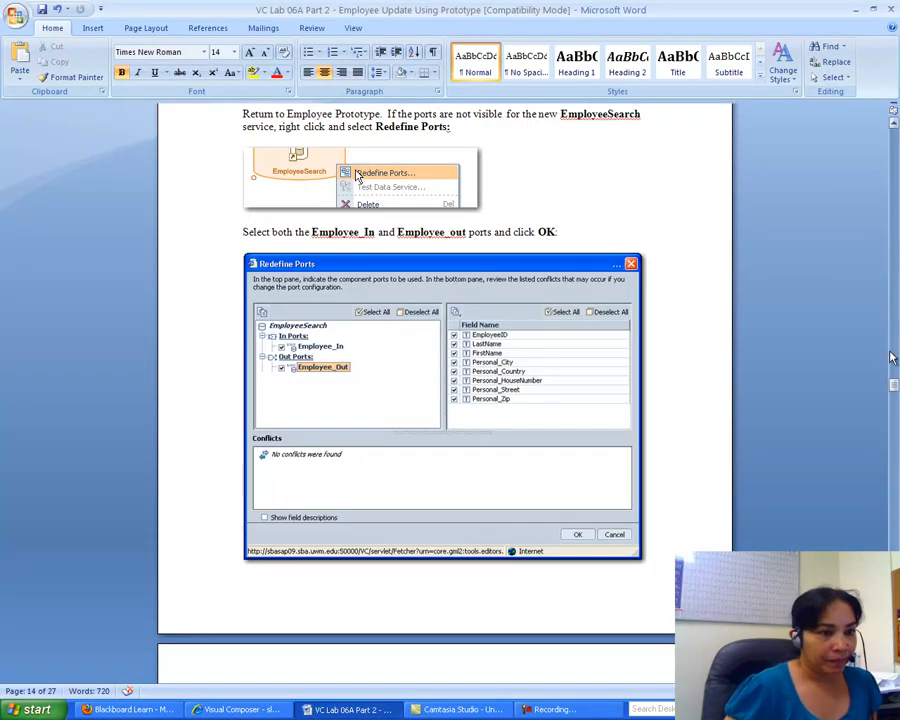
# Add Plain Number 3 page numbers at the bottom of the lab guide's pages.
pyautogui.moveTo(894, 390); pyautogui.dragTo(895, 396)
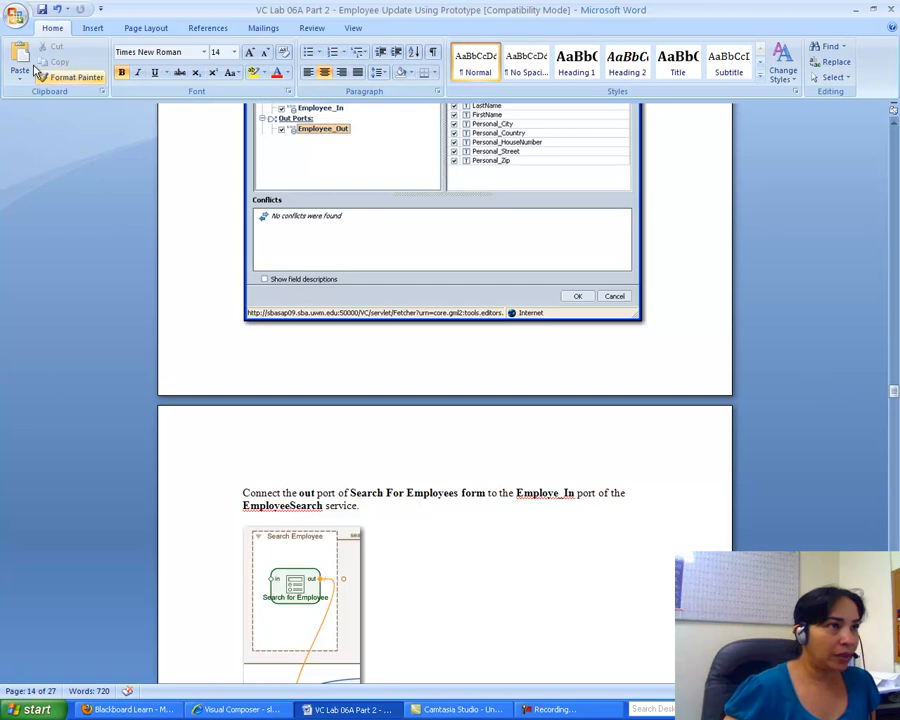
pyautogui.click(90, 28)
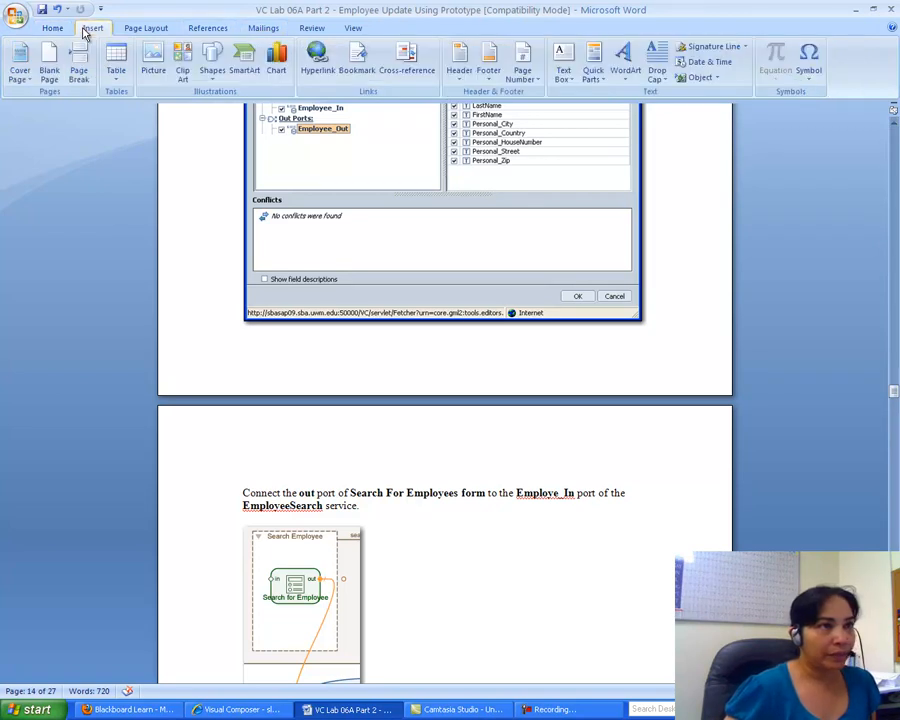
pyautogui.click(522, 64)
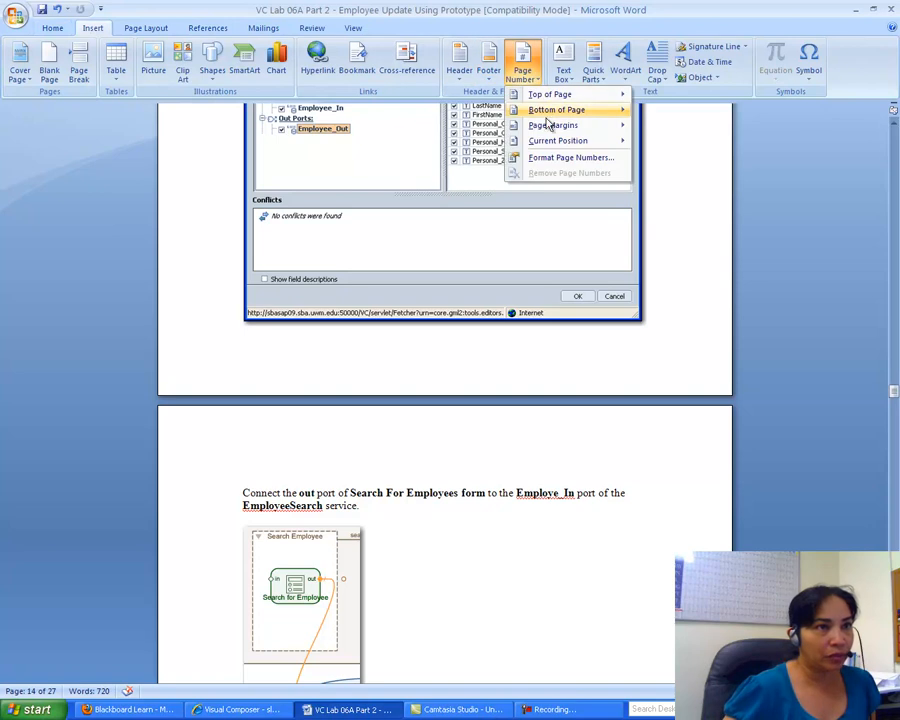
pyautogui.moveTo(546, 110)
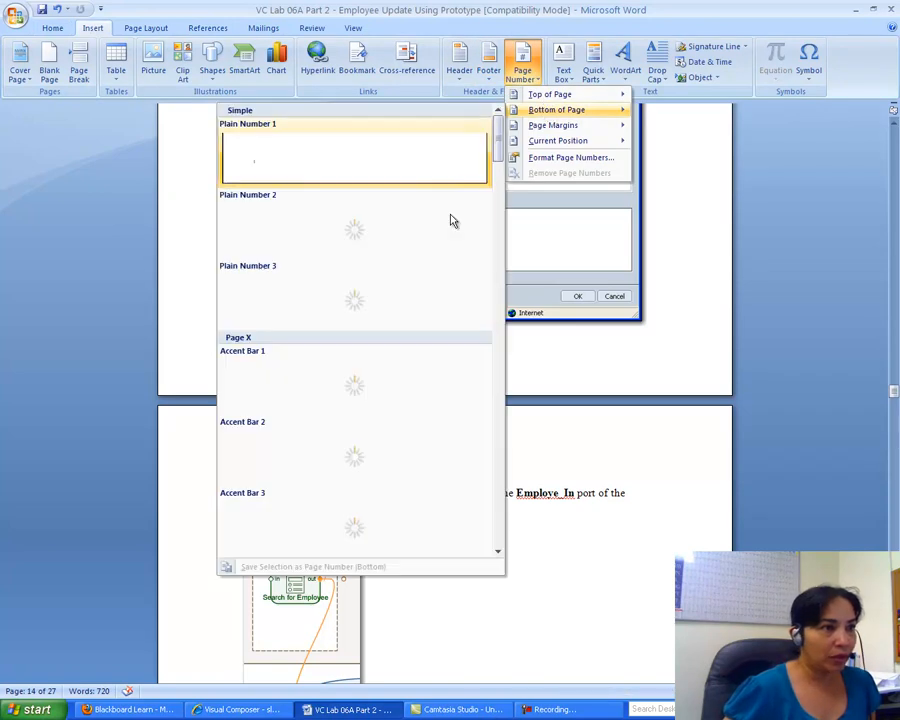
pyautogui.click(428, 282)
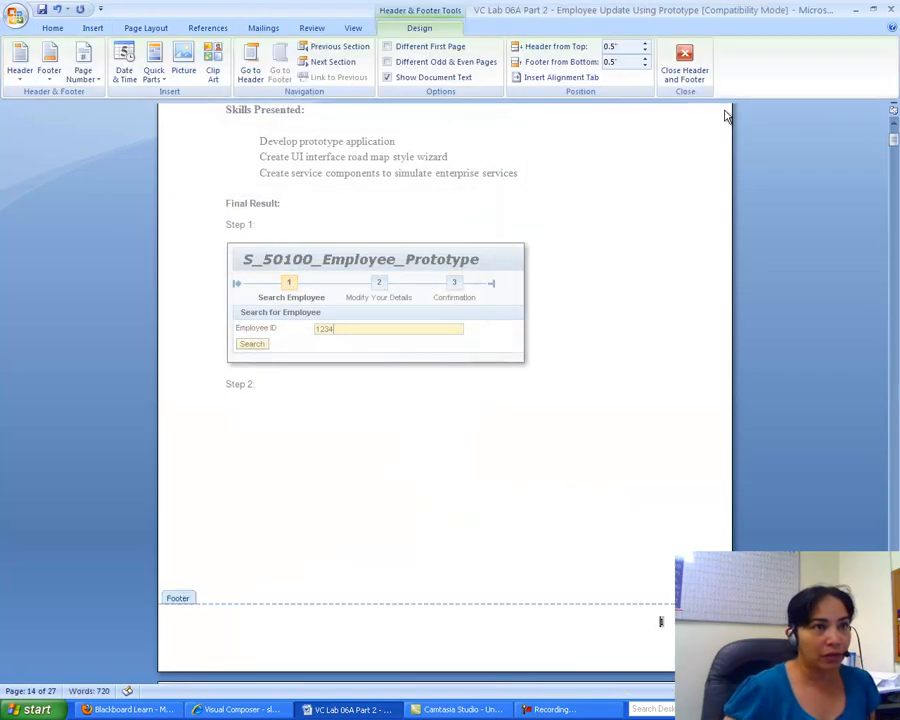
pyautogui.click(685, 66)
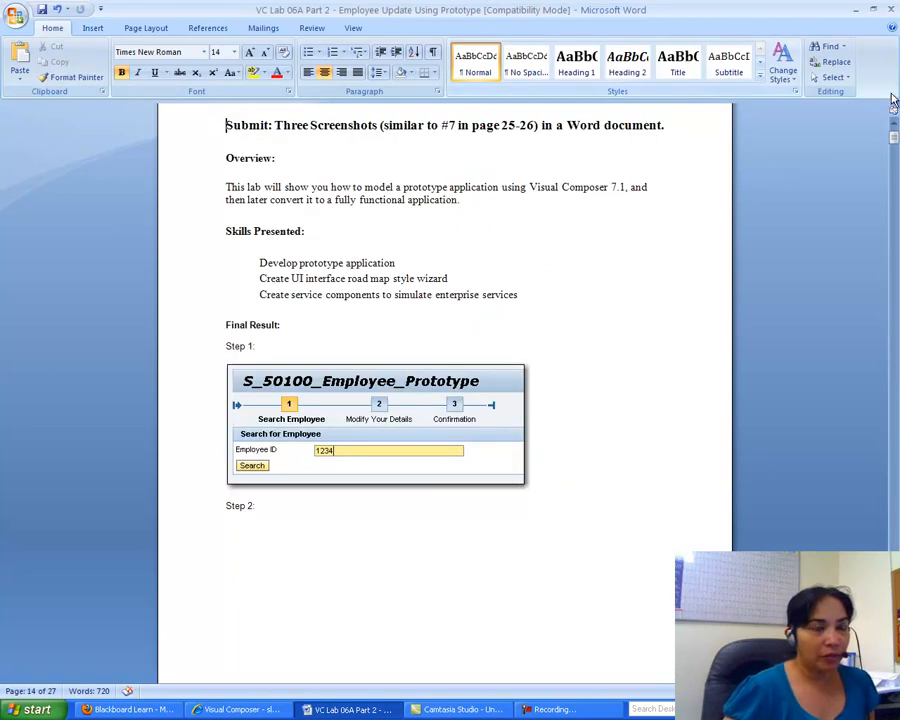
pyautogui.moveTo(897, 155); pyautogui.dragTo(895, 340)
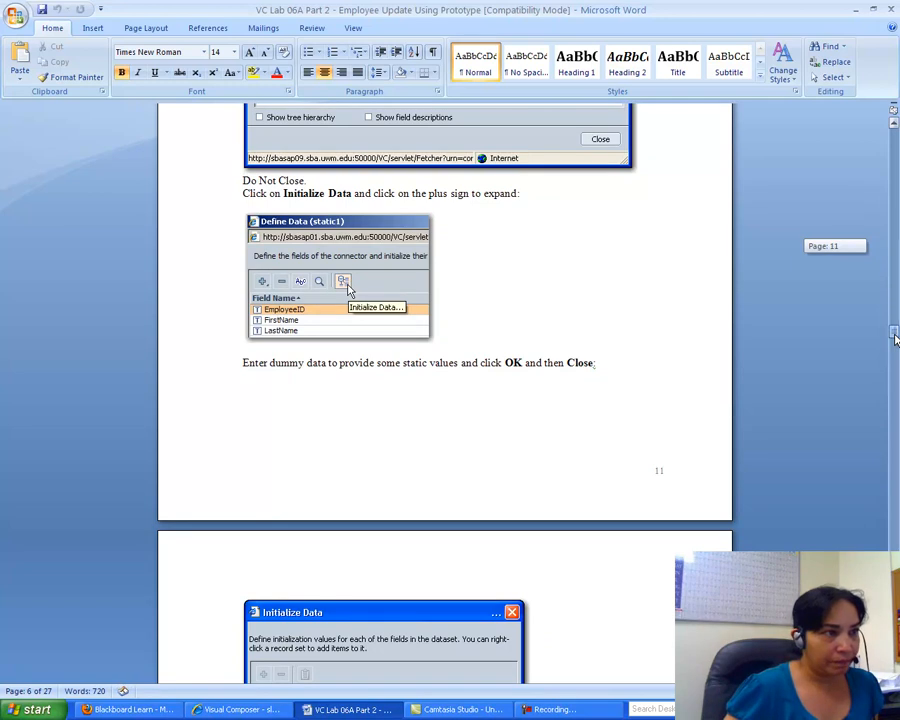
pyautogui.moveTo(896, 340); pyautogui.dragTo(896, 407)
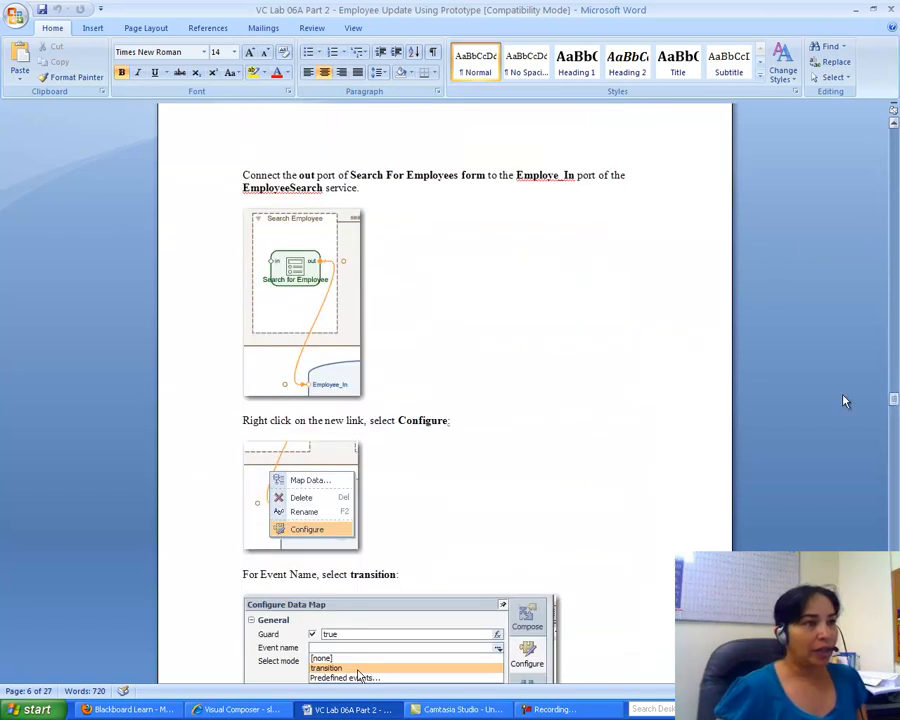
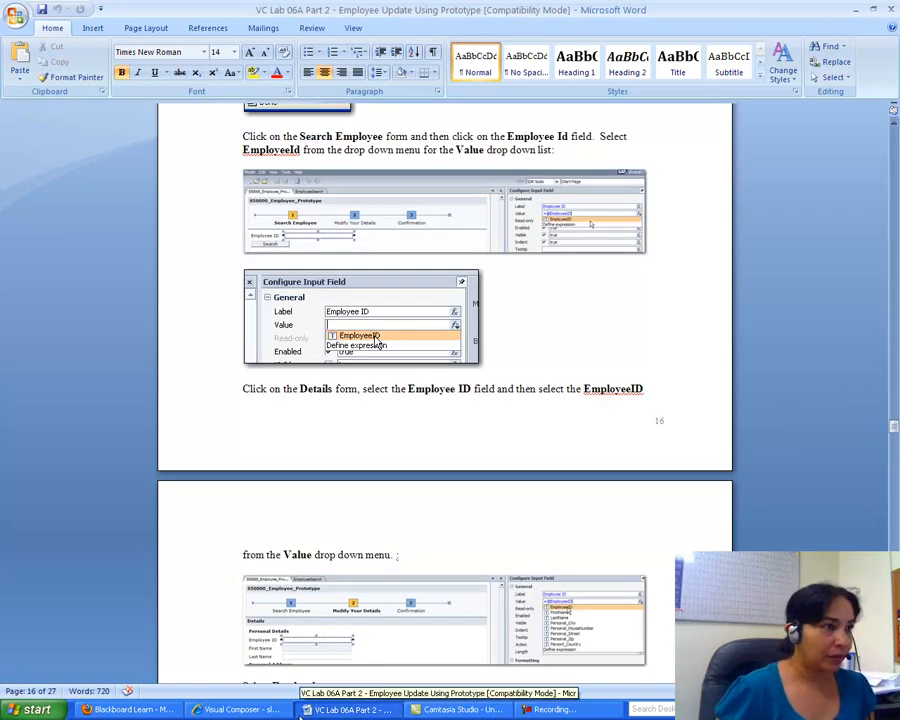
# After reading page 16 of the lab guide, bring the slu001_employee_prototype layout to the front.
pyautogui.click(240, 709)
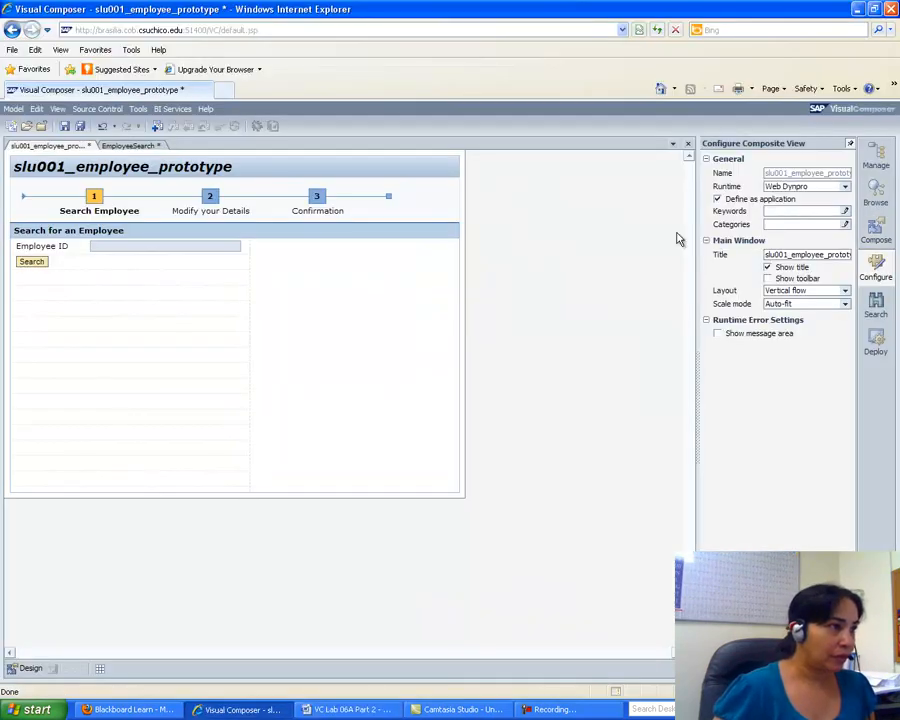
pyautogui.click(110, 233)
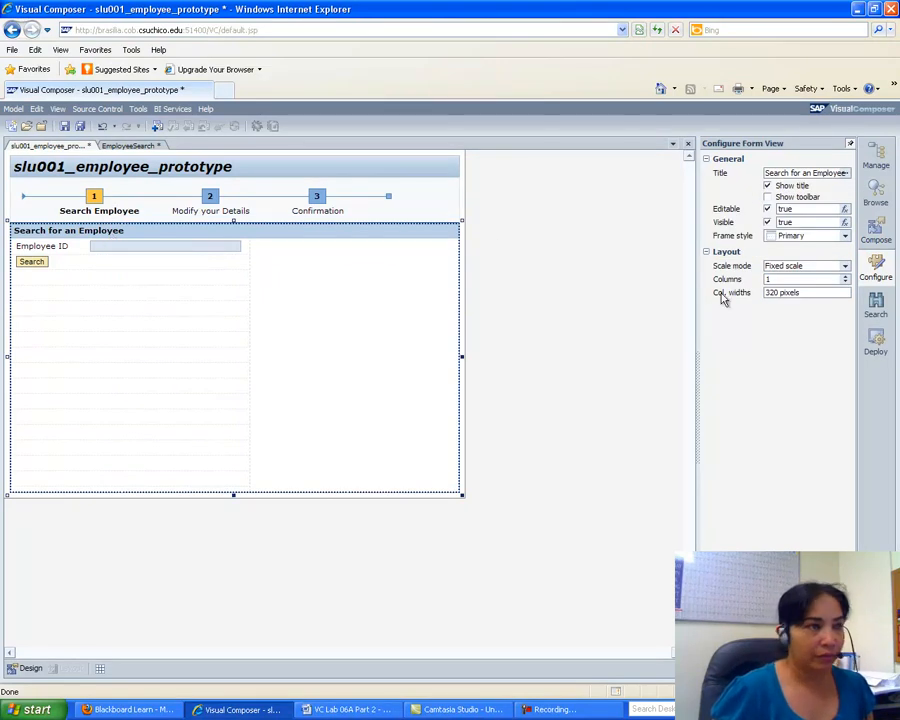
pyautogui.click(184, 250)
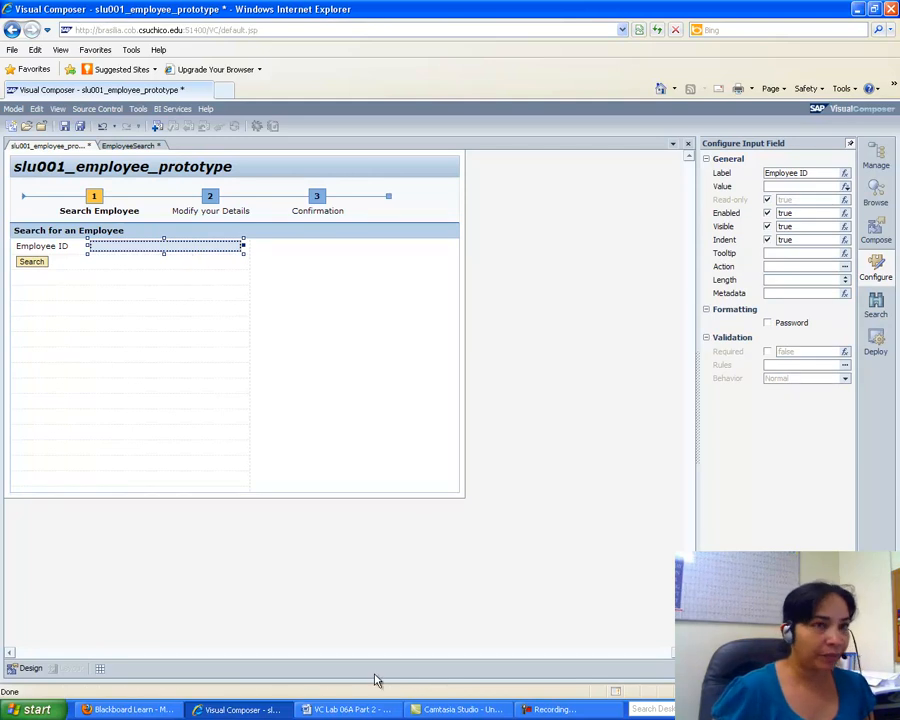
pyautogui.click(328, 709)
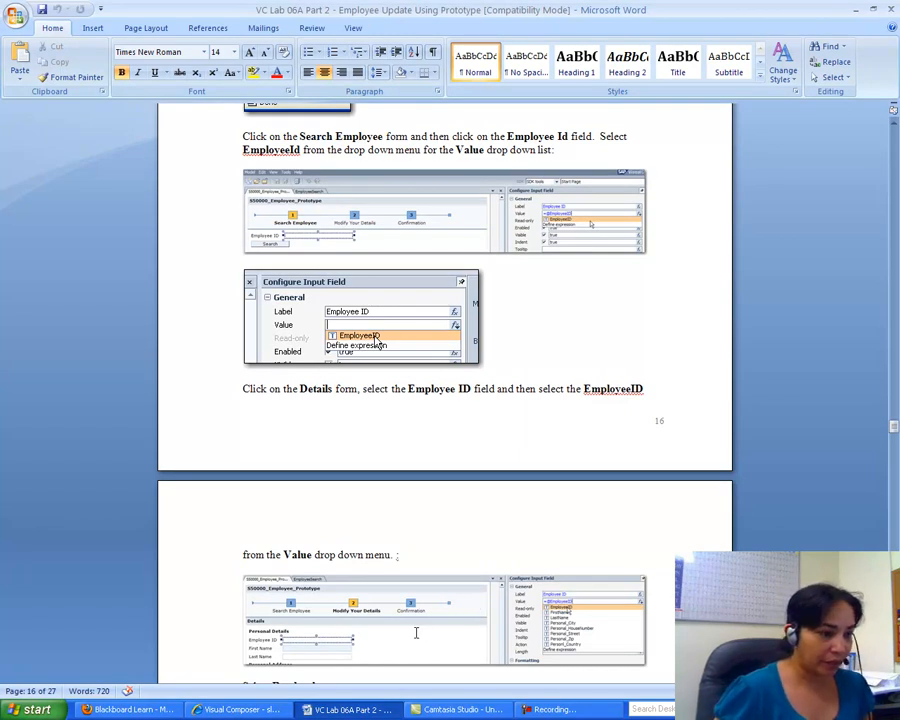
pyautogui.click(238, 709)
pyautogui.click(845, 188)
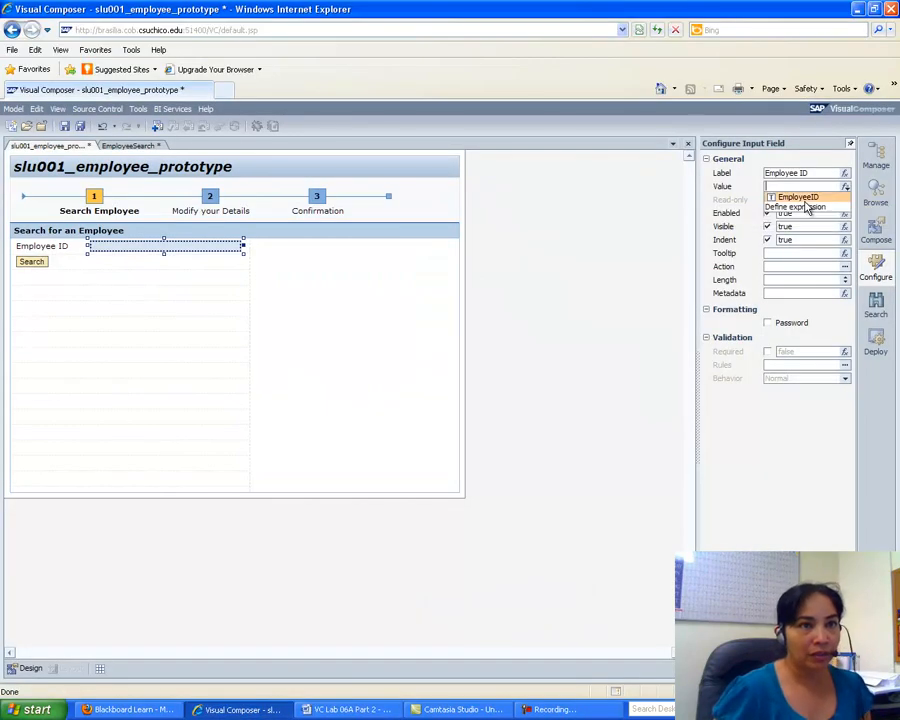
pyautogui.click(807, 200)
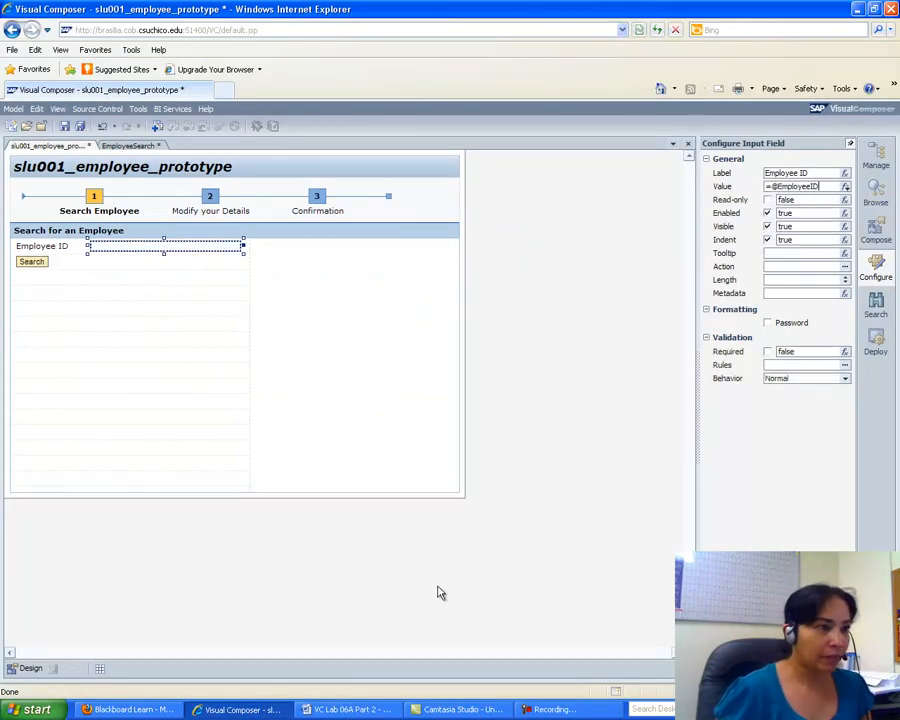
pyautogui.click(331, 713)
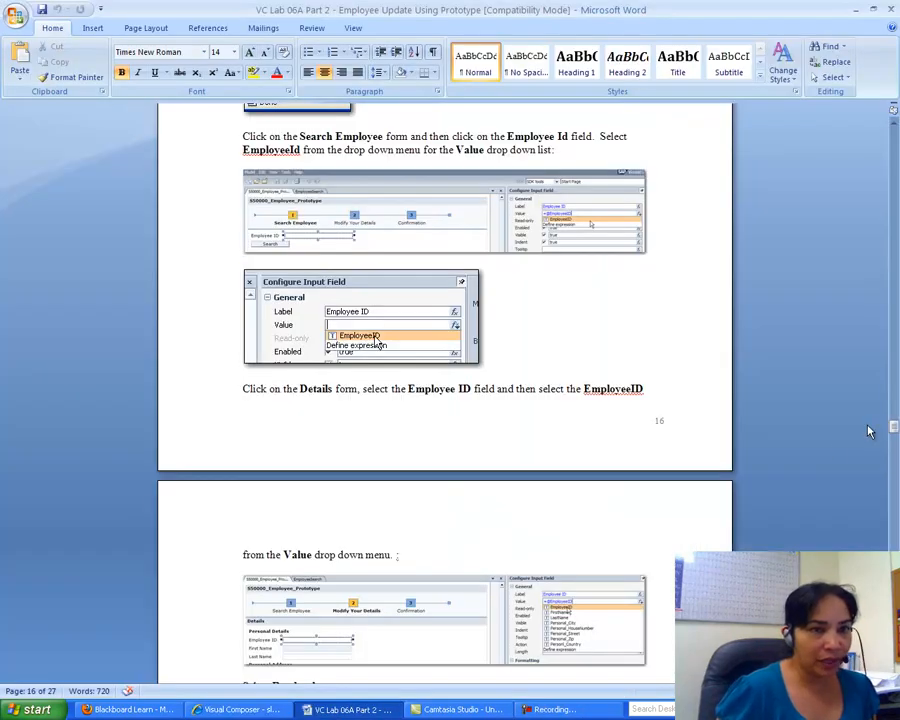
# Scroll the lab guide to page 17's read-only and Save and Deploy steps, then return to Visual Composer.
pyautogui.moveTo(895, 430); pyautogui.dragTo(896, 432)
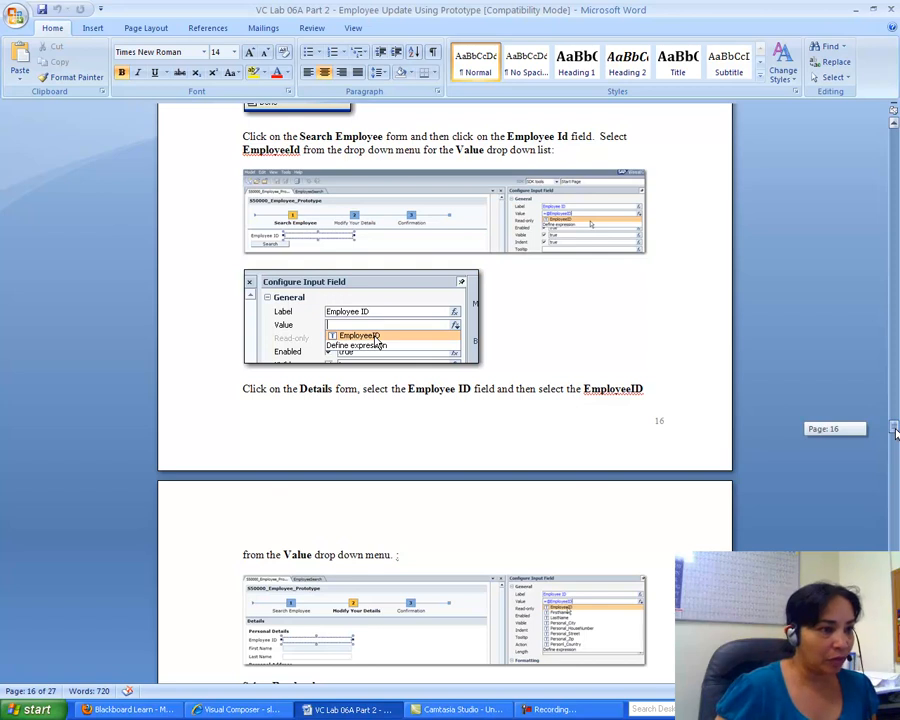
pyautogui.moveTo(895, 430); pyautogui.dragTo(896, 437)
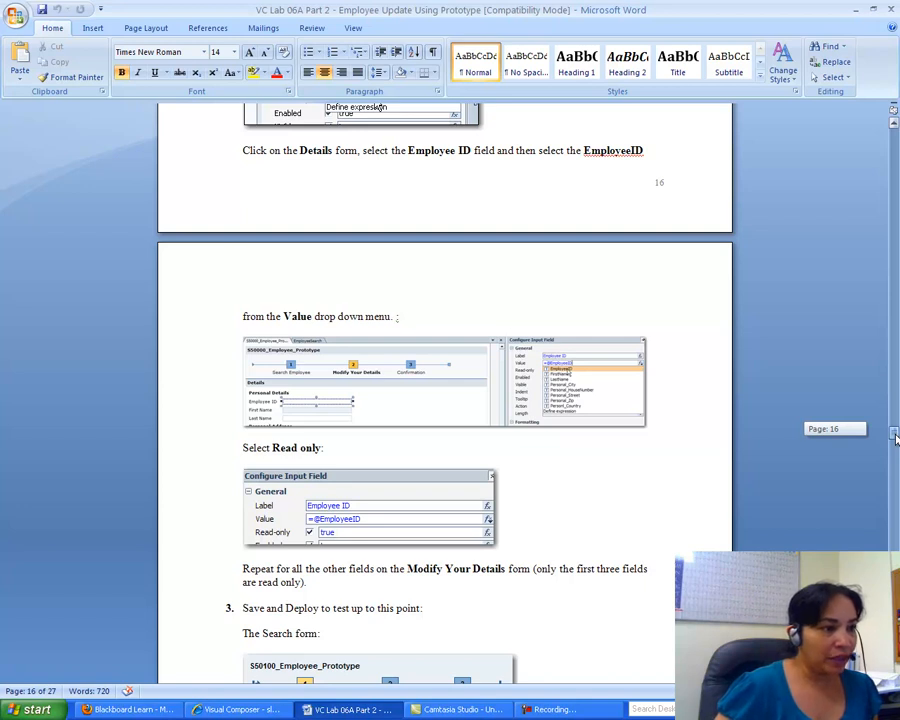
pyautogui.moveTo(895, 437); pyautogui.dragTo(896, 443)
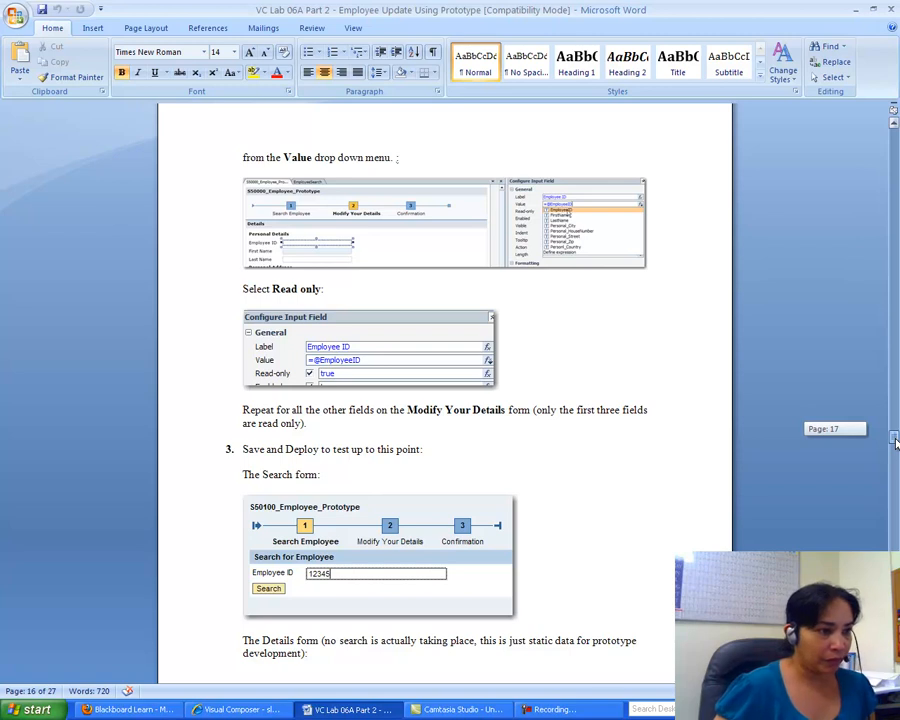
pyautogui.moveTo(896, 443); pyautogui.dragTo(896, 450)
pyautogui.click(240, 709)
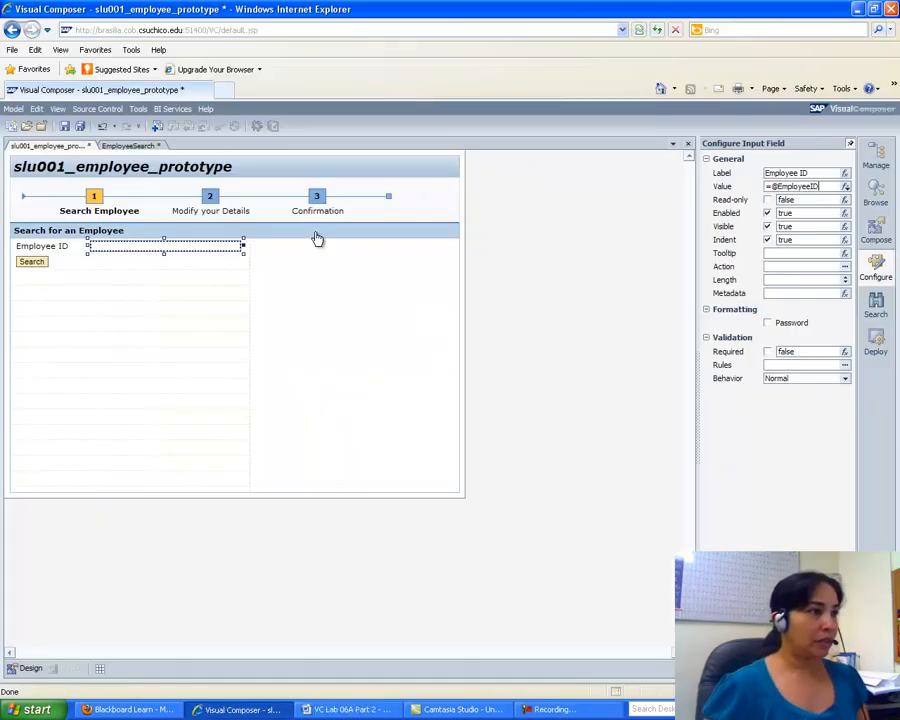
# On the Modify your Details form, bind Employee ID, First Name and Last Name to EmployeeID, FirstName, LastName.
pyautogui.click(208, 198)
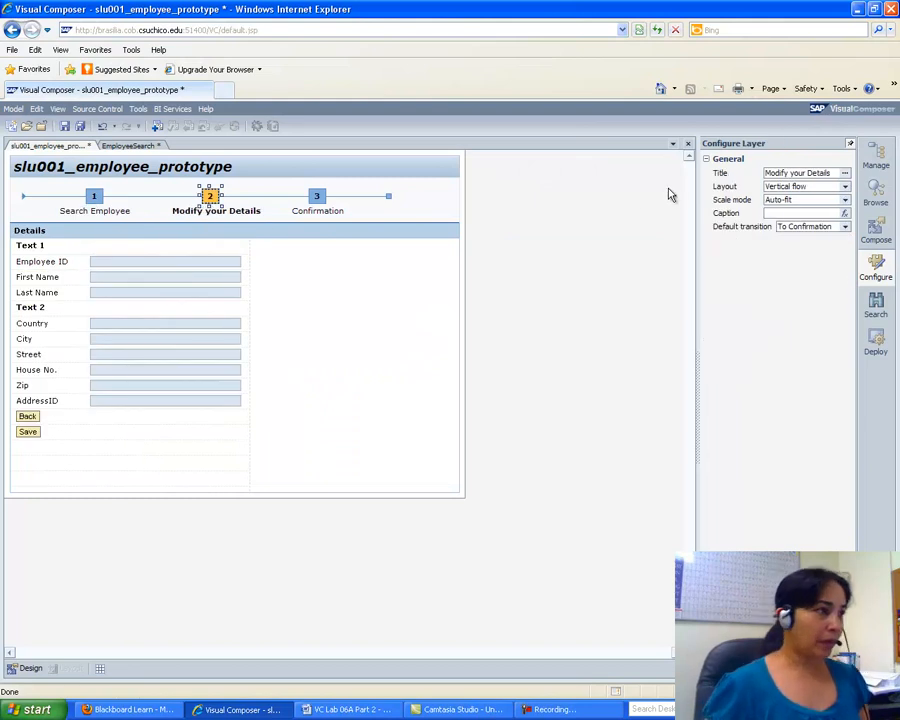
pyautogui.click(120, 263)
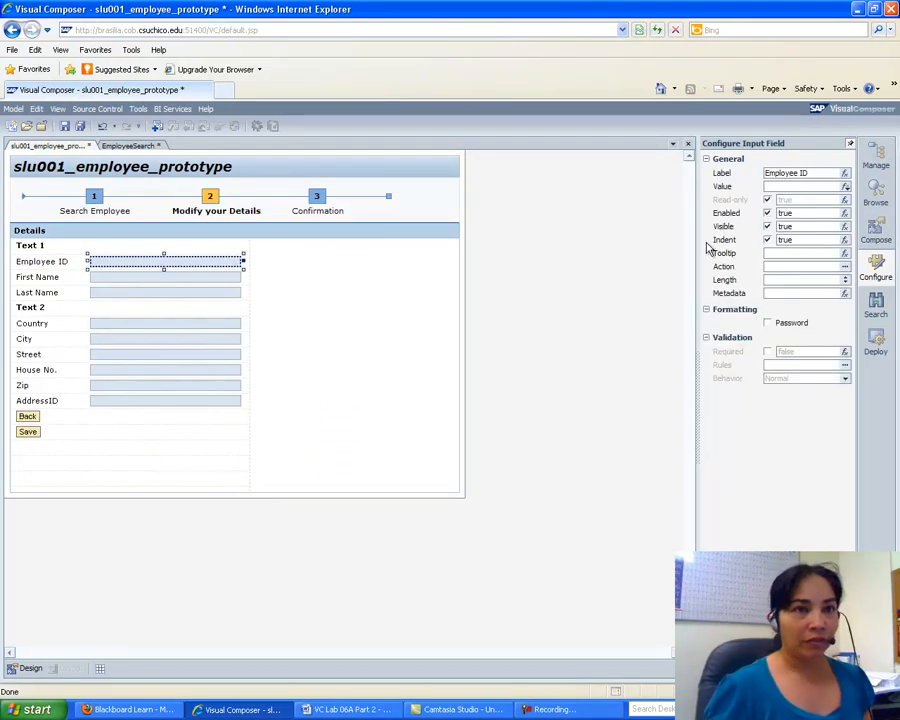
pyautogui.click(845, 187)
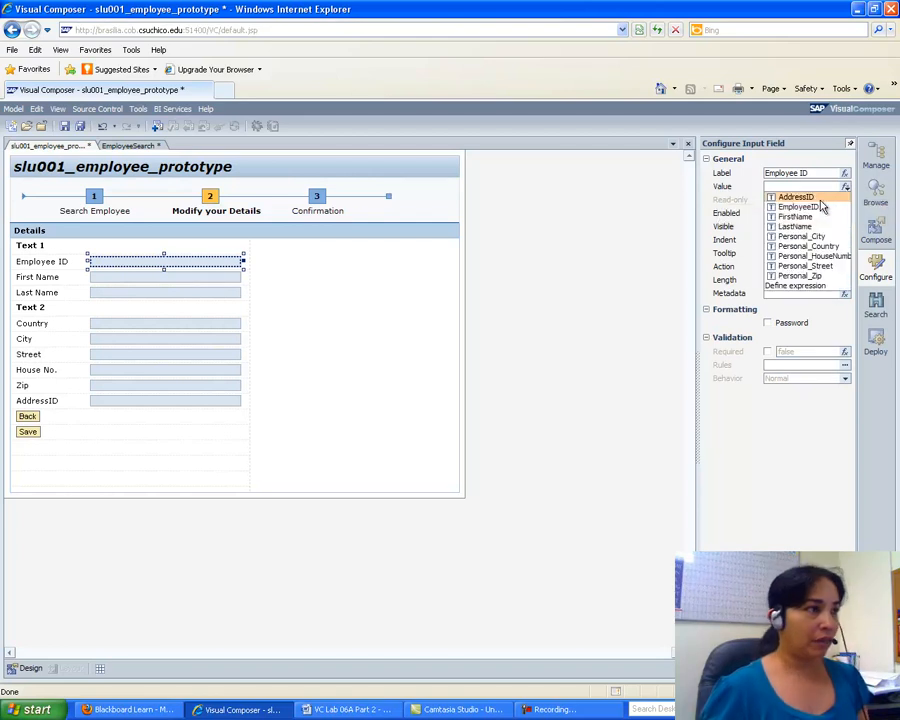
pyautogui.click(808, 207)
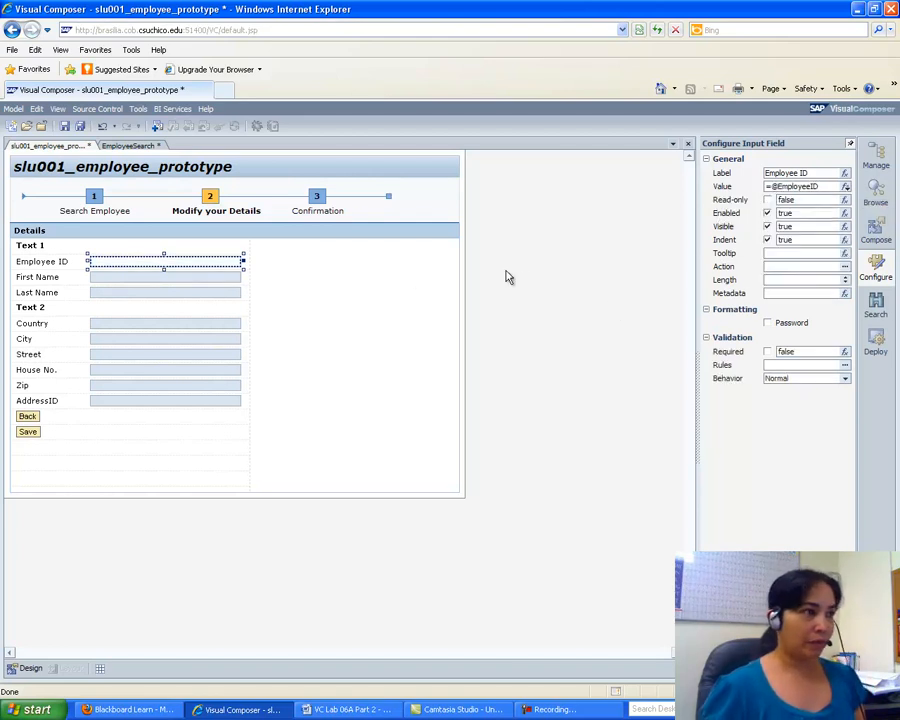
pyautogui.click(167, 279)
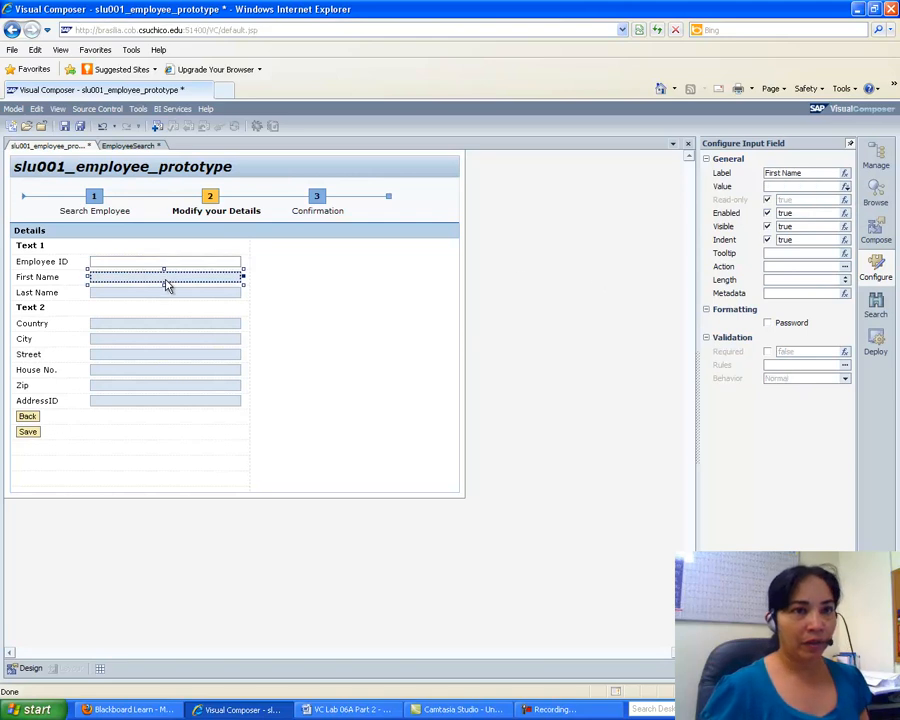
pyautogui.click(846, 187)
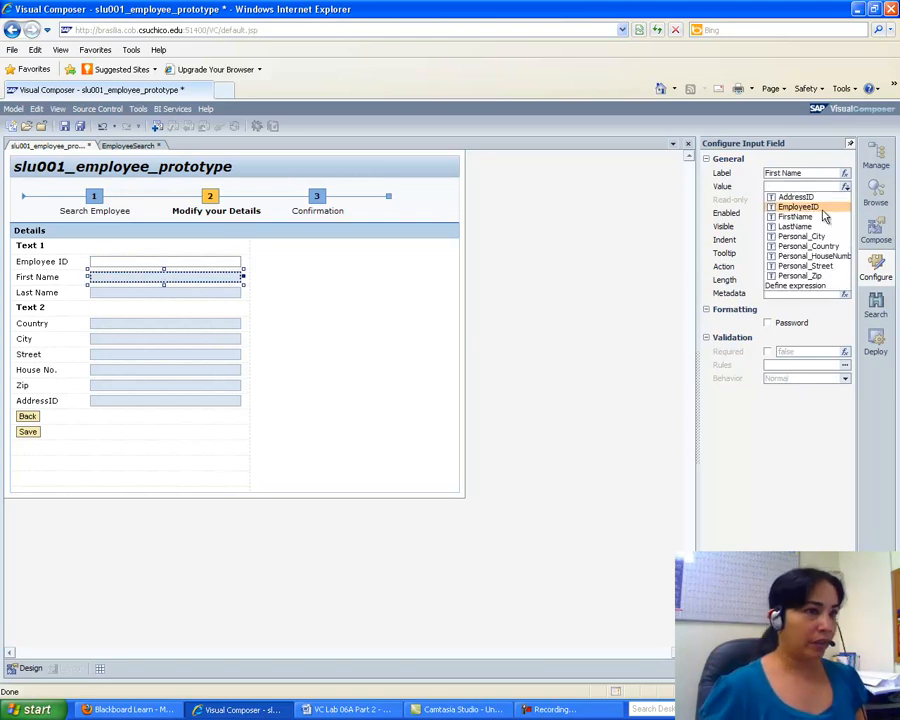
pyautogui.click(800, 222)
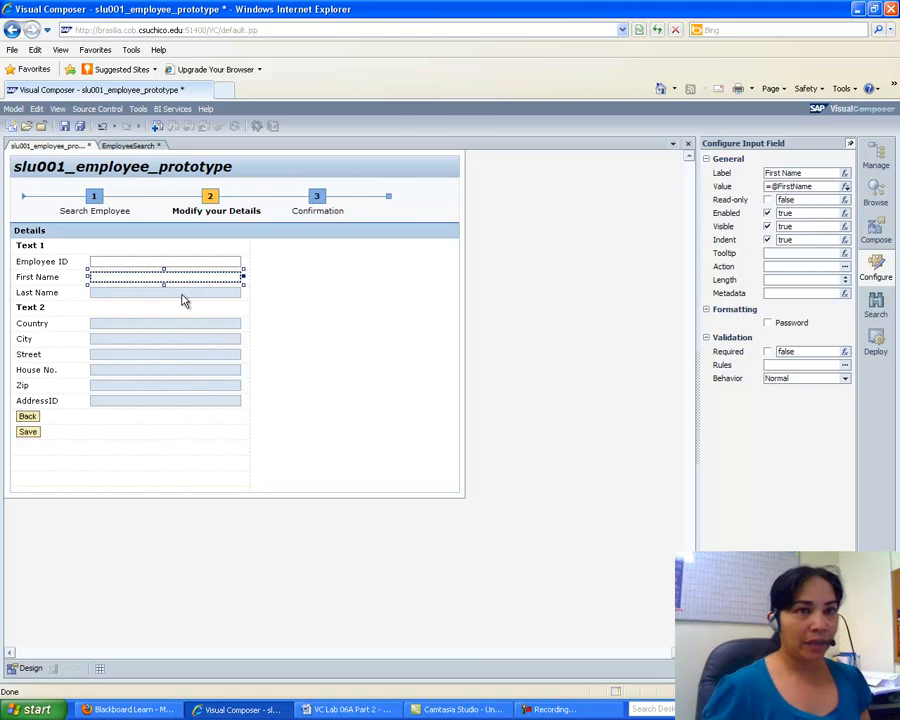
pyautogui.click(183, 293)
pyautogui.click(846, 187)
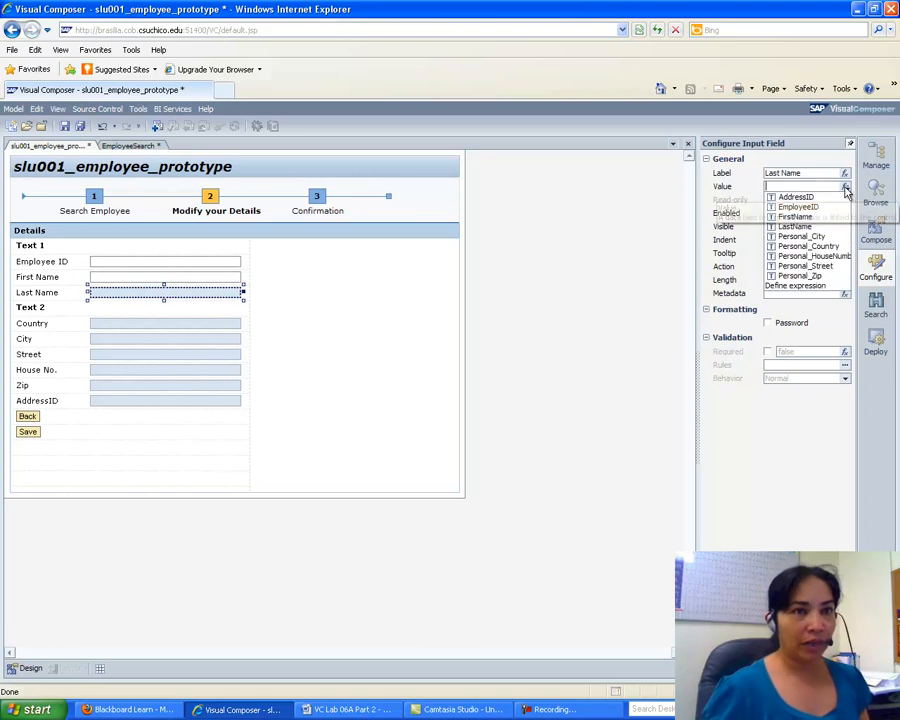
pyautogui.click(795, 232)
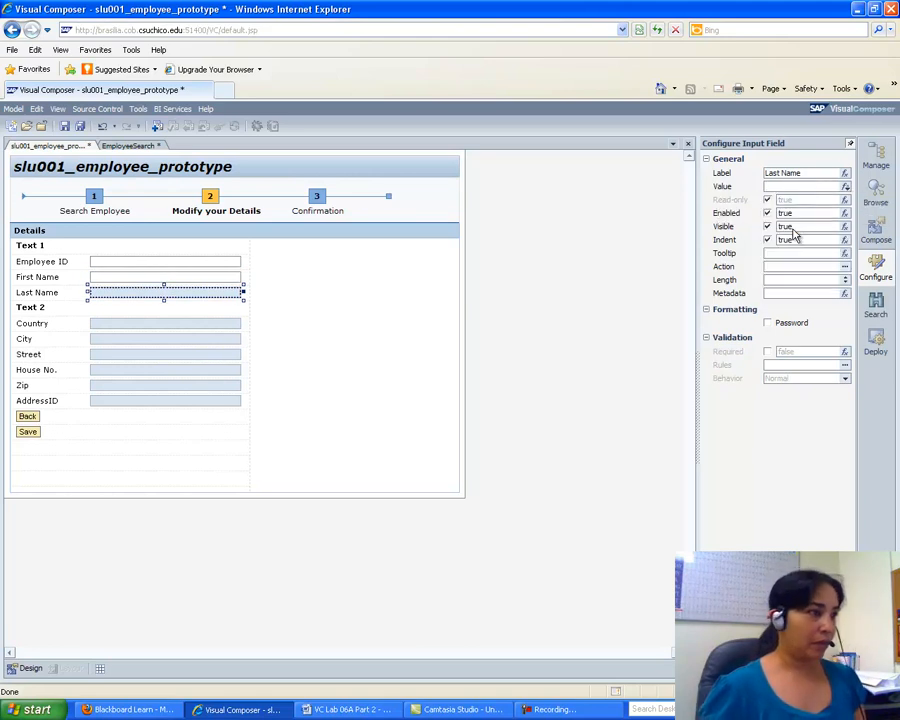
# Bind Country, City, Street and House No. to their Personal_ address data fields.
pyautogui.click(165, 325)
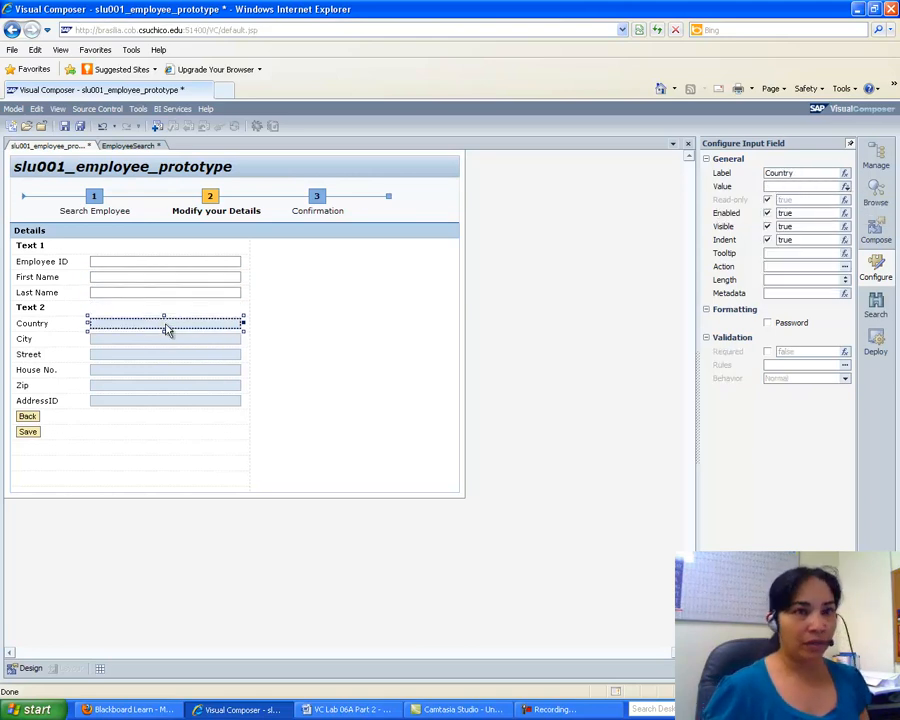
pyautogui.click(846, 187)
pyautogui.click(803, 246)
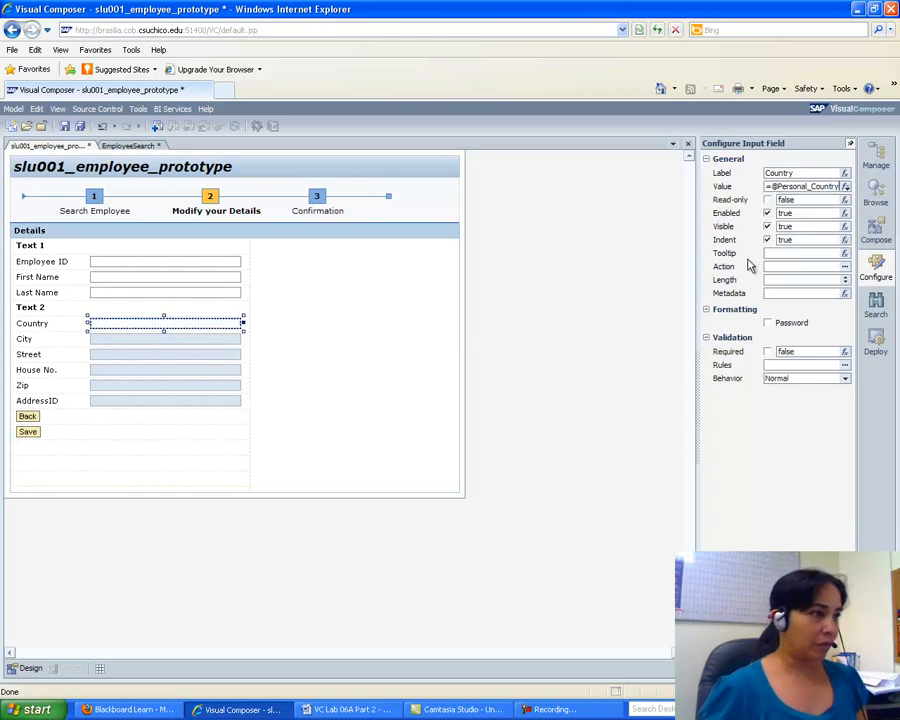
pyautogui.click(181, 341)
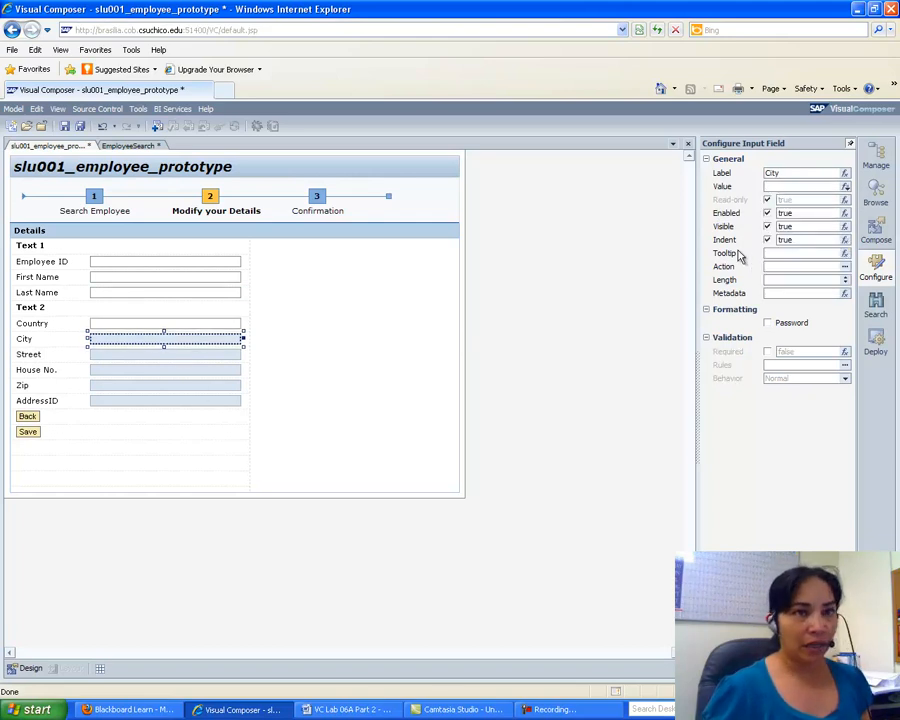
pyautogui.click(846, 188)
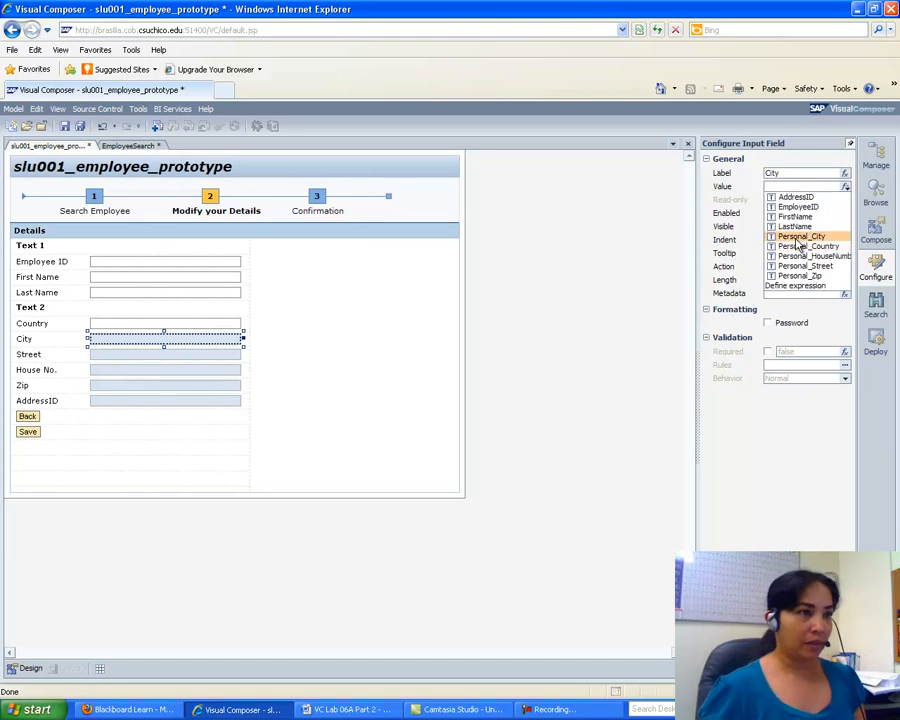
pyautogui.click(796, 236)
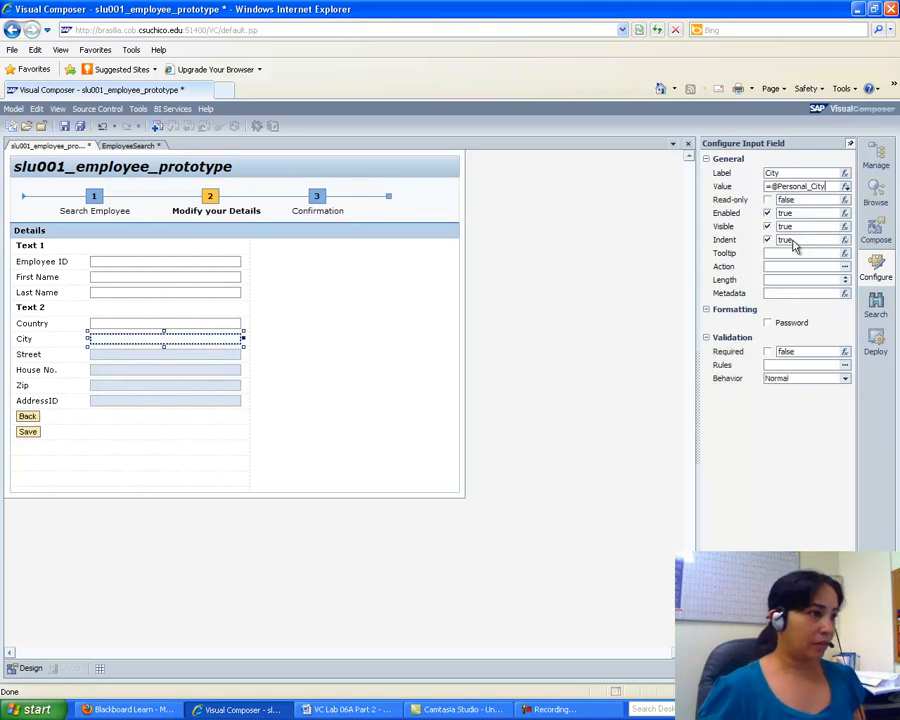
pyautogui.click(141, 356)
pyautogui.click(847, 188)
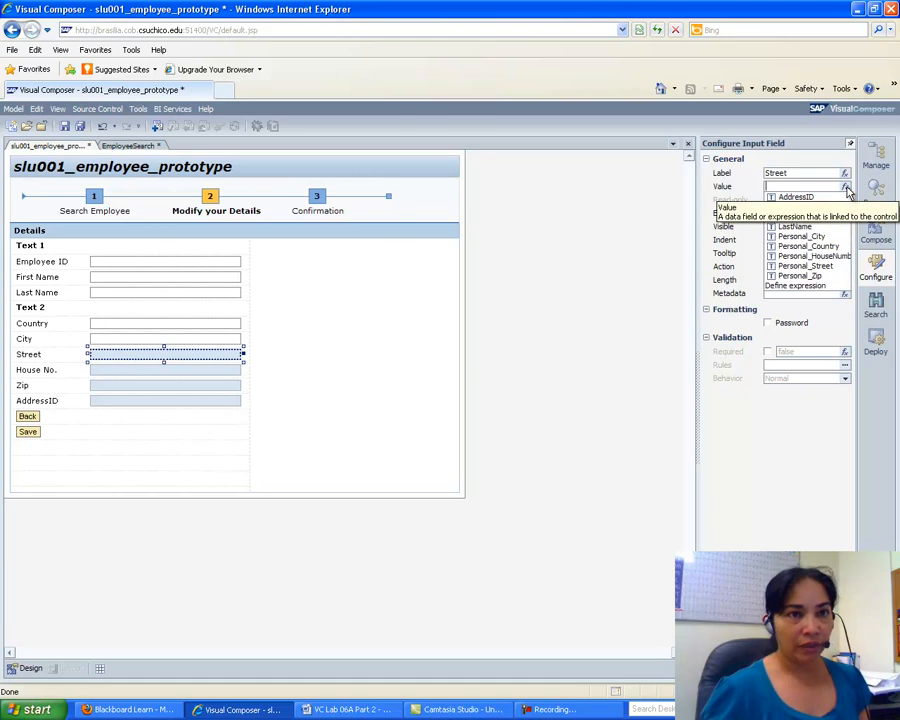
pyautogui.click(806, 266)
pyautogui.click(145, 372)
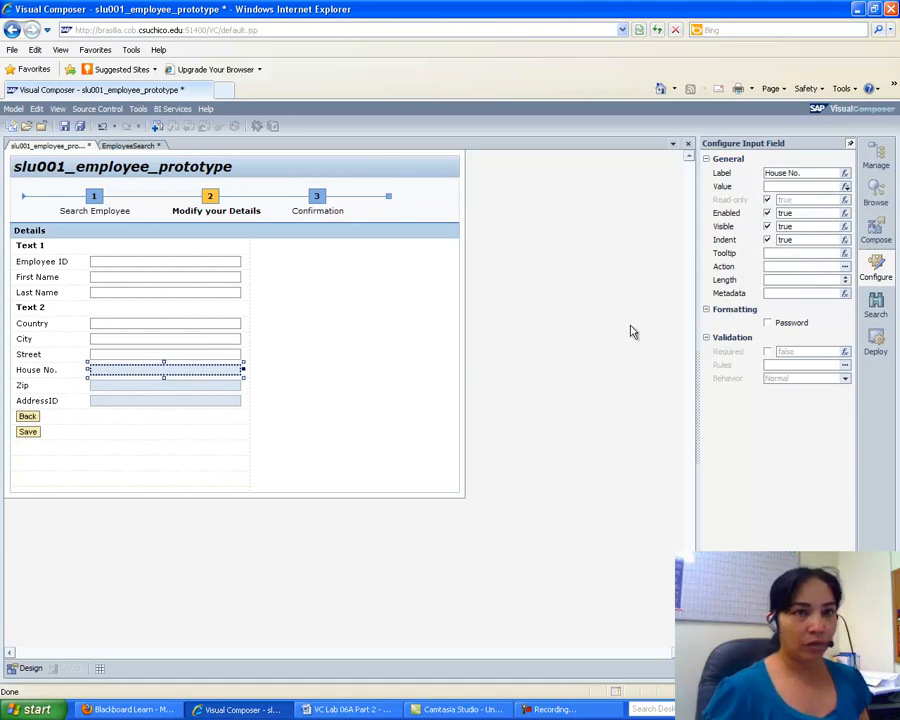
pyautogui.click(847, 188)
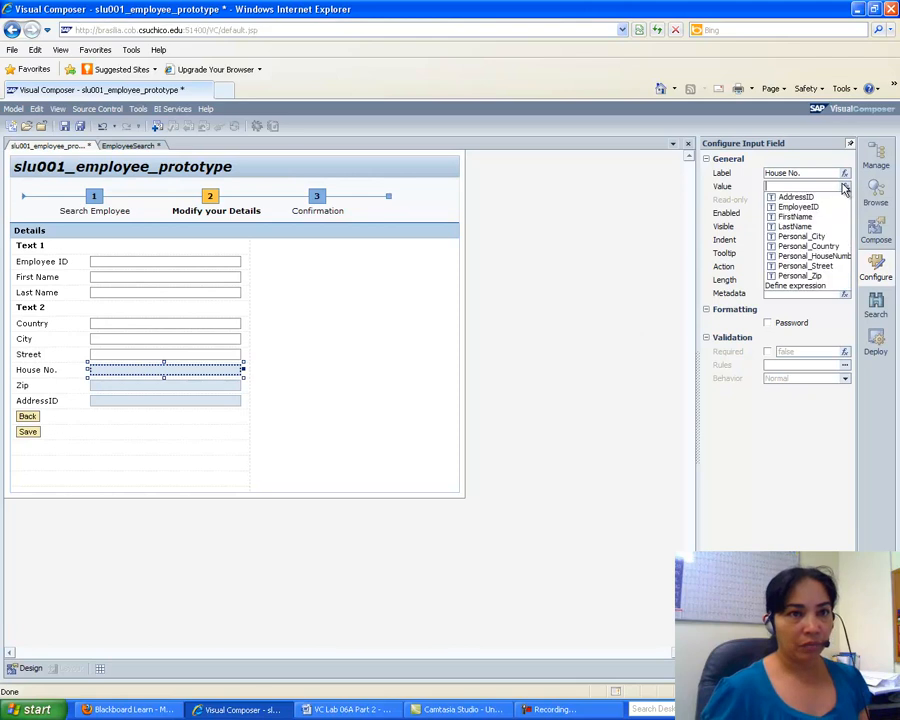
pyautogui.click(803, 257)
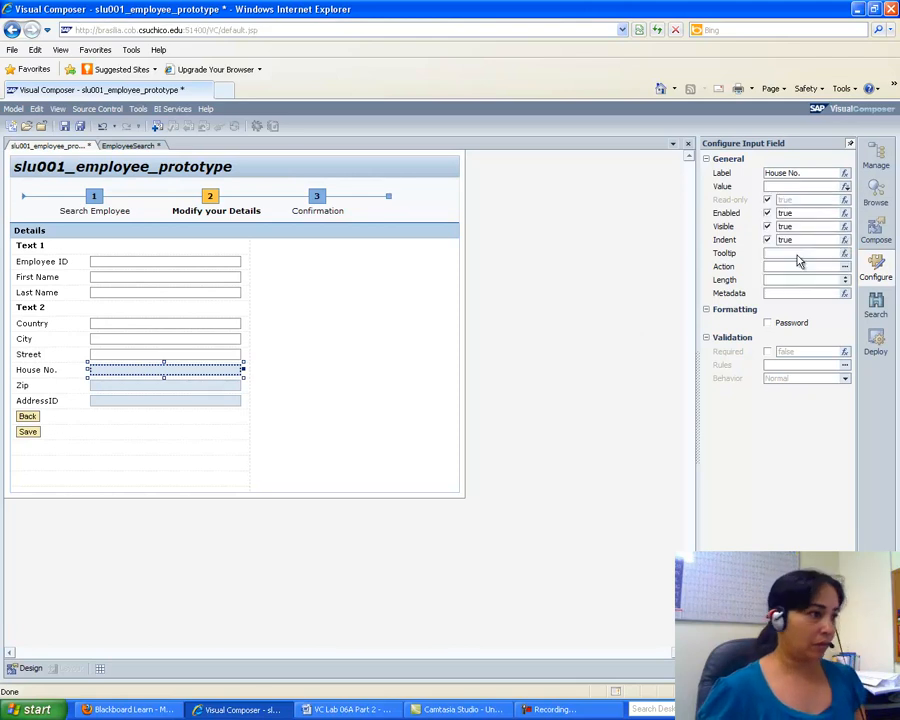
# Bind Zip to Personal_Zip and AddressID to AddressID, then go back to the lab guide.
pyautogui.click(183, 388)
pyautogui.click(847, 188)
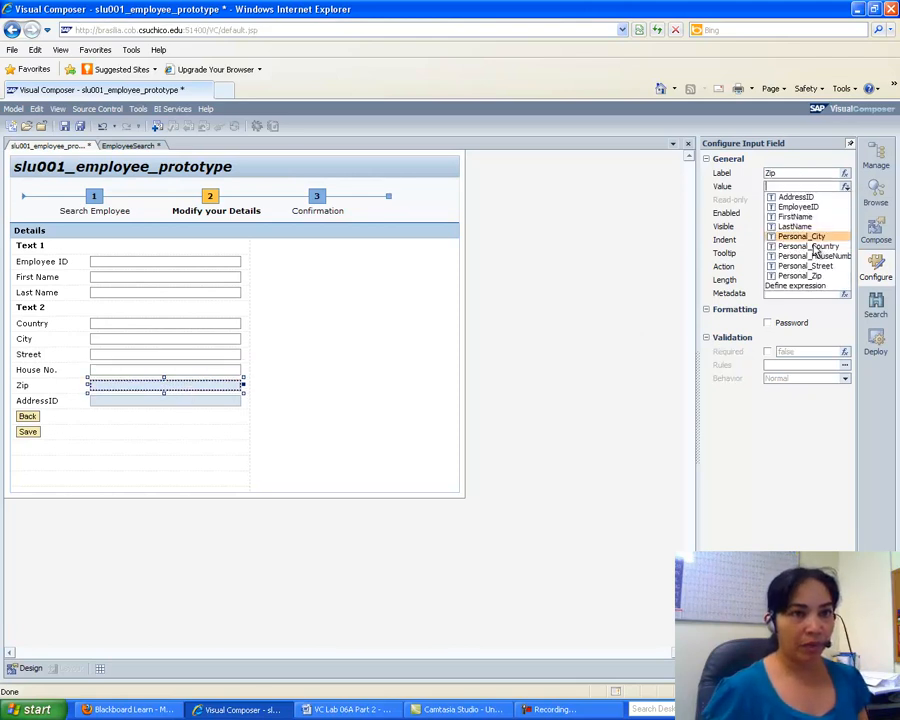
pyautogui.click(798, 279)
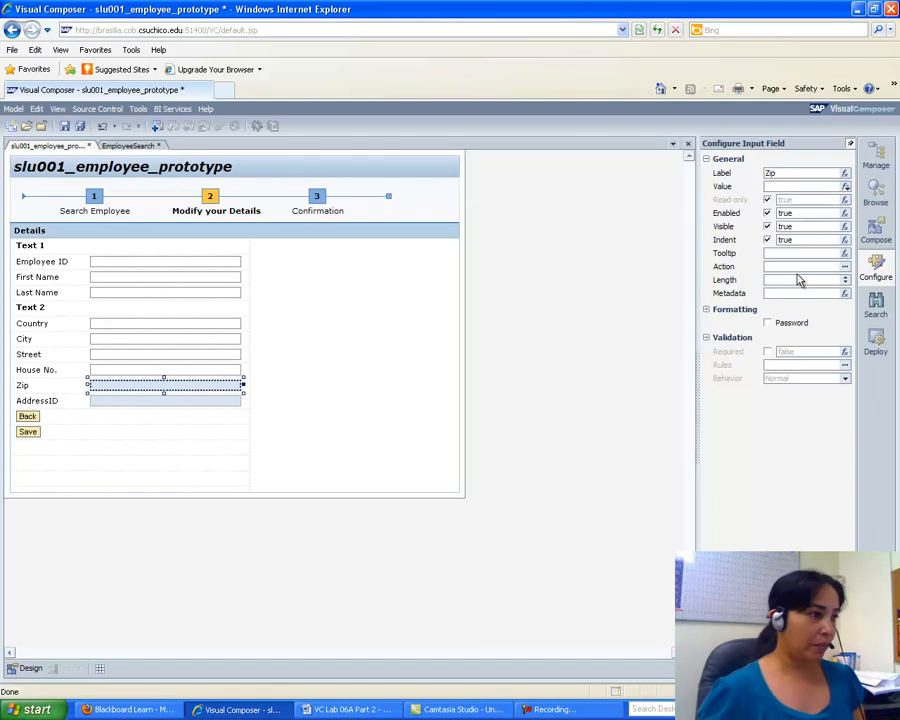
pyautogui.click(205, 403)
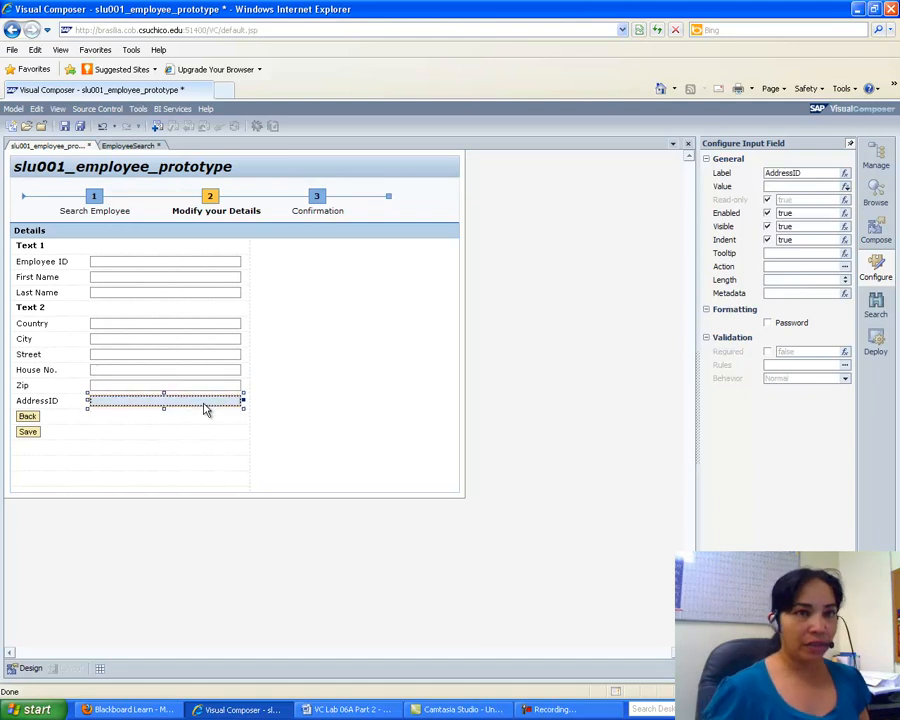
pyautogui.click(847, 188)
pyautogui.click(795, 197)
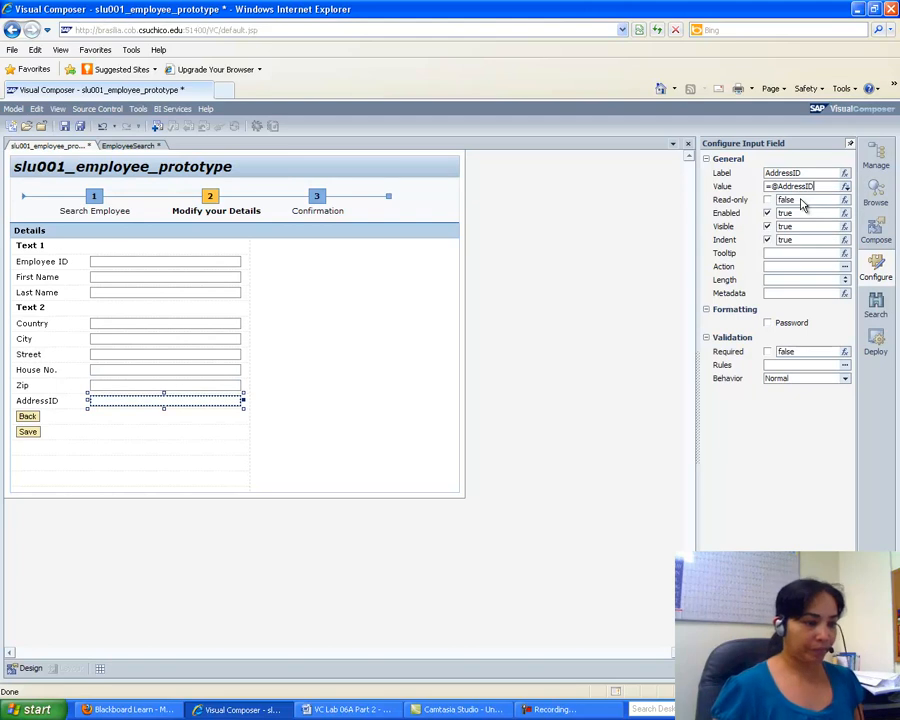
pyautogui.click(348, 709)
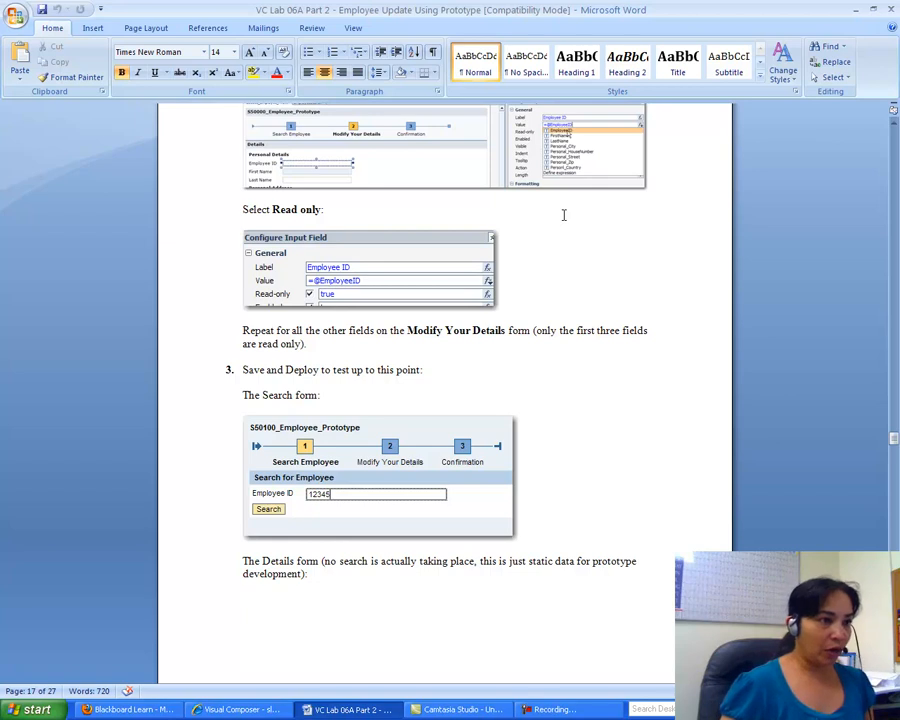
# Save the employee prototype and show its Deploy pane.
pyautogui.click(240, 709)
pyautogui.click(65, 126)
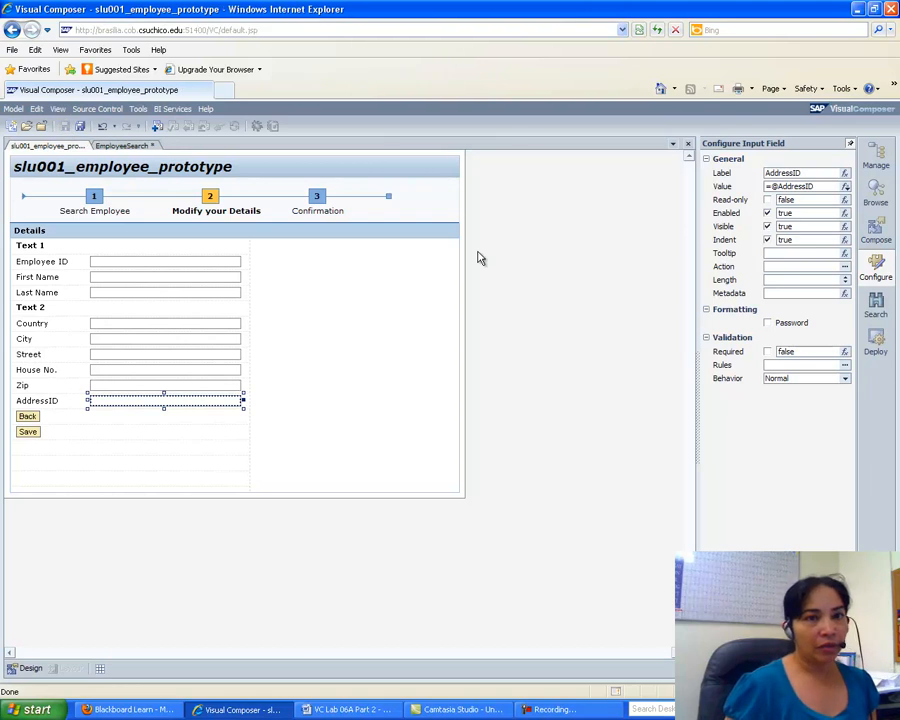
pyautogui.click(875, 343)
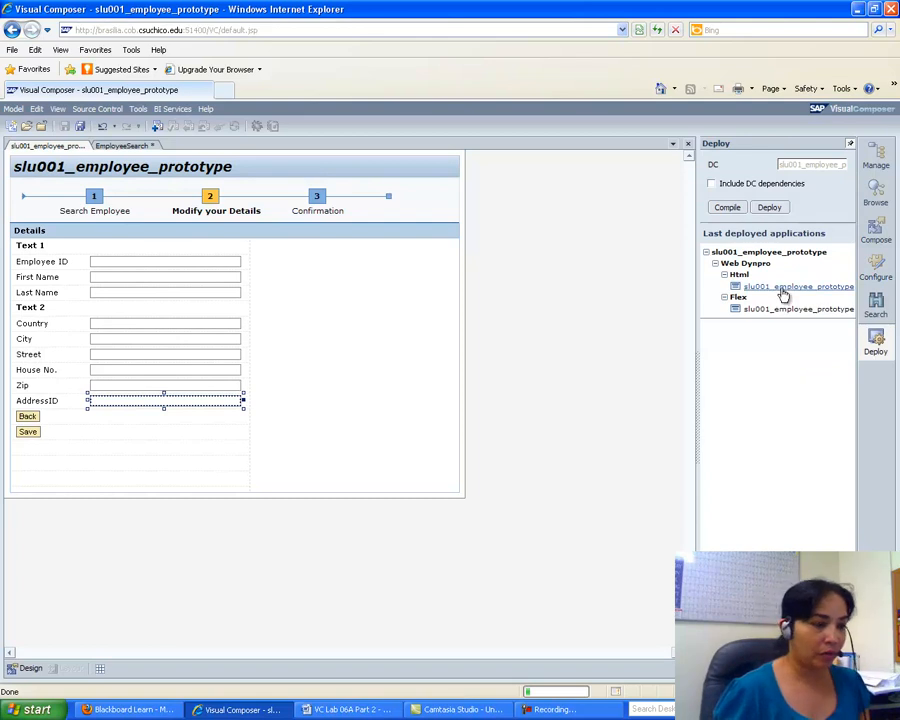
# After checking the lab guide, launch the last deployed Html slu001_employee_prototype in a browser.
pyautogui.click(350, 709)
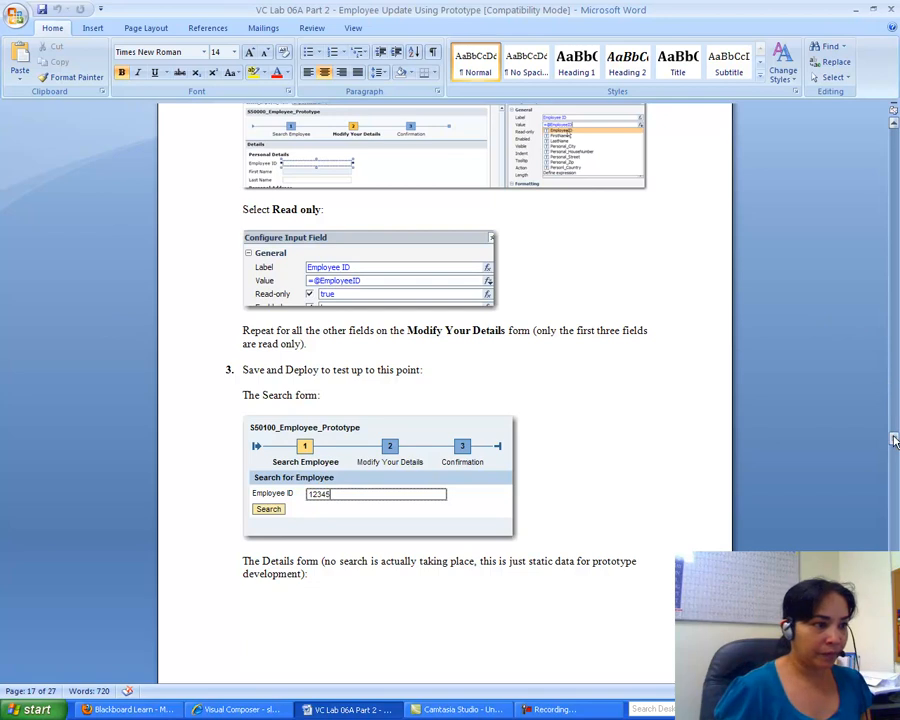
pyautogui.moveTo(895, 441); pyautogui.dragTo(895, 448)
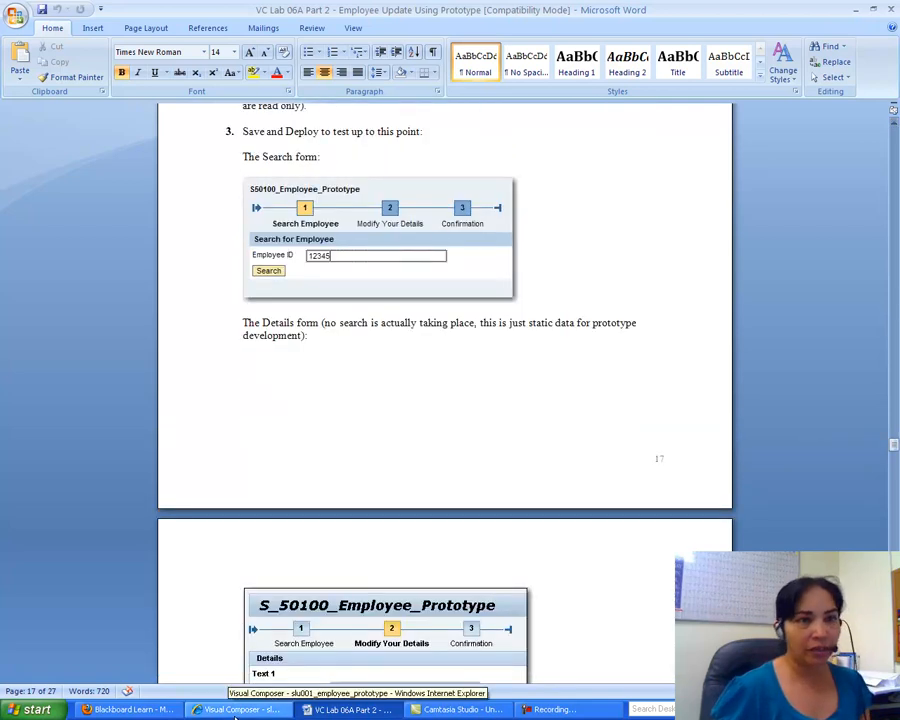
pyautogui.click(240, 709)
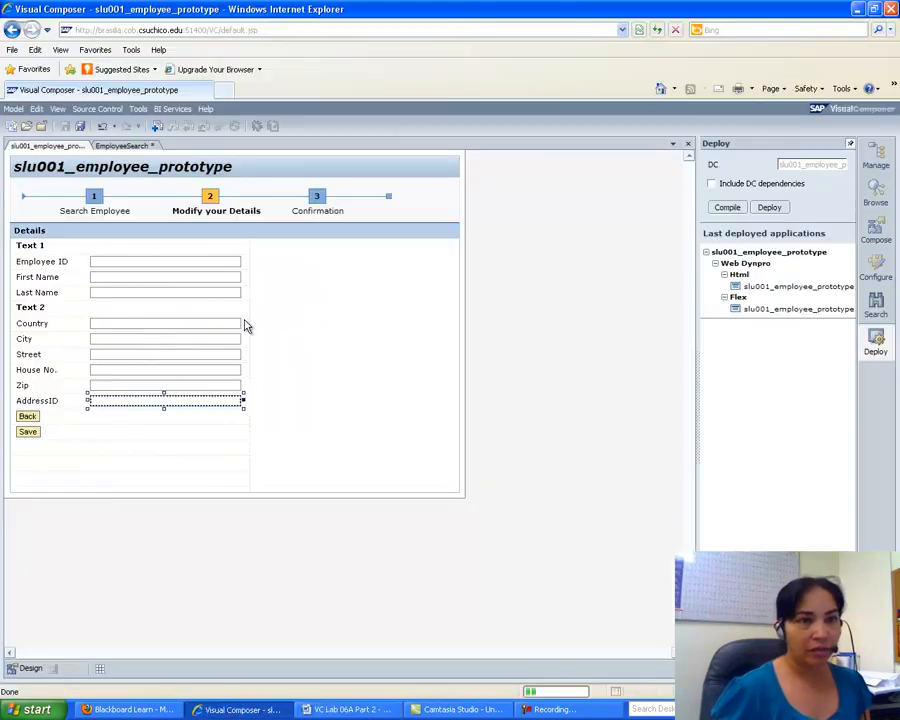
pyautogui.click(763, 289)
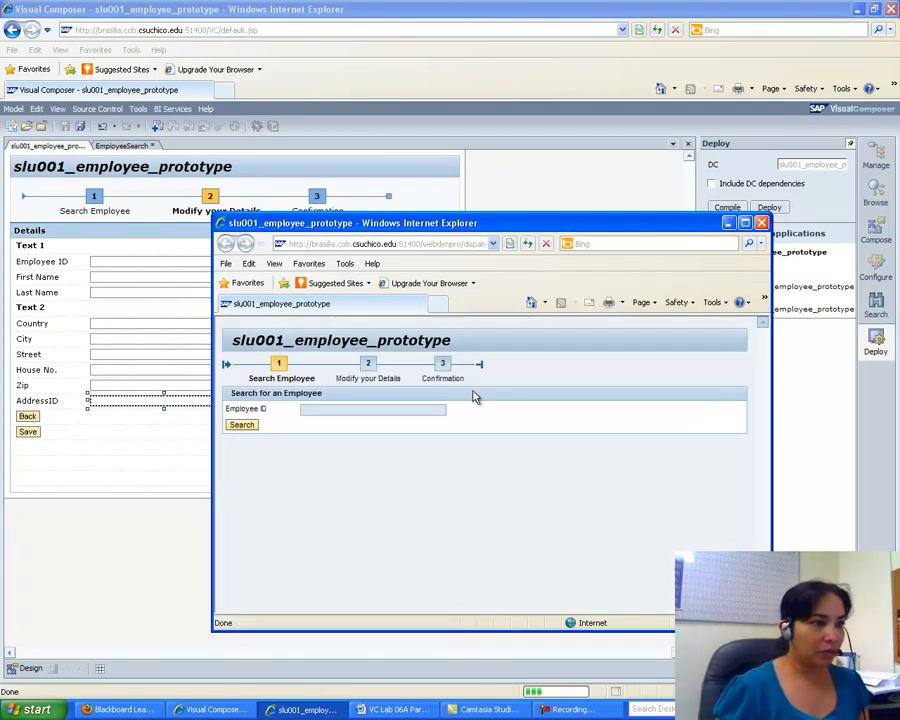
# Compare the deployed prototype's Search Employee page with the lab guide's screenshots.
pyautogui.click(402, 412)
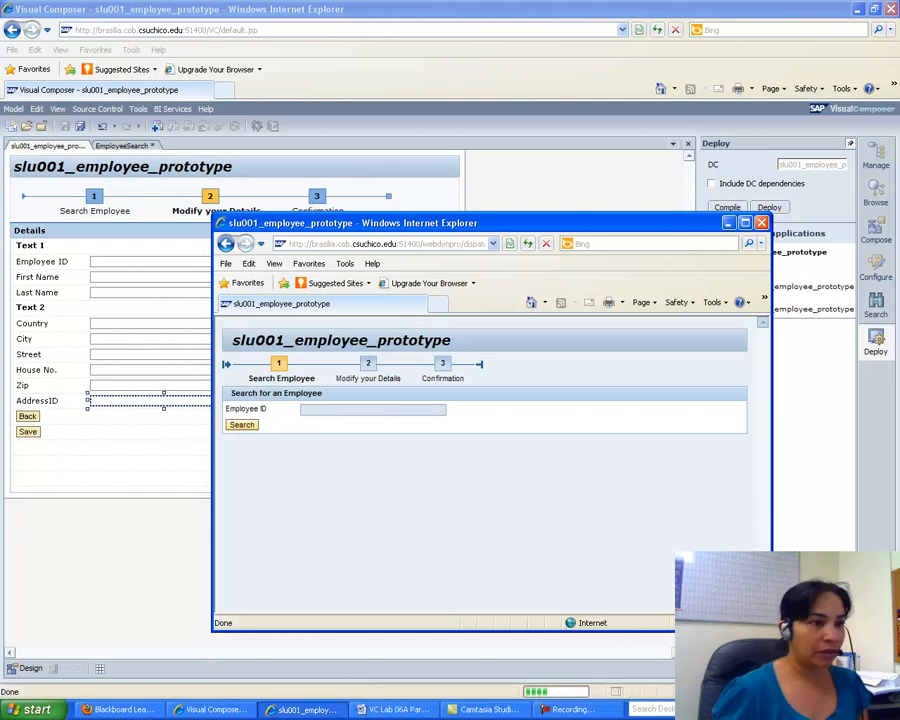
pyautogui.click(392, 709)
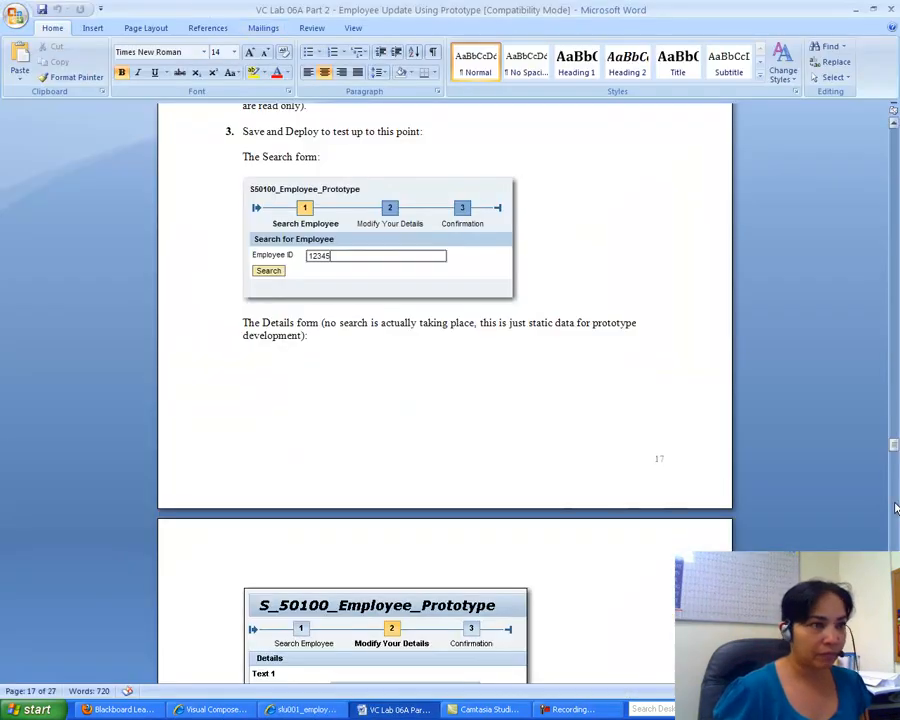
pyautogui.moveTo(894, 448); pyautogui.dragTo(894, 456)
pyautogui.click(301, 709)
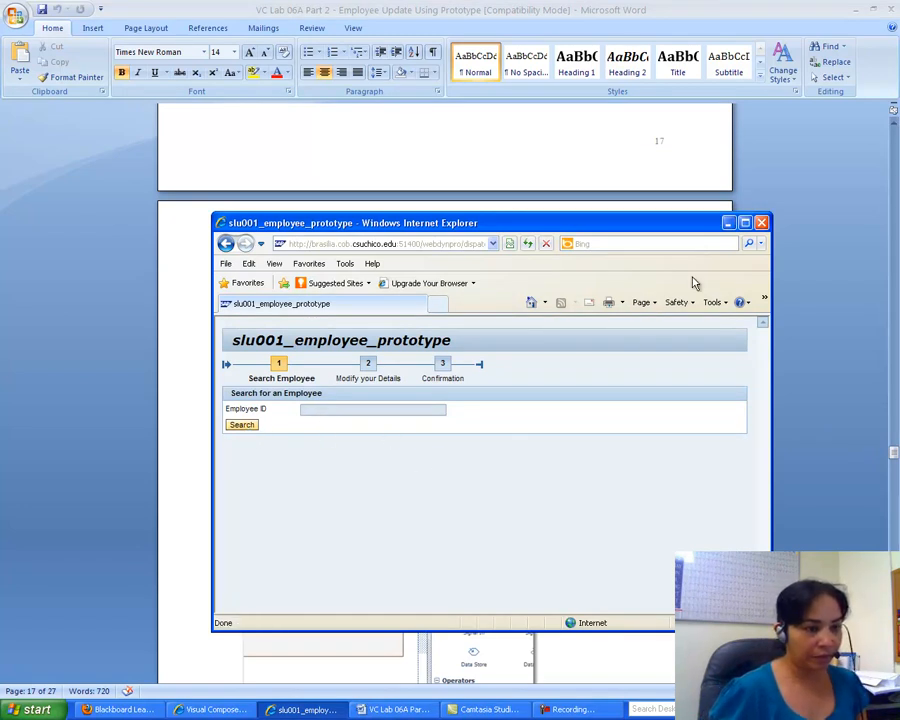
pyautogui.click(290, 709)
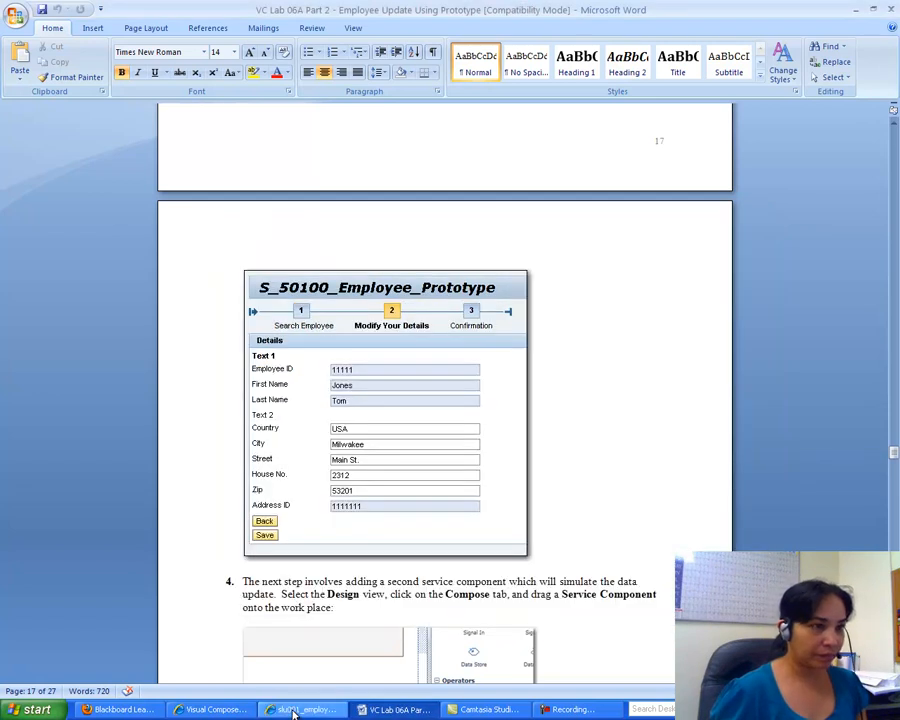
pyautogui.click(293, 712)
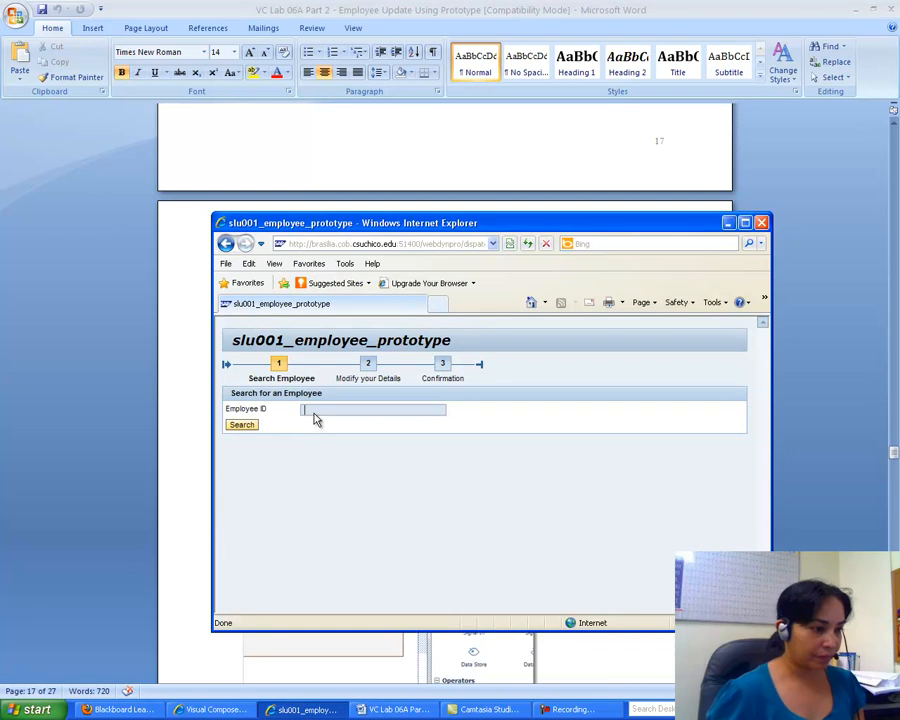
pyautogui.click(197, 709)
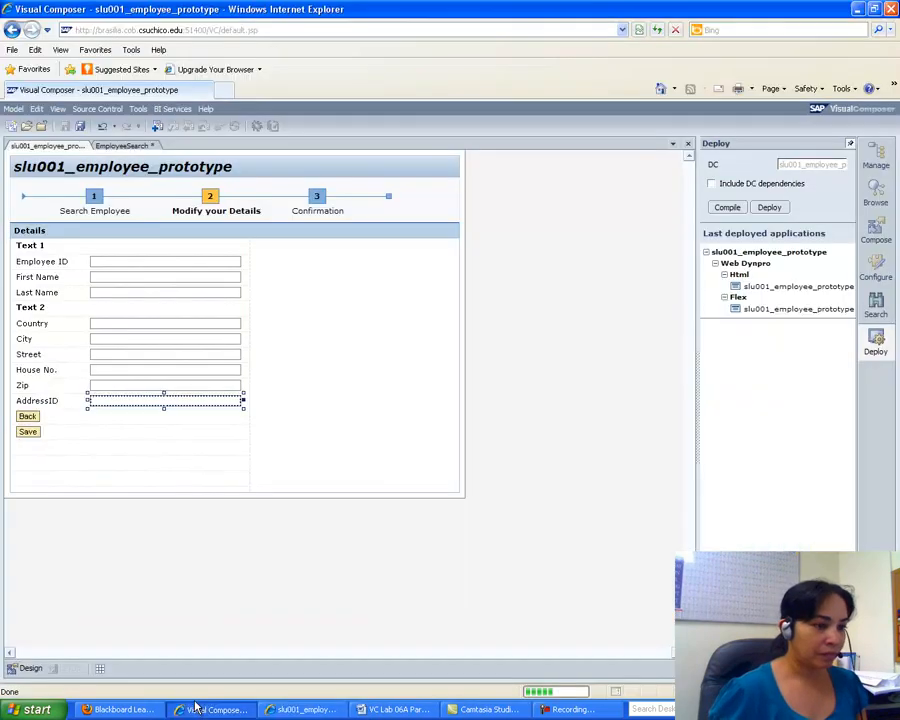
pyautogui.click(385, 708)
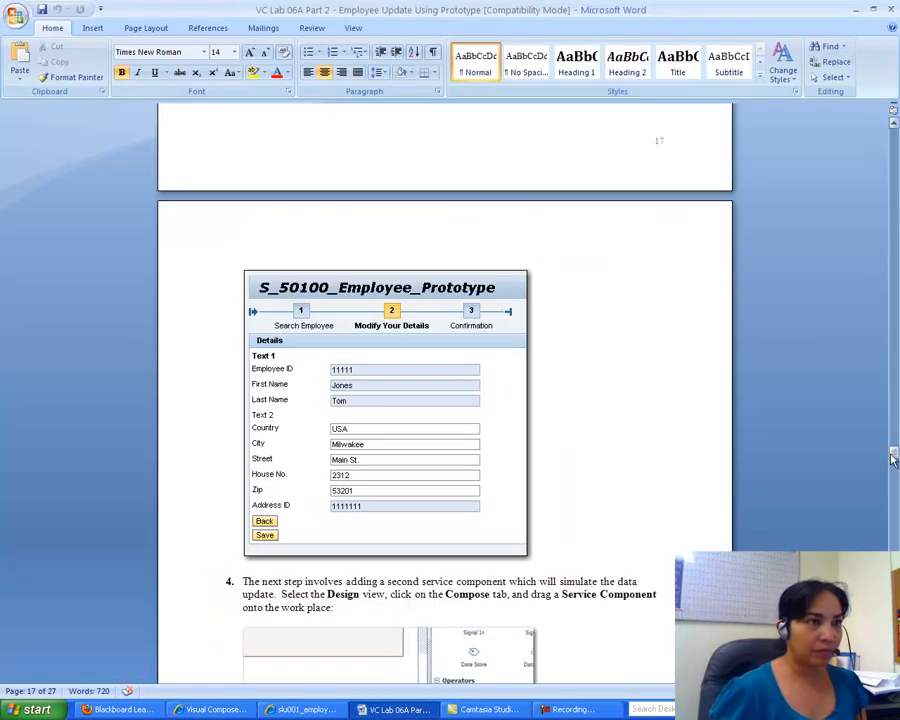
pyautogui.moveTo(896, 462); pyautogui.dragTo(896, 451)
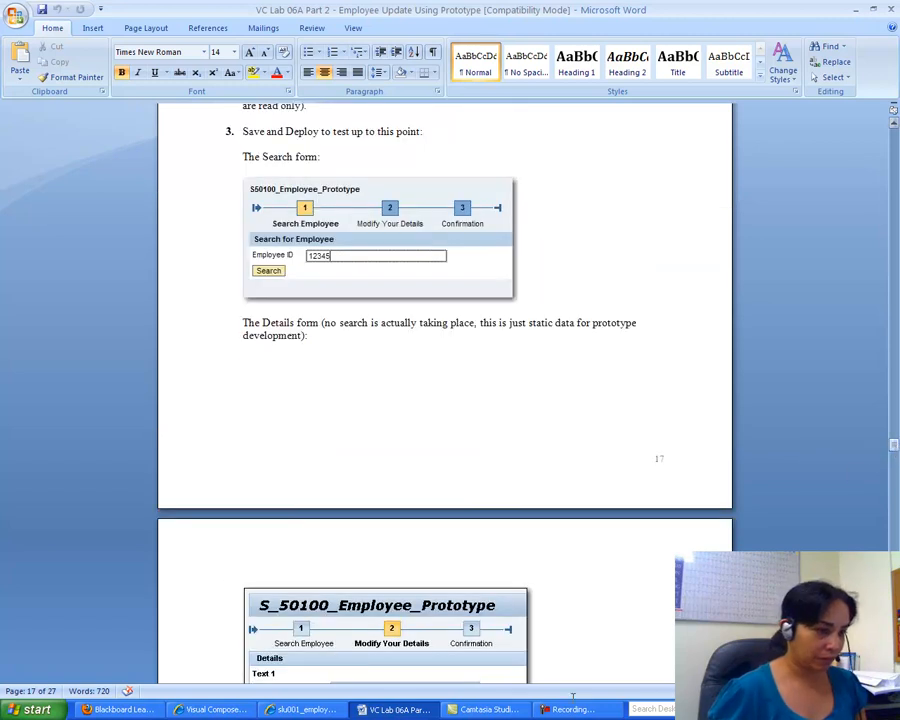
pyautogui.click(333, 710)
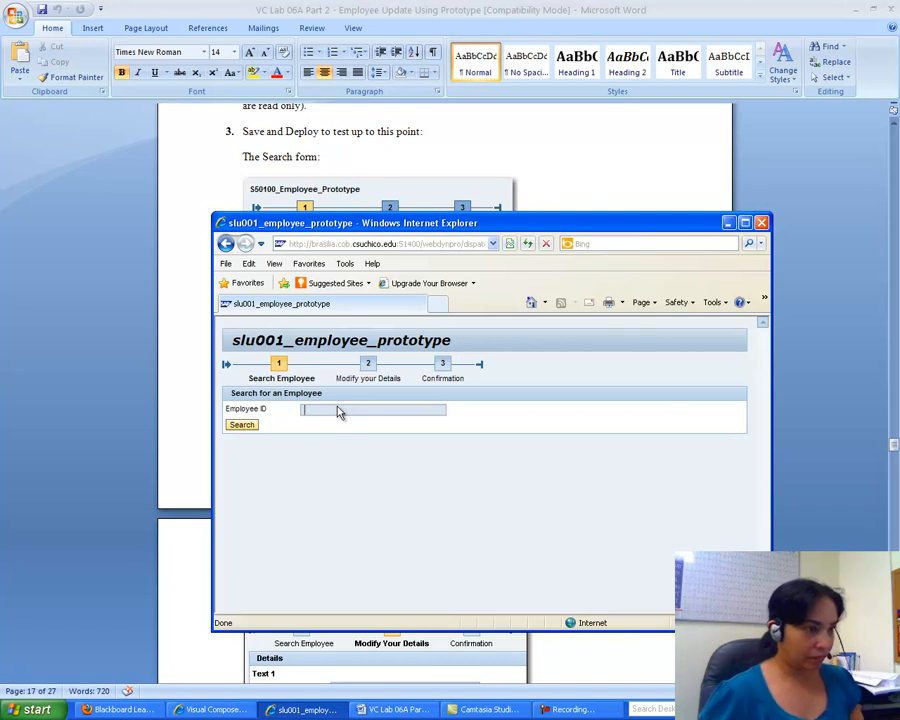
# Run the employee search to reach Modify your Details, then return to Visual Composer.
pyautogui.click(242, 425)
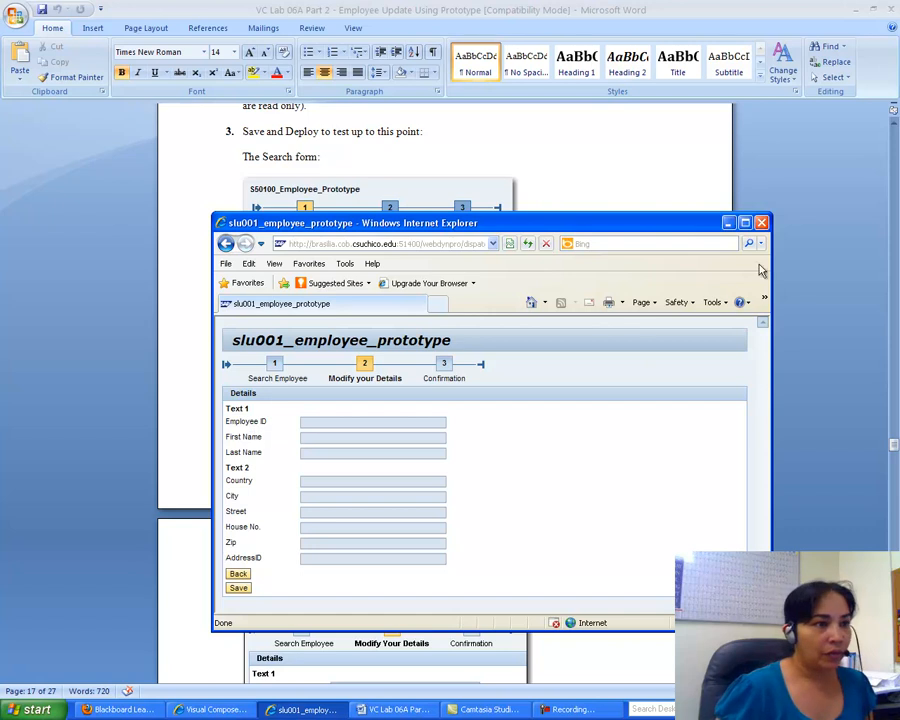
pyautogui.moveTo(643, 228); pyautogui.dragTo(637, 111)
pyautogui.moveTo(893, 441); pyautogui.dragTo(895, 450)
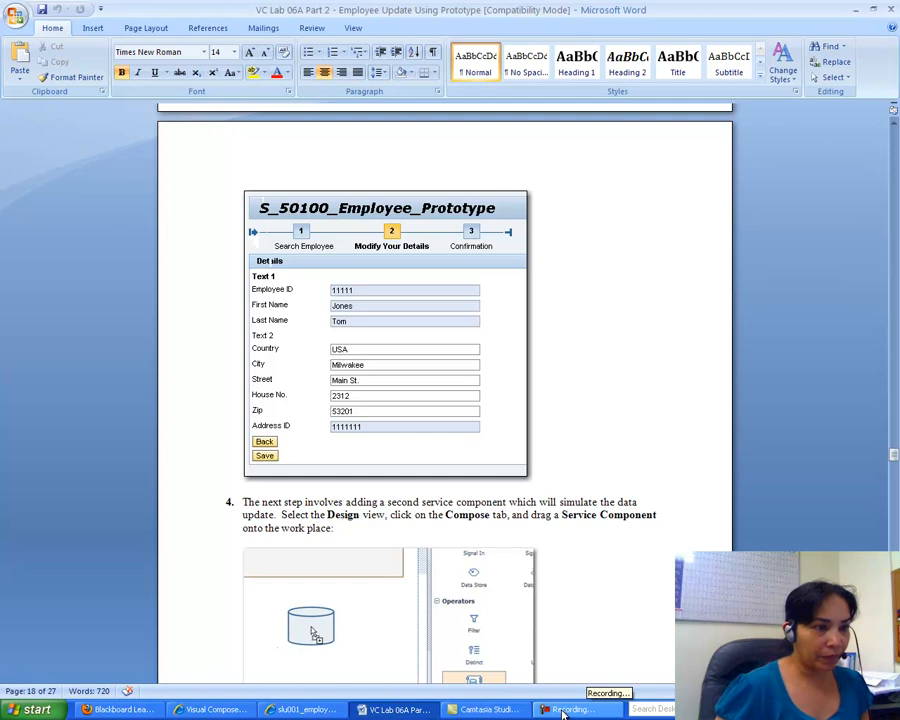
pyautogui.click(563, 710)
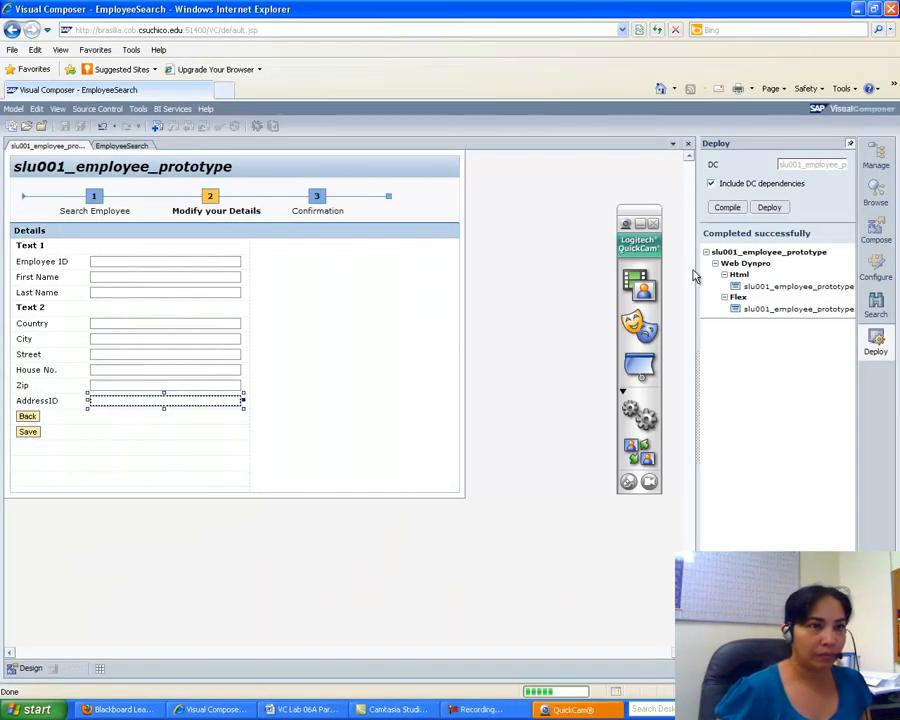
# Redeploy the employee prototype and open its new Html version in front.
pyautogui.click(653, 225)
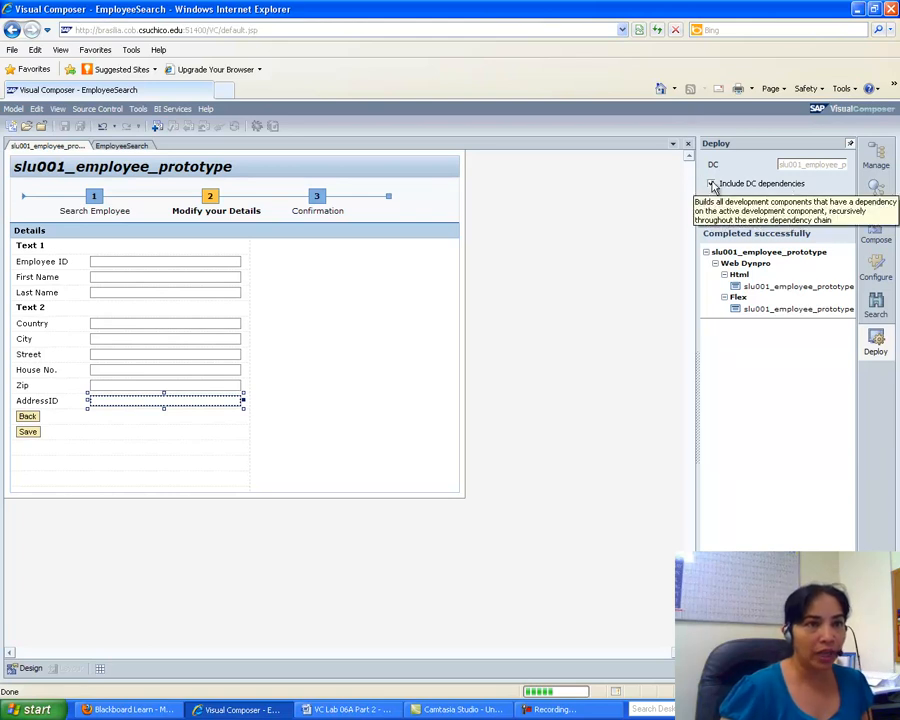
pyautogui.click(770, 207)
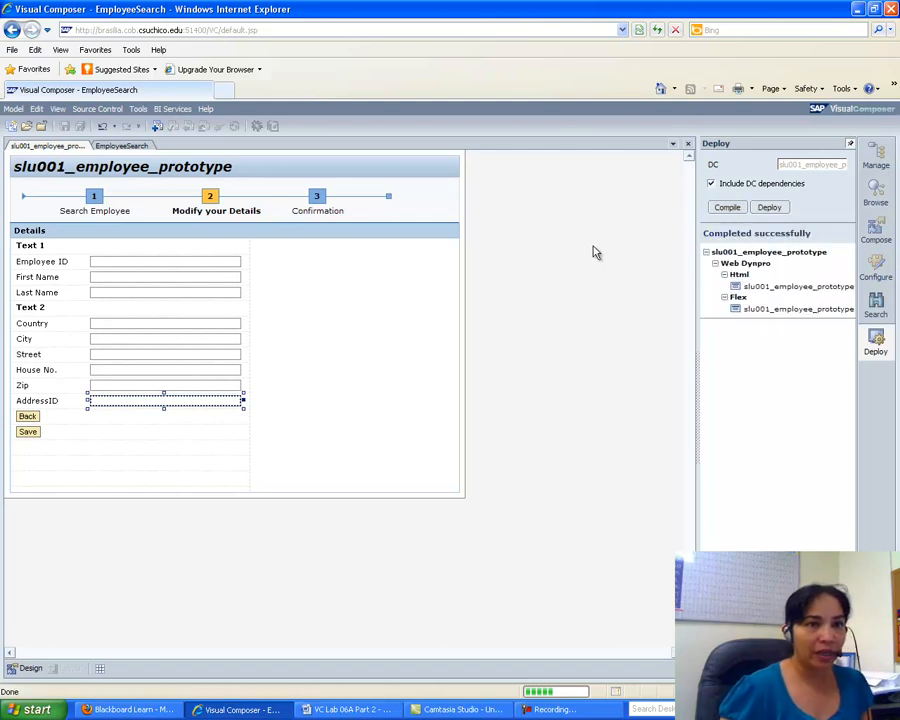
pyautogui.click(796, 289)
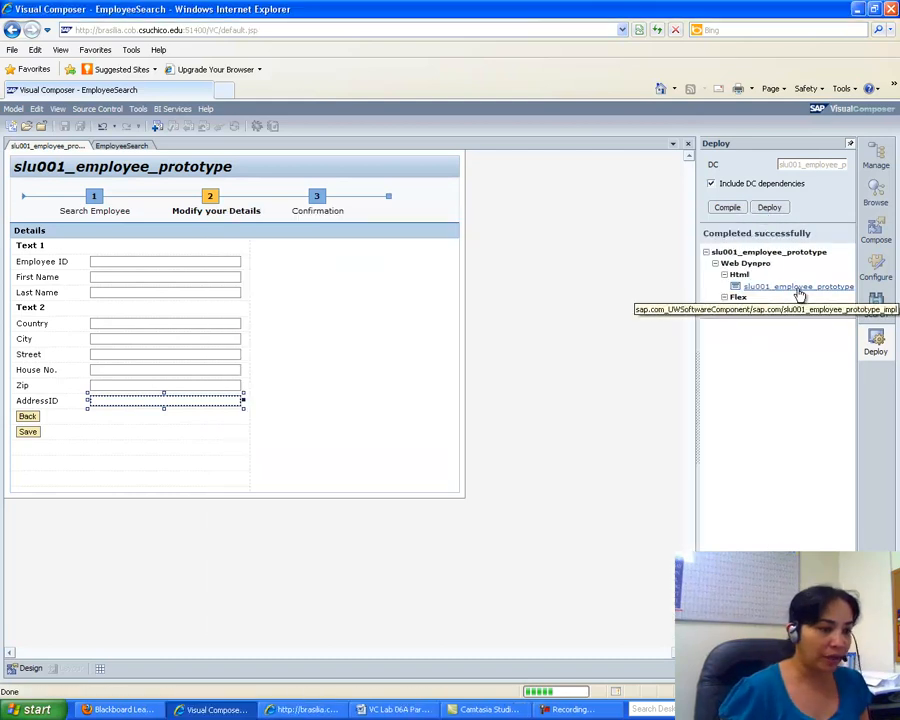
pyautogui.click(300, 710)
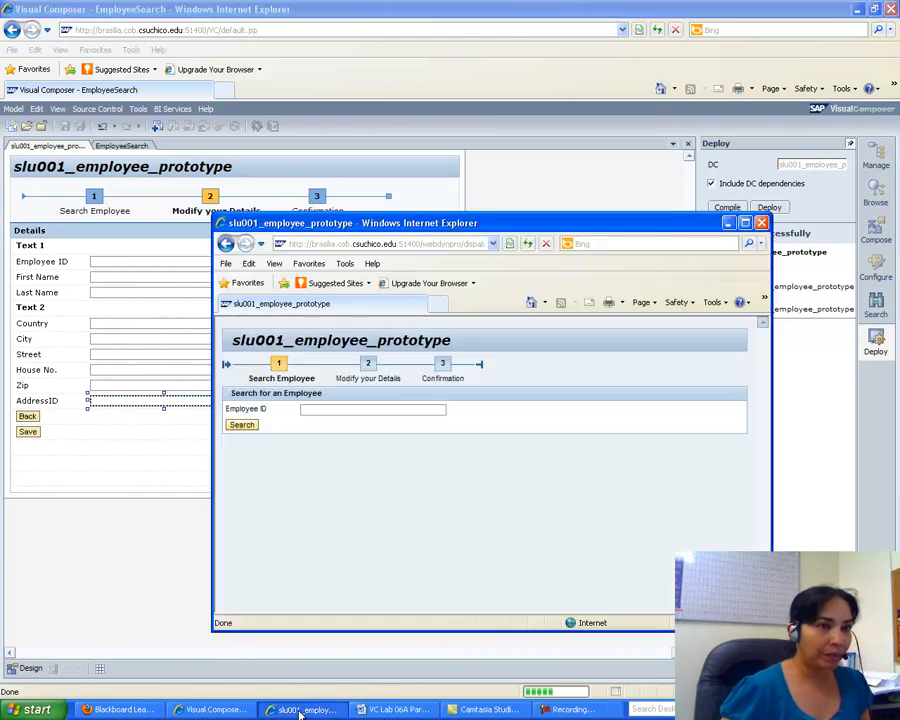
# Maximize the prototype window and search for Employee ID 12345 to reach the details step.
pyautogui.click(745, 222)
pyautogui.click(96, 195)
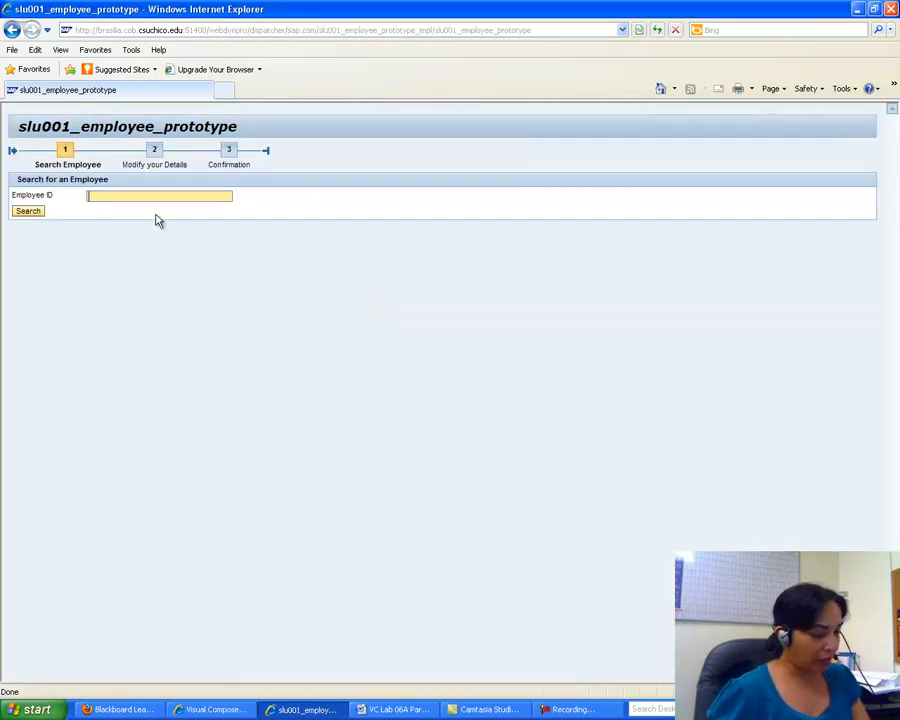
pyautogui.write('12345')
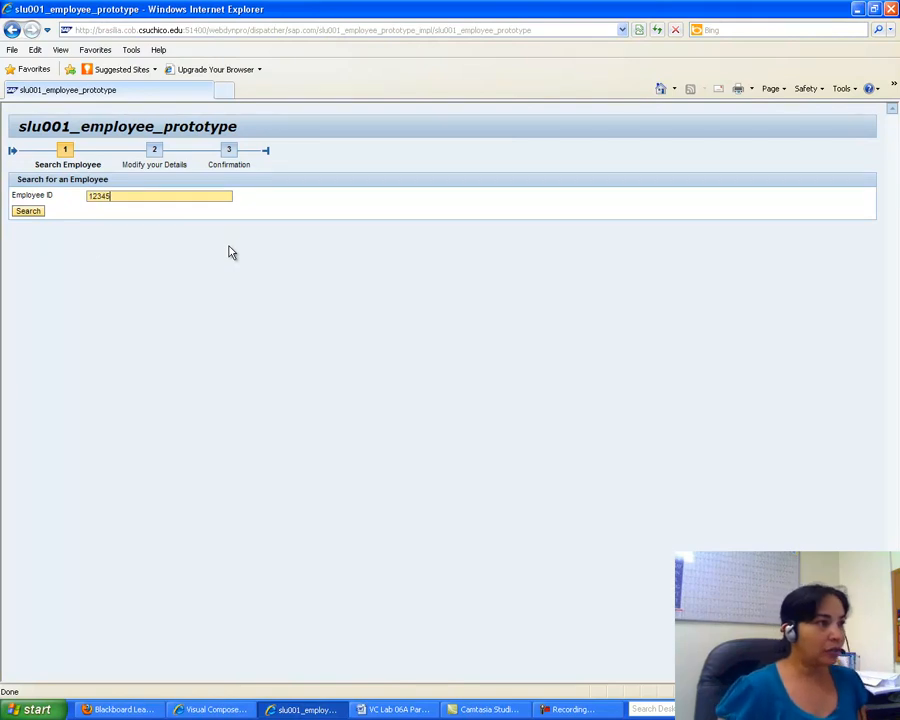
pyautogui.click(30, 214)
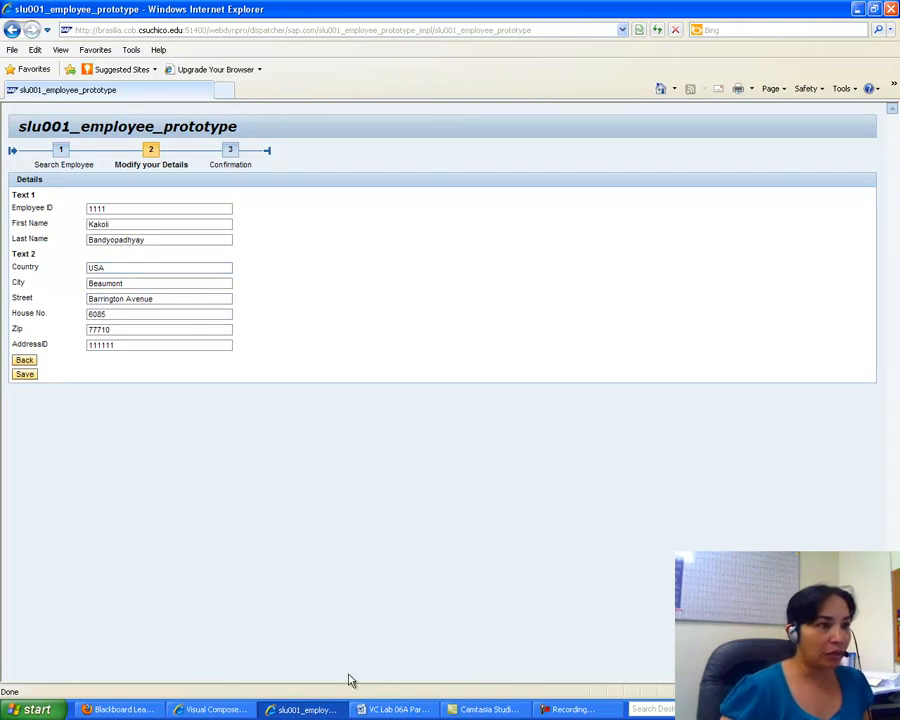
# Compare the populated Modify Your Details screen against the lab guide's screenshot.
pyautogui.click(378, 708)
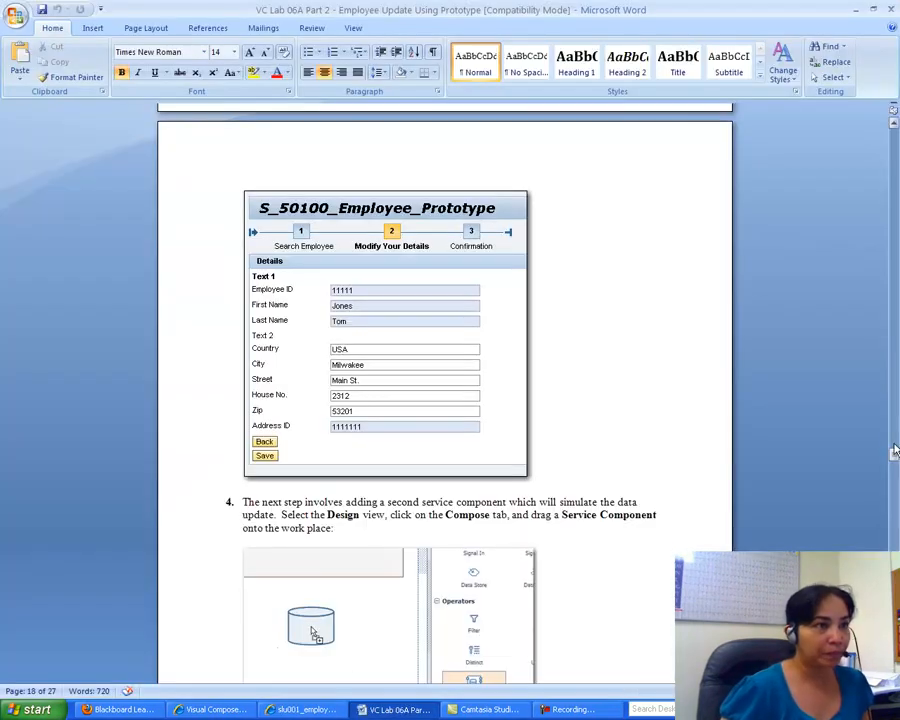
pyautogui.moveTo(895, 458); pyautogui.dragTo(895, 451)
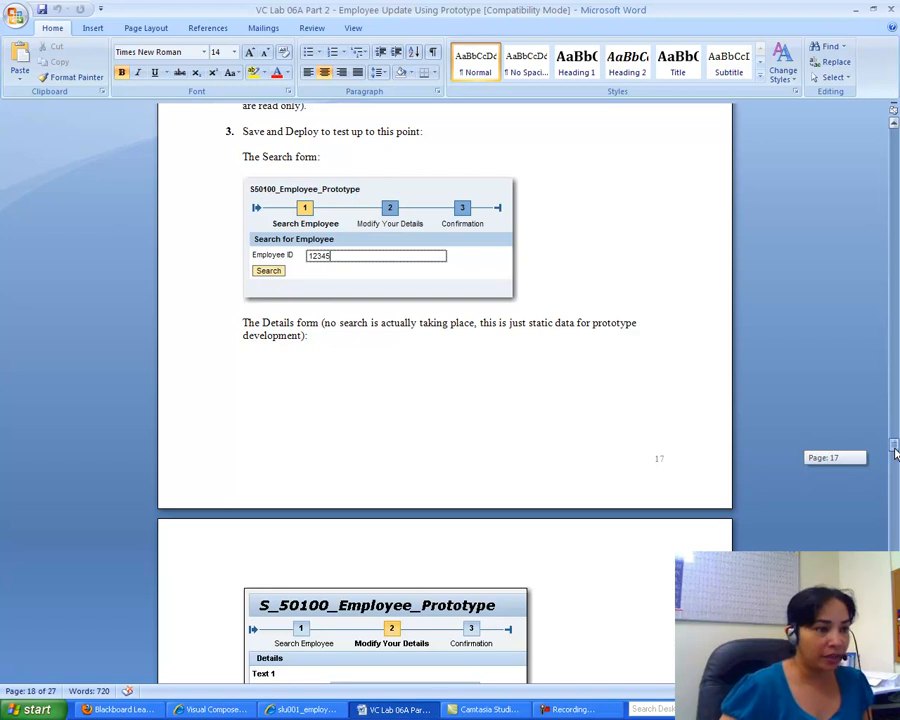
pyautogui.moveTo(895, 452); pyautogui.dragTo(895, 470)
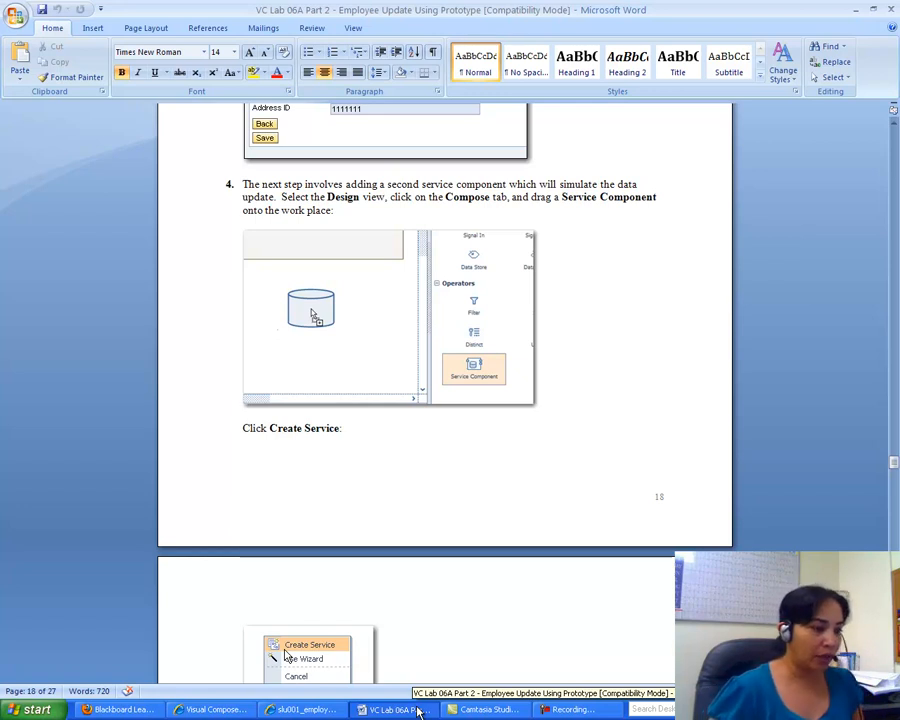
pyautogui.click(289, 714)
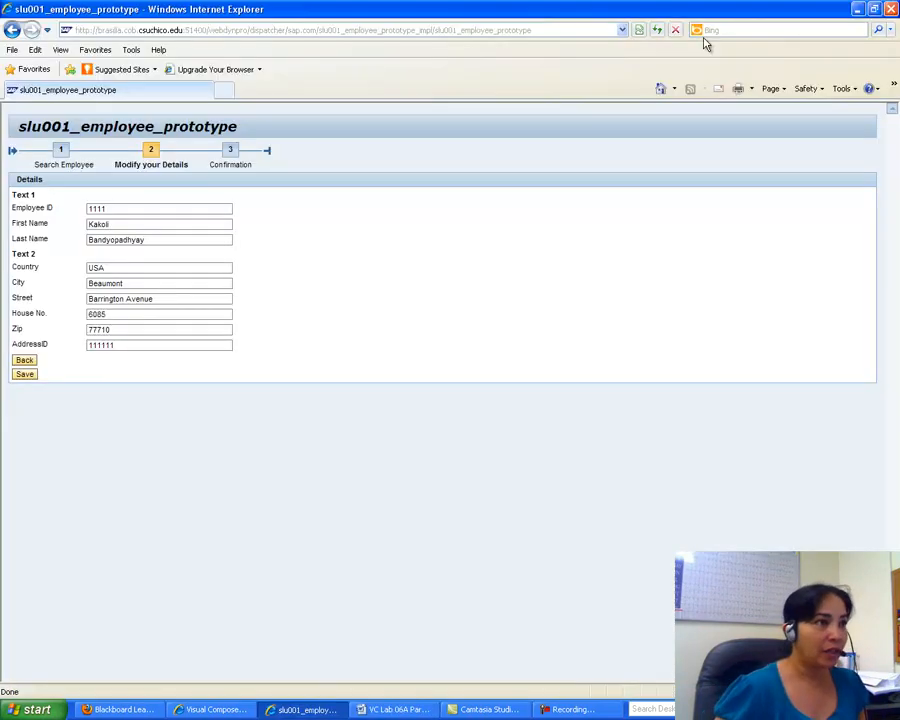
# Close the prototype browser window and switch Visual Composer to the design diagram.
pyautogui.click(891, 9)
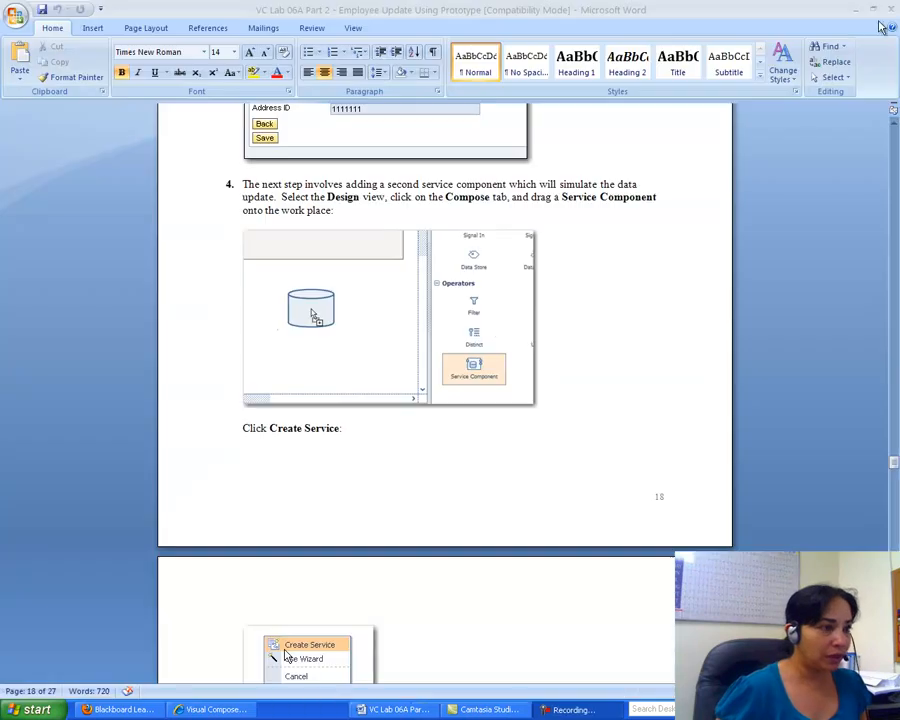
pyautogui.click(237, 711)
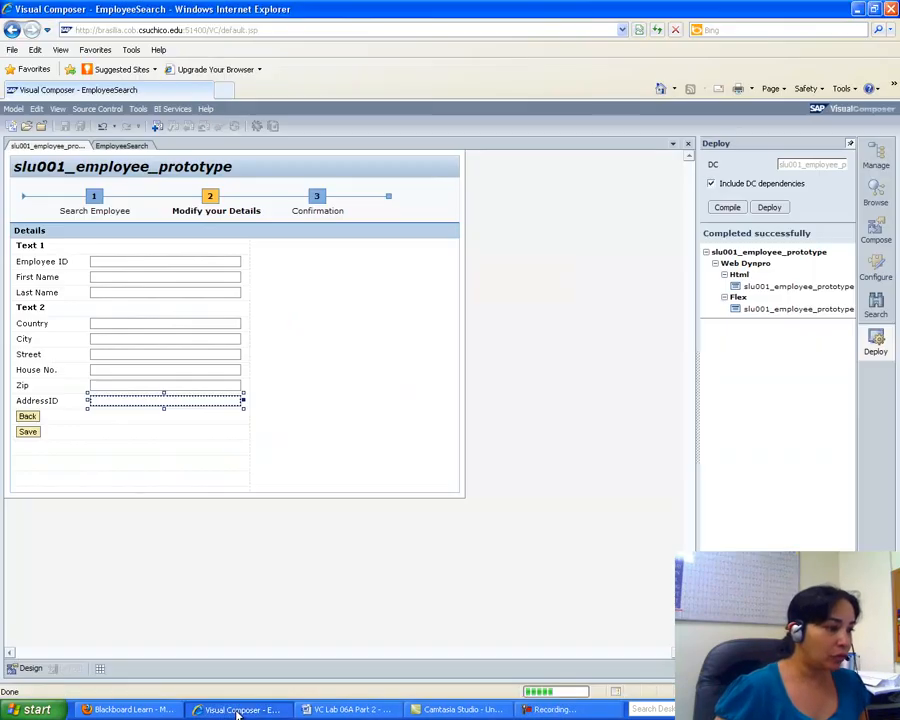
pyautogui.click(28, 669)
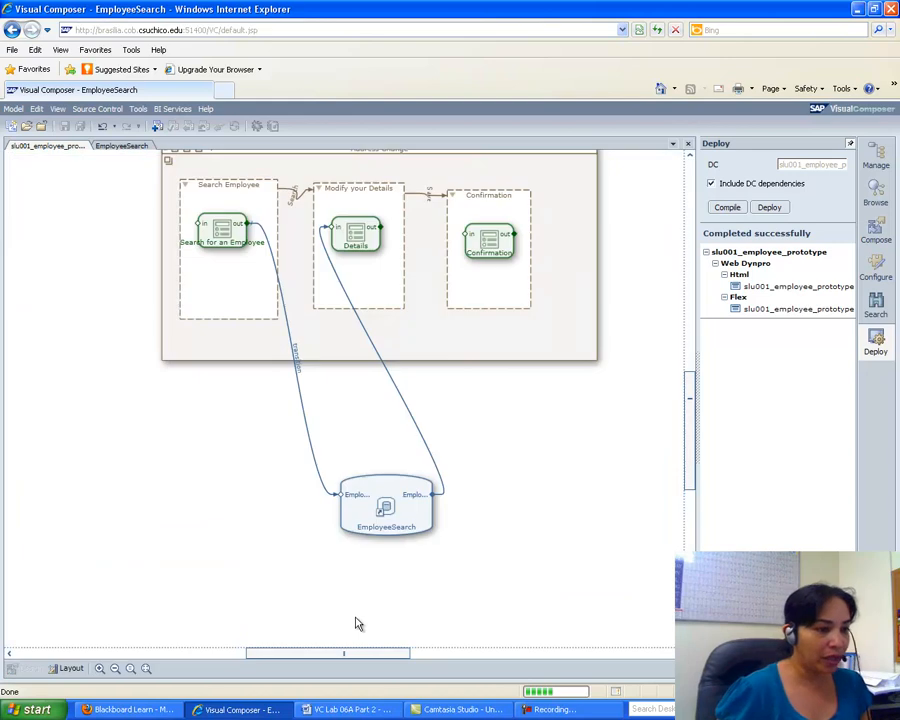
# Scroll the lab guide to the Create Service step, then return to Visual Composer.
pyautogui.click(352, 710)
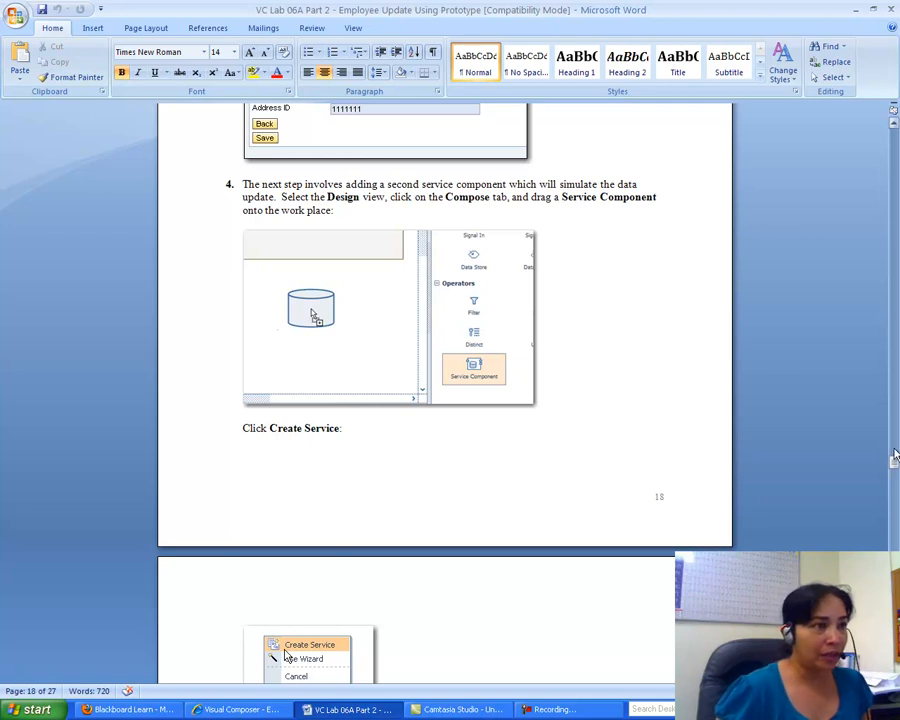
pyautogui.moveTo(895, 465); pyautogui.dragTo(895, 480)
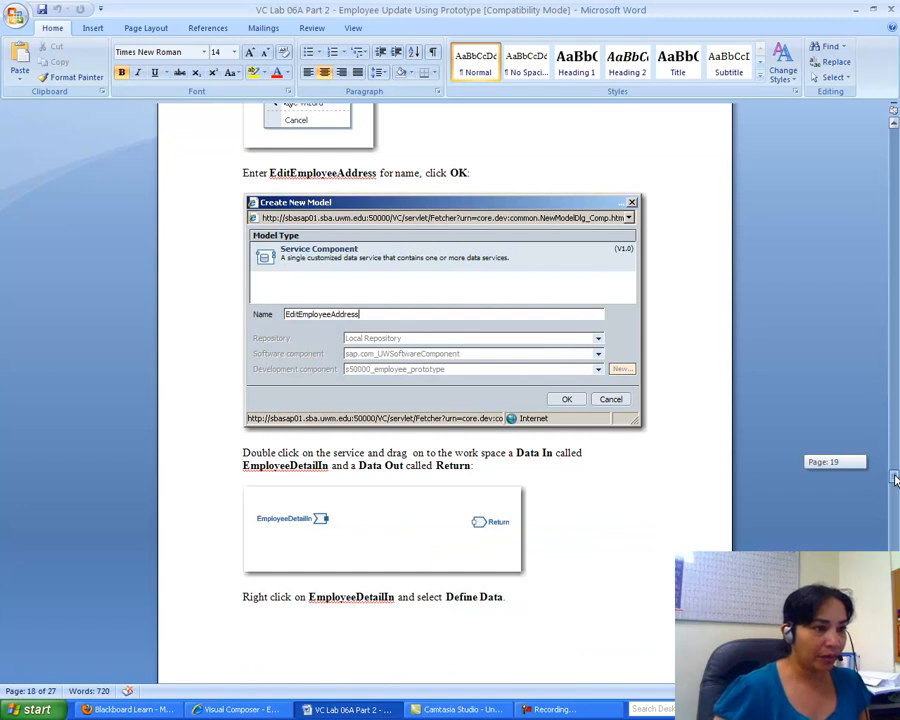
pyautogui.moveTo(895, 479)
pyautogui.mouseDown()
pyautogui.moveTo(895, 519)
pyautogui.moveTo(895, 476)
pyautogui.mouseUp()
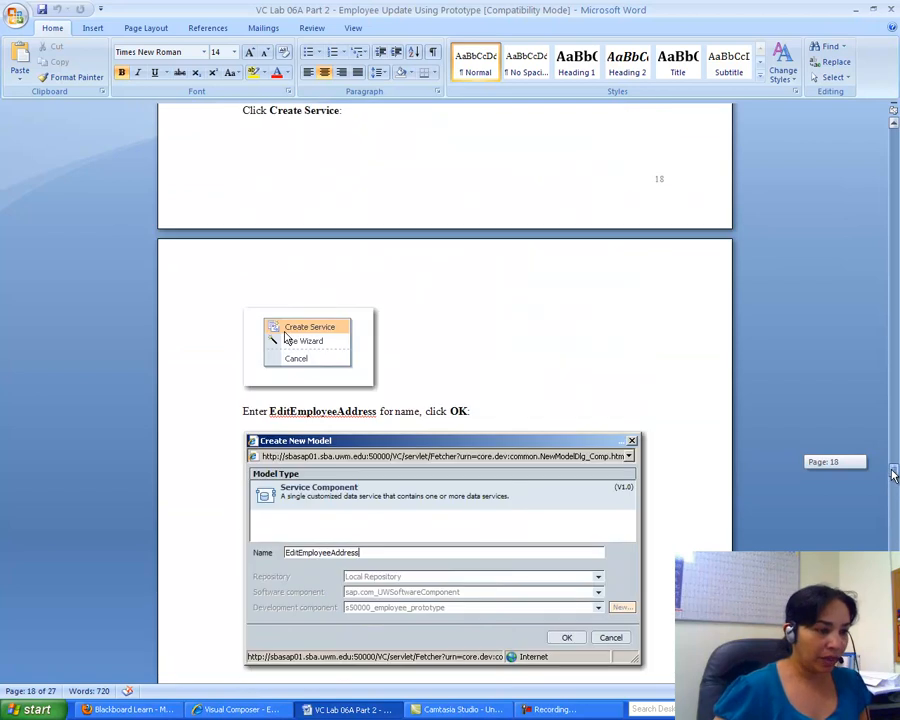
pyautogui.click(284, 710)
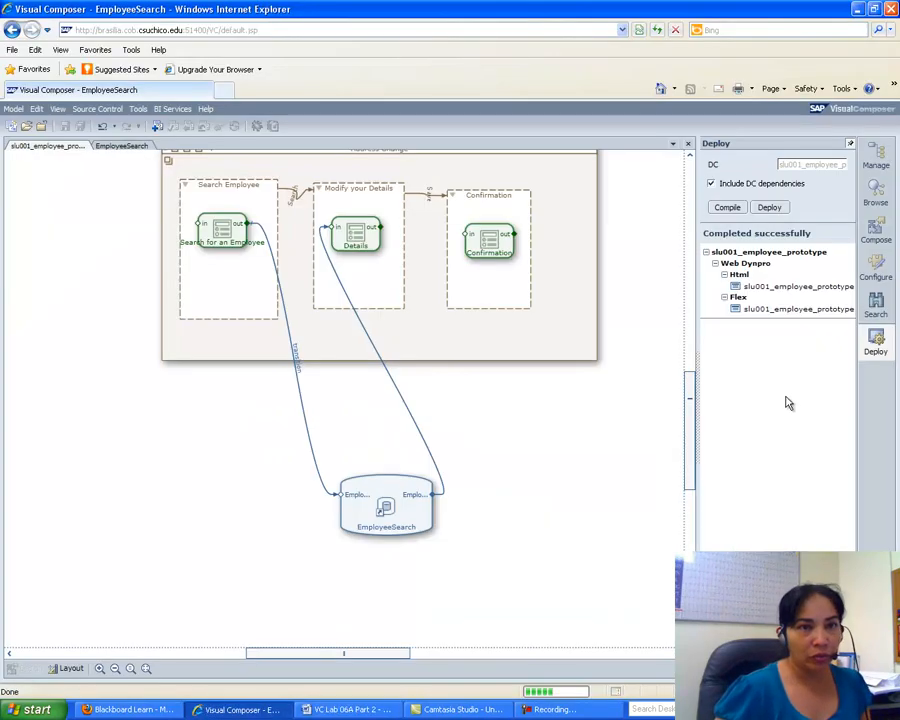
# Drop a Service Component on the diagram and create a service named EditEmployeeAddress.
pyautogui.click(875, 230)
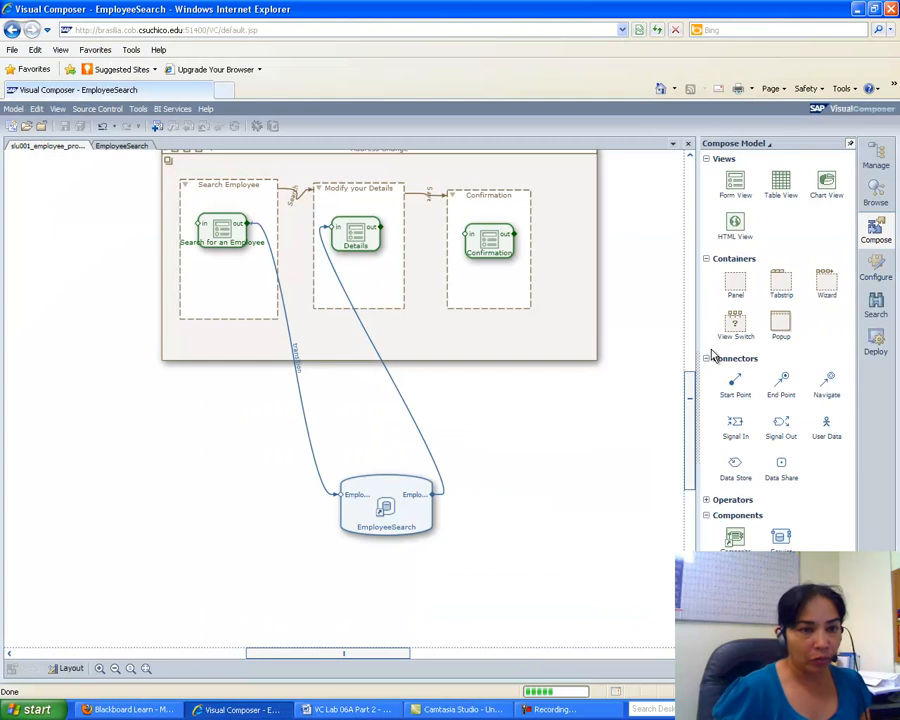
pyautogui.moveTo(778, 537); pyautogui.dragTo(557, 506)
pyautogui.click(576, 455)
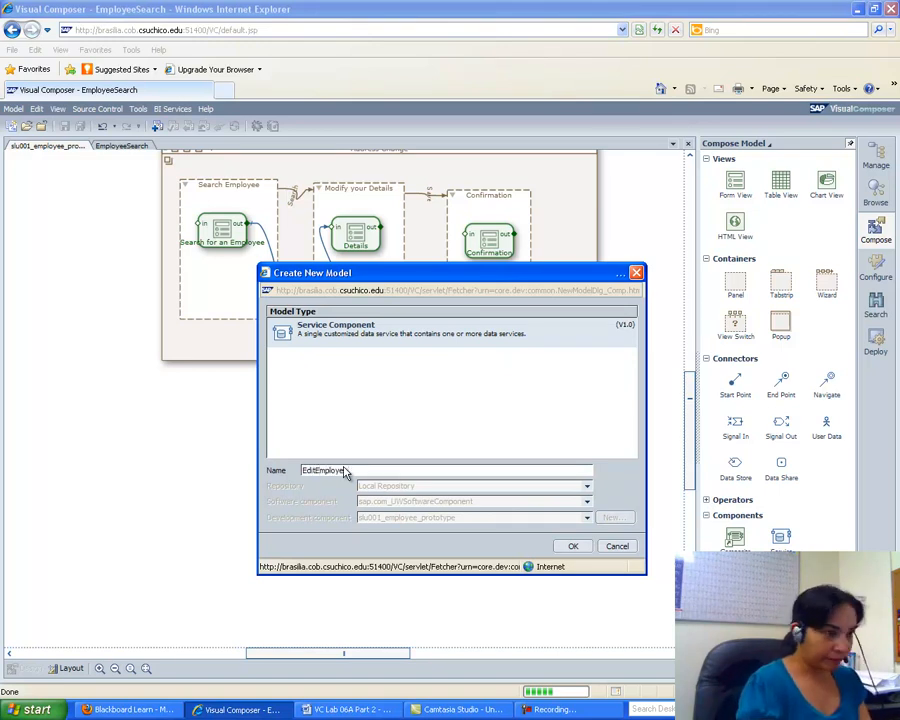
pyautogui.write('dress')
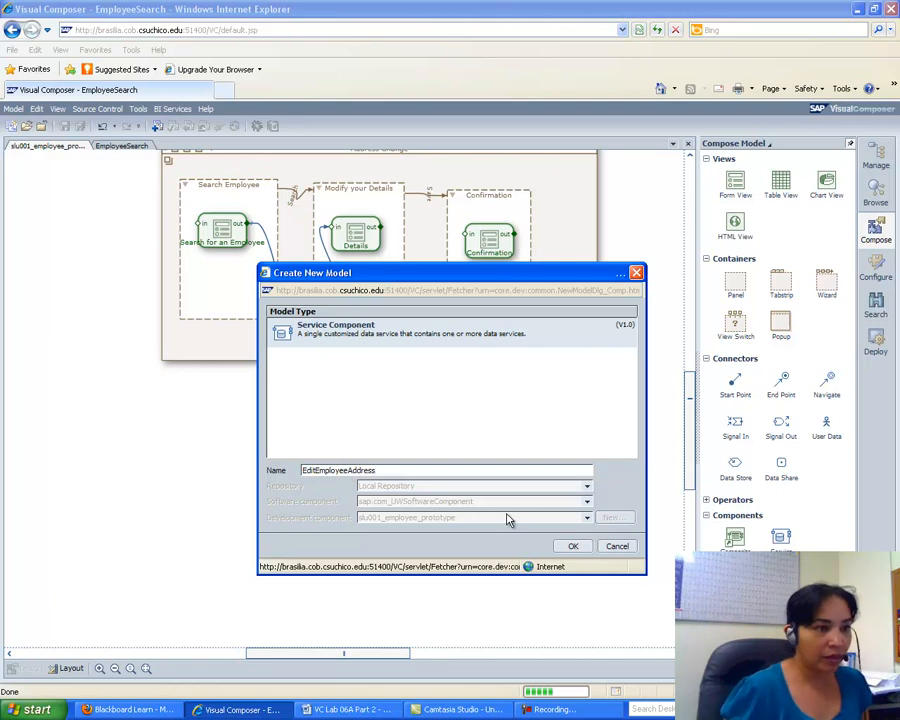
pyautogui.click(576, 546)
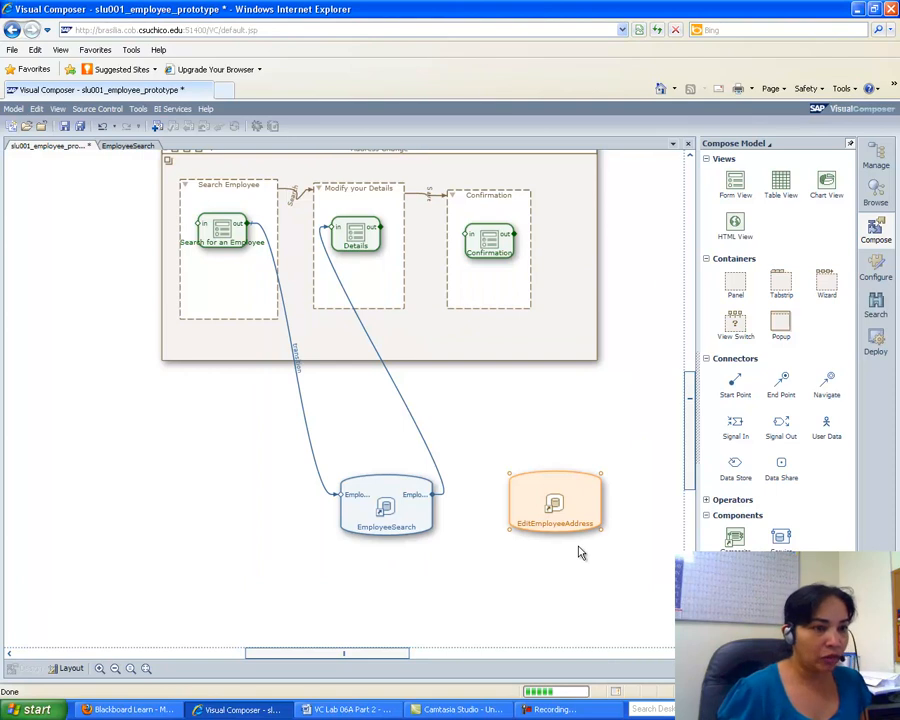
# Read ahead in the lab guide's next instructions, then return to Visual Composer.
pyautogui.click(352, 709)
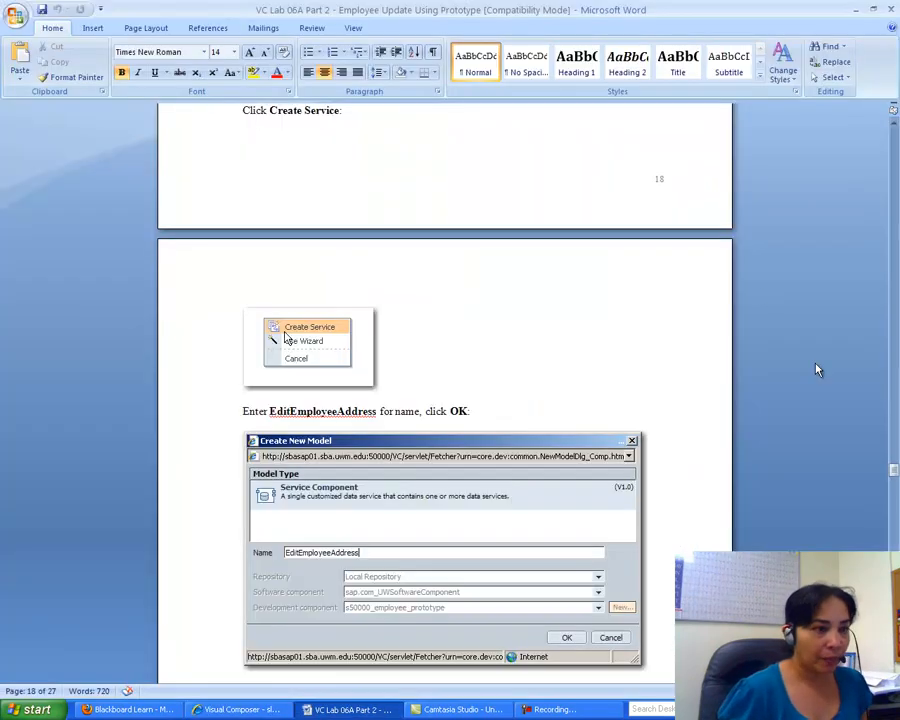
pyautogui.moveTo(893, 471); pyautogui.dragTo(893, 482)
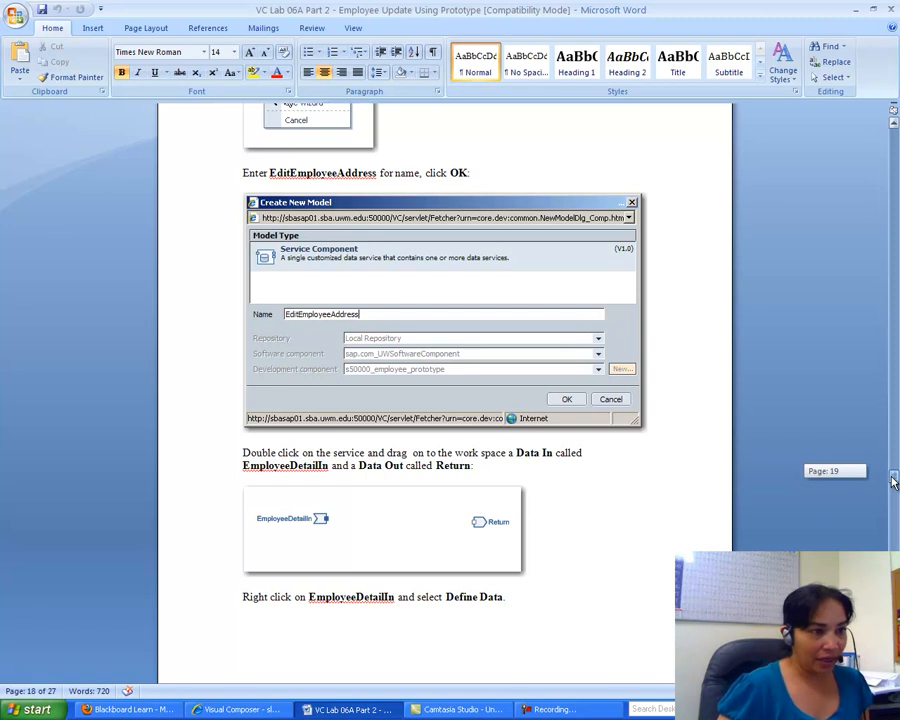
pyautogui.moveTo(892, 482); pyautogui.dragTo(892, 487)
pyautogui.click(245, 711)
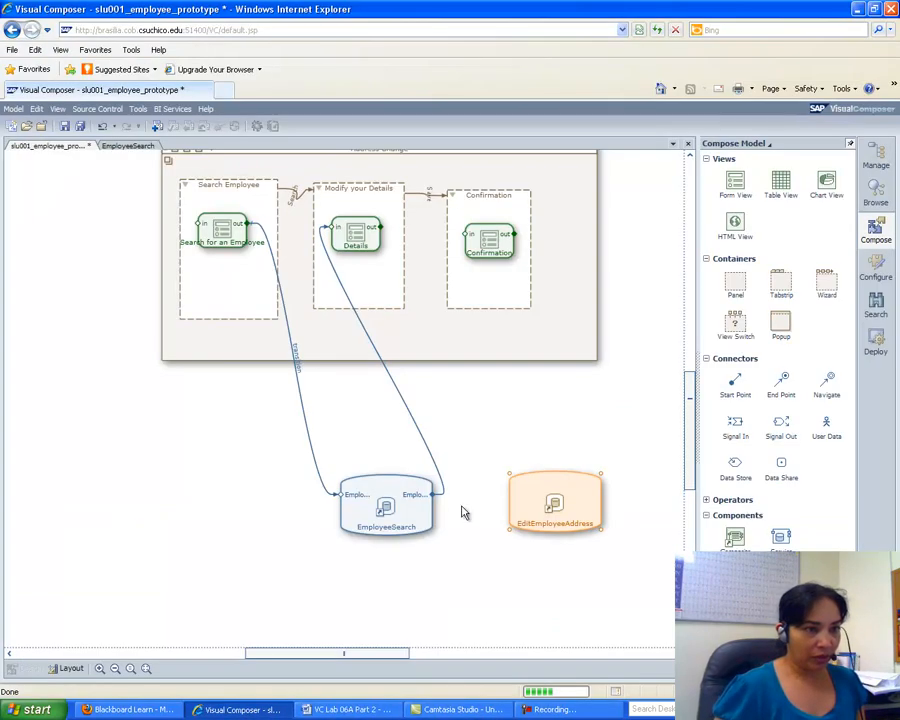
# Inside EditEmployeeAddress, add a Data In connector and rename it EmployeeDetailIn.
pyautogui.doubleClick(546, 497)
pyautogui.moveTo(752, 296); pyautogui.dragTo(290, 362)
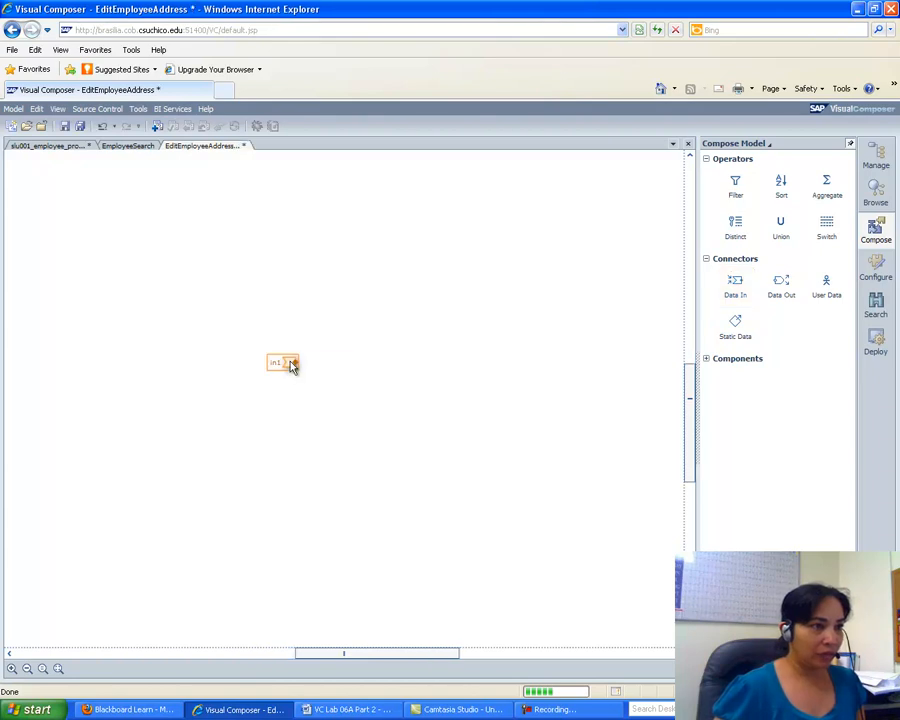
pyautogui.rightClick(289, 360)
pyautogui.click(318, 367)
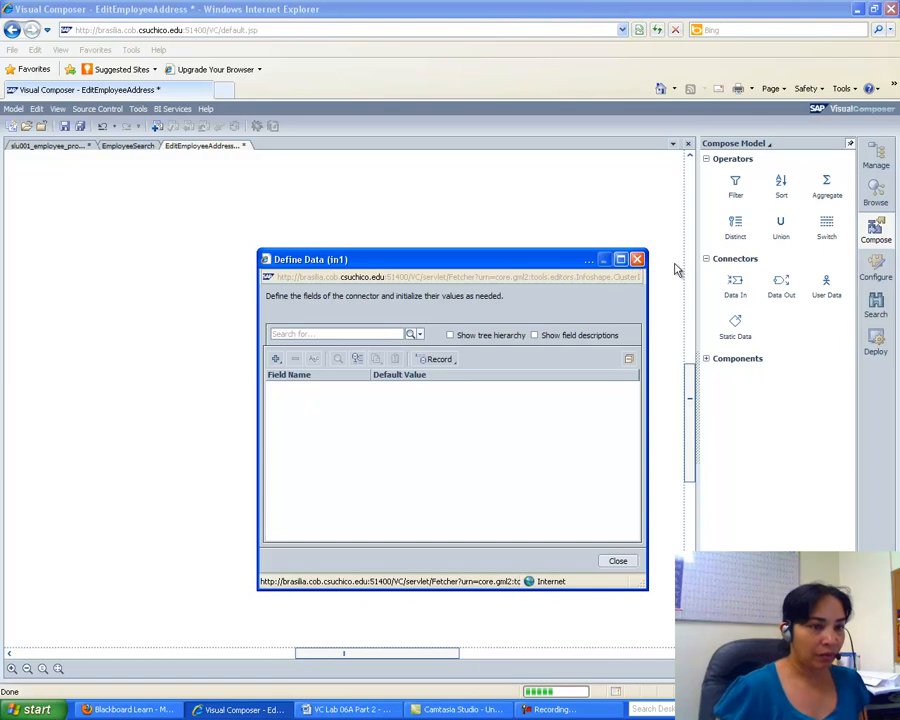
pyautogui.click(618, 560)
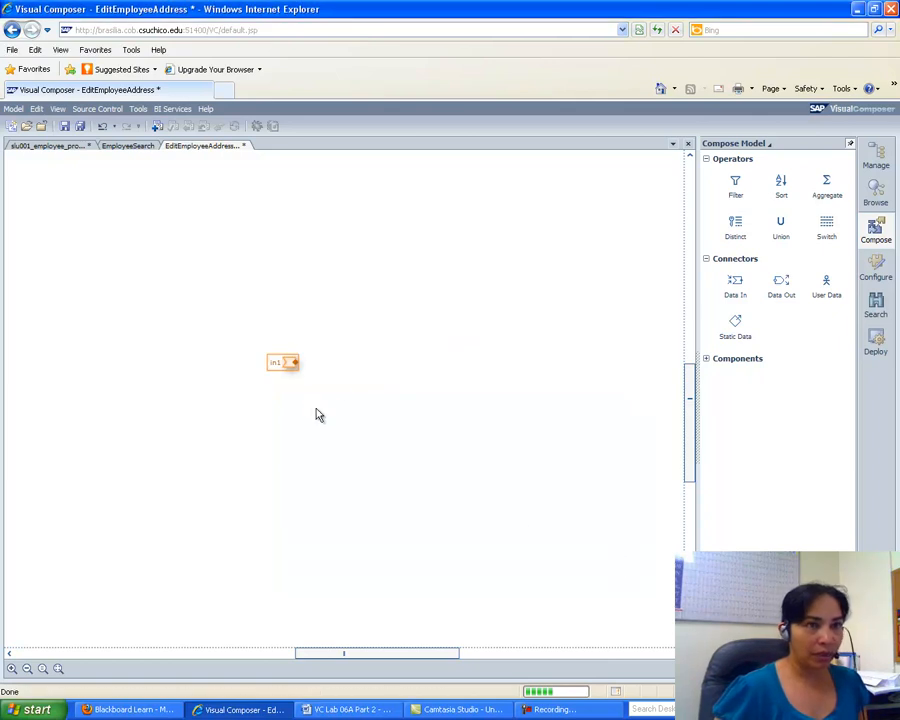
pyautogui.doubleClick(289, 364)
pyautogui.moveTo(783, 174); pyautogui.dragTo(727, 177)
pyautogui.write('EmployeeDetailIn')
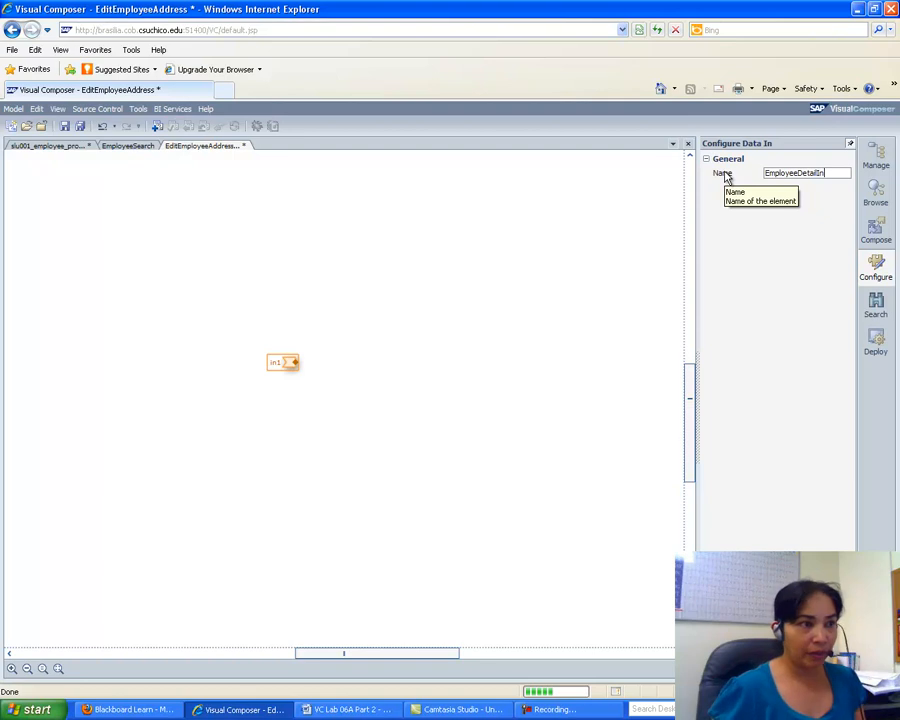
pyautogui.press('Return')
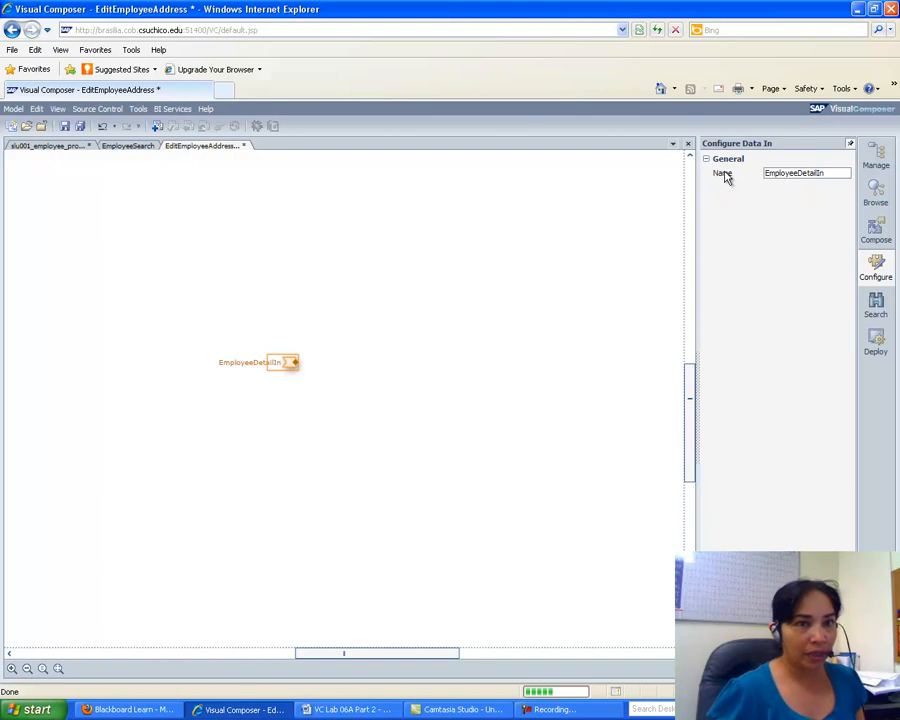
# Add a Data Out connector named Return to the service.
pyautogui.click(875, 232)
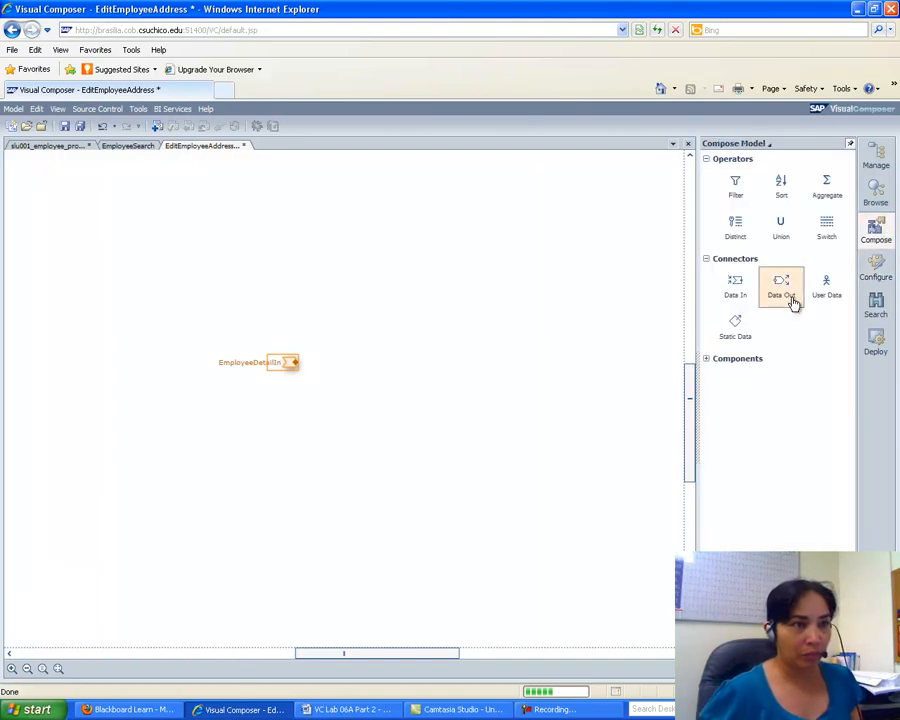
pyautogui.moveTo(788, 292); pyautogui.dragTo(486, 362)
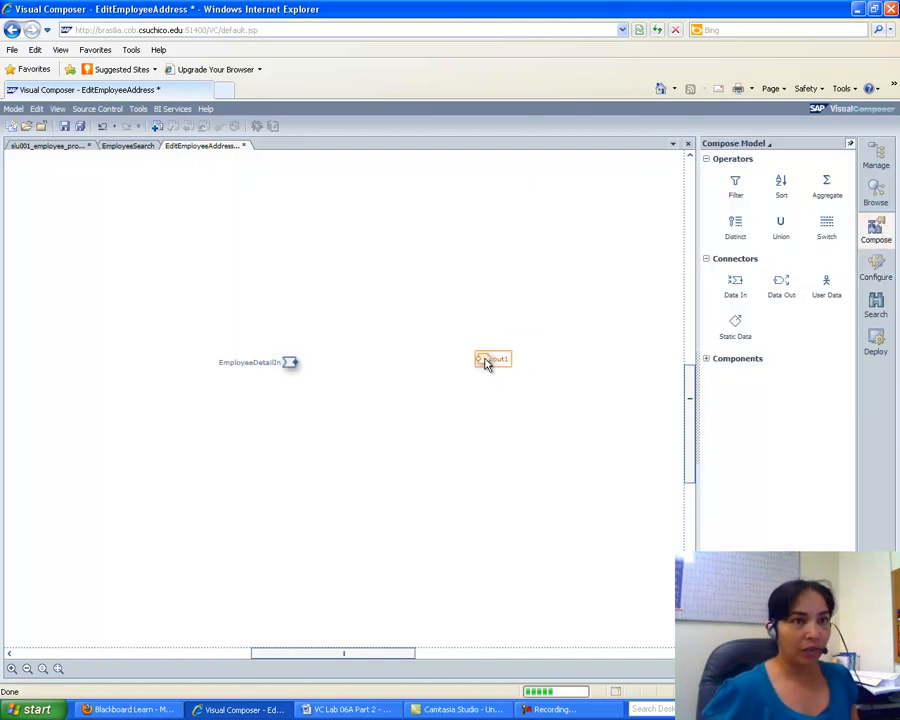
pyautogui.write('Return')
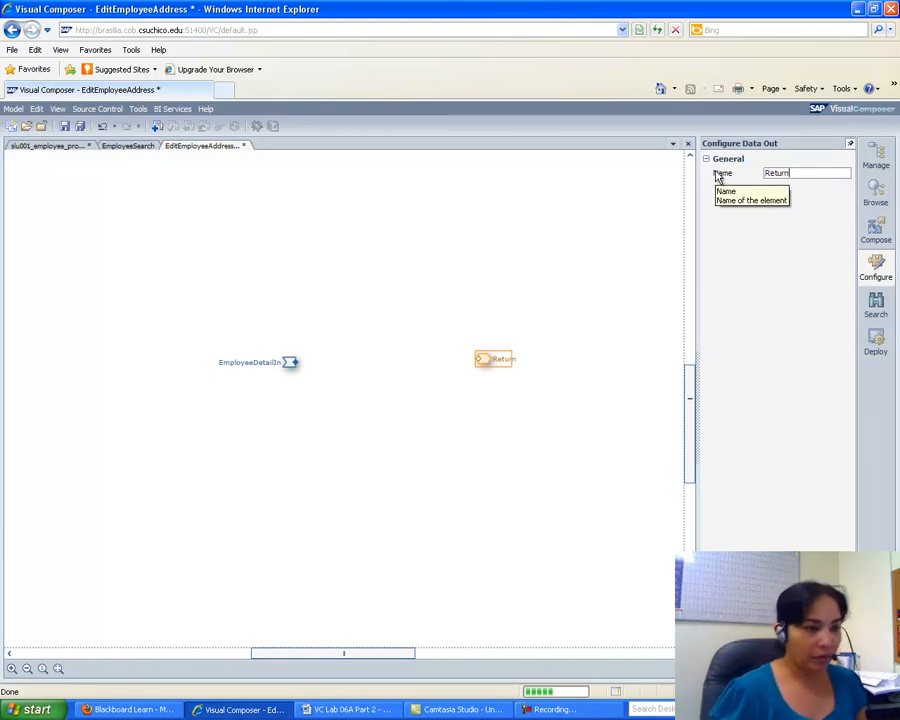
pyautogui.click(352, 709)
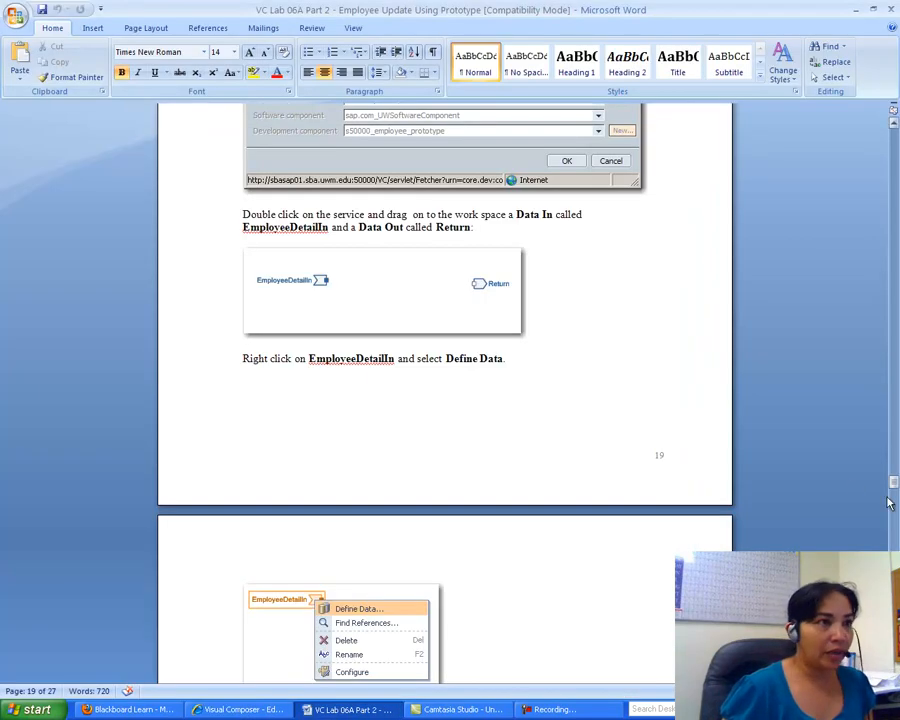
# Scroll the lab document to the Define Data instructions for EmployeeDetailIn.
pyautogui.moveTo(894, 484); pyautogui.dragTo(894, 484)
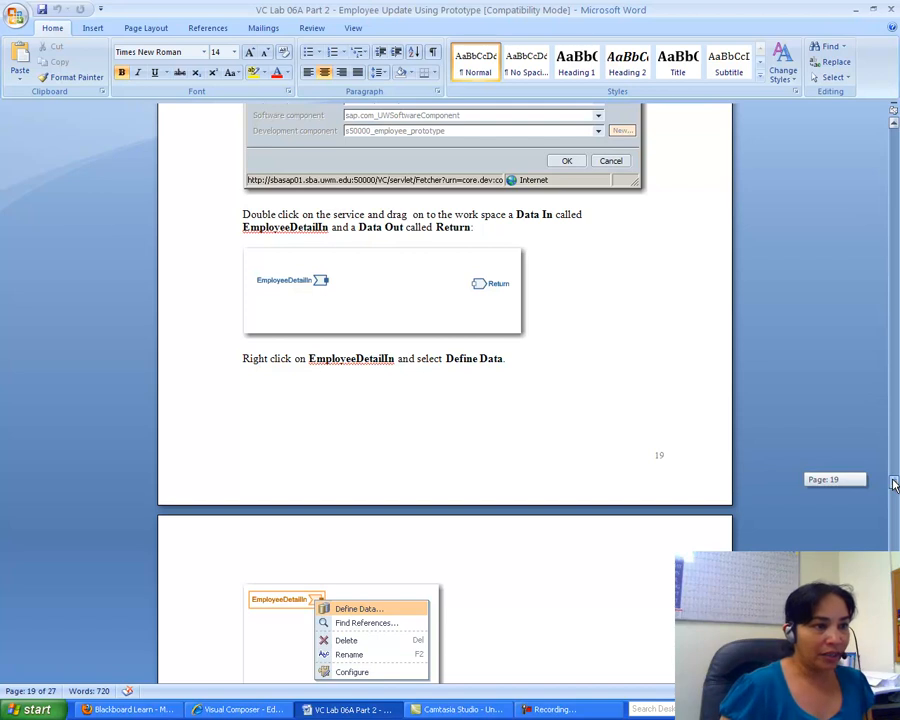
pyautogui.moveTo(894, 484); pyautogui.dragTo(894, 496)
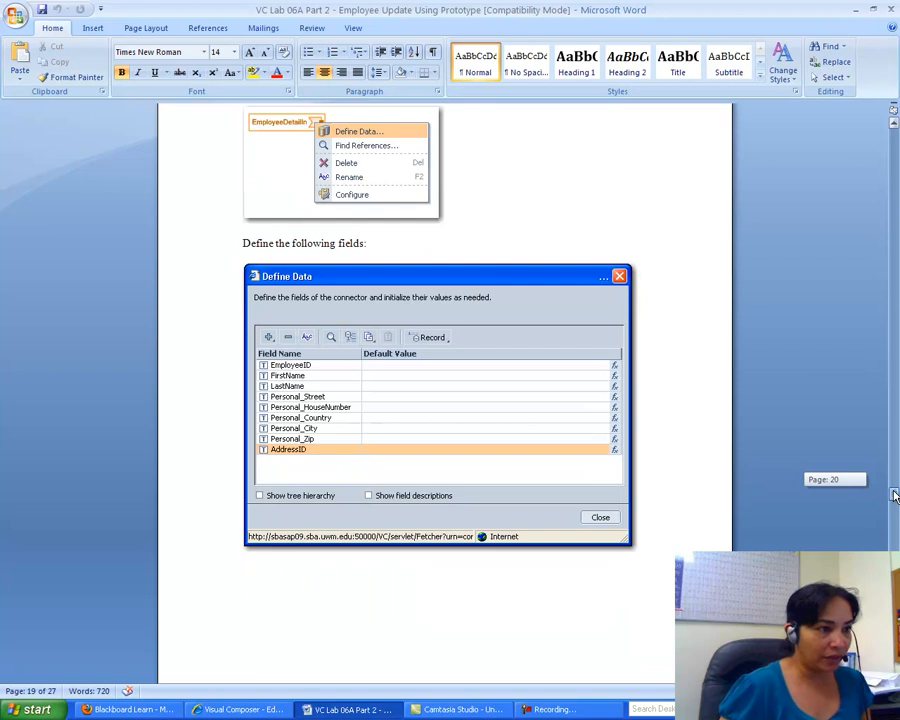
pyautogui.moveTo(894, 496); pyautogui.dragTo(894, 505)
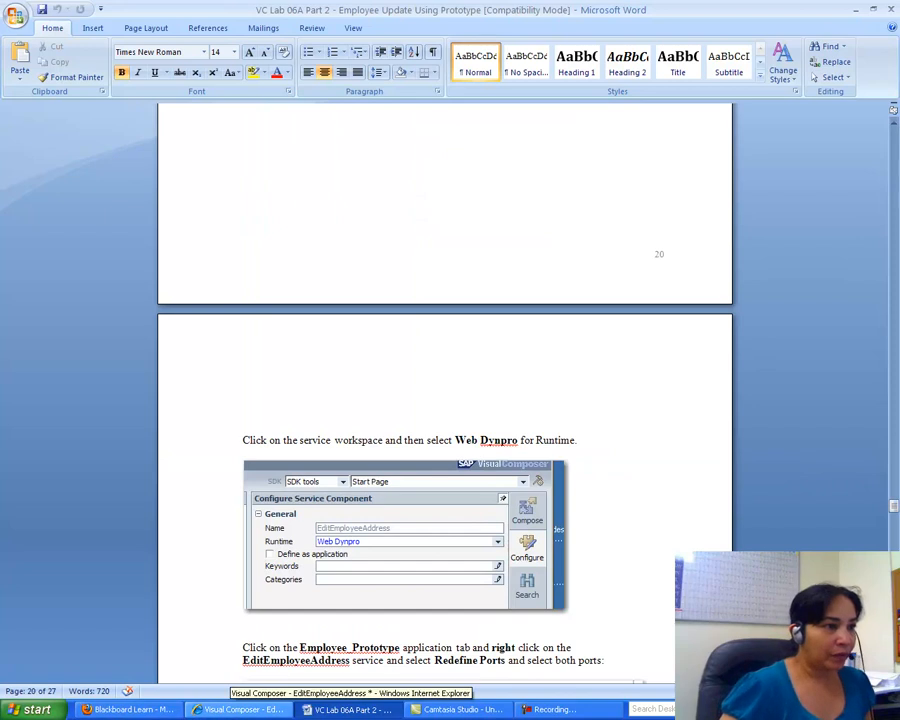
pyautogui.click(237, 709)
# Open Define Data for EmployeeDetailIn and add an EmployeeID string field.
pyautogui.click(290, 363)
pyautogui.rightClick(289, 362)
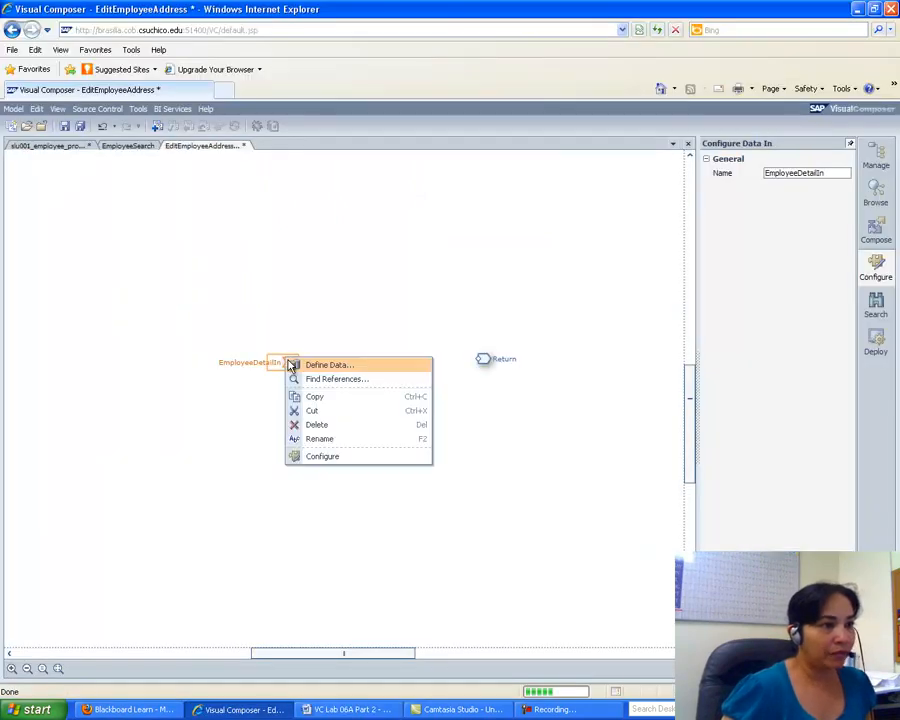
pyautogui.click(319, 366)
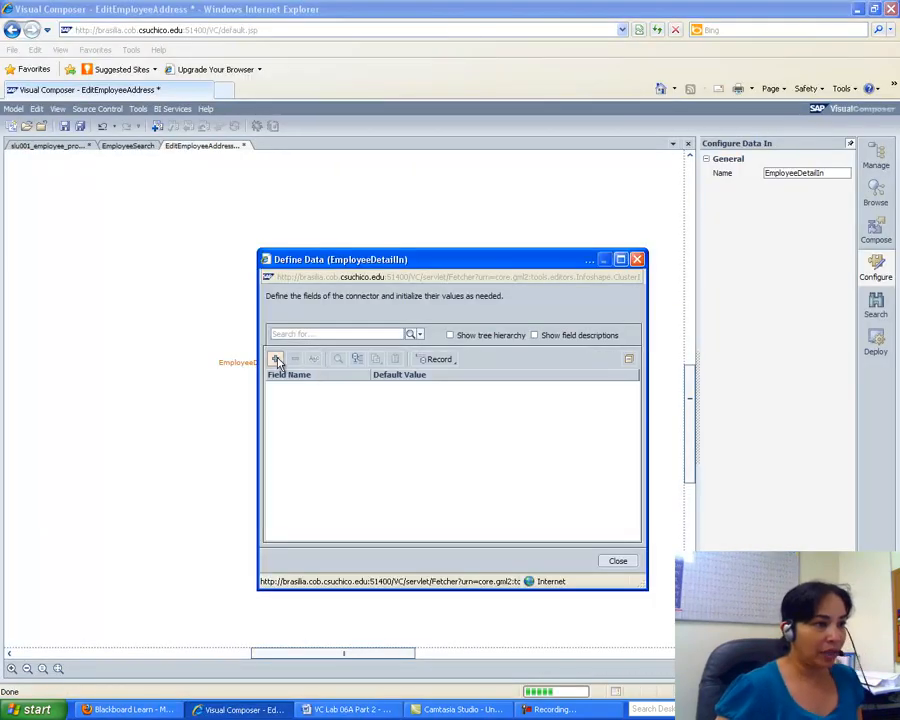
pyautogui.click(277, 359)
pyautogui.click(297, 375)
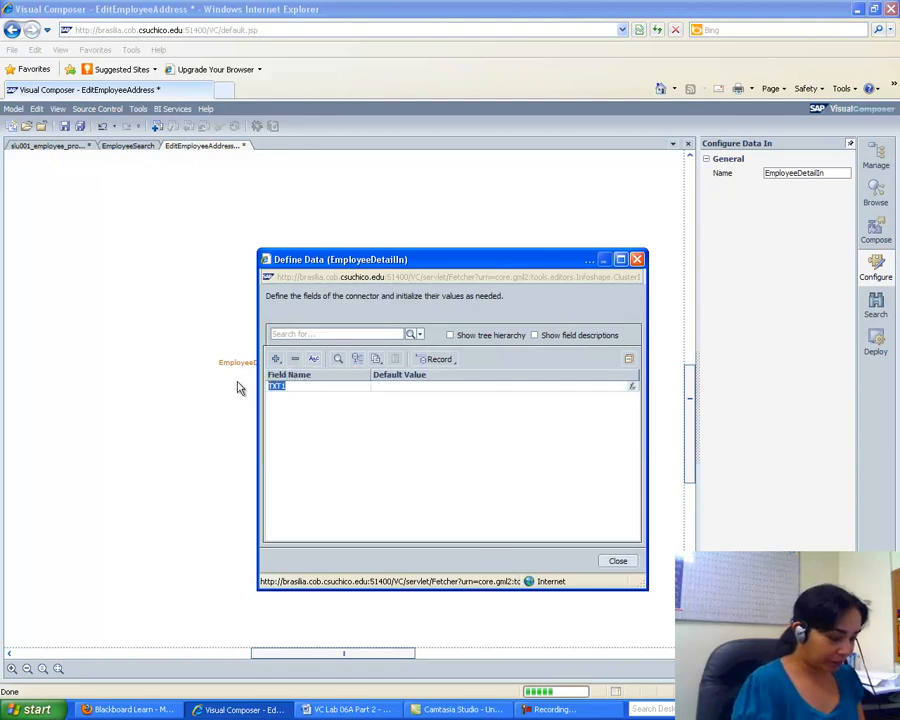
pyautogui.write('Employee')
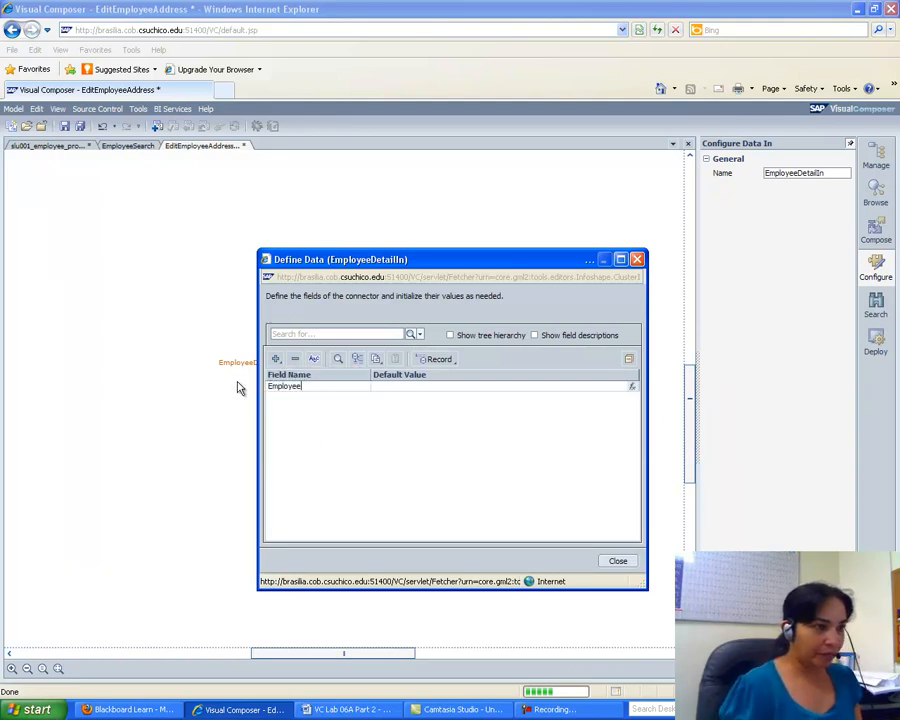
pyautogui.press('Return')
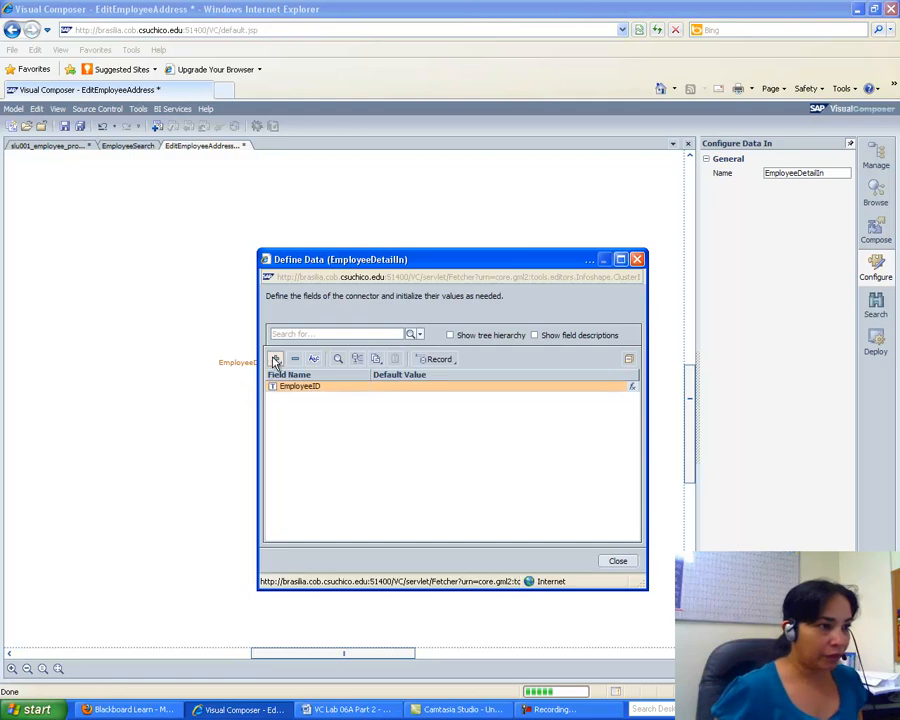
# Add FirstName and LastName string fields to EmployeeDetailIn.
pyautogui.click(277, 359)
pyautogui.click(297, 375)
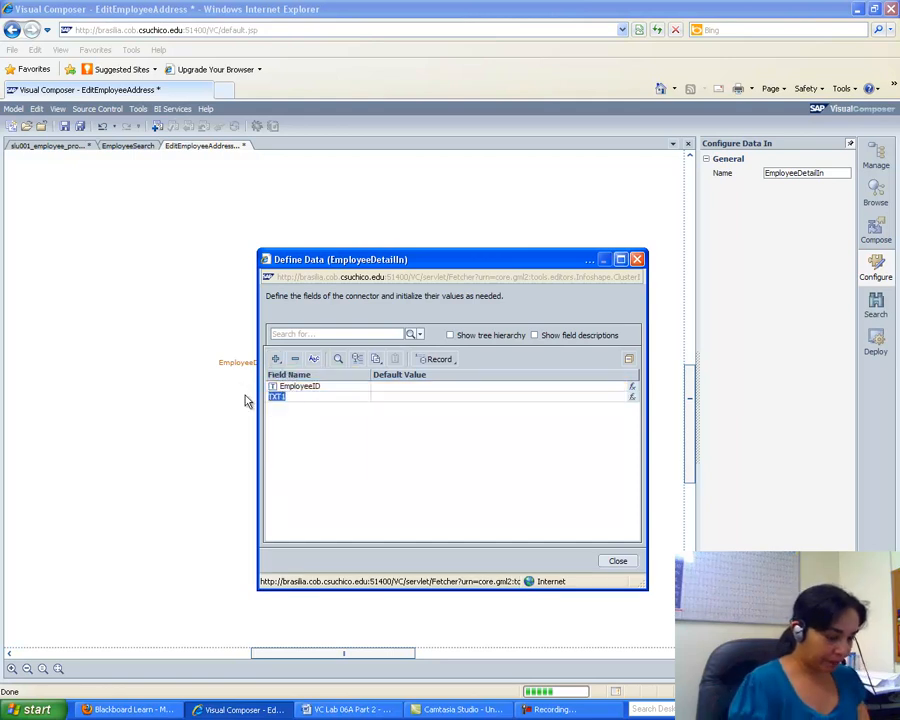
pyautogui.write('Firs')
pyautogui.write('tName')
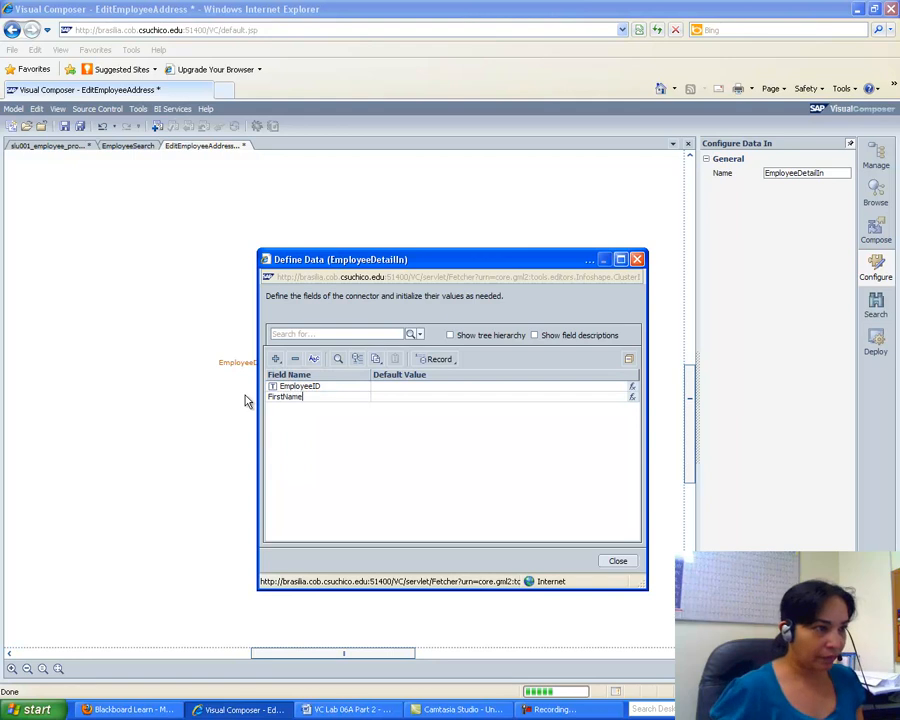
pyautogui.press('Return')
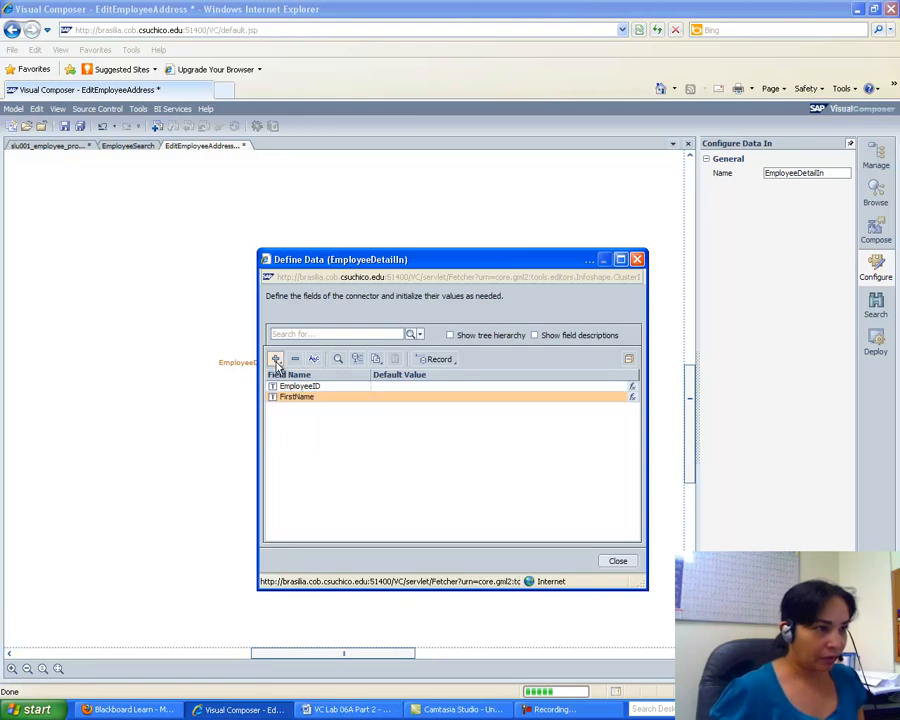
pyautogui.click(275, 358)
pyautogui.click(294, 370)
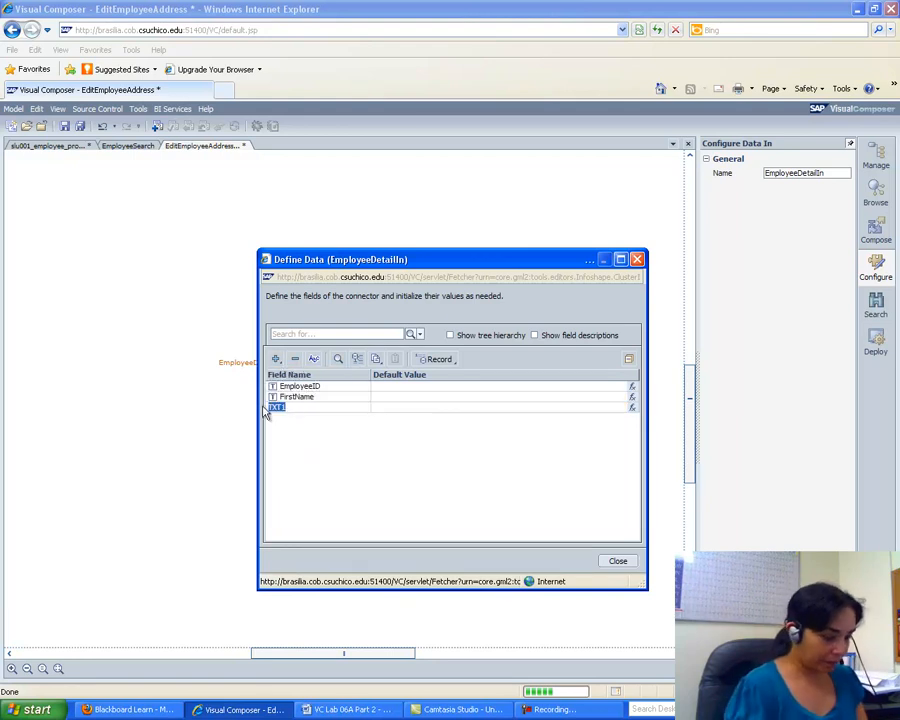
pyautogui.write('LastNa')
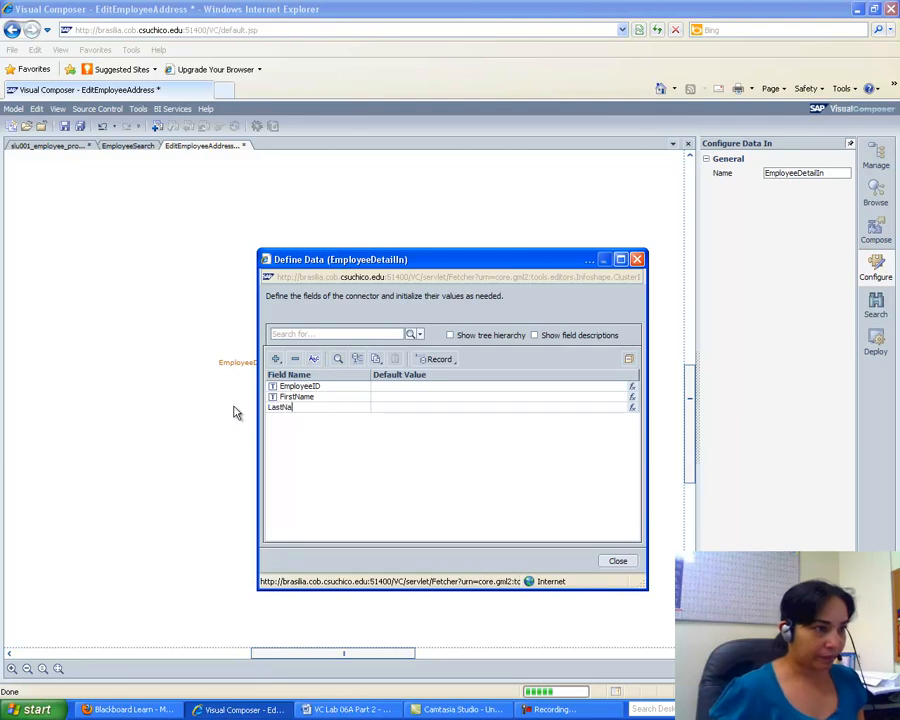
pyautogui.write('me')
pyautogui.press('Return')
# Add a Personal_city string field, then start deleting it.
pyautogui.click(275, 358)
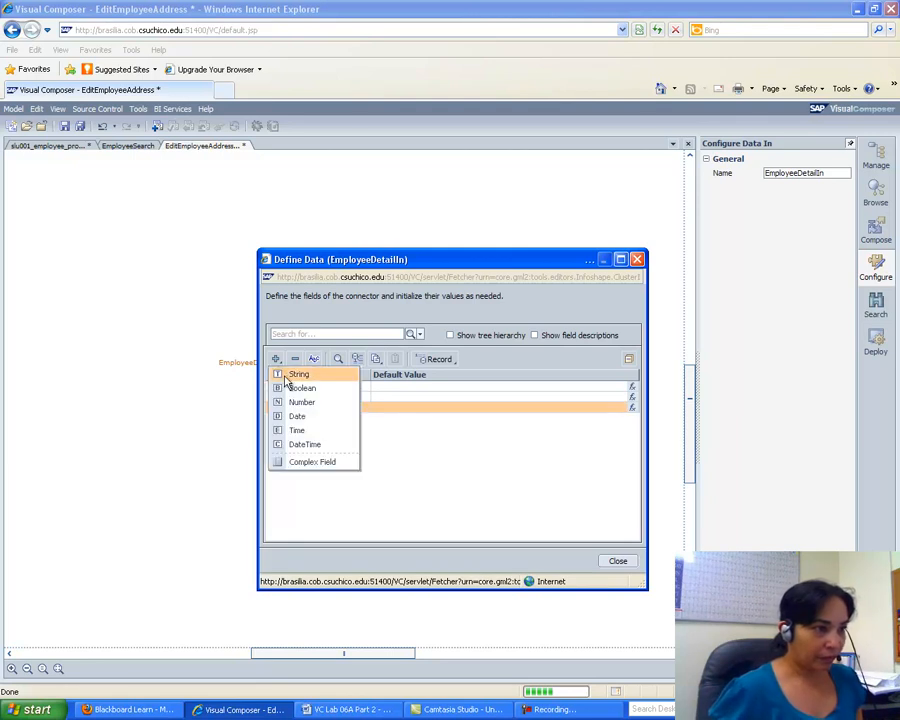
pyautogui.click(295, 371)
pyautogui.write('Personal_c')
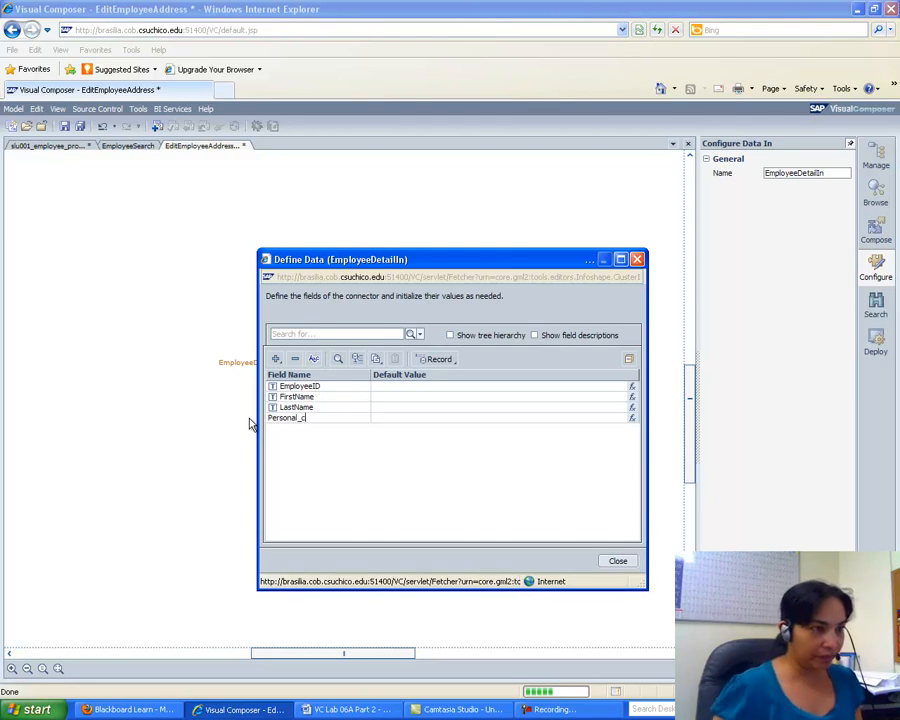
pyautogui.write('ity')
pyautogui.press('Return')
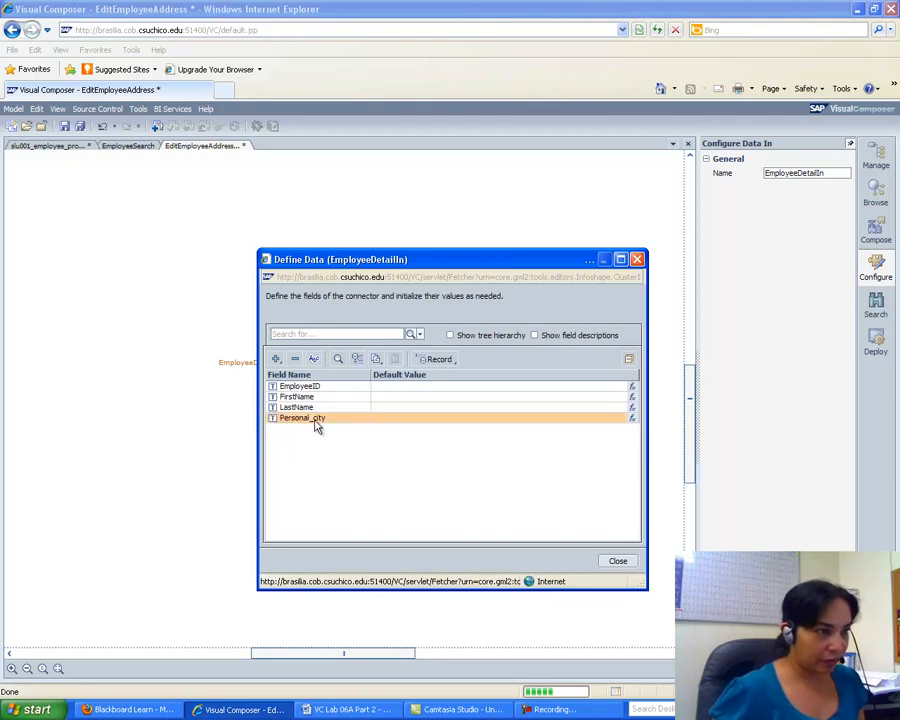
pyautogui.click(295, 359)
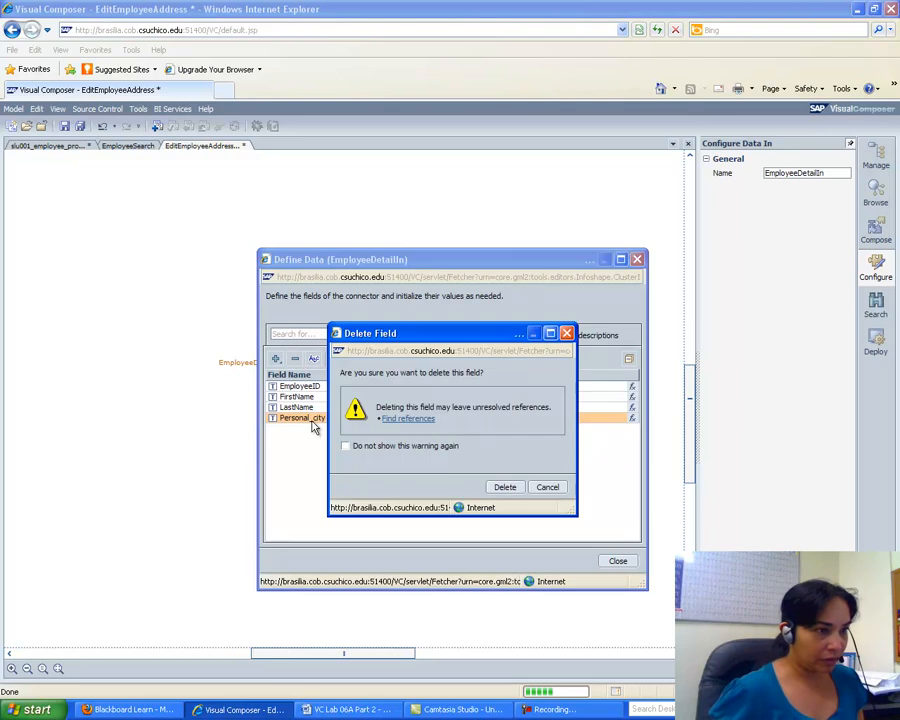
# Delete the Personal_city field and add a Personal_City string field instead.
pyautogui.click(505, 487)
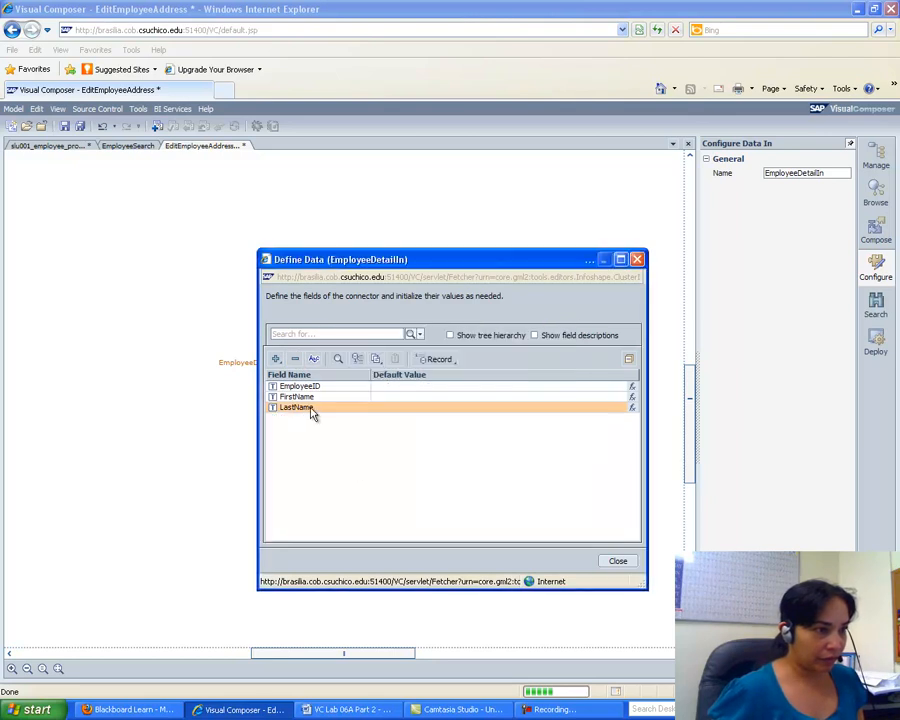
pyautogui.click(277, 361)
pyautogui.click(287, 374)
pyautogui.click(287, 376)
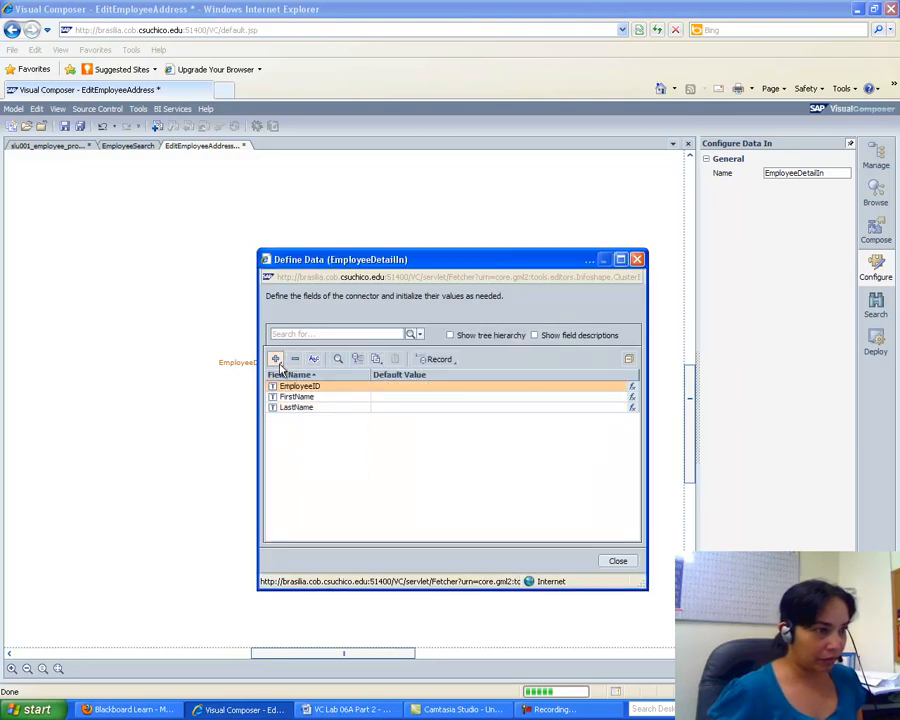
pyautogui.click(278, 363)
pyautogui.click(300, 374)
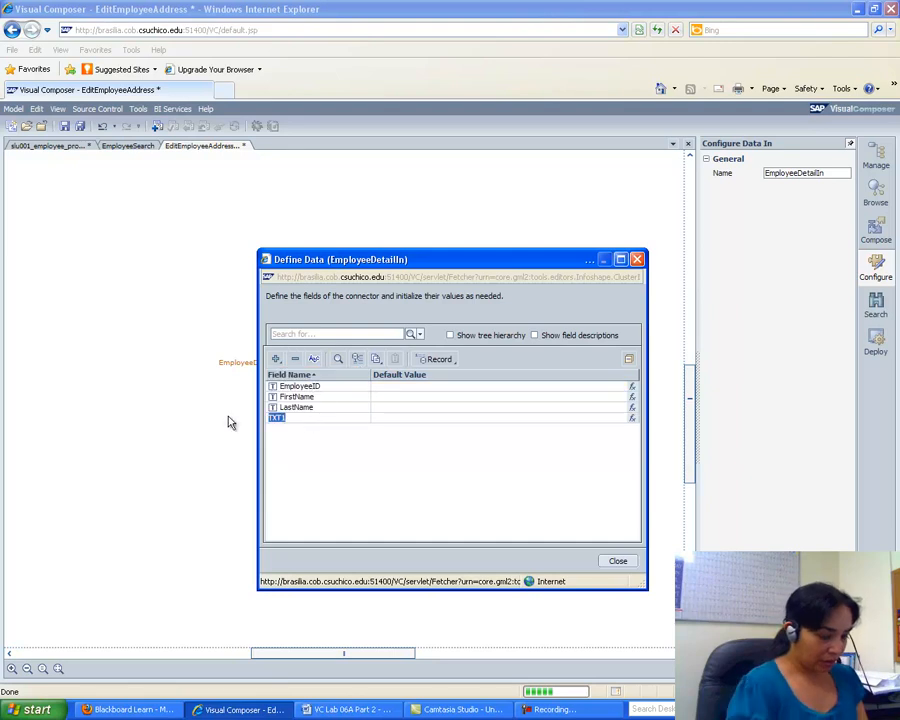
pyautogui.write('Personal')
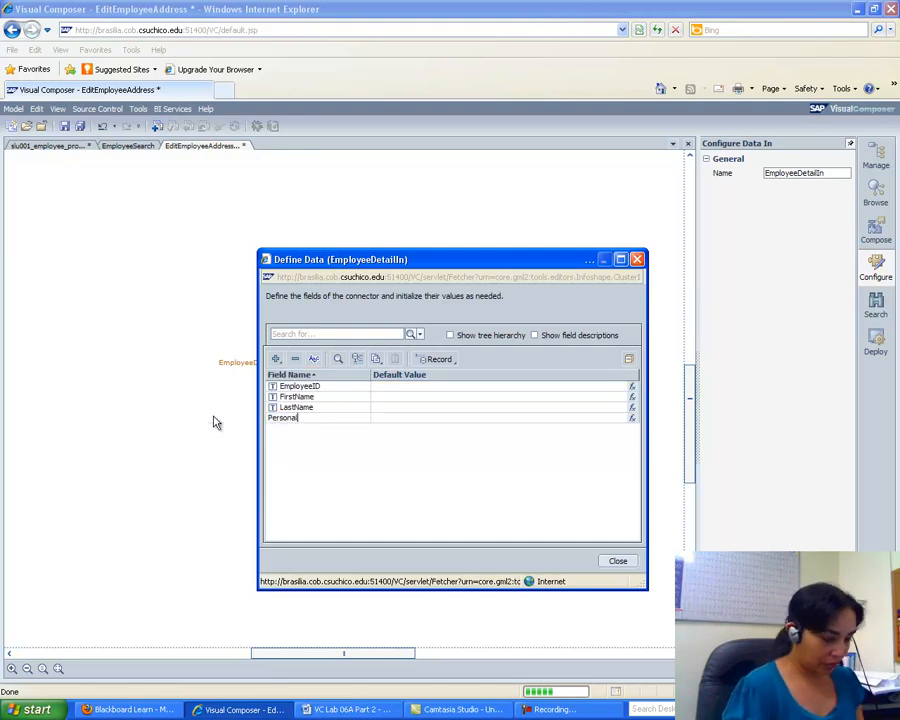
pyautogui.write('_Cit')
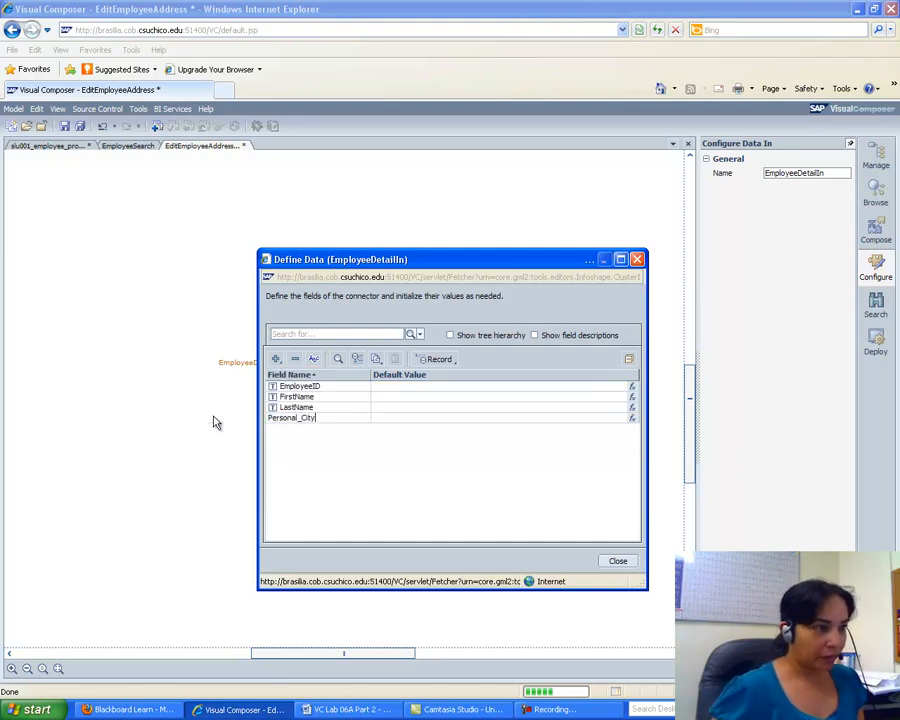
pyautogui.write('y')
pyautogui.press('Return')
# Add Personal_Country and Personal_HouseNumber string fields.
pyautogui.click(277, 360)
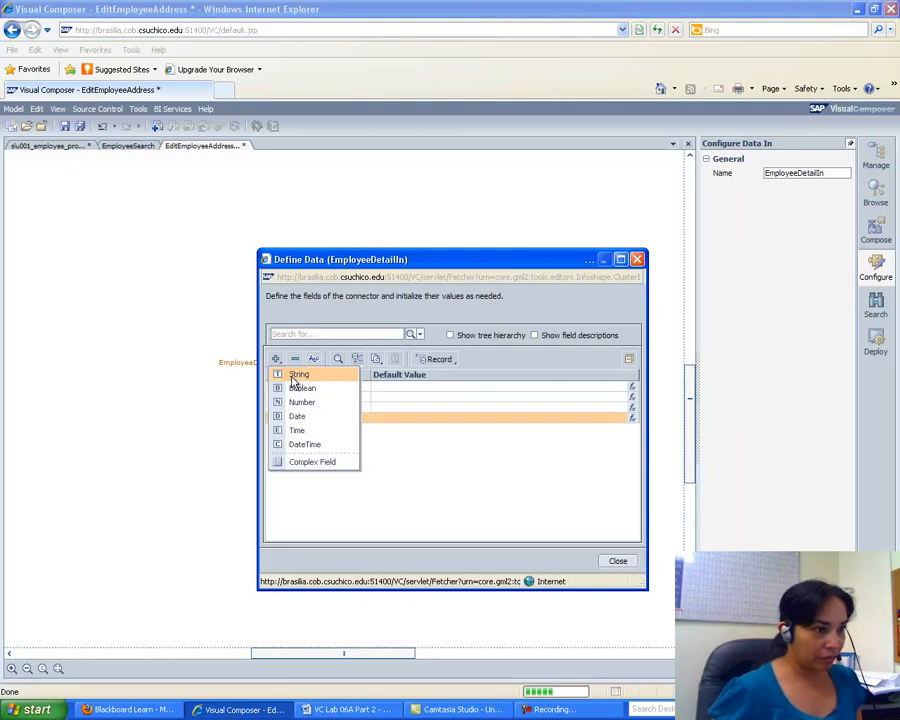
pyautogui.click(294, 377)
pyautogui.write('Personal_Country')
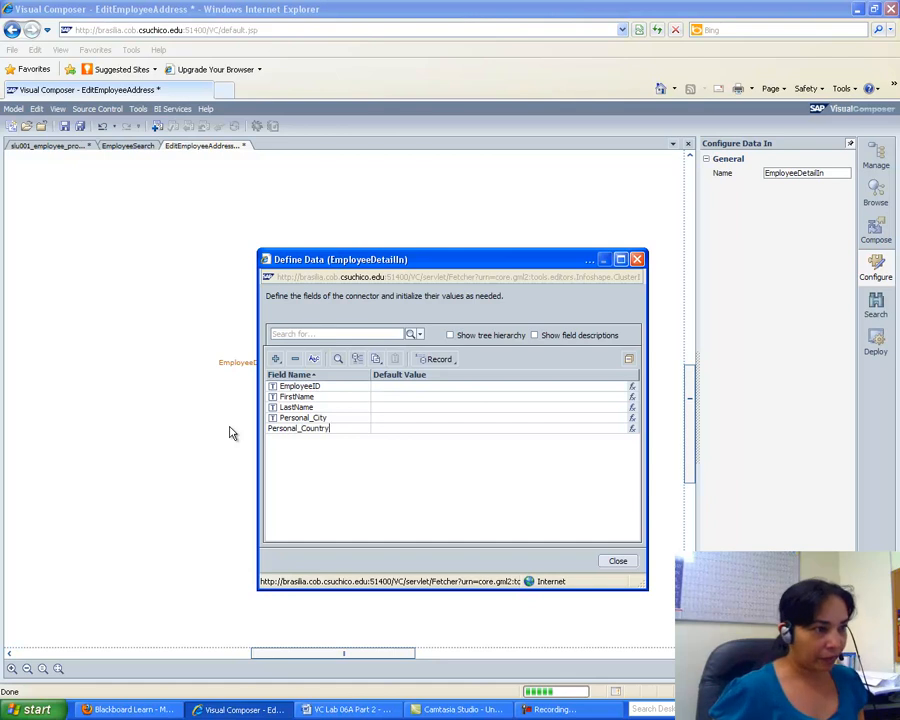
pyautogui.press('Return')
pyautogui.click(277, 360)
pyautogui.click(289, 380)
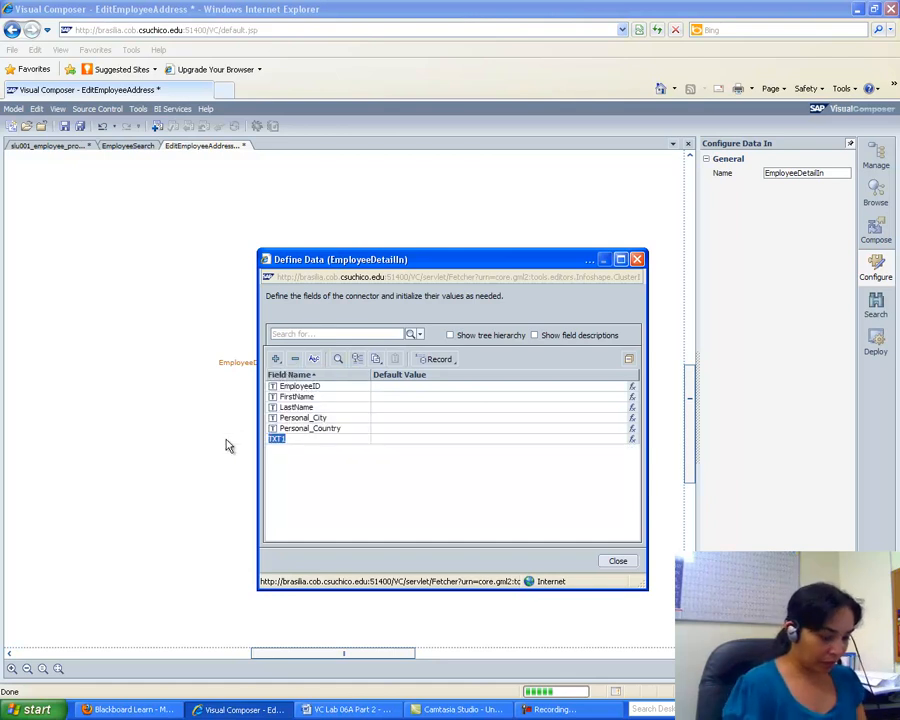
pyautogui.write('Personal_')
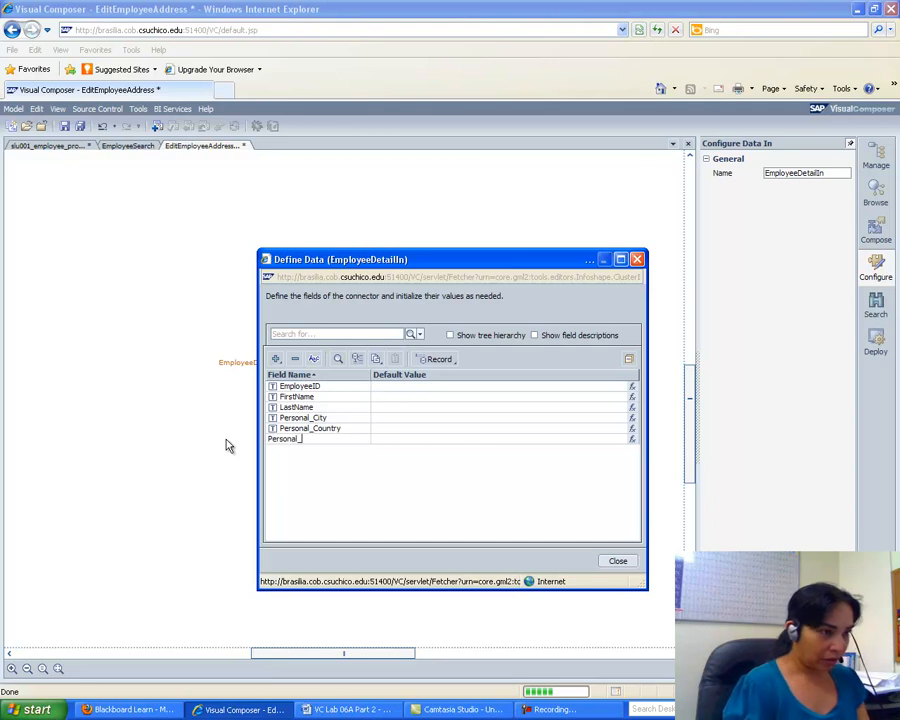
pyautogui.write('HouseNumber')
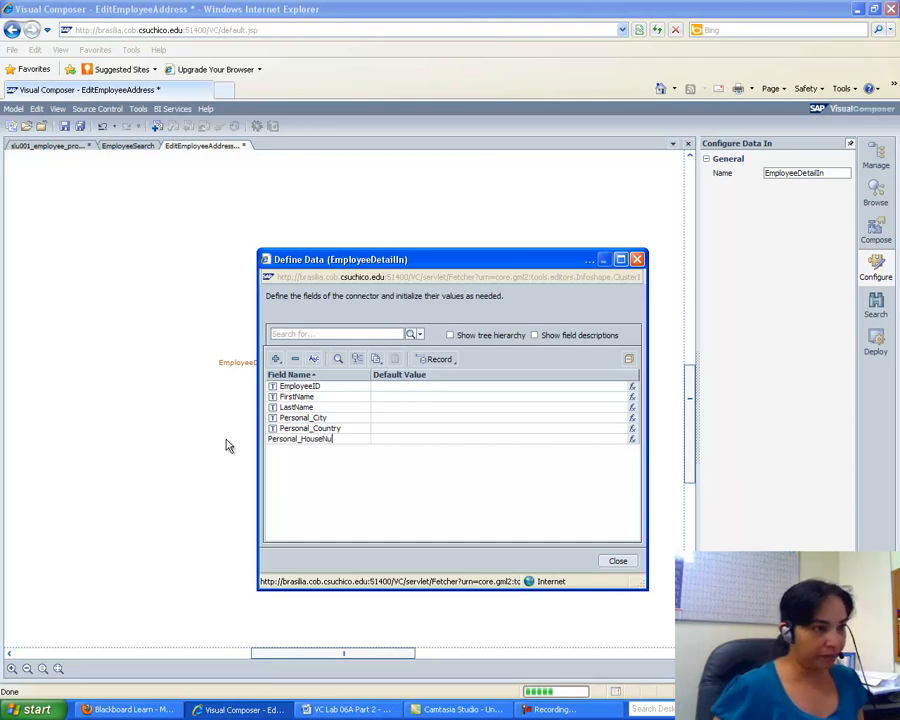
pyautogui.press('Return')
# Add Personal_Street and Personal_Zip string fields.
pyautogui.click(277, 367)
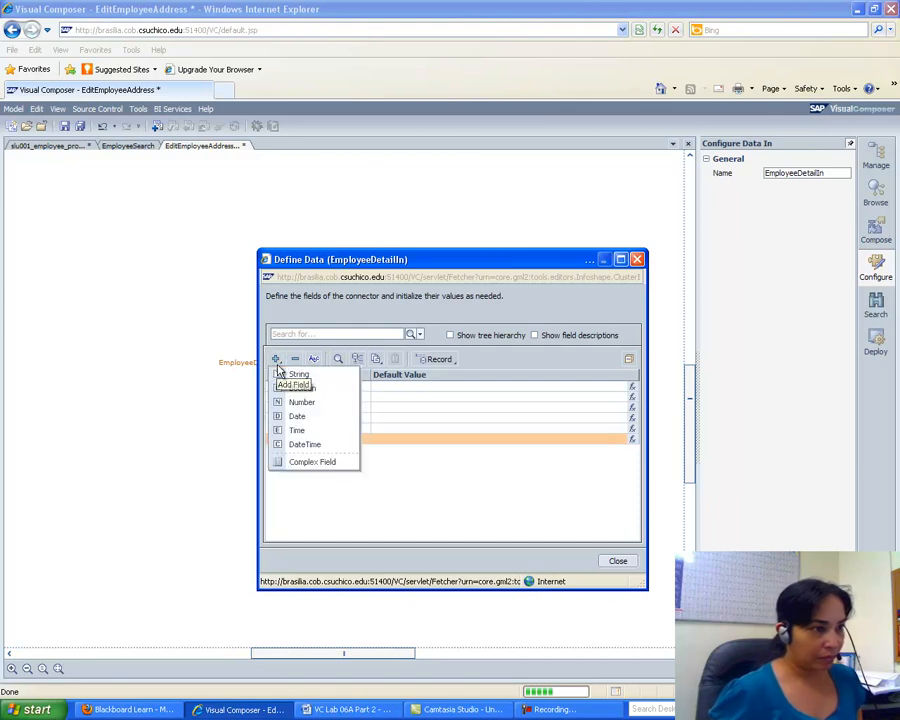
pyautogui.click(281, 373)
pyautogui.write('P')
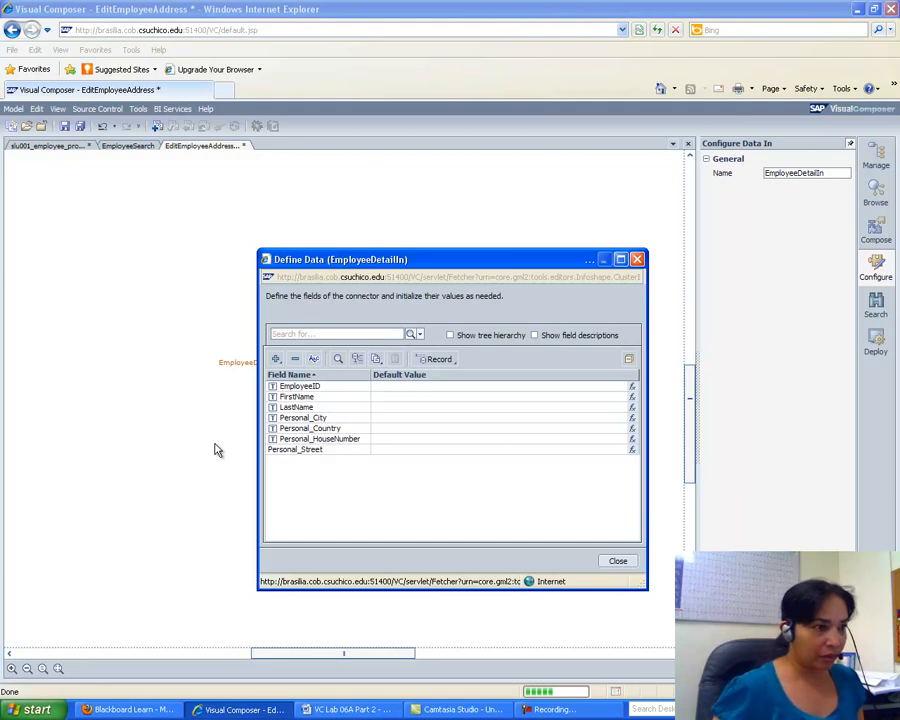
pyautogui.write('ersonal_Street')
pyautogui.press('Return')
pyautogui.click(276, 359)
pyautogui.click(298, 375)
pyautogui.write('Personal_Zip')
pyautogui.press('Return')
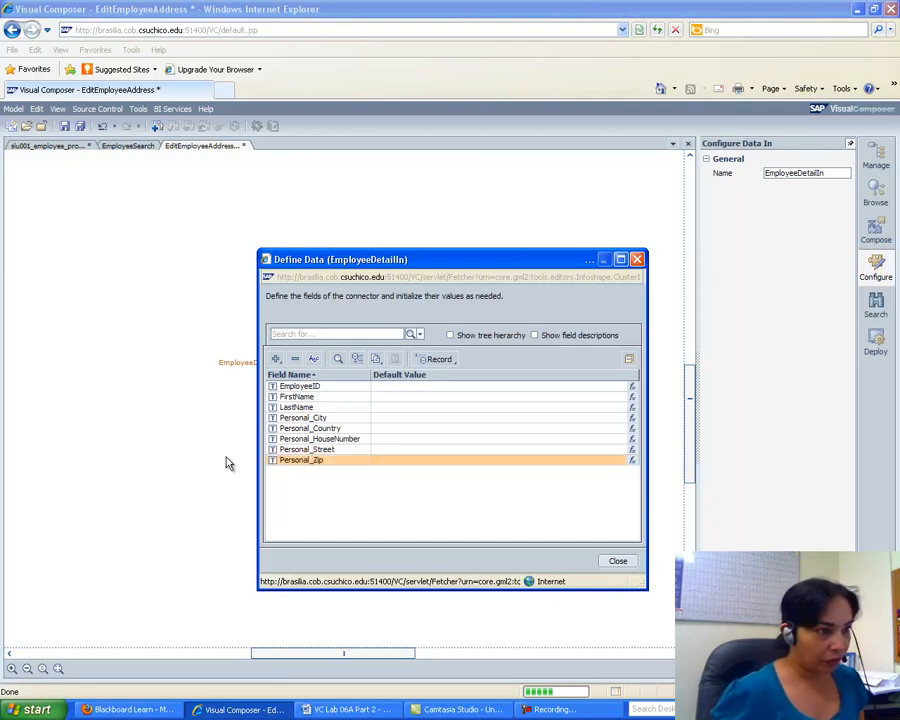
# Add an AddressID string field and close the field definitions.
pyautogui.click(275, 358)
pyautogui.click(292, 372)
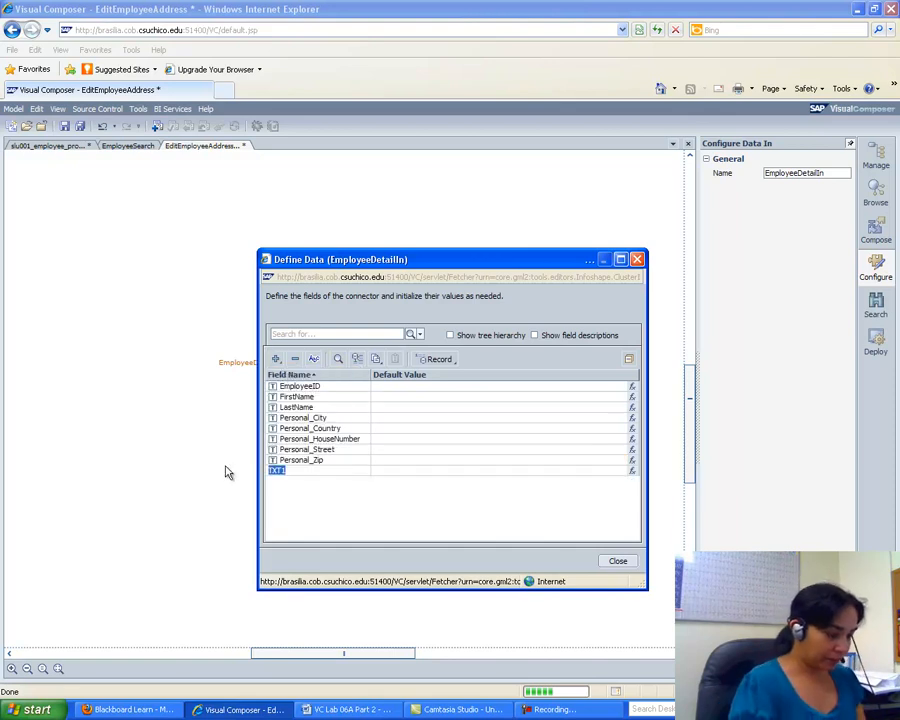
pyautogui.write('AddressID')
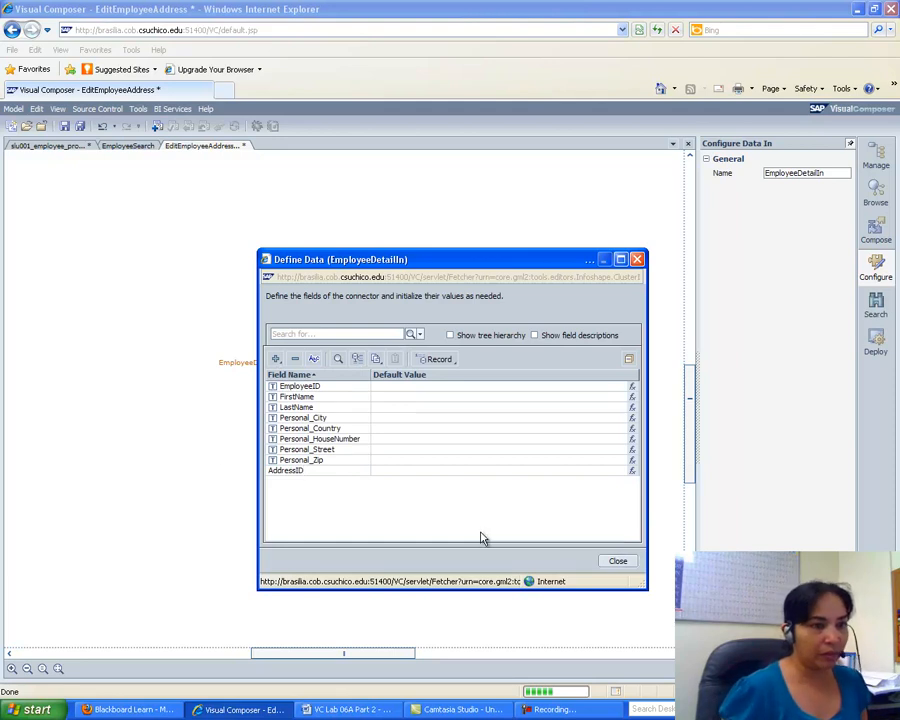
pyautogui.press('Return')
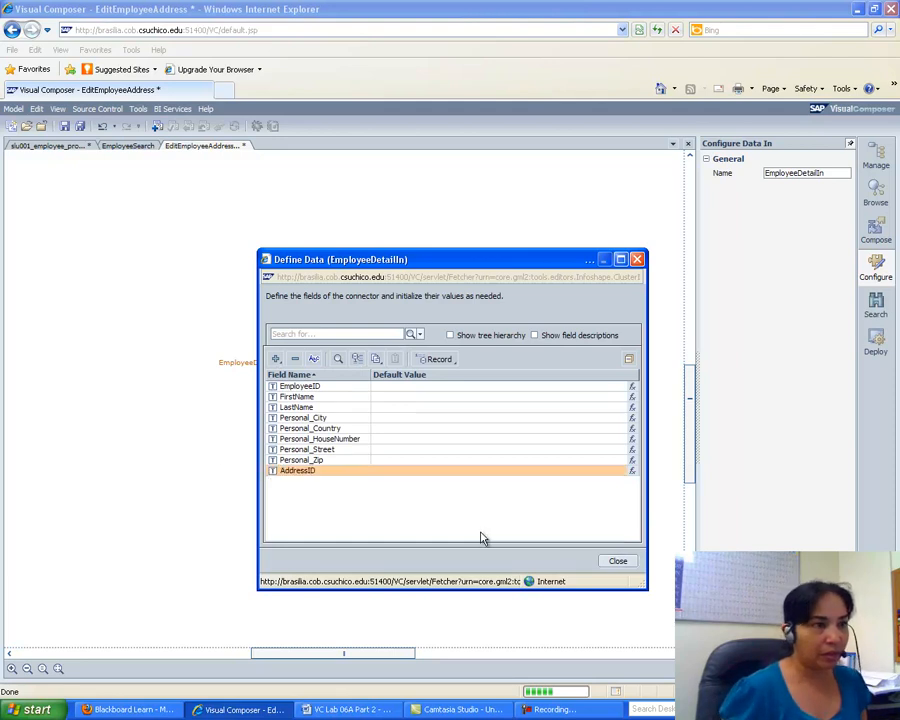
pyautogui.click(618, 563)
# Scroll the Word lab to page 21's Redefine Ports instructions, then go back to Visual Composer.
pyautogui.click(350, 709)
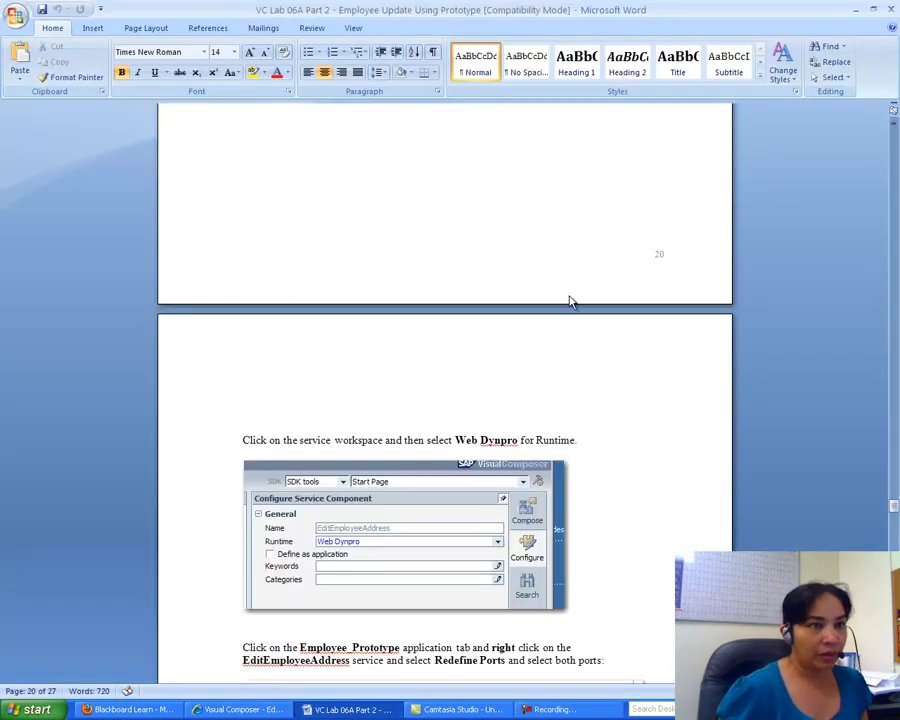
pyautogui.moveTo(895, 506); pyautogui.dragTo(895, 510)
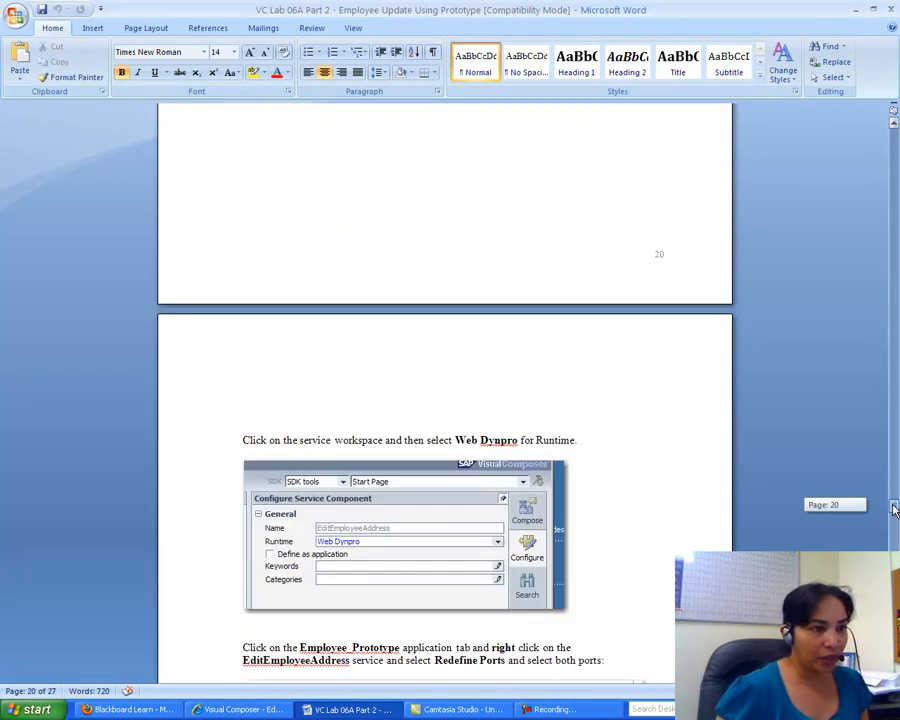
pyautogui.moveTo(895, 510); pyautogui.dragTo(895, 515)
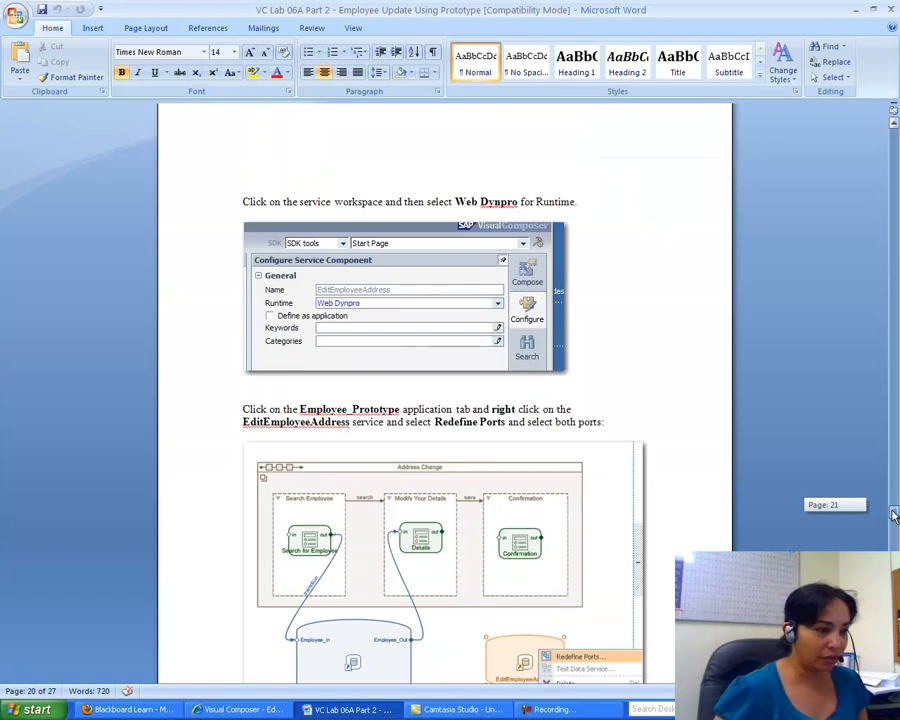
pyautogui.click(250, 709)
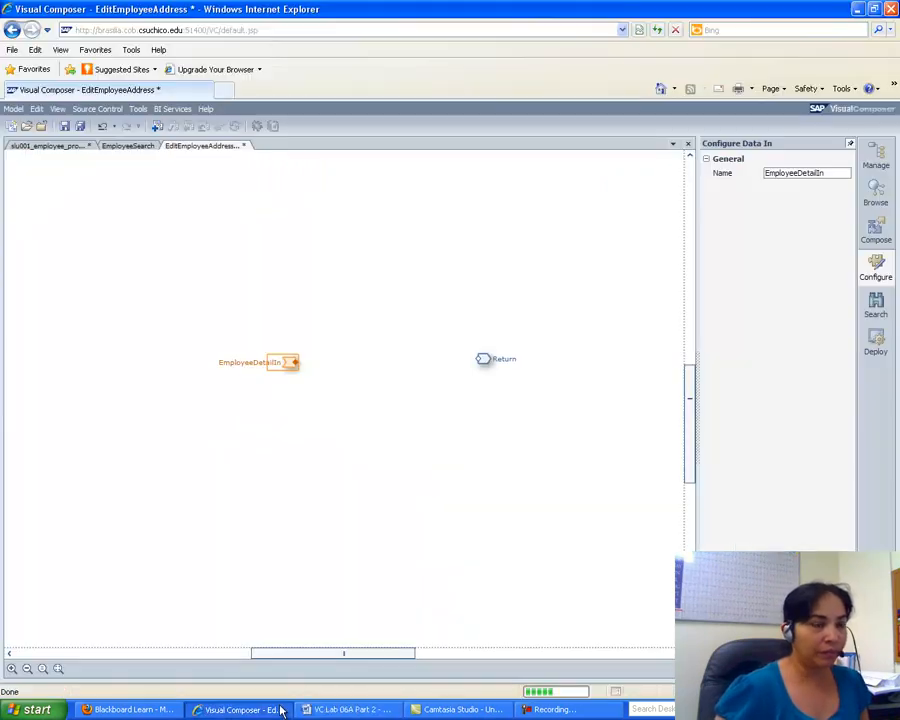
# Check that the EditEmployeeAddress service's Runtime is set to Web Dynpro.
pyautogui.click(555, 244)
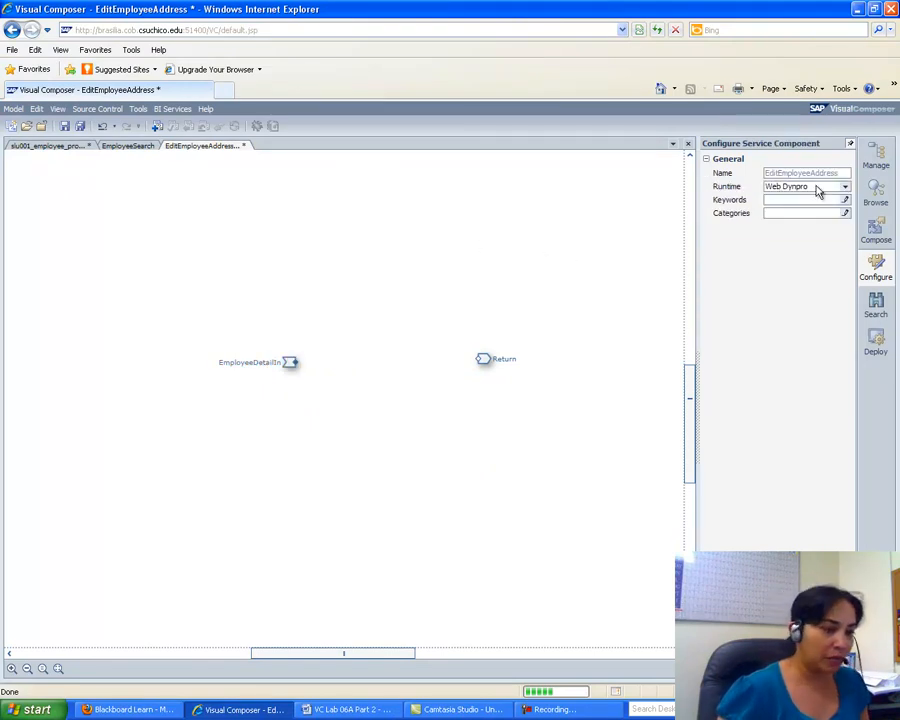
pyautogui.click(349, 712)
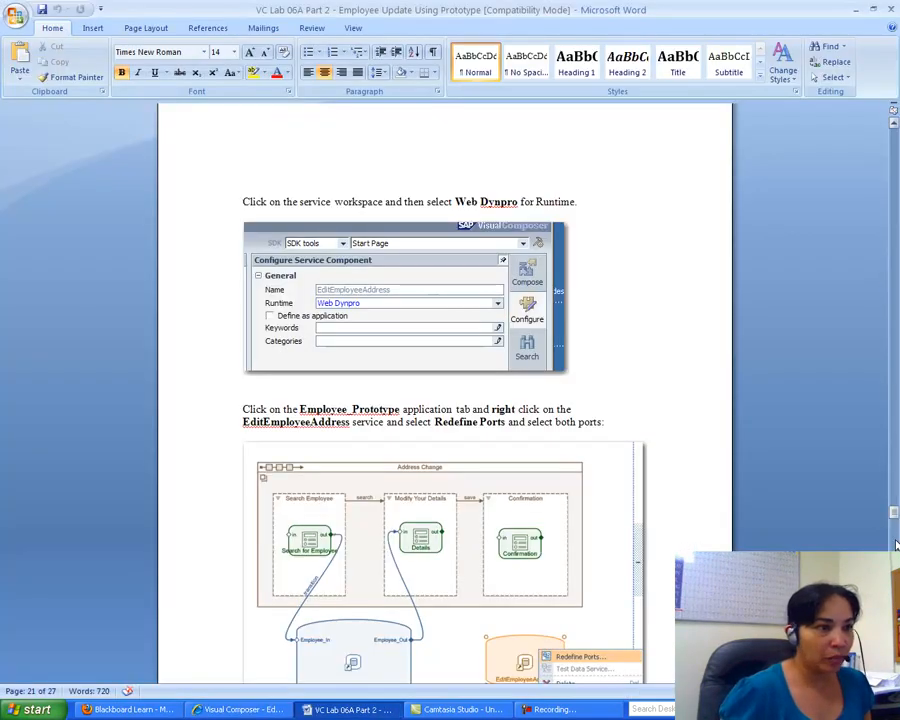
# Scroll the lab through pages 21–22 to read the Redefine Ports and port-linking steps.
pyautogui.moveTo(895, 515); pyautogui.dragTo(893, 517)
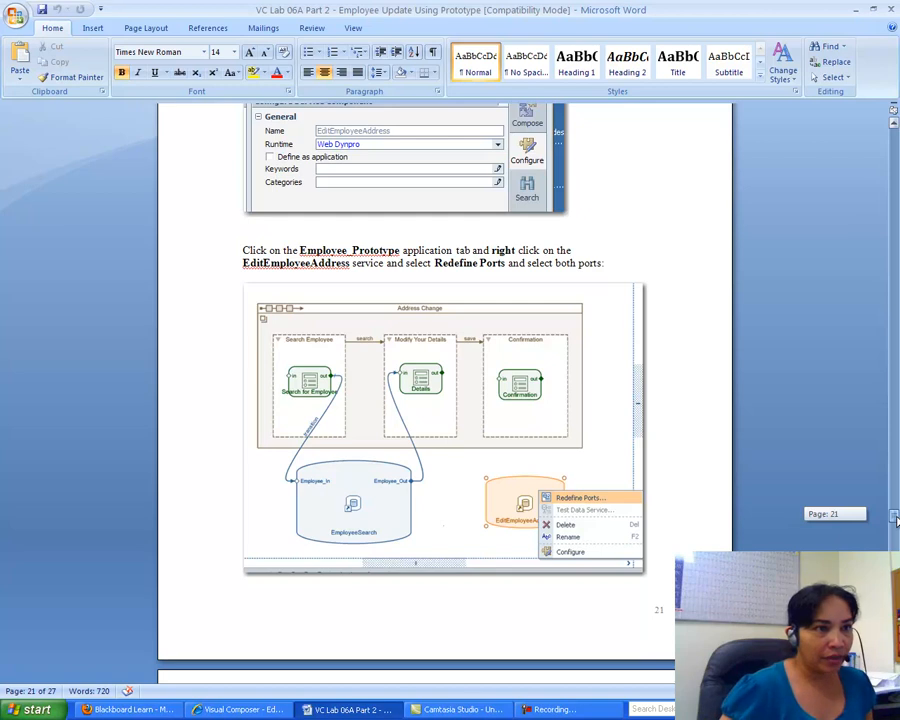
pyautogui.moveTo(895, 517); pyautogui.dragTo(896, 535)
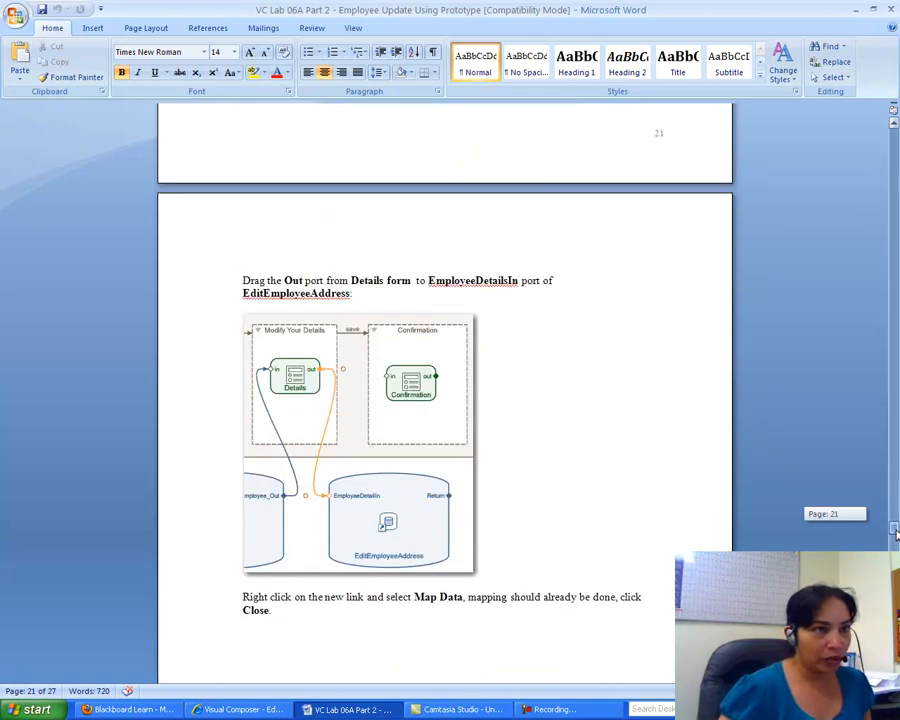
pyautogui.moveTo(896, 535); pyautogui.dragTo(896, 527)
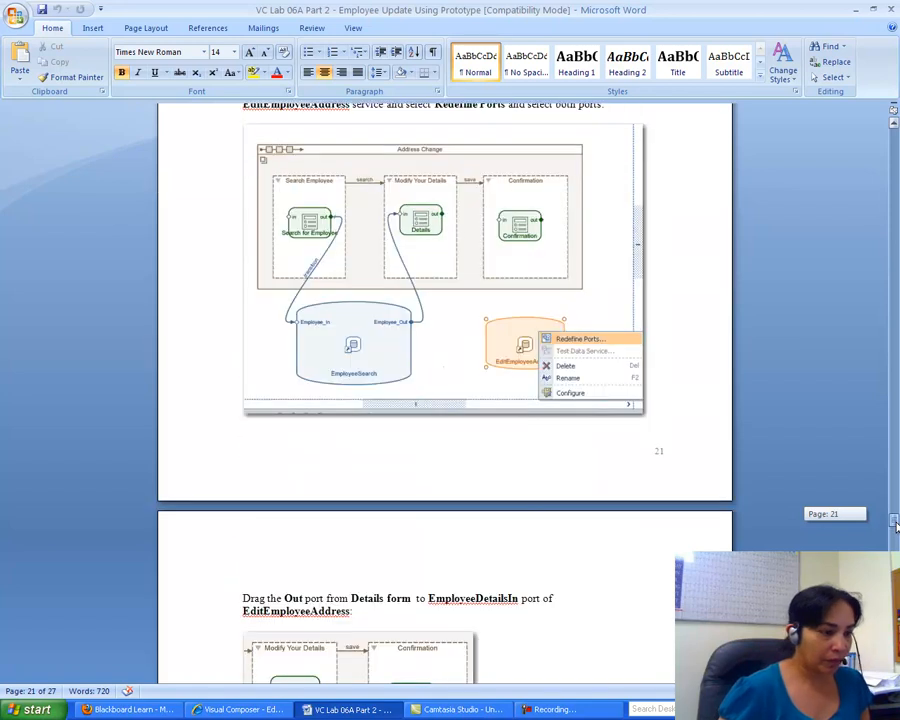
pyautogui.click(245, 709)
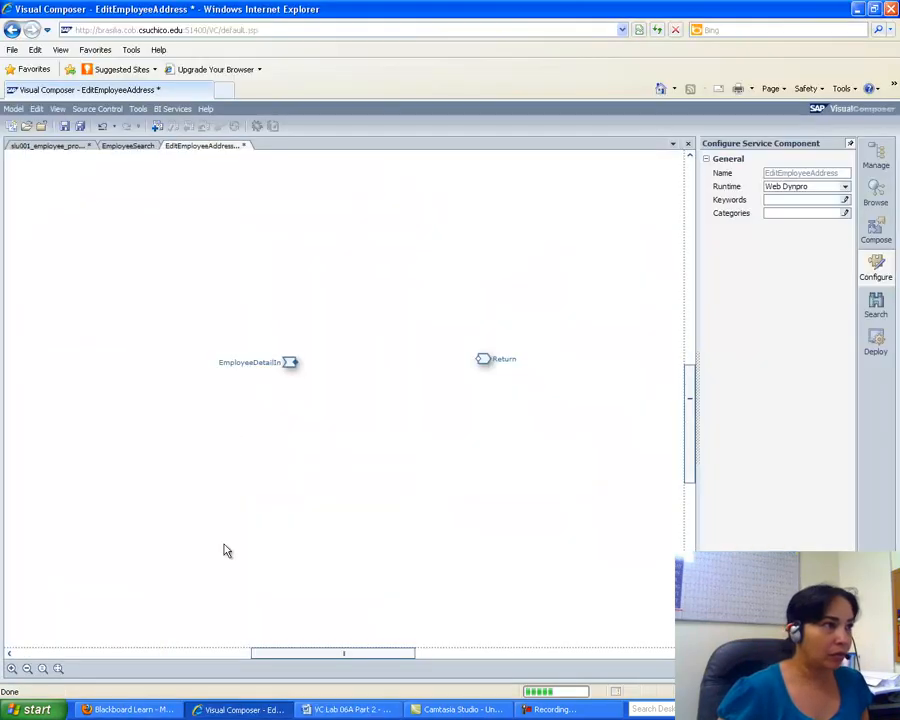
# In slu001_employee_prototype, redefine EditEmployeeAddress's ports to add the Return out port.
pyautogui.click(82, 148)
pyautogui.rightClick(588, 487)
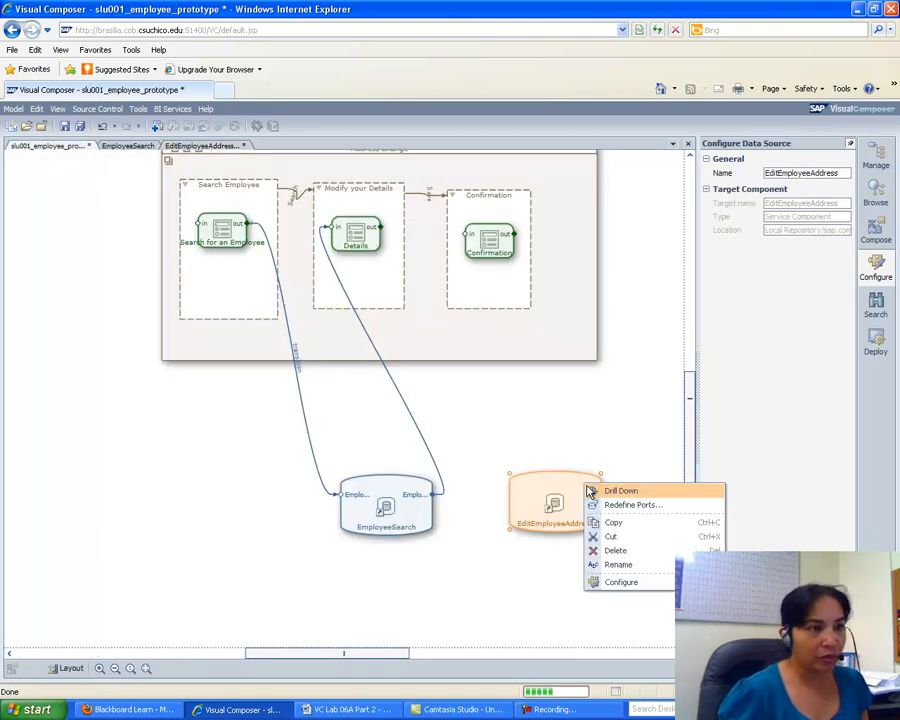
pyautogui.click(620, 508)
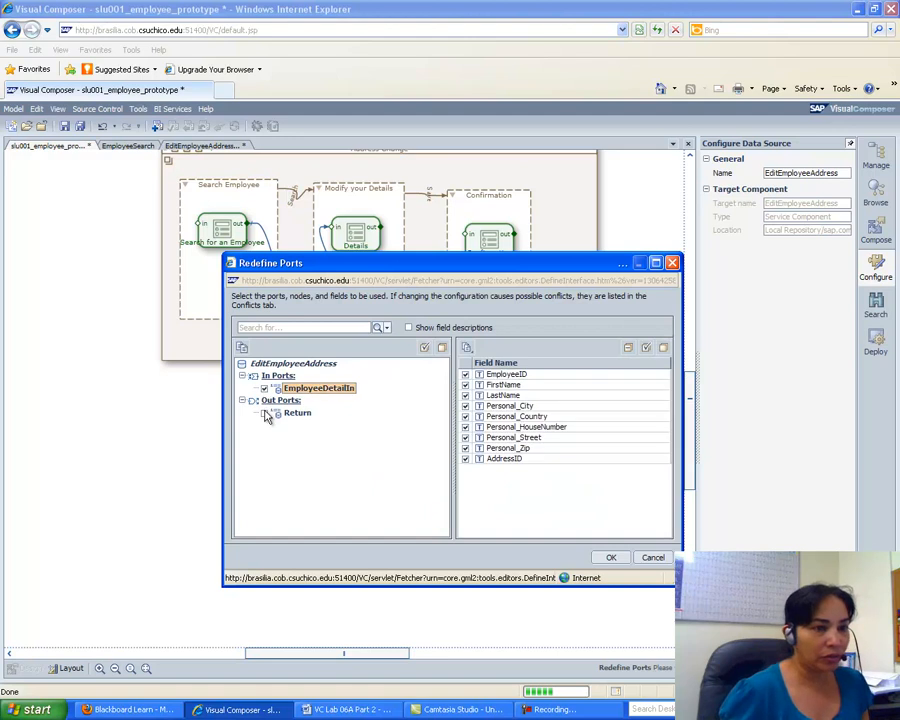
pyautogui.click(271, 413)
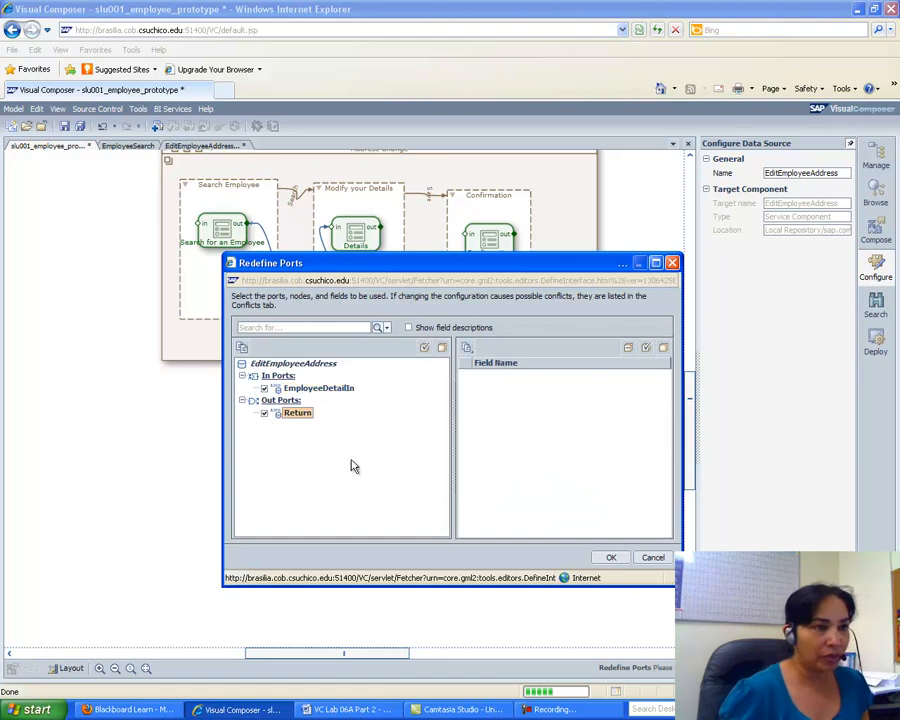
pyautogui.click(611, 561)
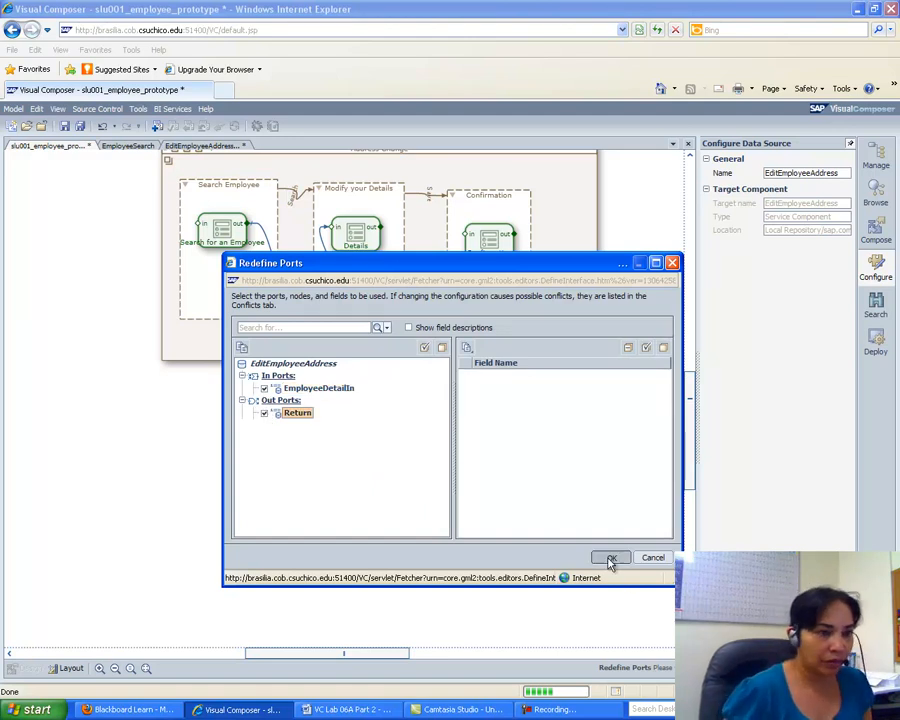
pyautogui.click(326, 712)
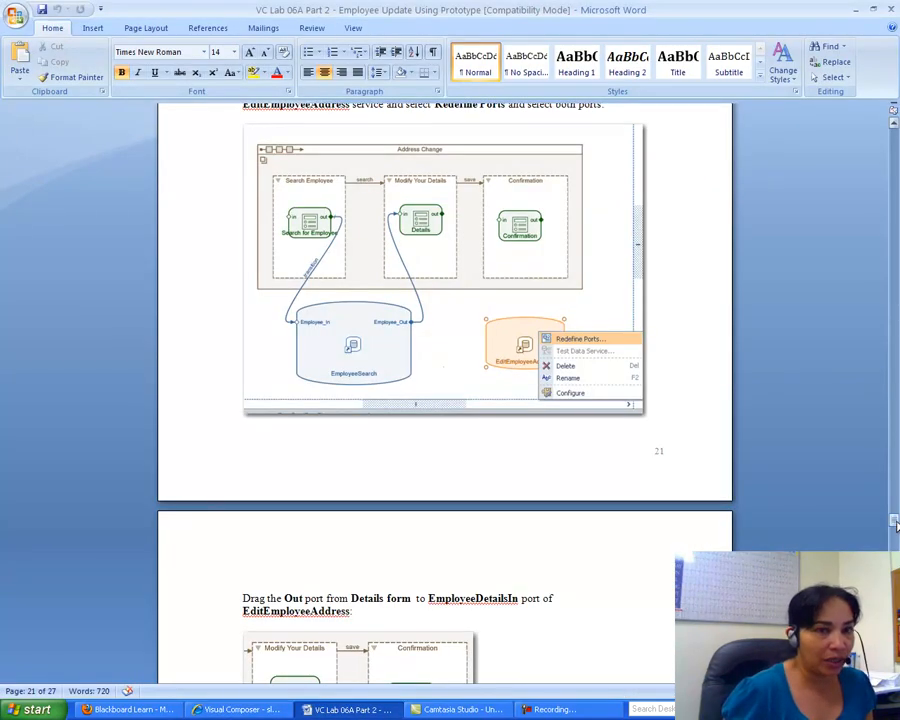
# Scroll the lab to page 22's step on dragging the Details form's Out port.
pyautogui.moveTo(896, 522); pyautogui.dragTo(896, 532)
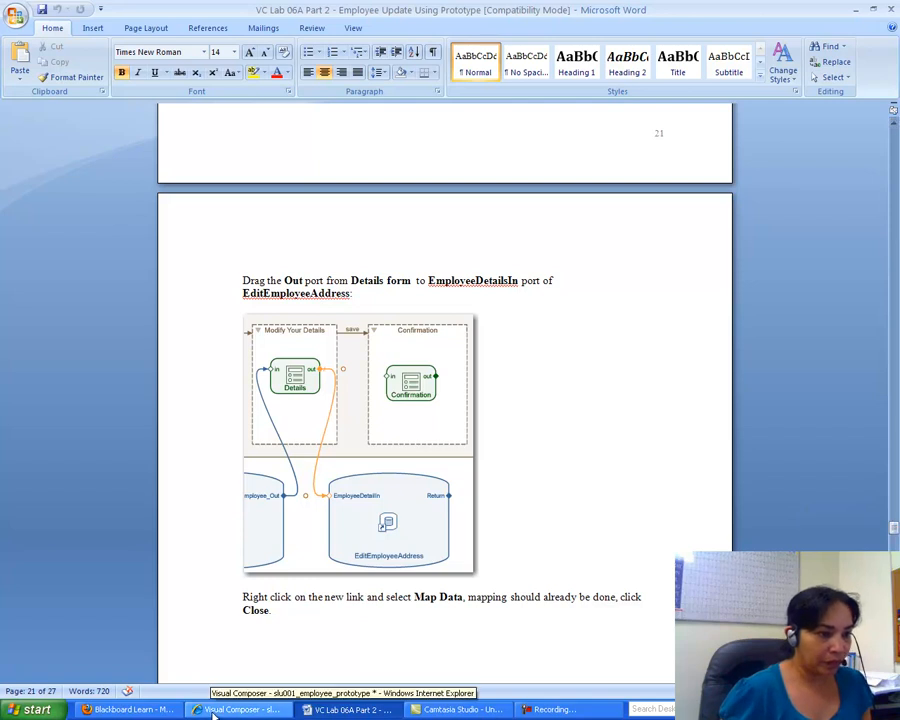
# Draw a data link from the Details form's out port to EditEmployeeAddress's EmployeeDetailIn port.
pyautogui.click(335, 709)
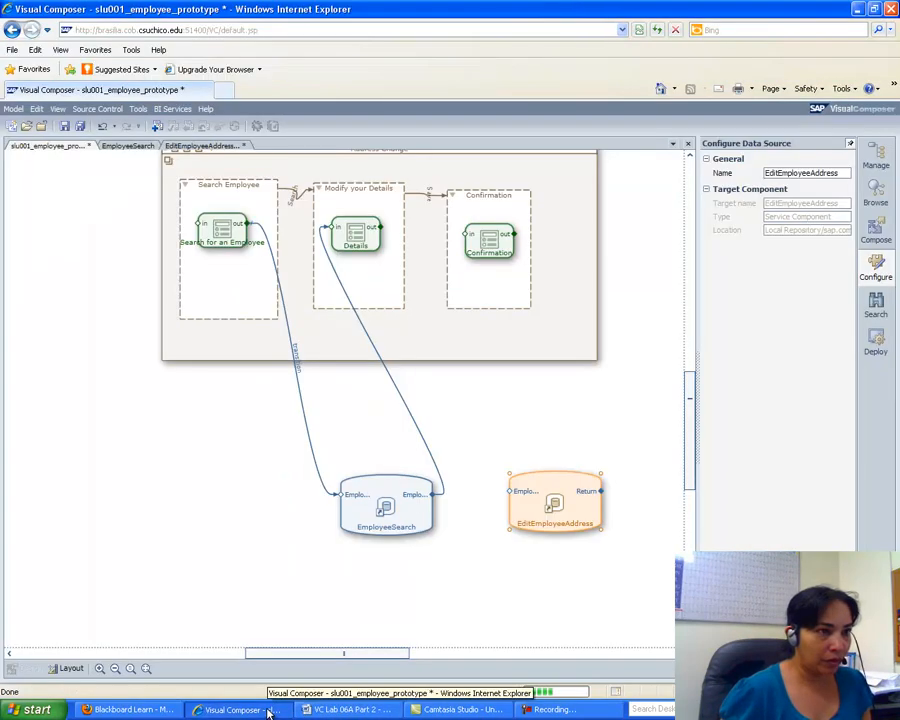
pyautogui.click(266, 709)
pyautogui.click(268, 709)
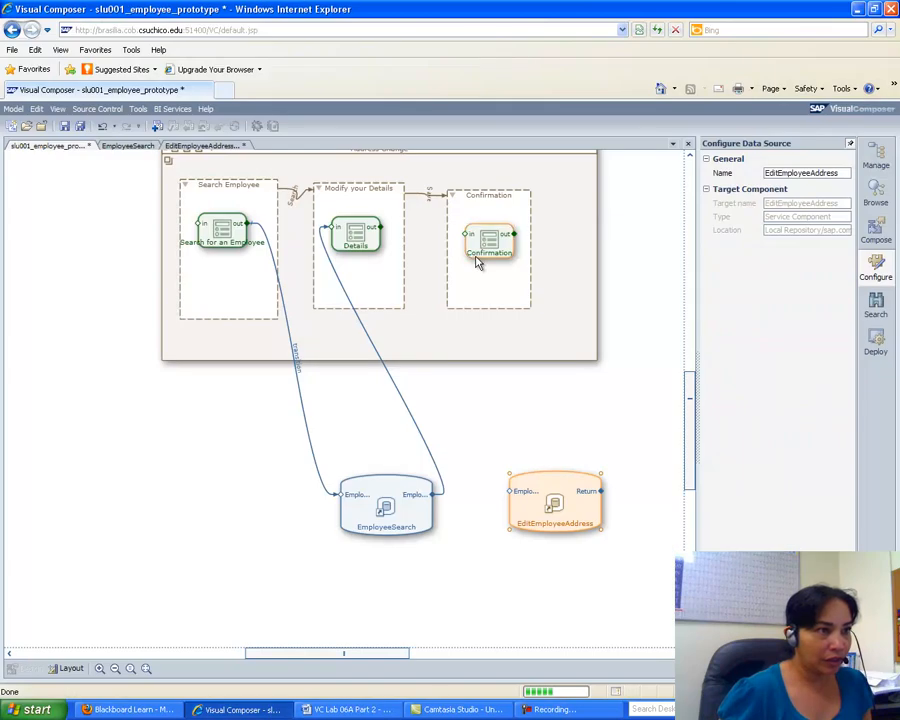
pyautogui.moveTo(378, 231); pyautogui.dragTo(513, 495)
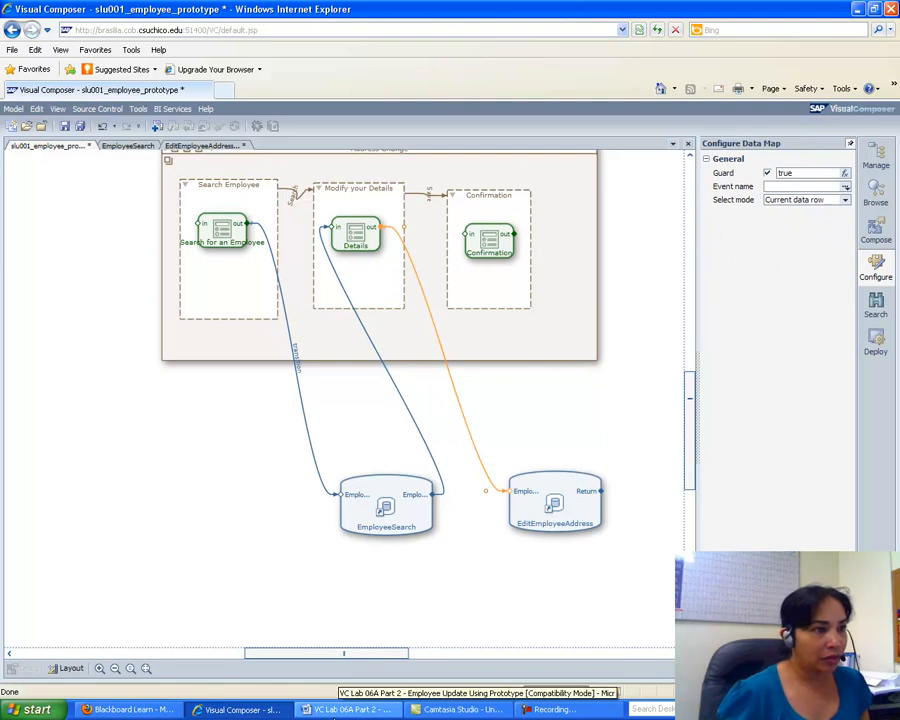
pyautogui.click(345, 709)
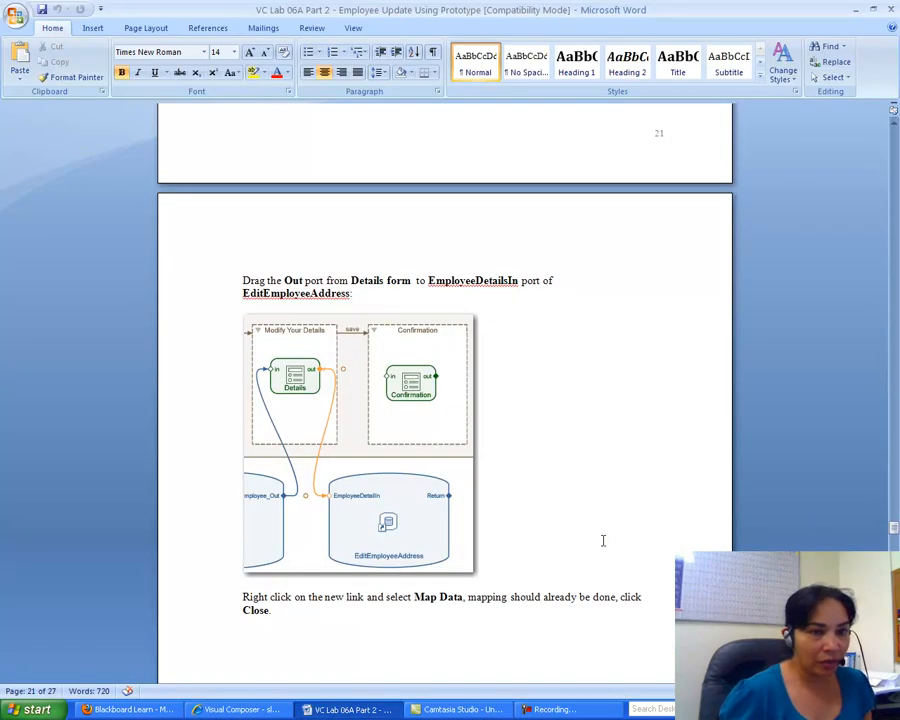
# Scroll the lab to page 23's Map Data instructions and field mapping screenshot.
pyautogui.moveTo(894, 537); pyautogui.dragTo(894, 542)
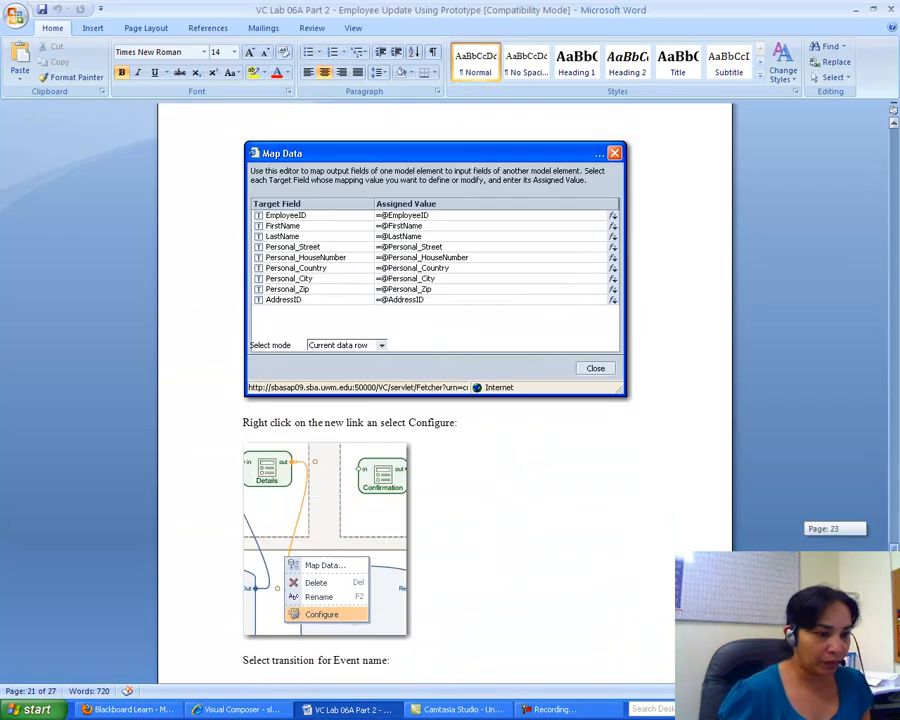
pyautogui.click(250, 711)
pyautogui.click(452, 385)
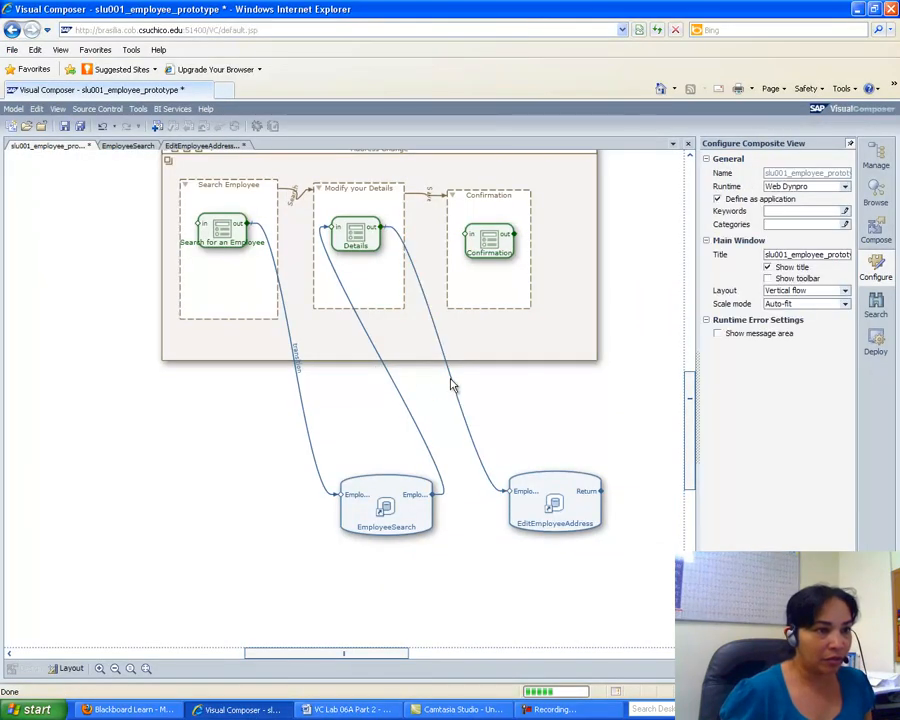
pyautogui.rightClick(451, 385)
pyautogui.click(447, 375)
pyautogui.click(449, 375)
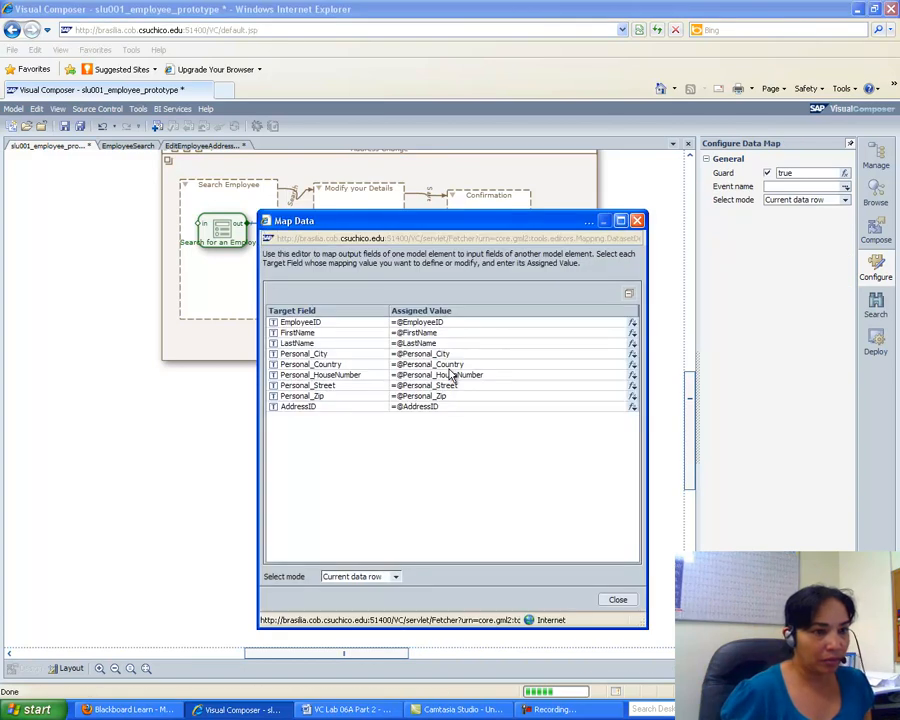
pyautogui.click(619, 601)
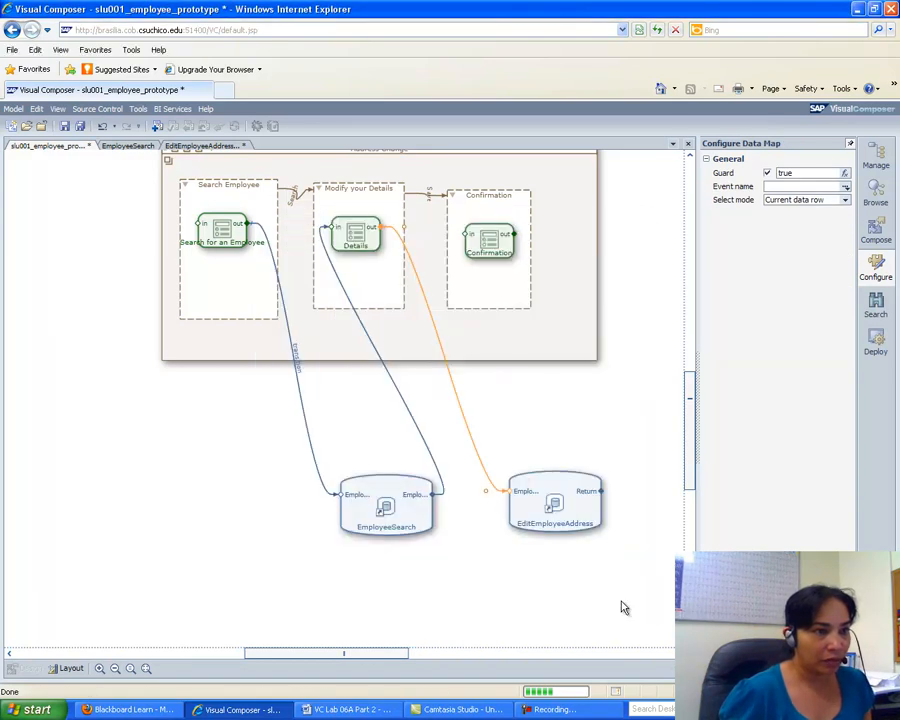
pyautogui.rightClick(476, 447)
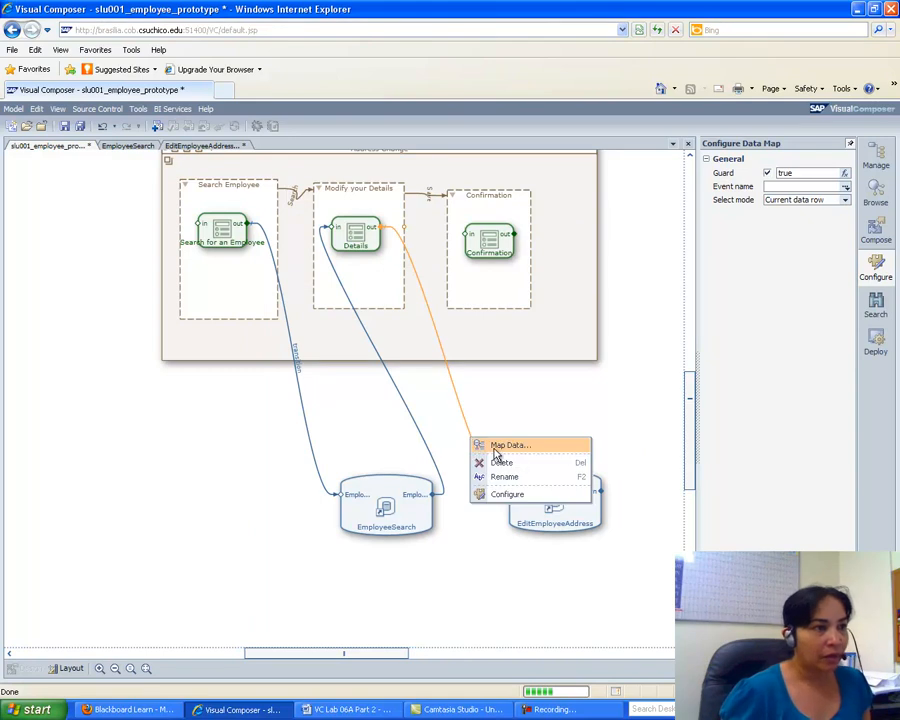
pyautogui.click(478, 445)
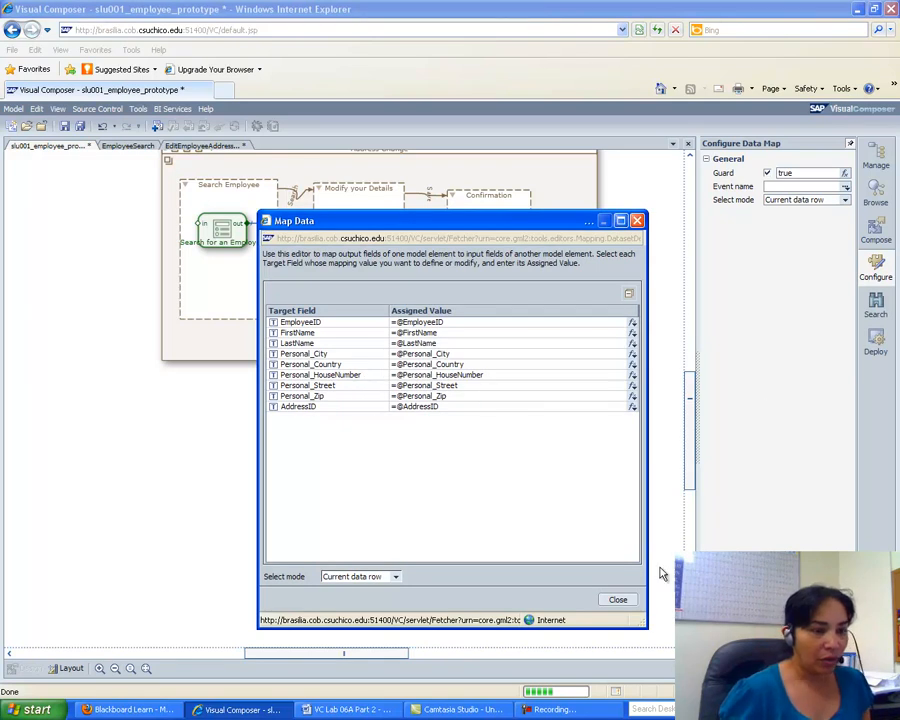
pyautogui.click(617, 601)
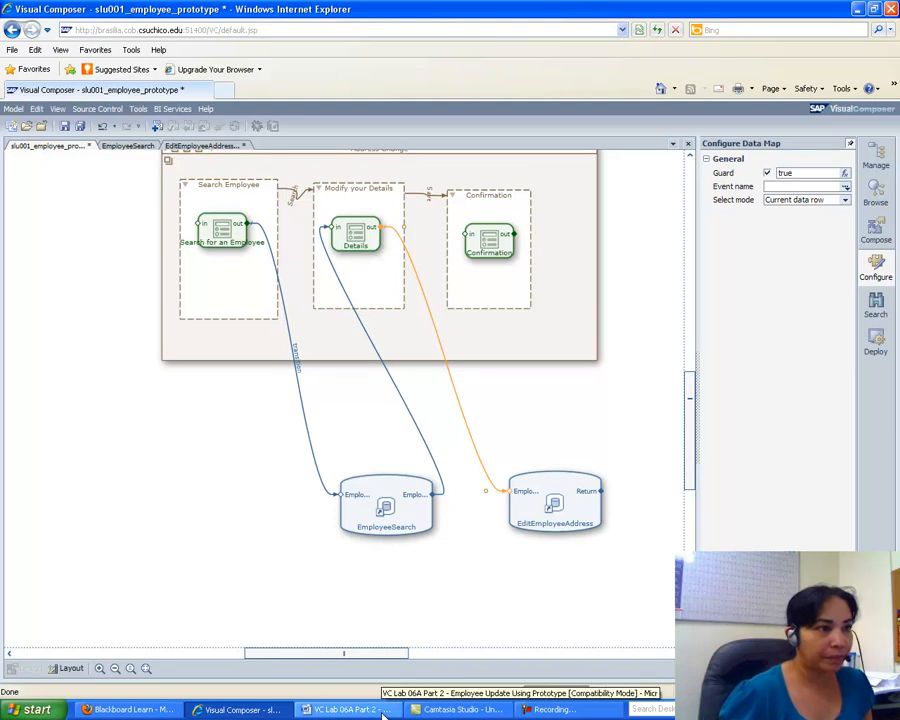
# Scroll the Word lab document down to the 'Select transition for Event name' step.
pyautogui.click(348, 709)
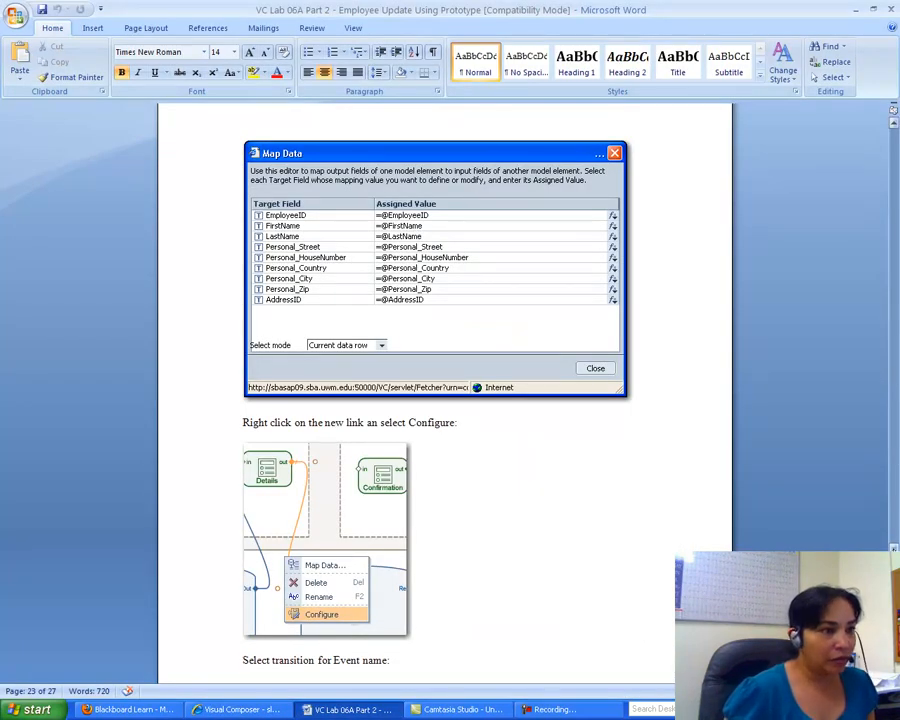
pyautogui.moveTo(894, 552); pyautogui.dragTo(894, 555)
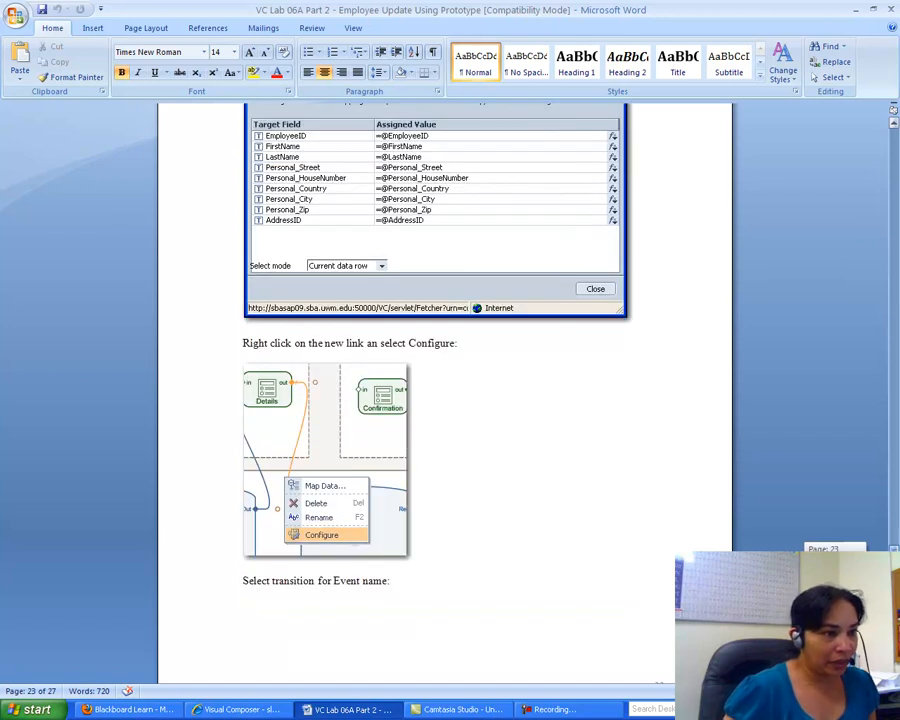
pyautogui.moveTo(894, 555); pyautogui.dragTo(894, 565)
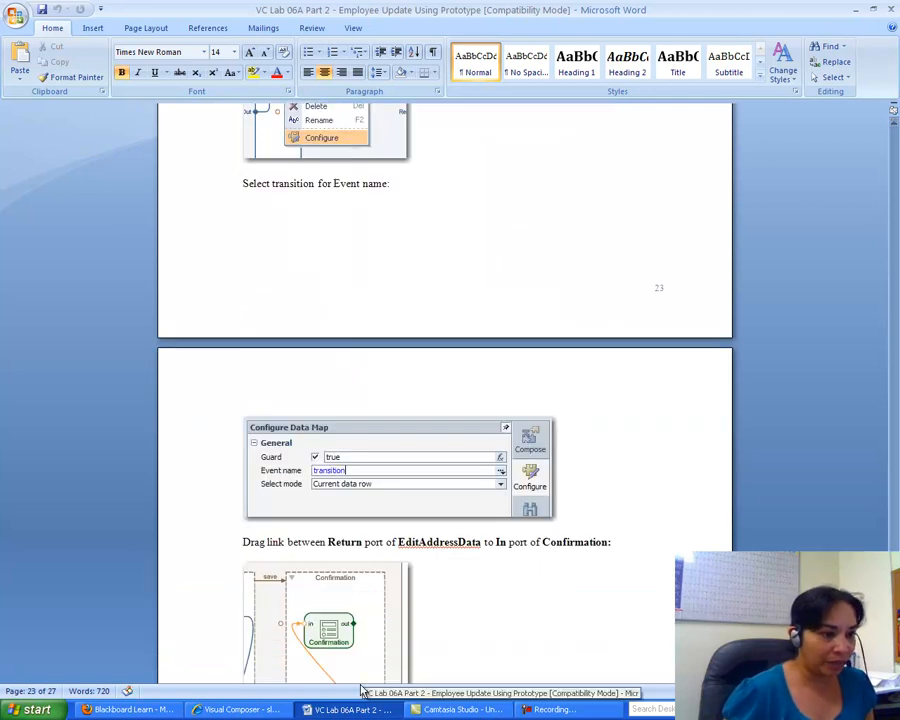
pyautogui.click(240, 709)
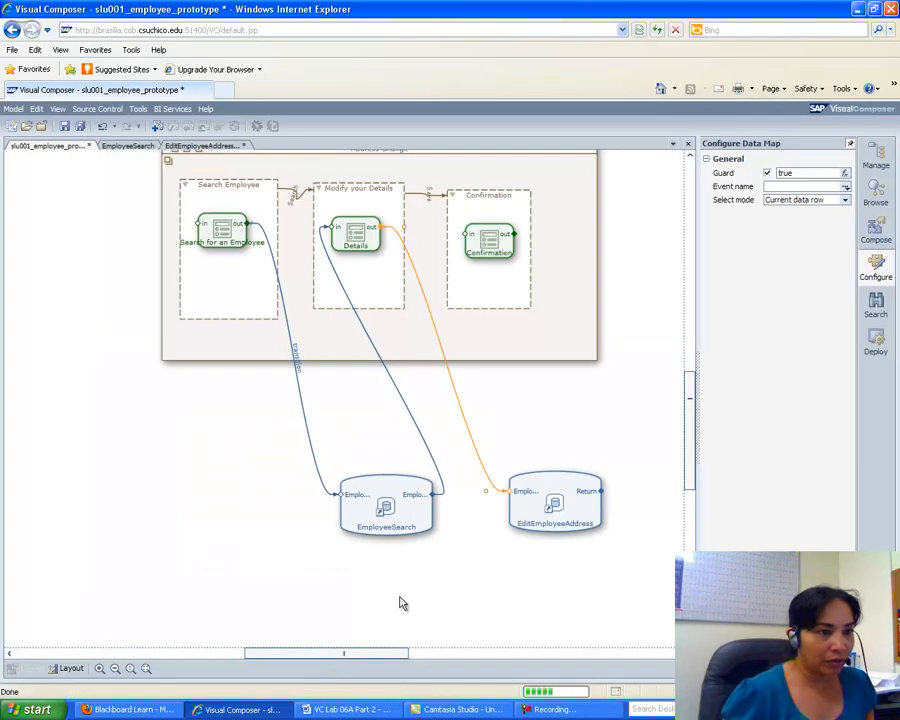
# Set the orange Details-to-EditEmployeeAddress link's event name to transition in Configure Data Map.
pyautogui.click(477, 458)
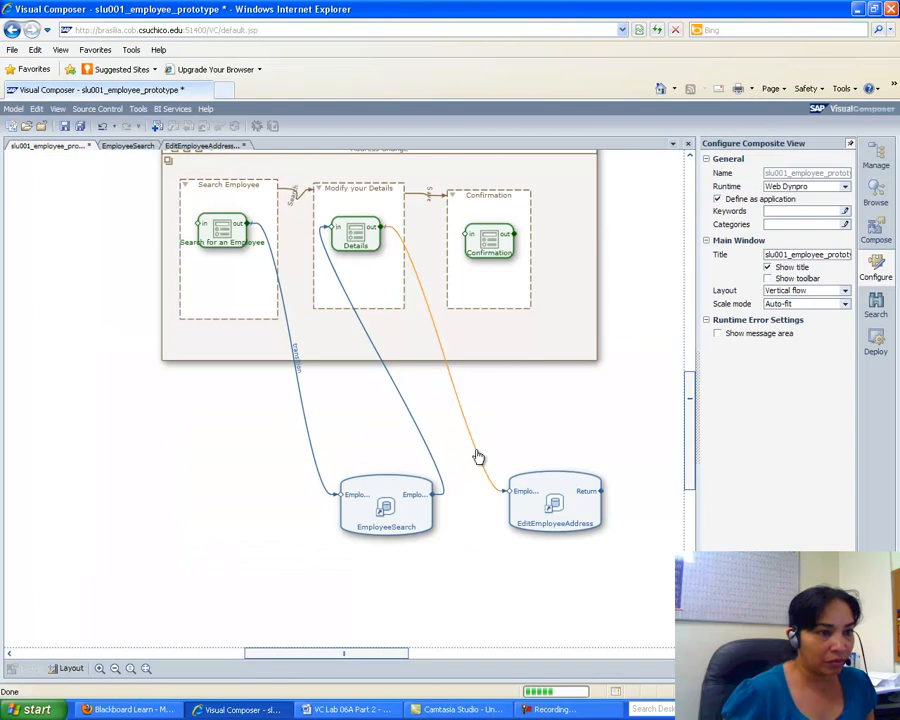
pyautogui.rightClick(476, 452)
pyautogui.click(501, 506)
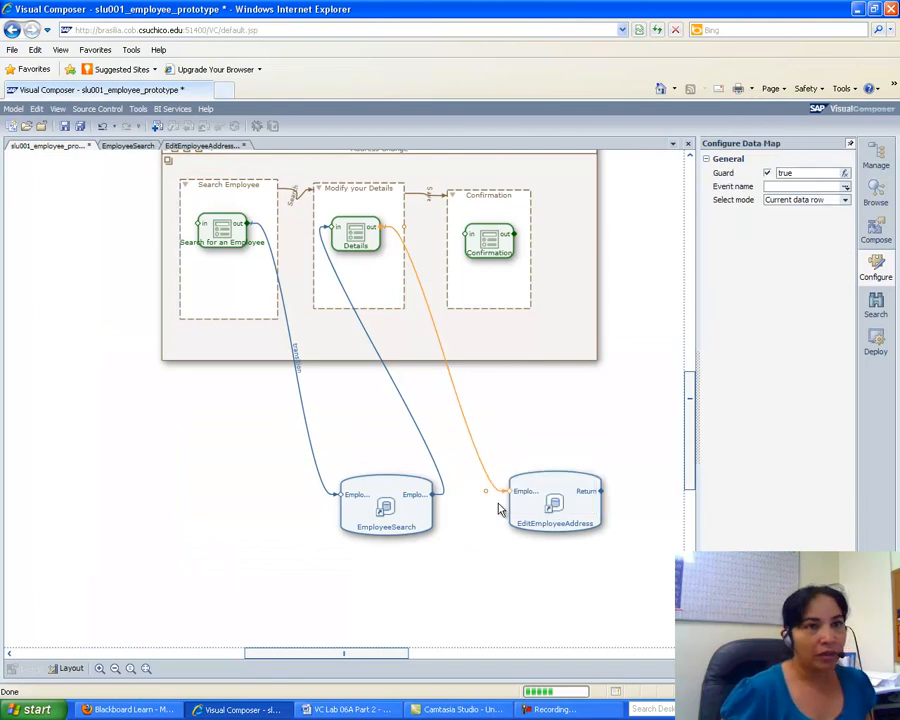
pyautogui.click(776, 188)
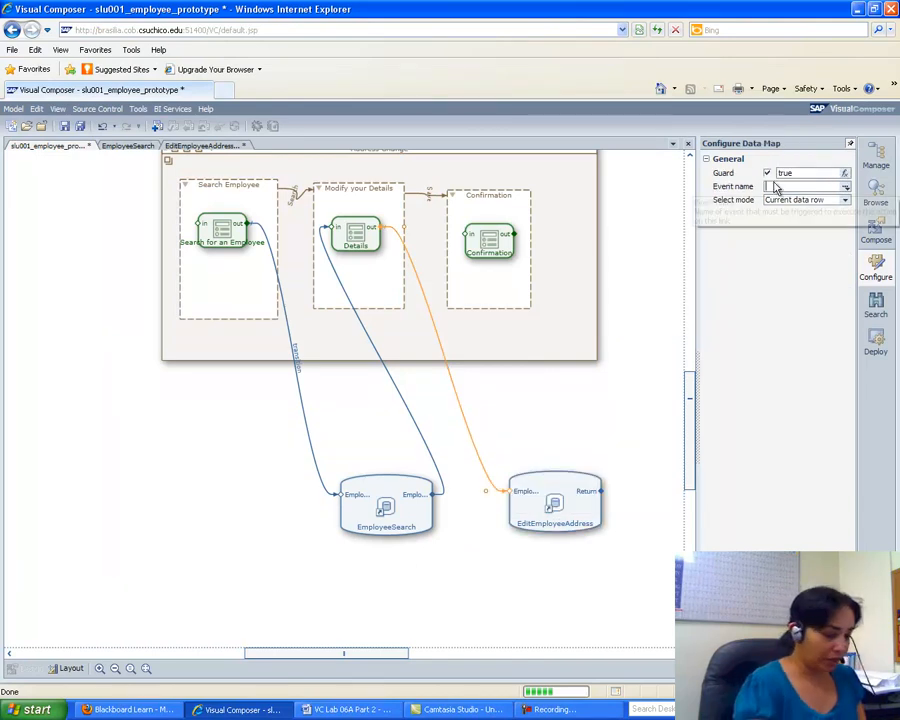
pyautogui.write('Transition')
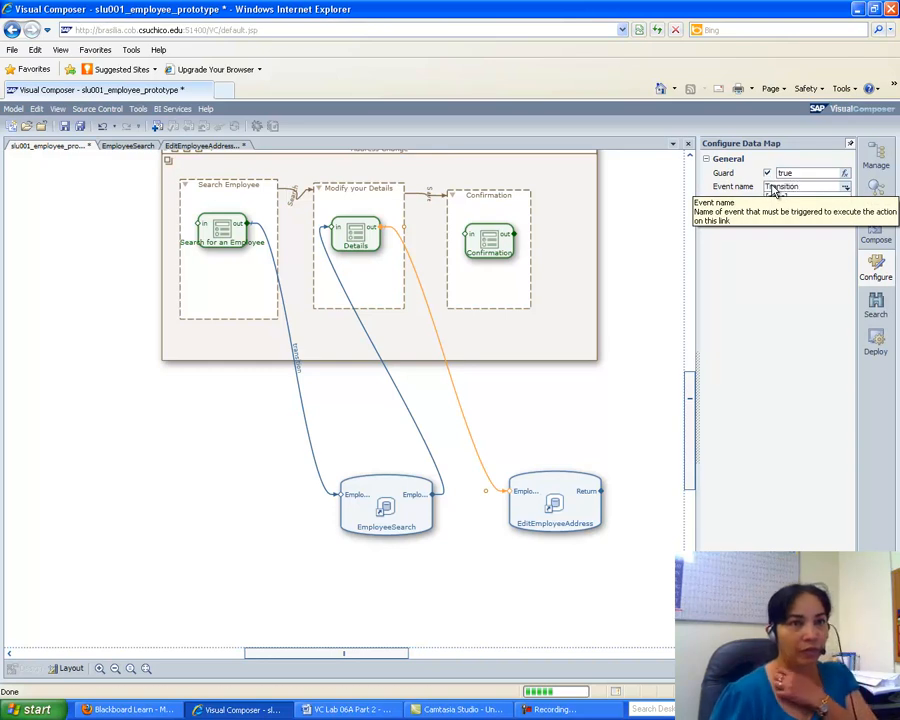
pyautogui.click(775, 195)
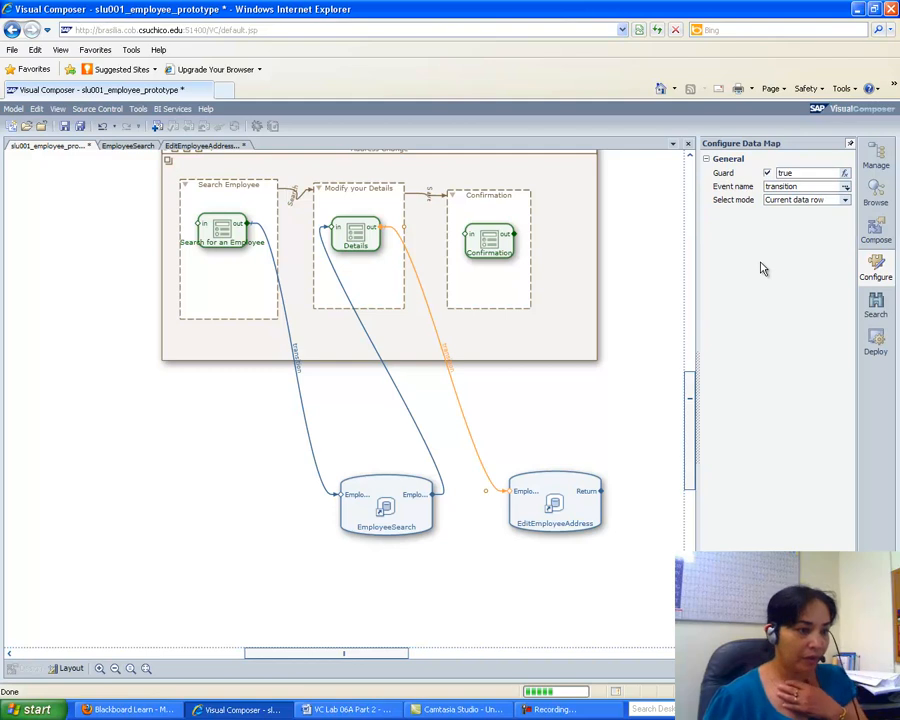
pyautogui.click(331, 710)
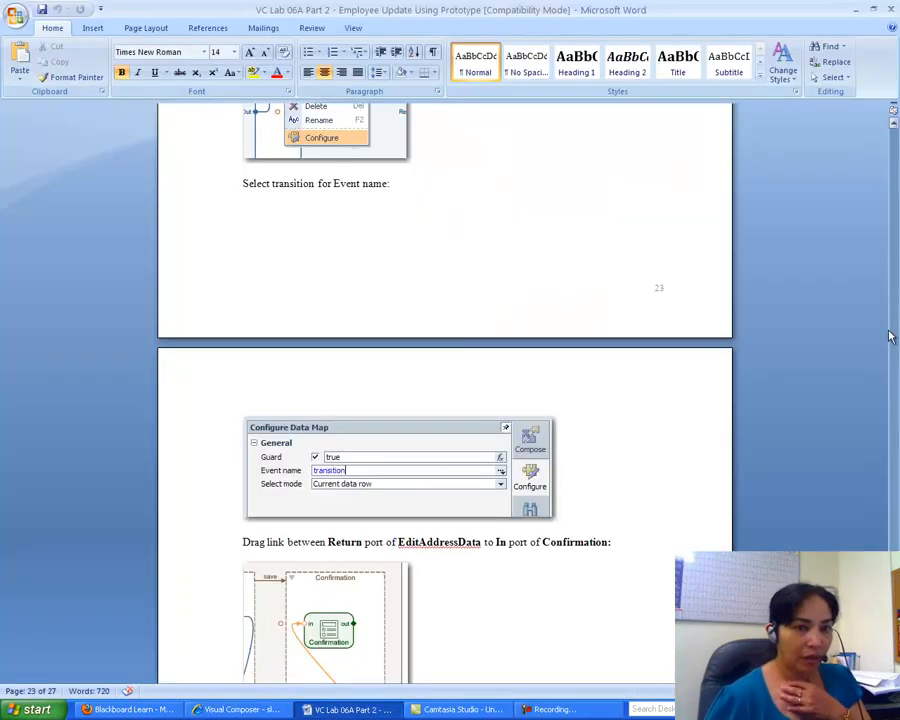
# Scroll the lab document to the step linking the Return port to Confirmation's In port.
pyautogui.scroll(-3, 445, 400)
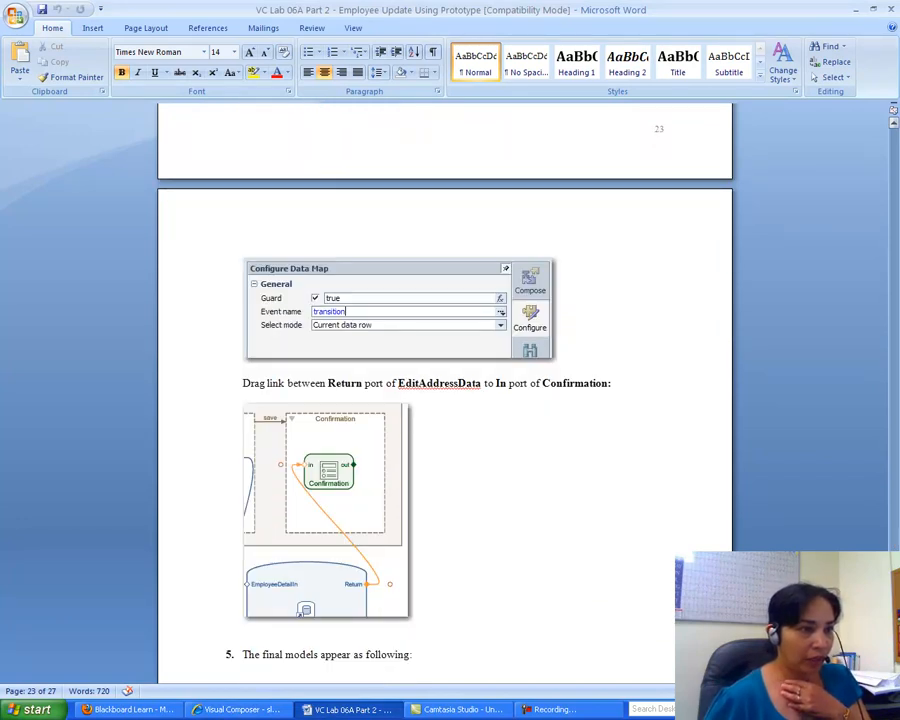
pyautogui.scroll(-5, 445, 400)
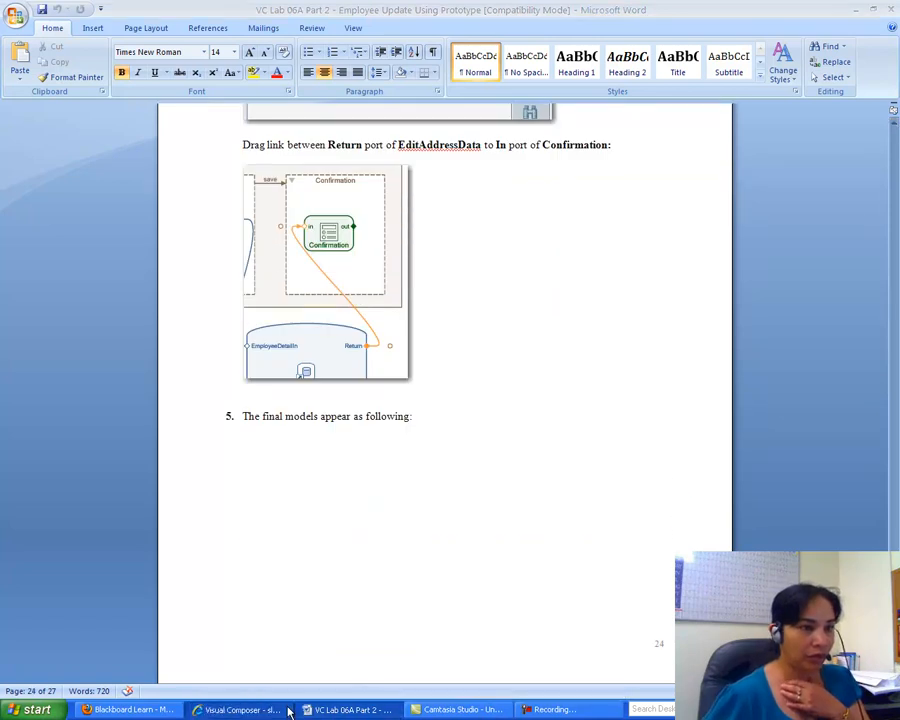
pyautogui.click(245, 709)
# Link EditEmployeeAddress's Return port to the Confirmation step's in port.
pyautogui.moveTo(600, 492); pyautogui.dragTo(468, 240)
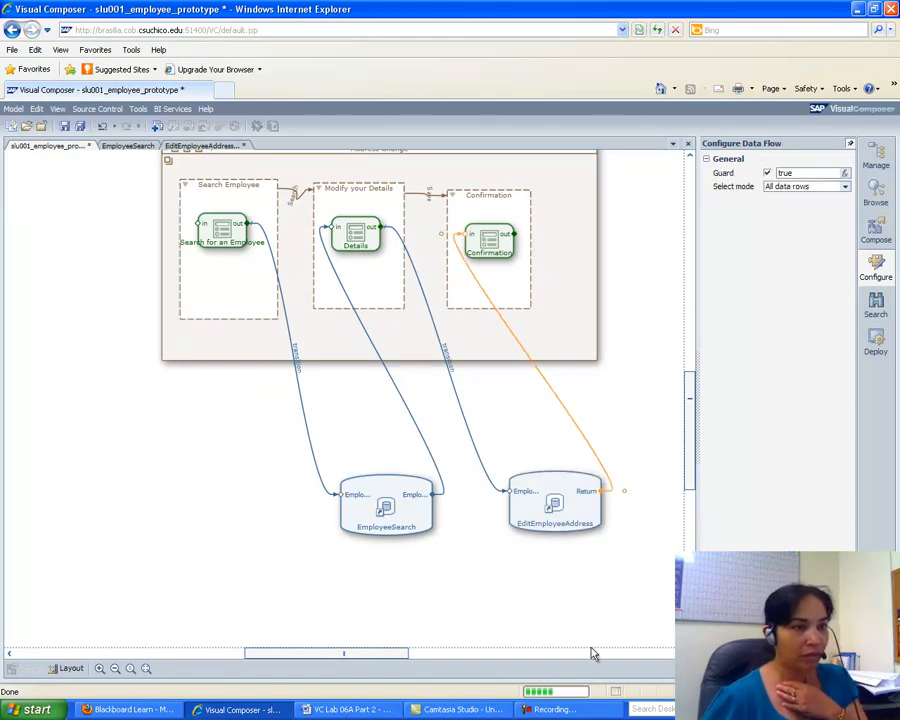
pyautogui.click(348, 709)
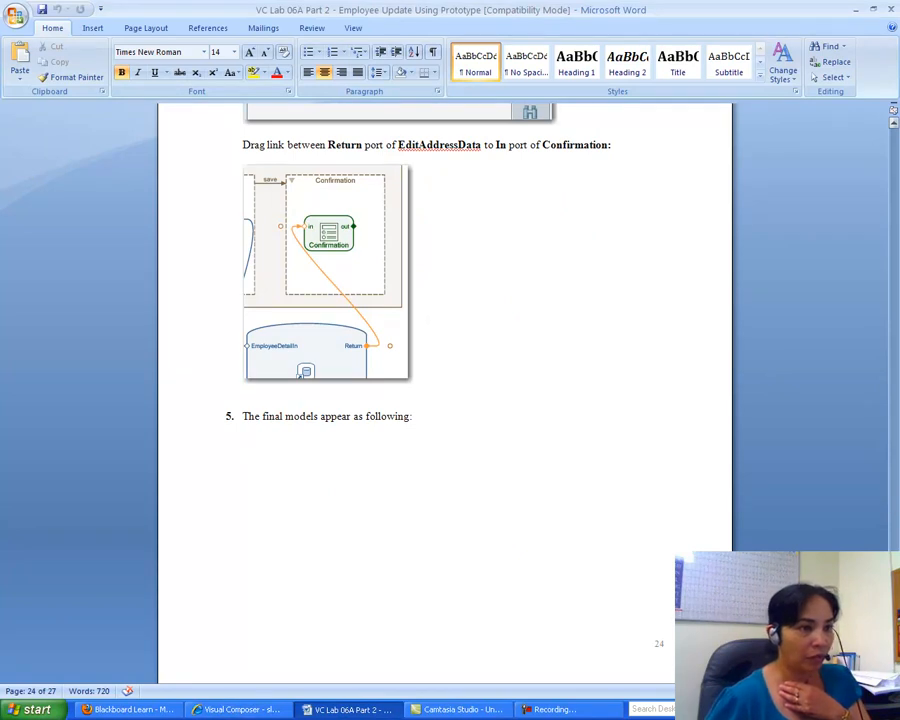
pyautogui.scroll(-10, 445, 400)
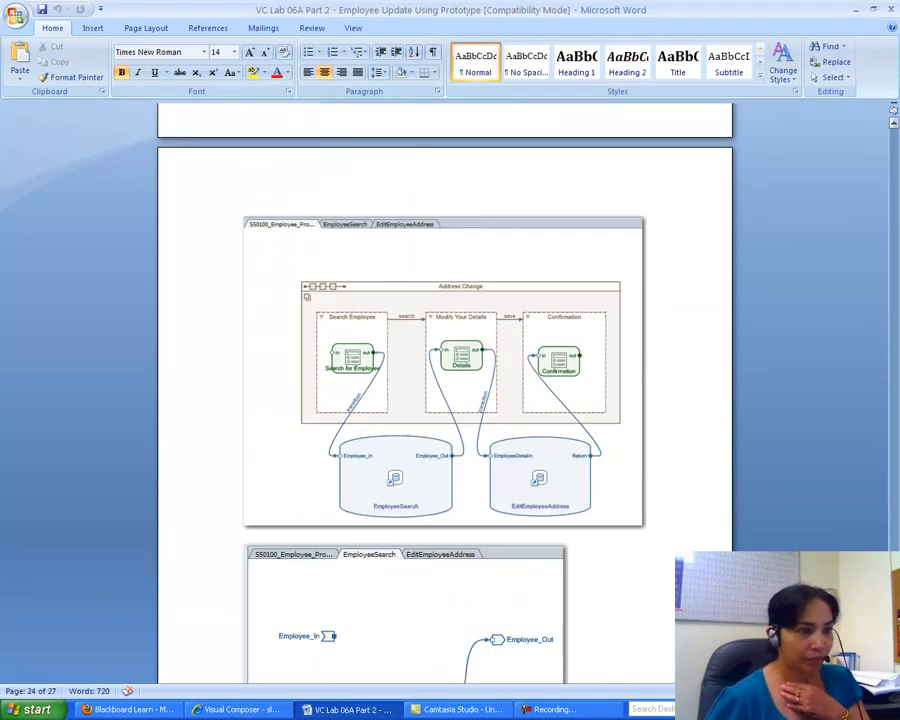
pyautogui.scroll(-12, 445, 400)
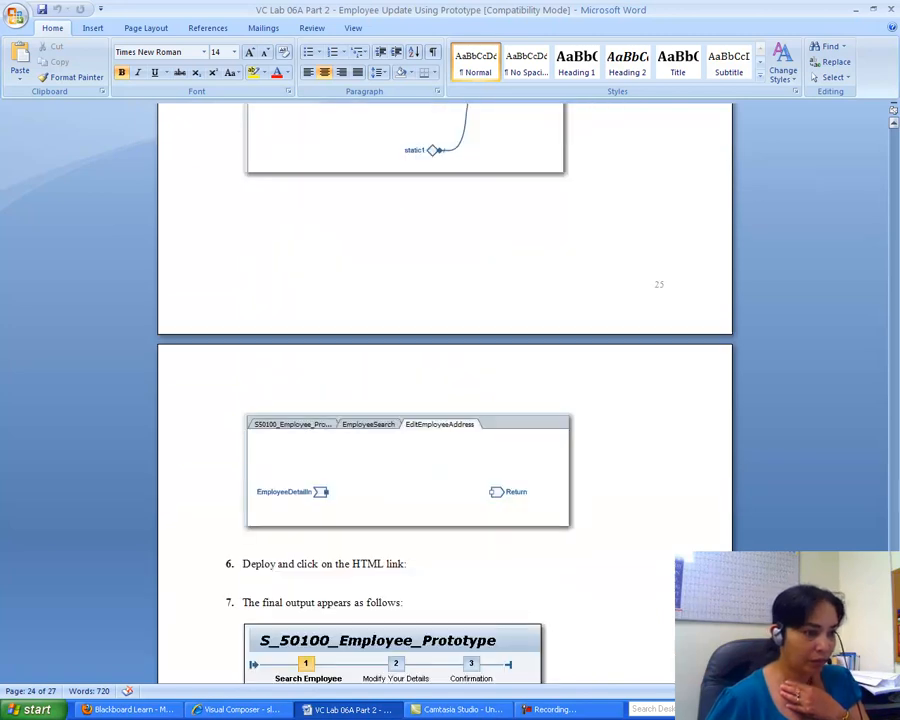
pyautogui.click(215, 709)
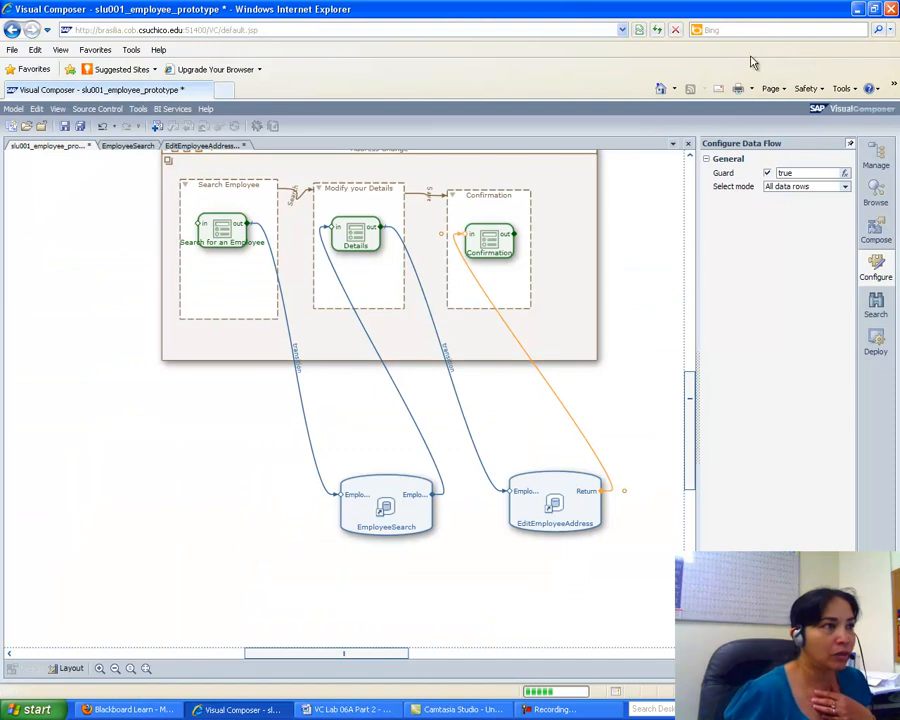
# Review the EmployeeSearch and EditEmployeeAddress models, then return to the composite prototype model.
pyautogui.click(643, 232)
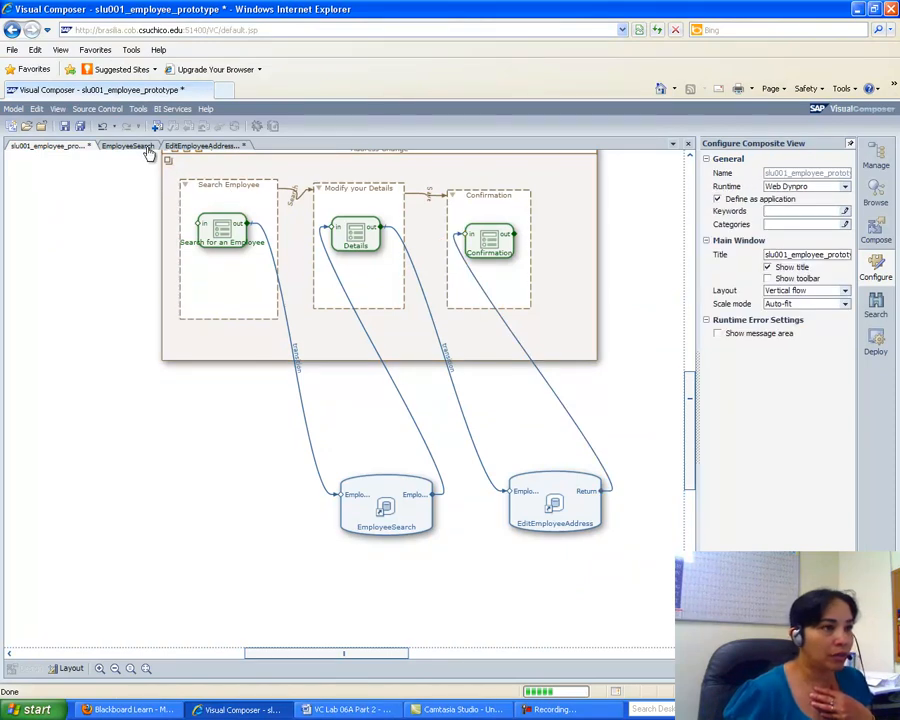
pyautogui.click(128, 146)
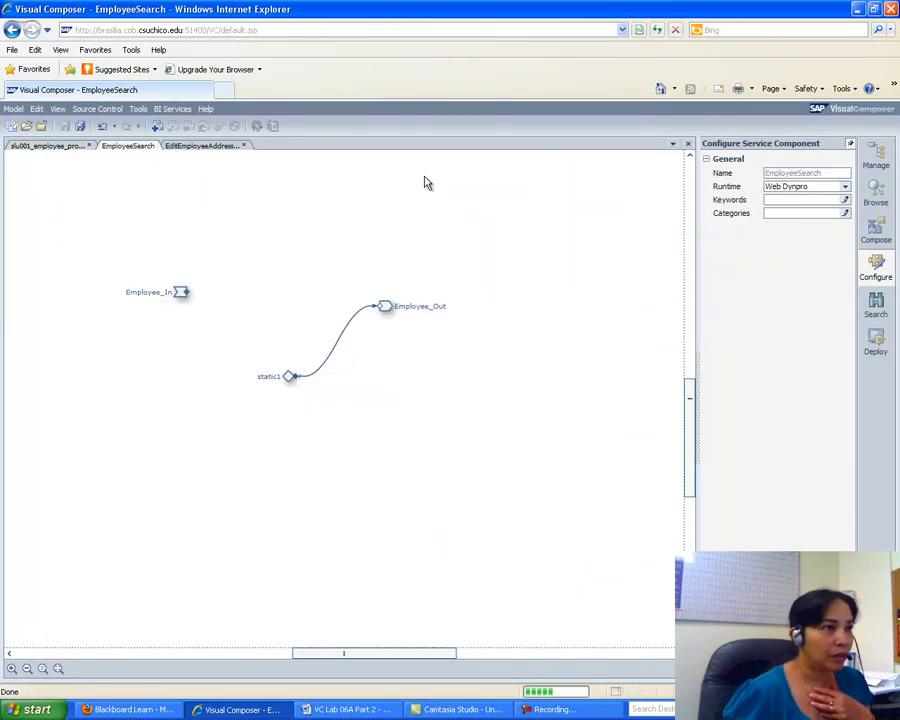
pyautogui.click(213, 147)
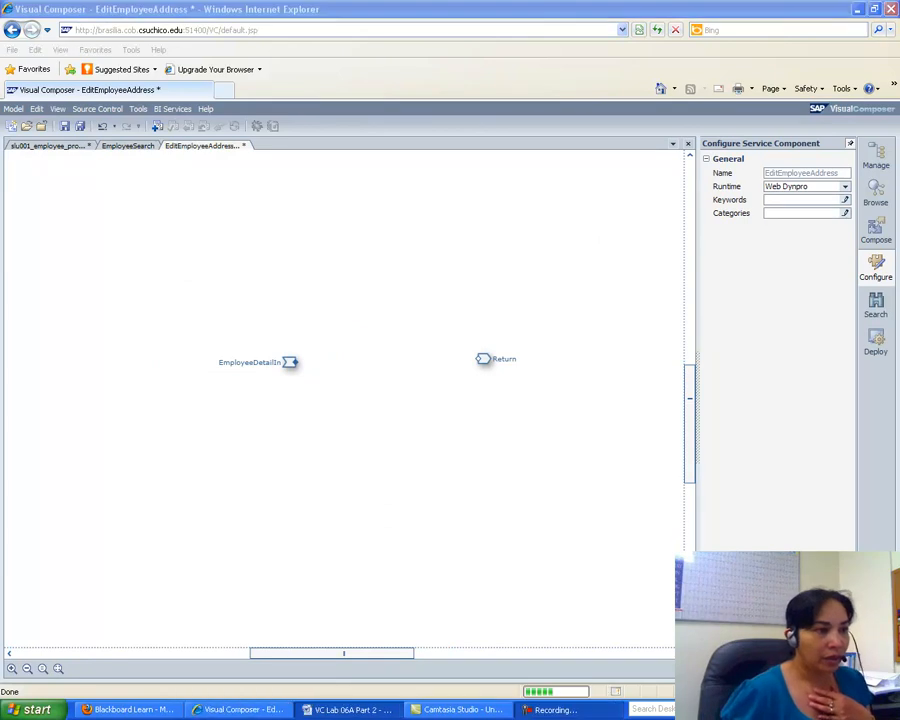
pyautogui.click(350, 709)
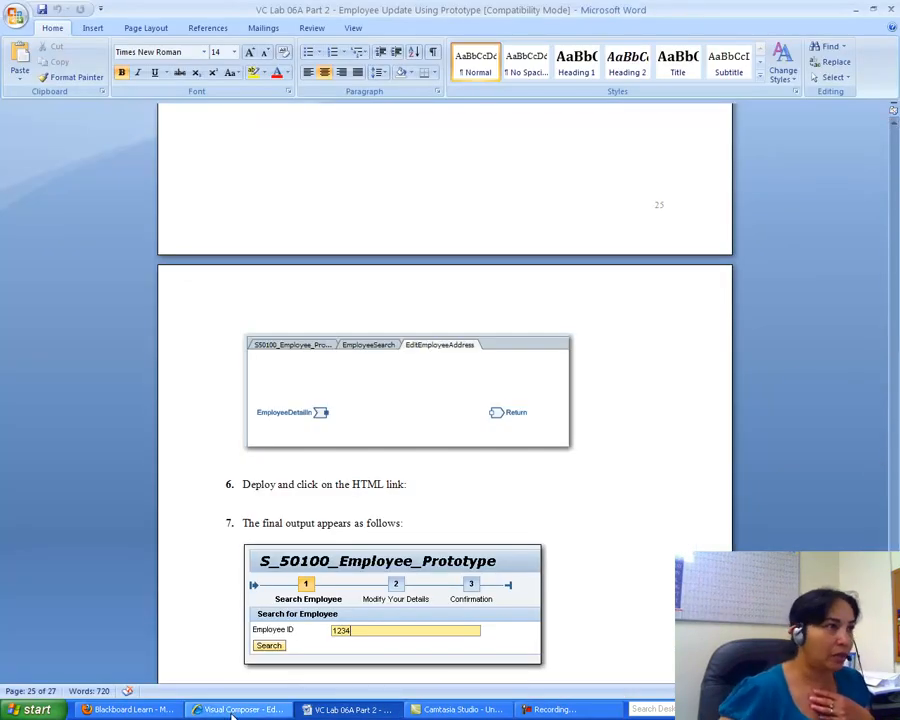
pyautogui.hotkey('alt', 'Tab')
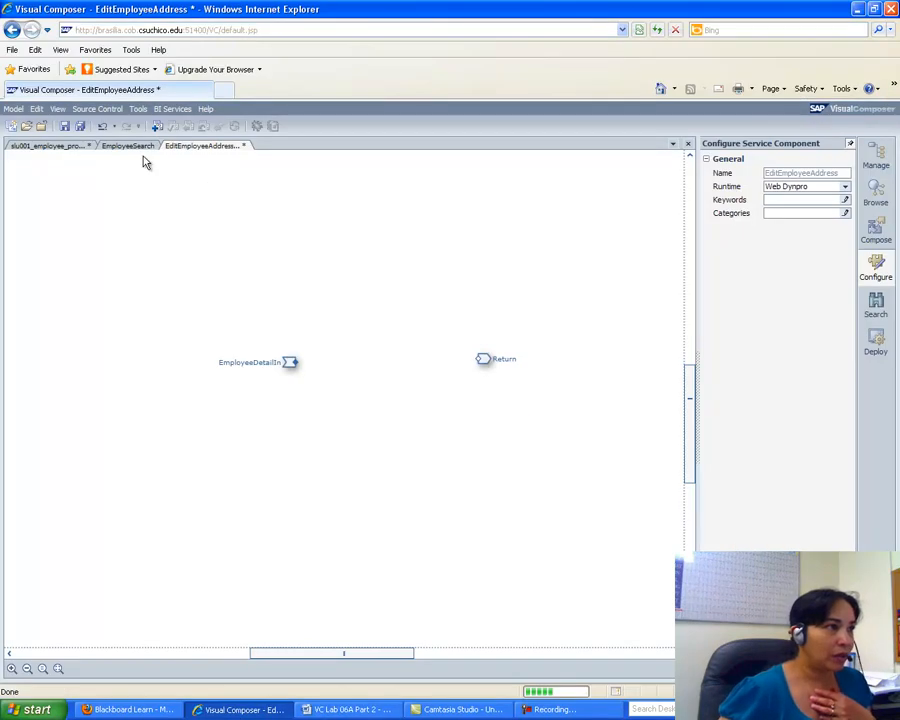
pyautogui.click(44, 148)
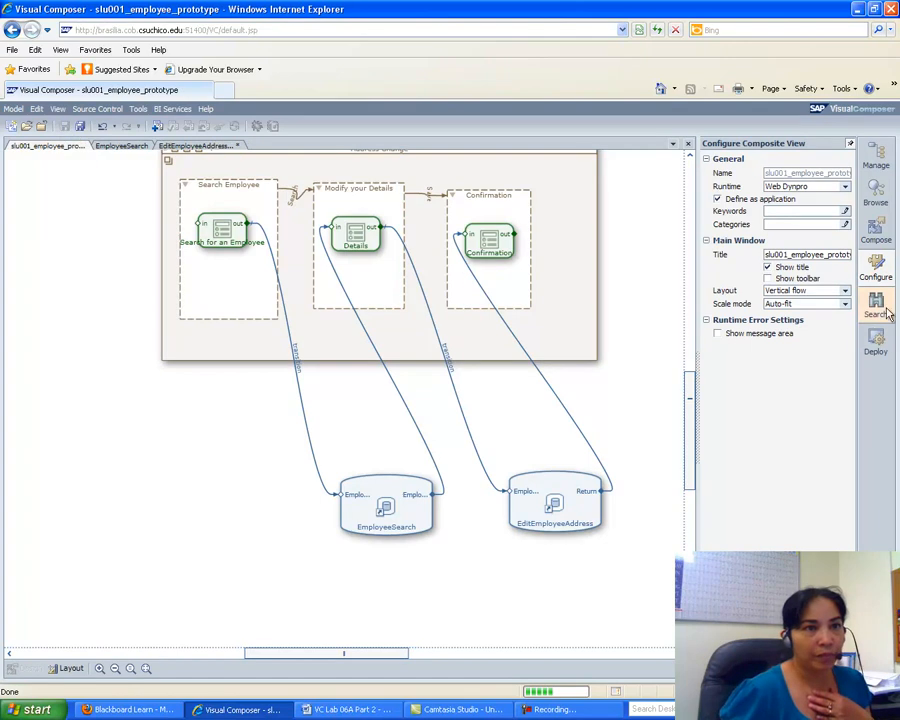
# Deploy the prototype with Include DC dependencies ticked, saving the models to continue.
pyautogui.click(876, 342)
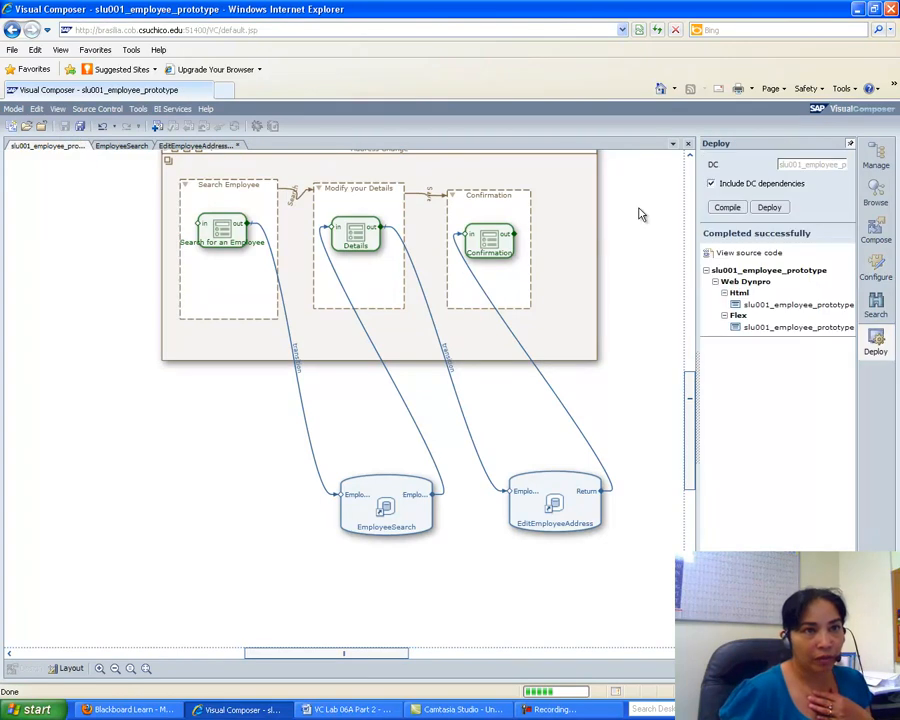
pyautogui.click(711, 184)
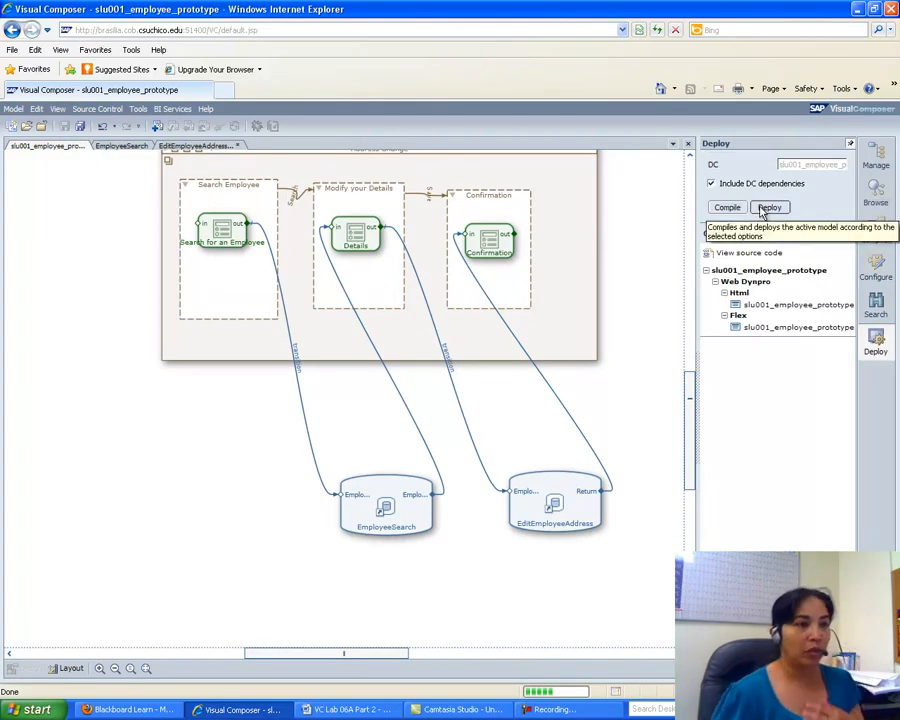
pyautogui.click(766, 208)
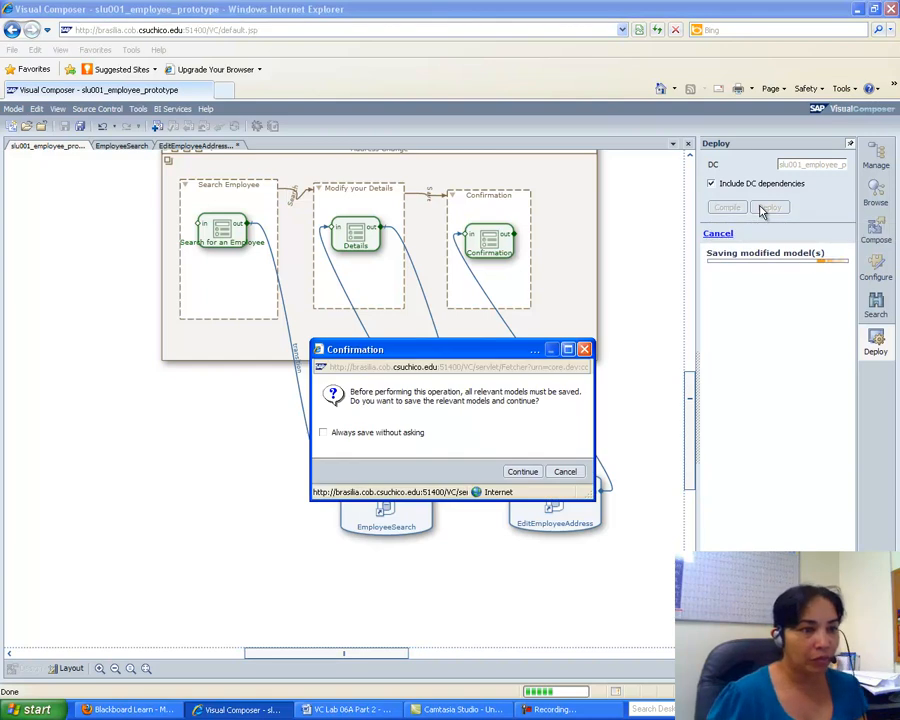
pyautogui.click(524, 473)
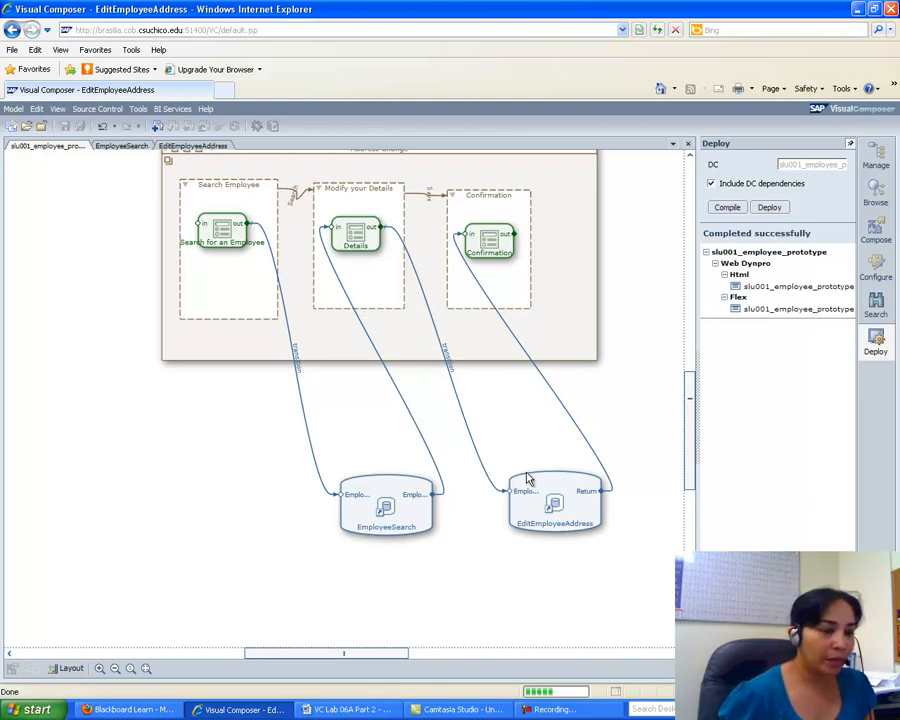
# Launch the deployed prototype's Html application in a new browser window.
pyautogui.click(350, 709)
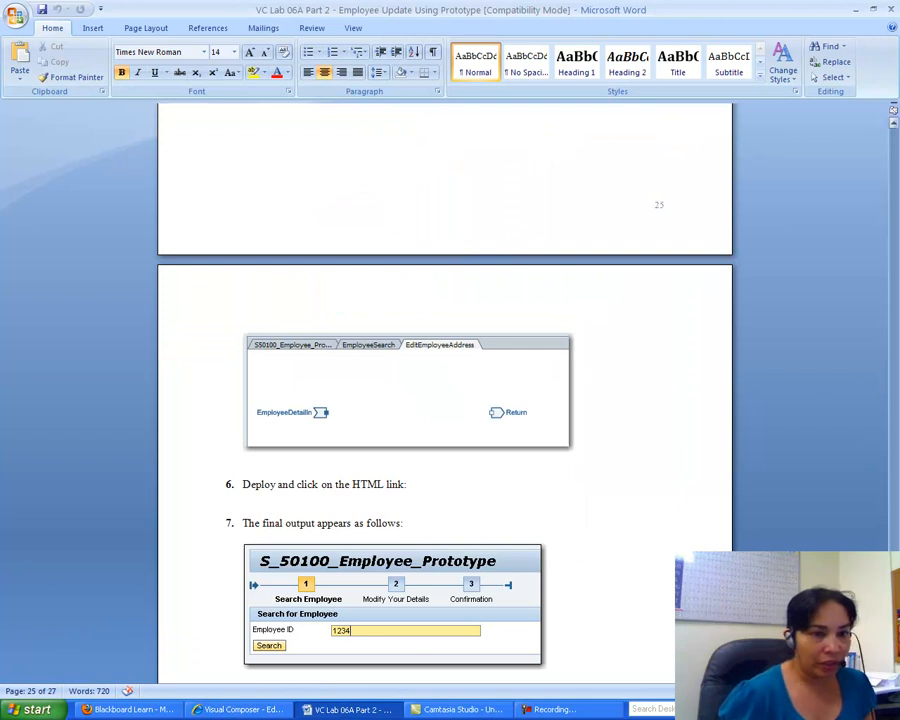
pyautogui.scroll(-20, 445, 400)
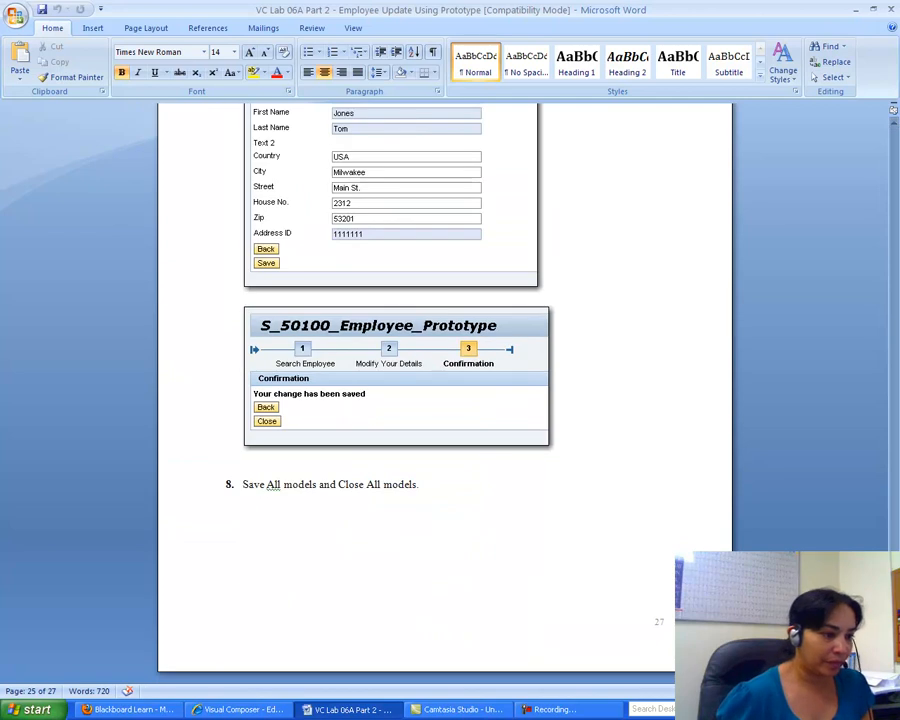
pyautogui.click(240, 709)
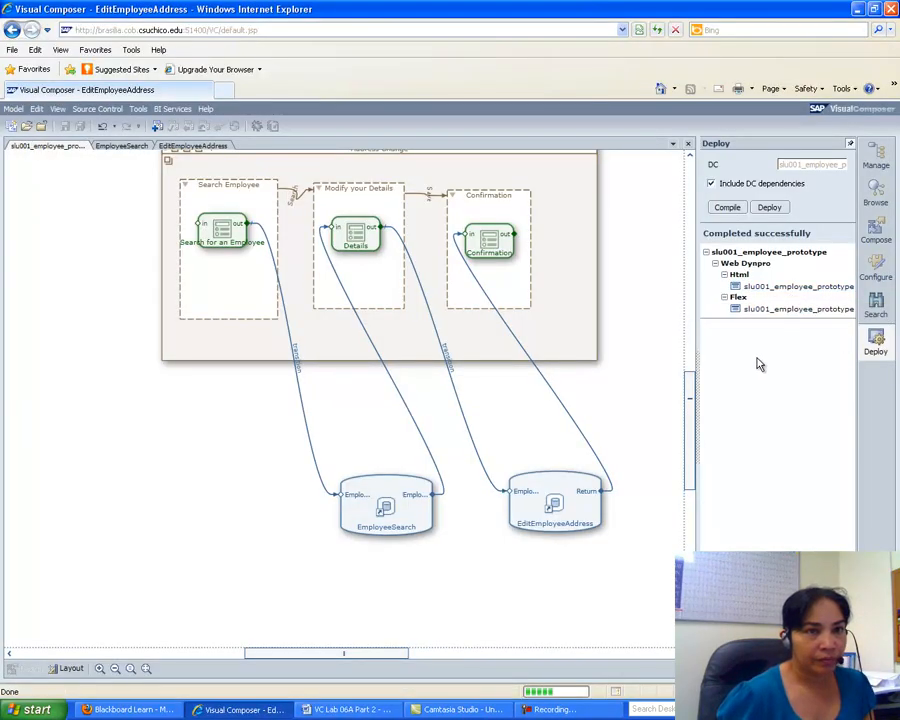
pyautogui.click(777, 289)
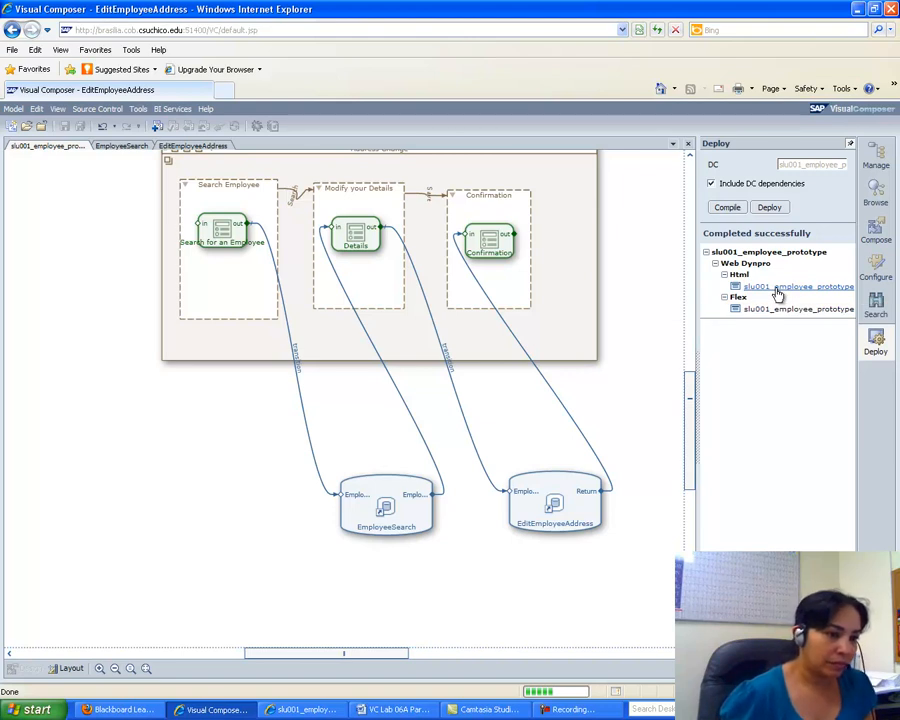
# Maximize the deployed app and search for Employee ID 1234.
pyautogui.click(309, 713)
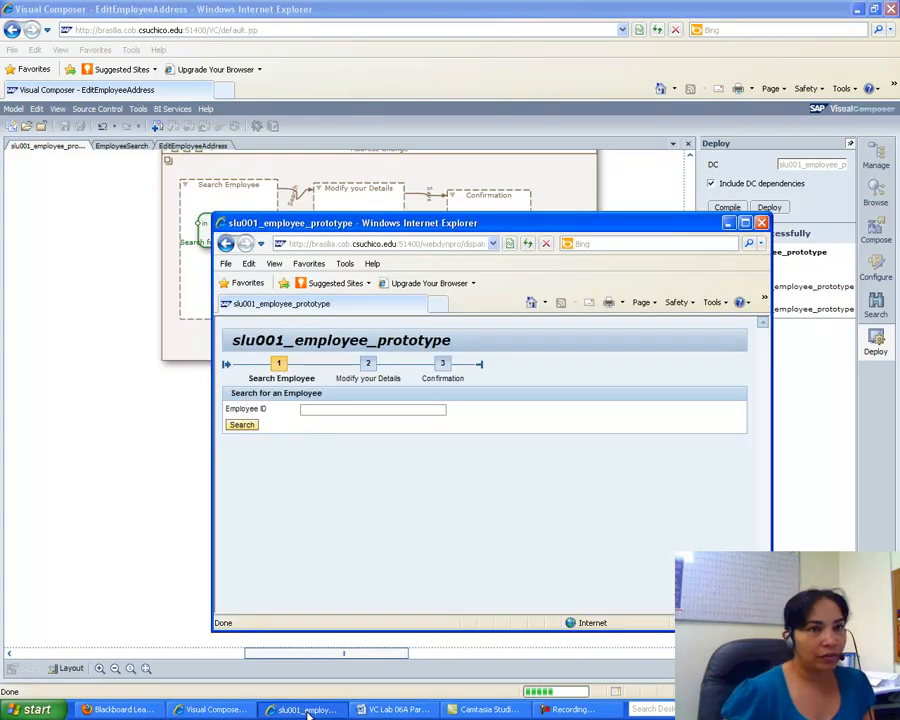
pyautogui.click(745, 223)
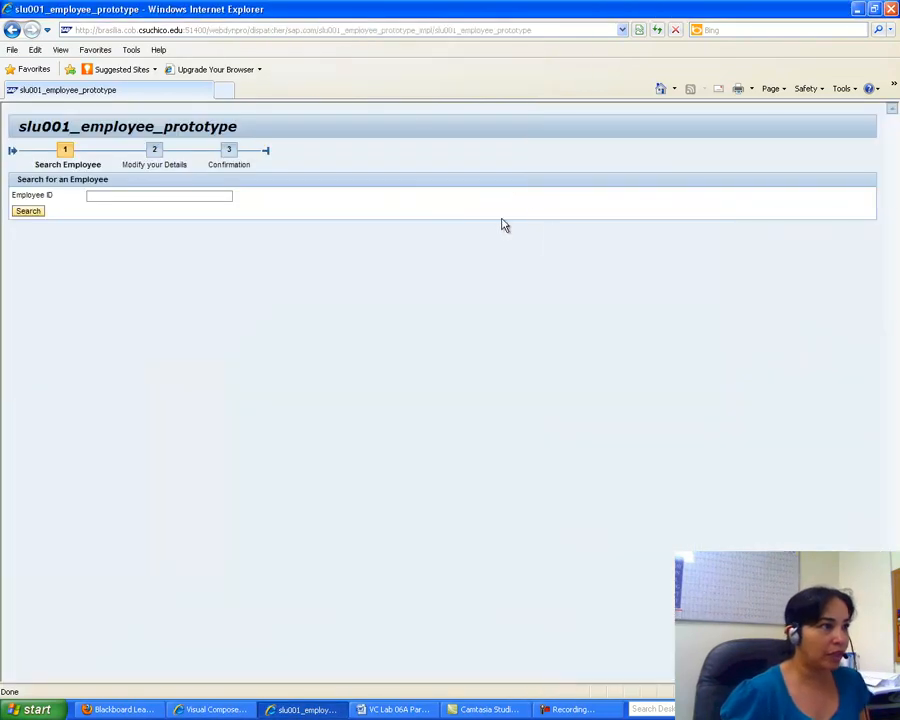
pyautogui.click(93, 194)
pyautogui.write('1234')
pyautogui.click(22, 211)
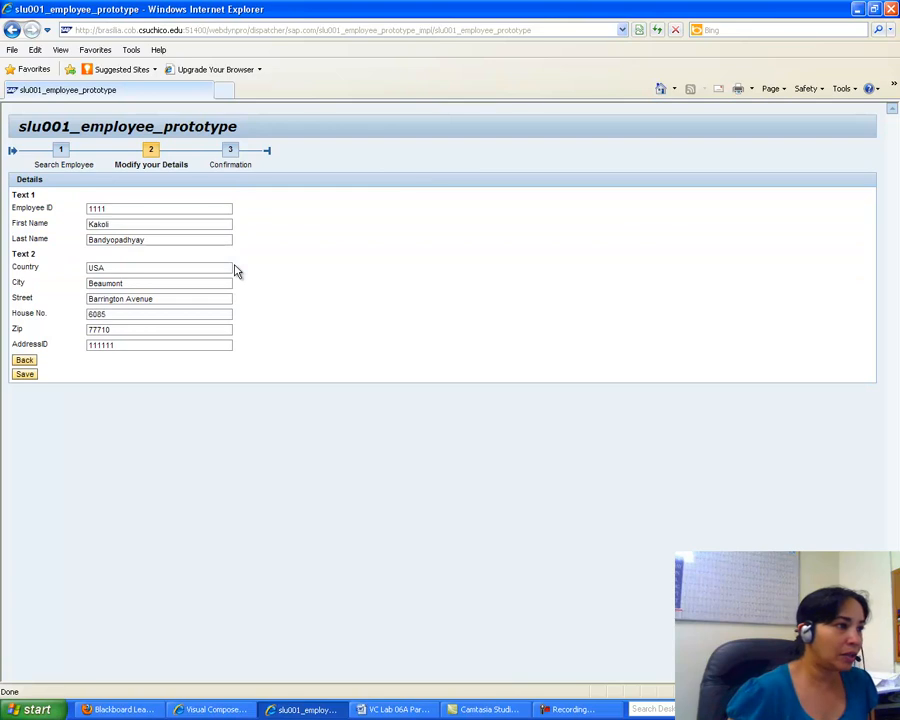
# Test every transition by cycling Search, Save and Back between search, details and confirmation.
pyautogui.click(24, 361)
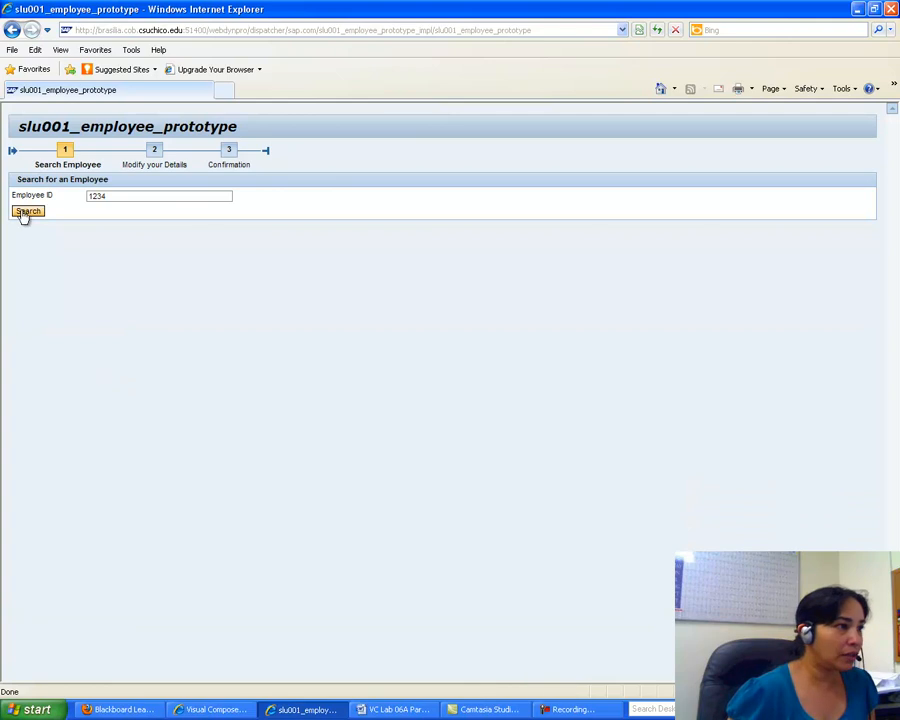
pyautogui.click(24, 212)
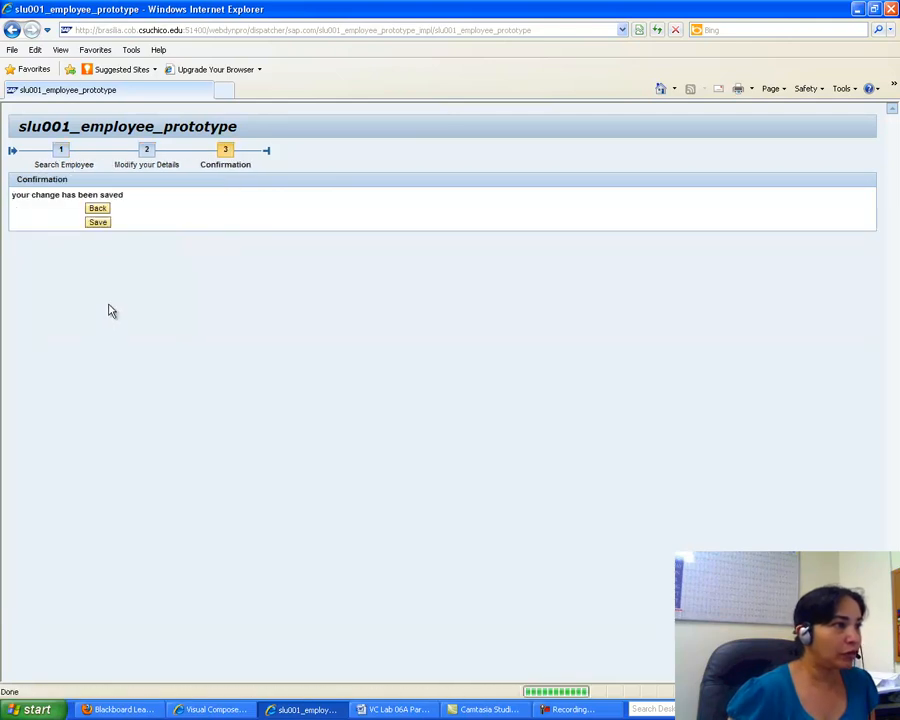
pyautogui.click(97, 223)
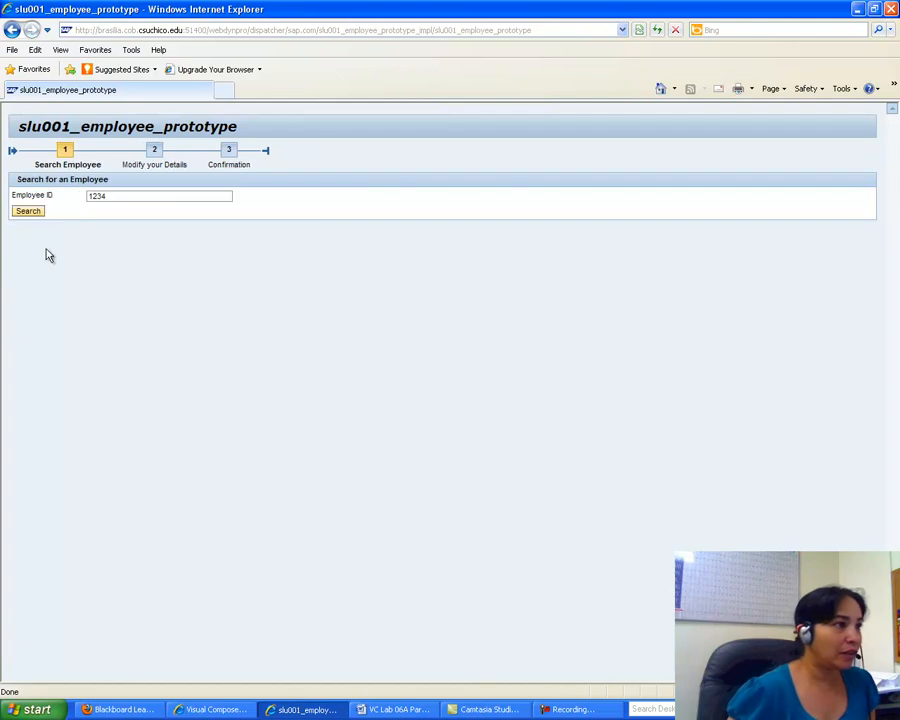
pyautogui.click(24, 212)
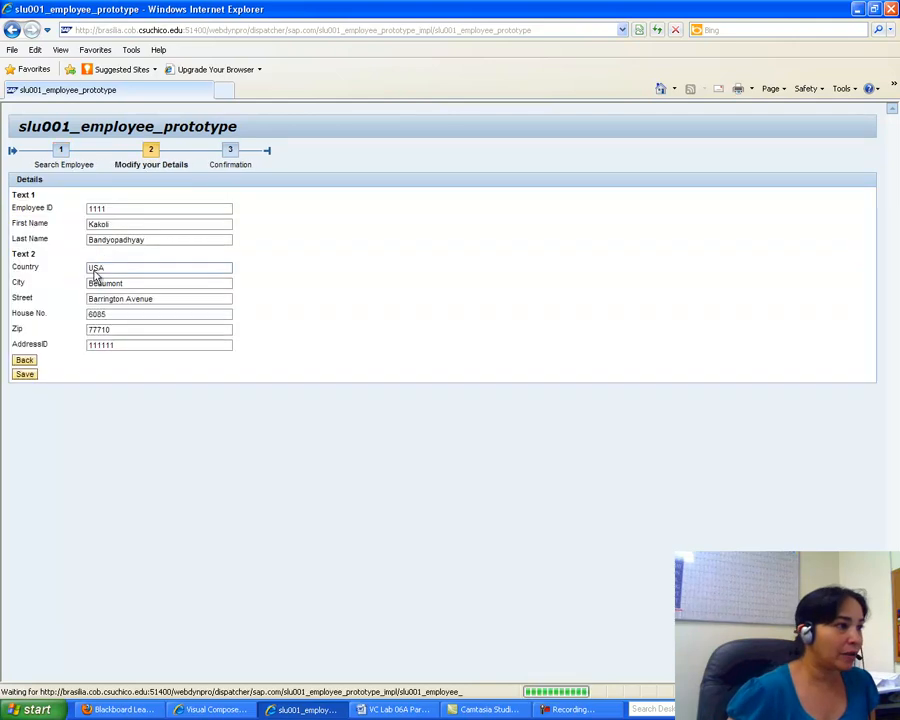
pyautogui.click(24, 374)
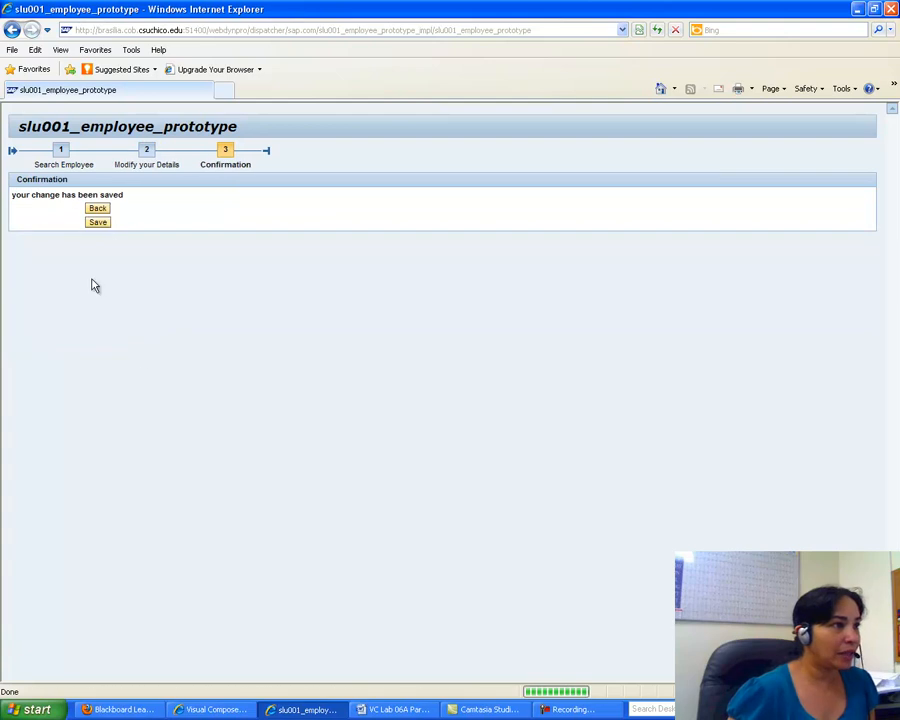
pyautogui.click(98, 209)
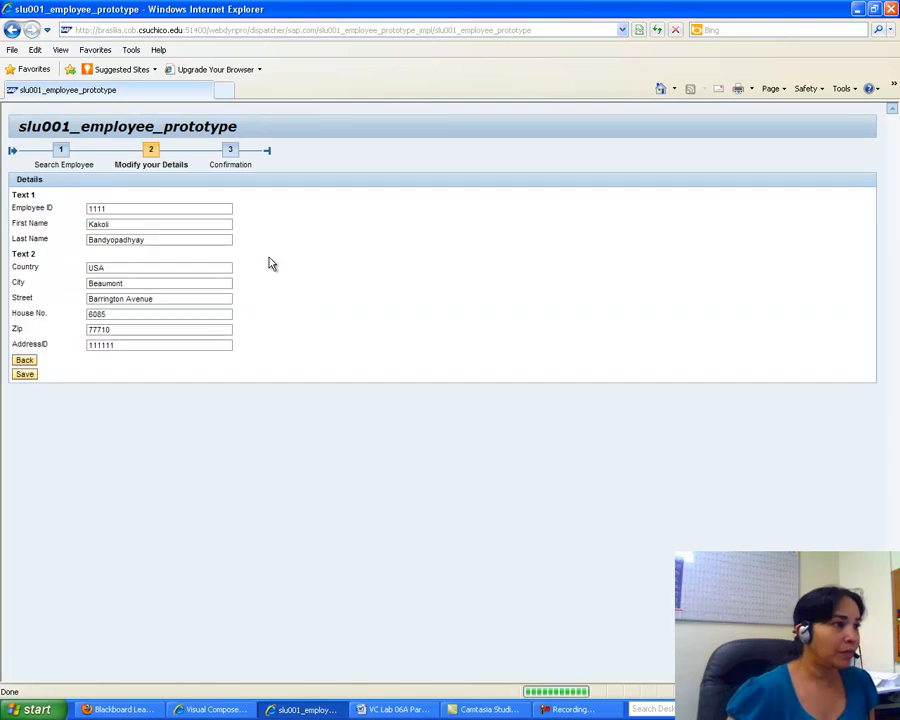
pyautogui.click(24, 374)
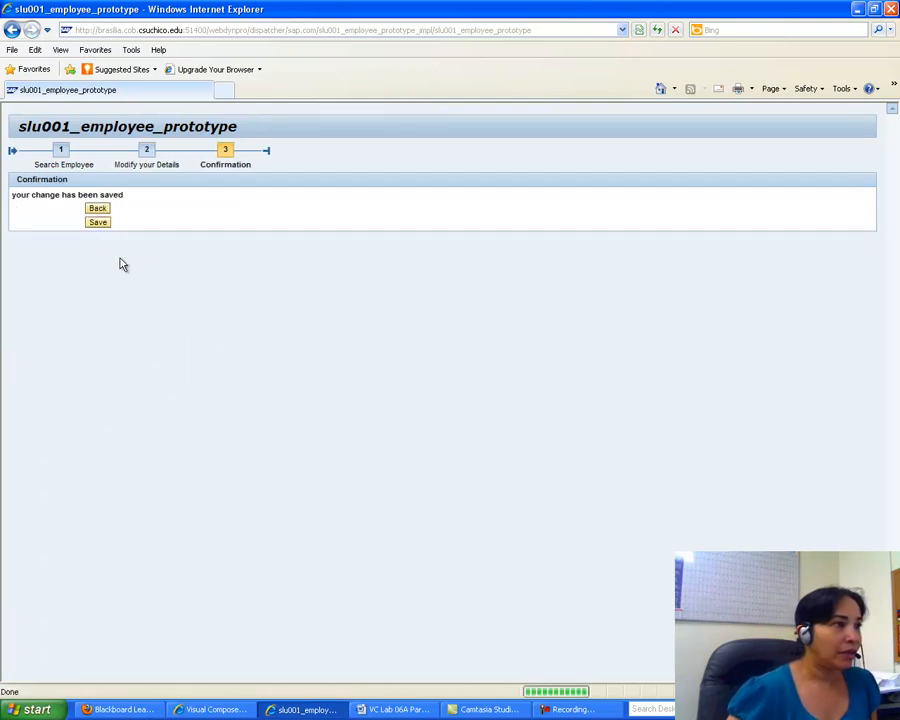
pyautogui.click(98, 222)
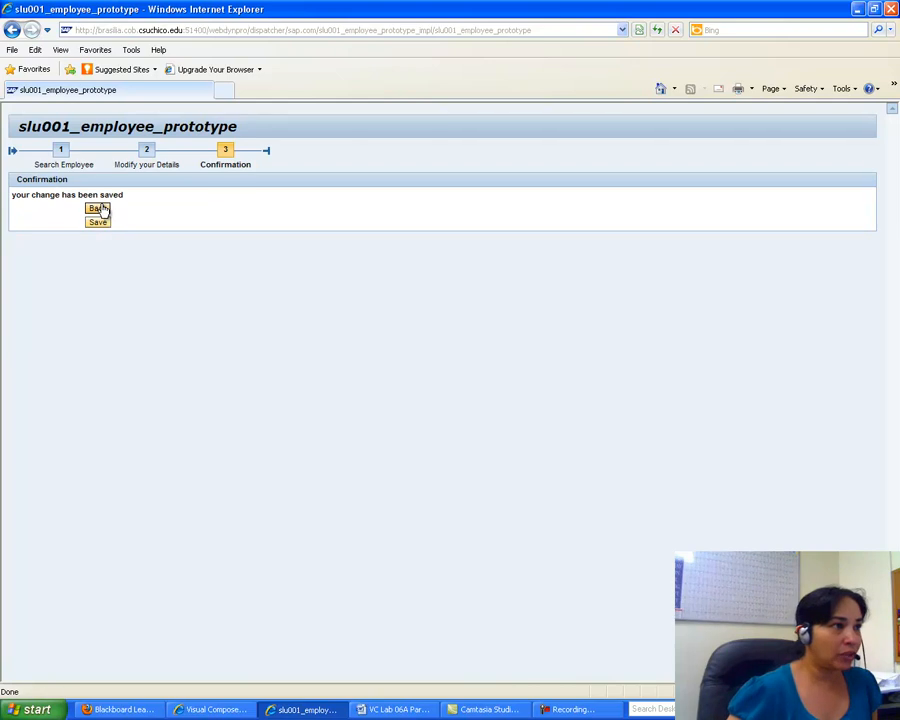
pyautogui.click(97, 225)
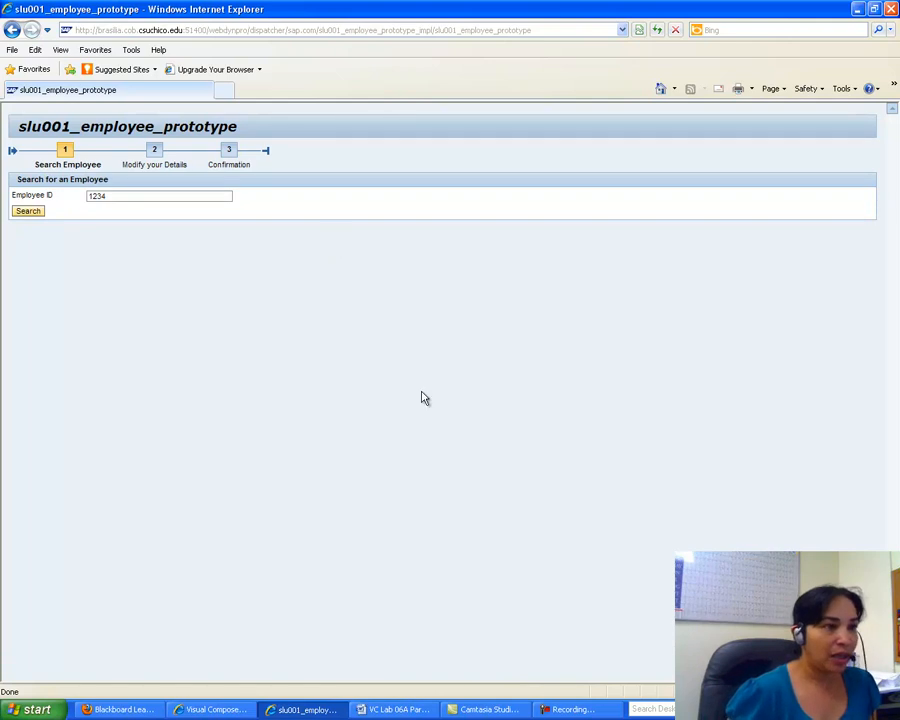
# Compare the running app with the lab's final-output screenshot, then open All Programs.
pyautogui.click(400, 709)
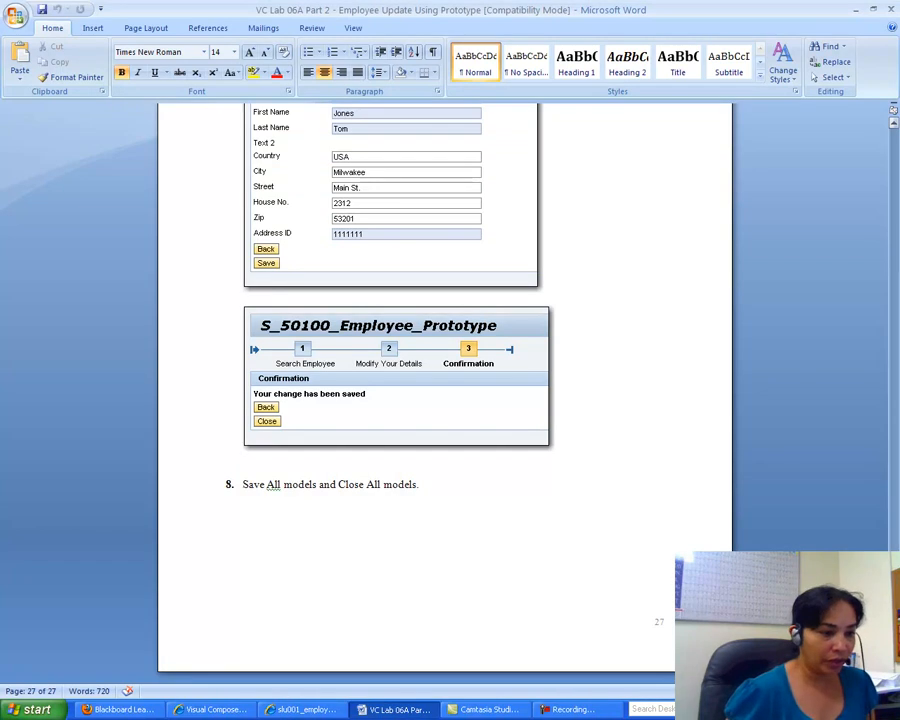
pyautogui.click(316, 710)
pyautogui.click(27, 213)
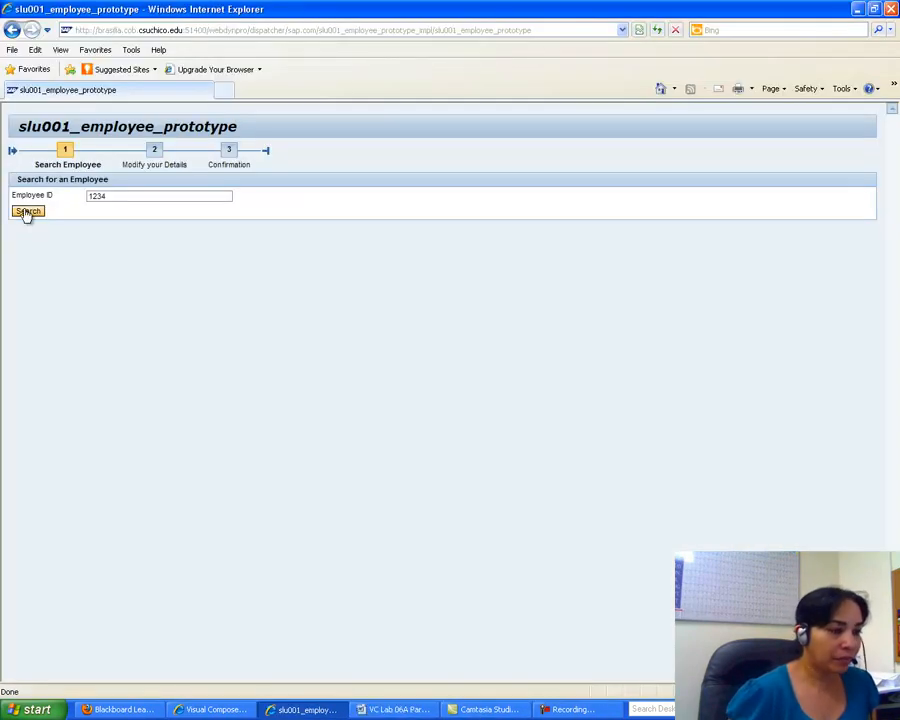
pyautogui.click(382, 710)
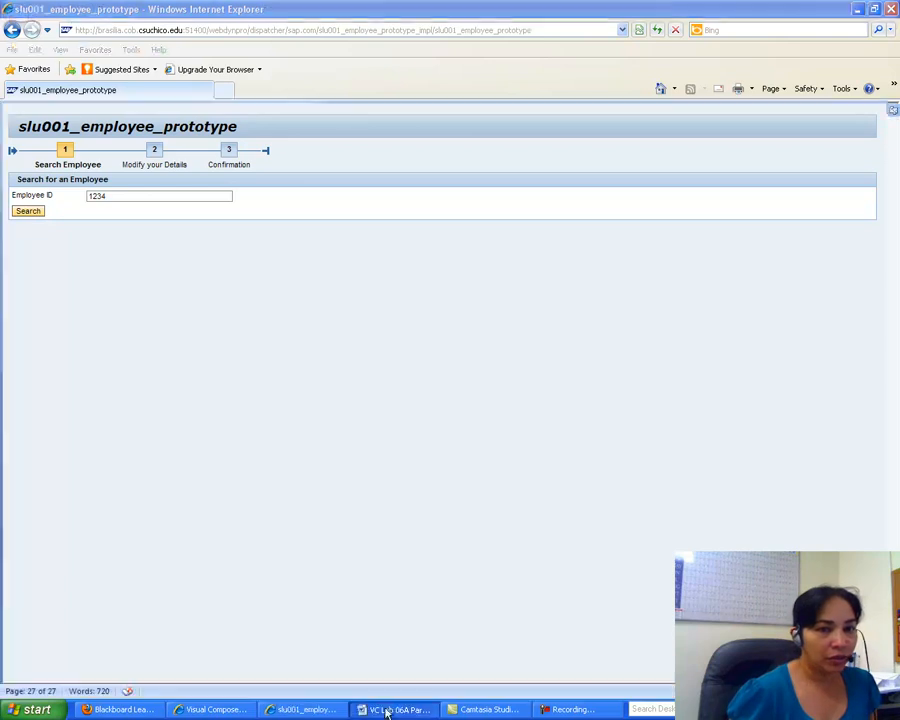
pyautogui.scroll(10, 445, 390)
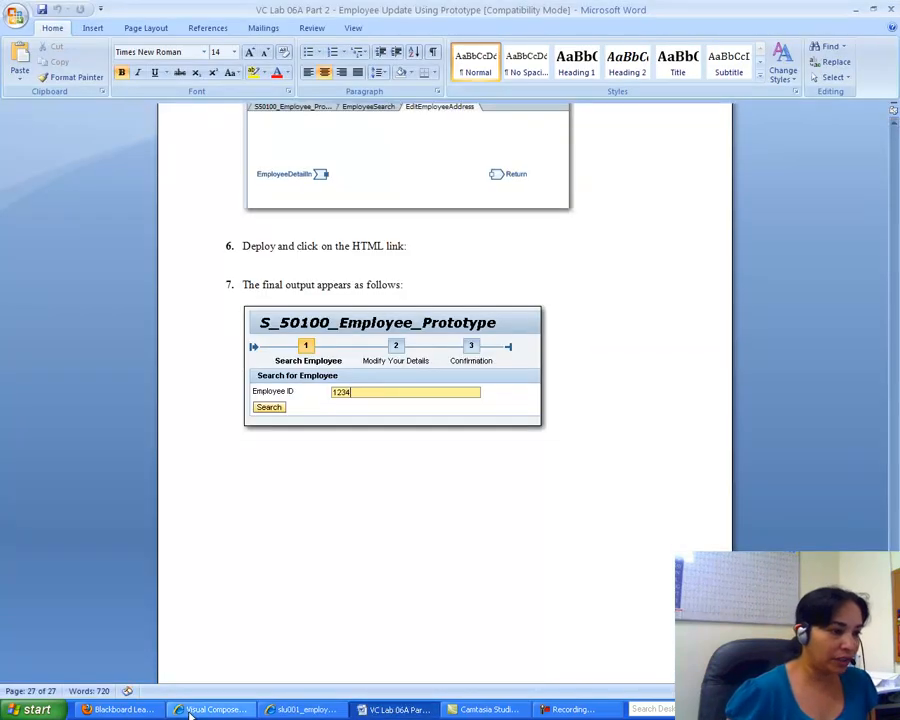
pyautogui.click(272, 710)
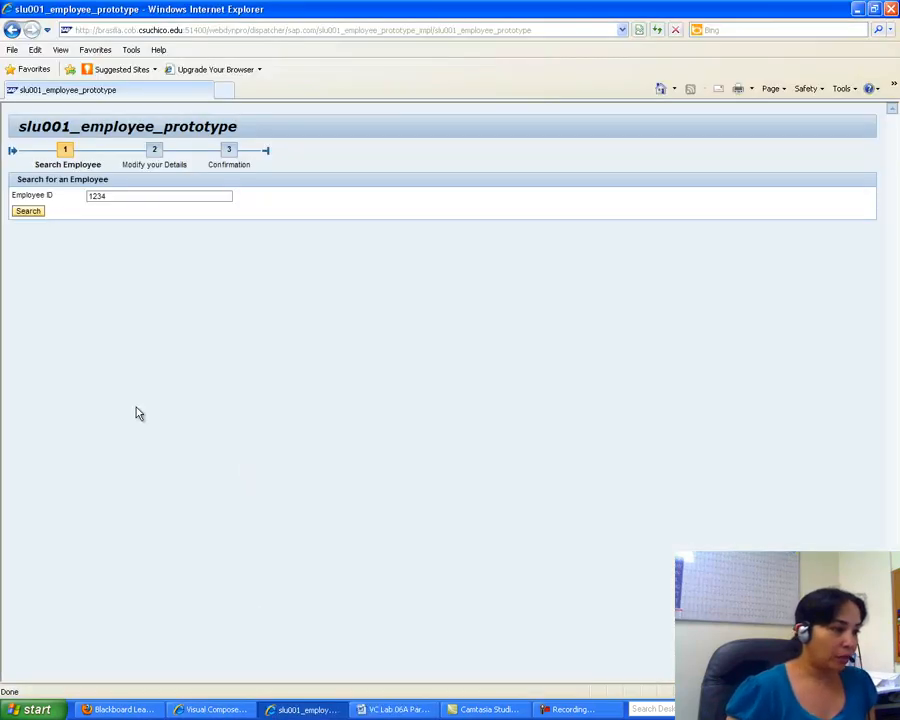
pyautogui.click(37, 709)
pyautogui.click(62, 658)
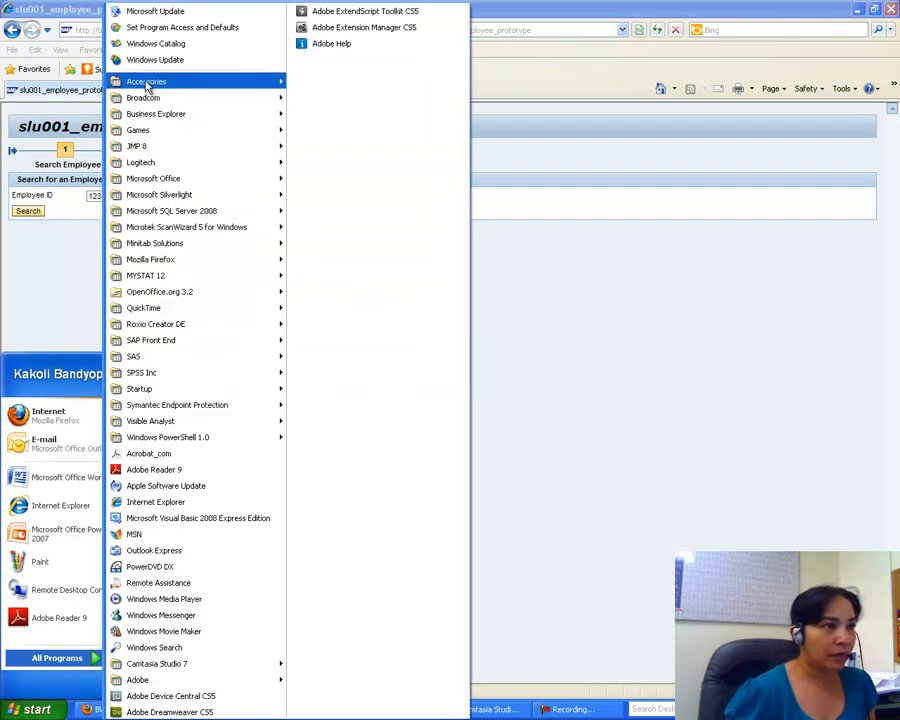
# Open Paint, paste the browser capture, and cut out the Search Employee area.
pyautogui.moveTo(147, 84)
pyautogui.click(321, 228)
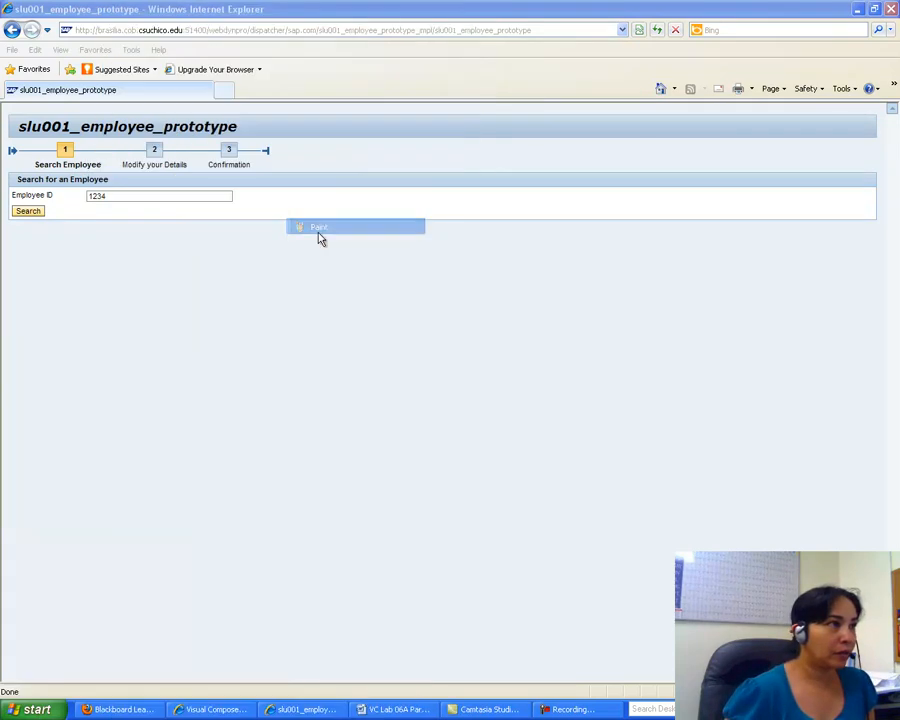
pyautogui.click(29, 24)
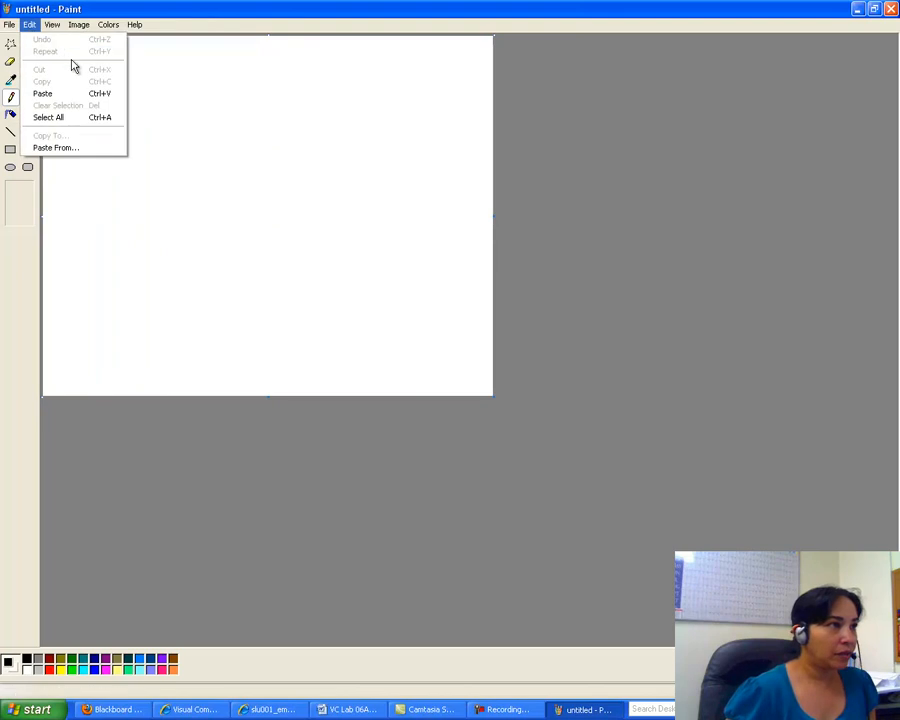
pyautogui.click(58, 93)
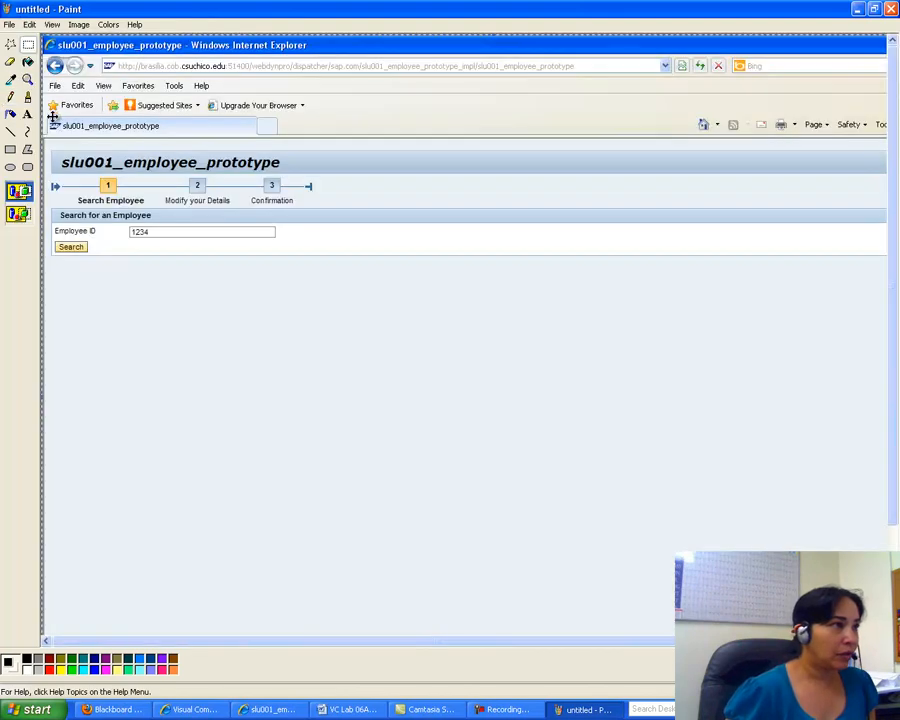
pyautogui.click(28, 44)
pyautogui.moveTo(46, 113); pyautogui.dragTo(387, 311)
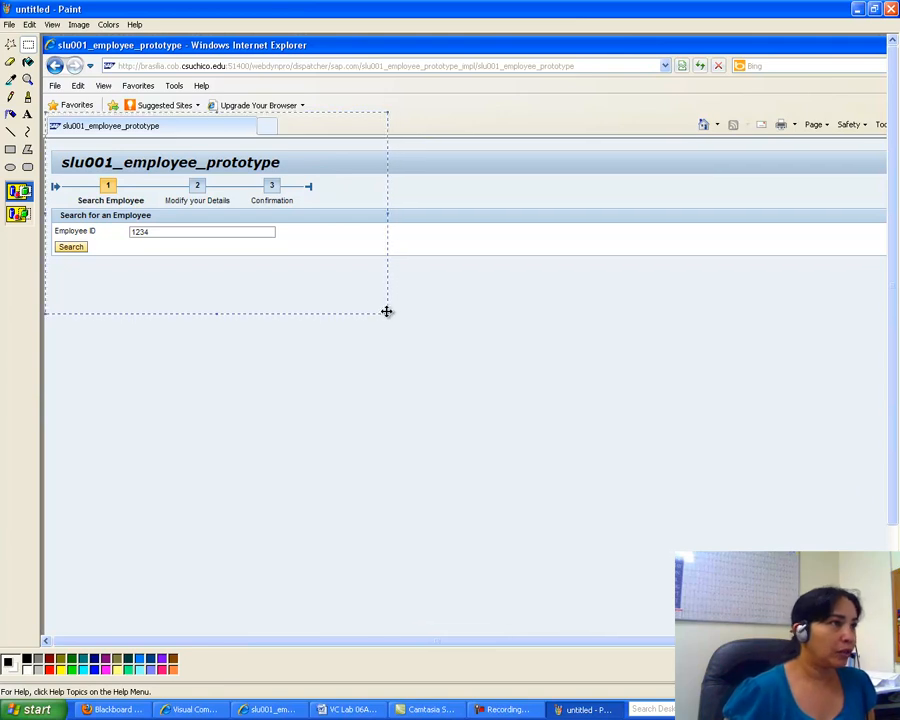
pyautogui.click(29, 24)
pyautogui.click(36, 68)
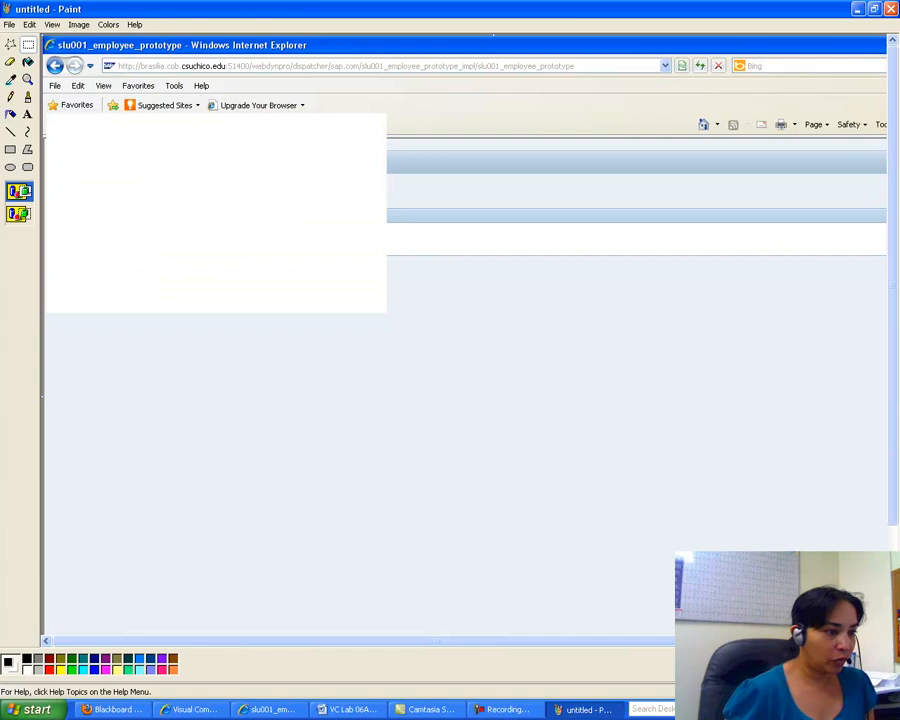
# Start a new Word document, type 'A.' and paste the Search Employee capture beneath it.
pyautogui.click(35, 709)
pyautogui.moveTo(68, 657)
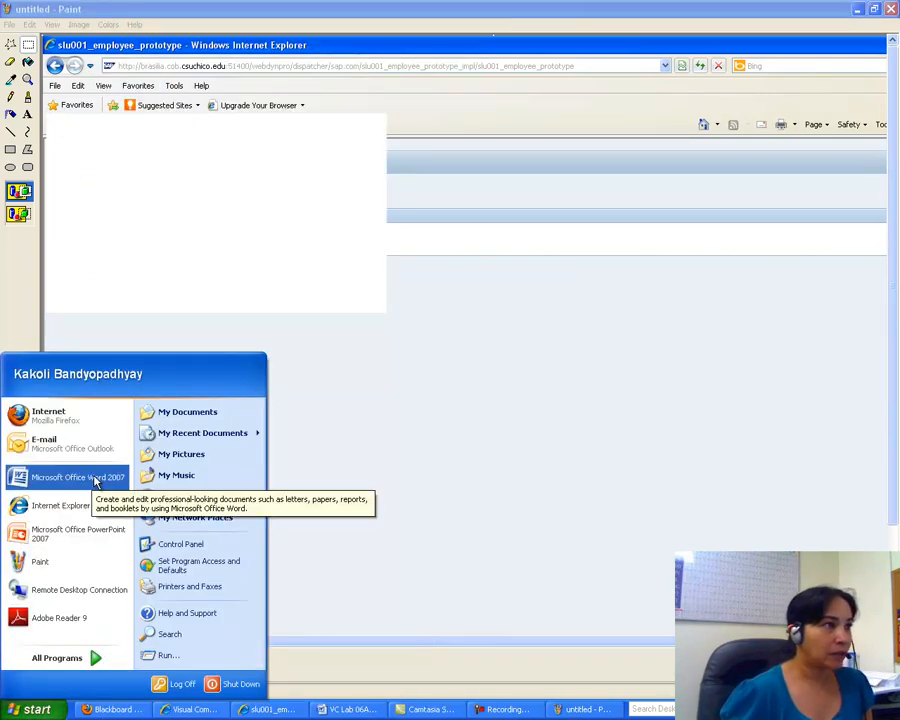
pyautogui.click(94, 478)
pyautogui.write('A.')
pyautogui.press('Return')
pyautogui.press('Return')
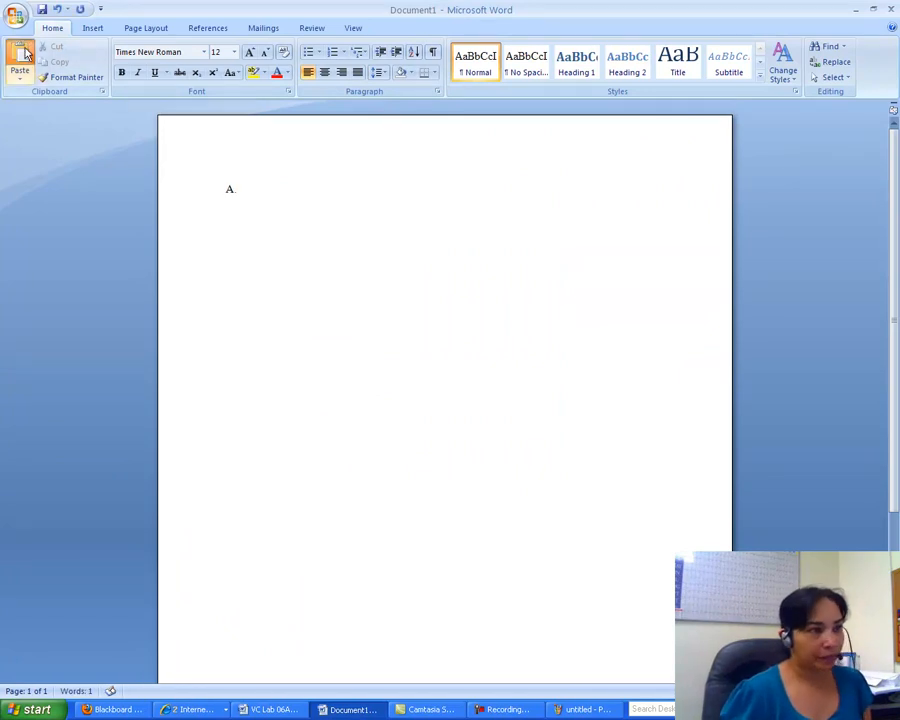
pyautogui.click(22, 55)
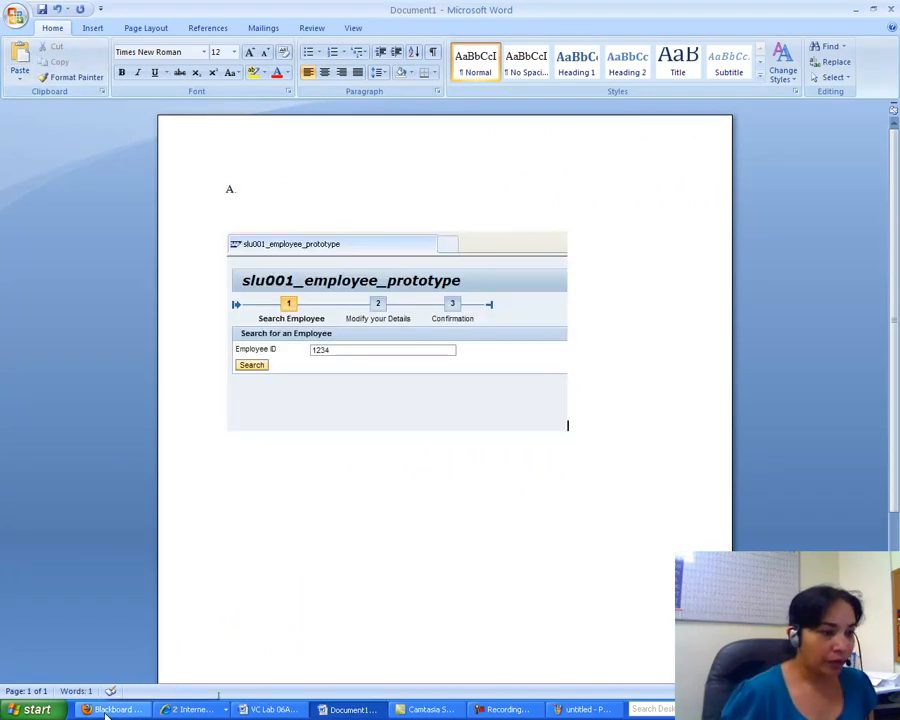
pyautogui.click(271, 710)
pyautogui.click(210, 709)
pyautogui.click(210, 672)
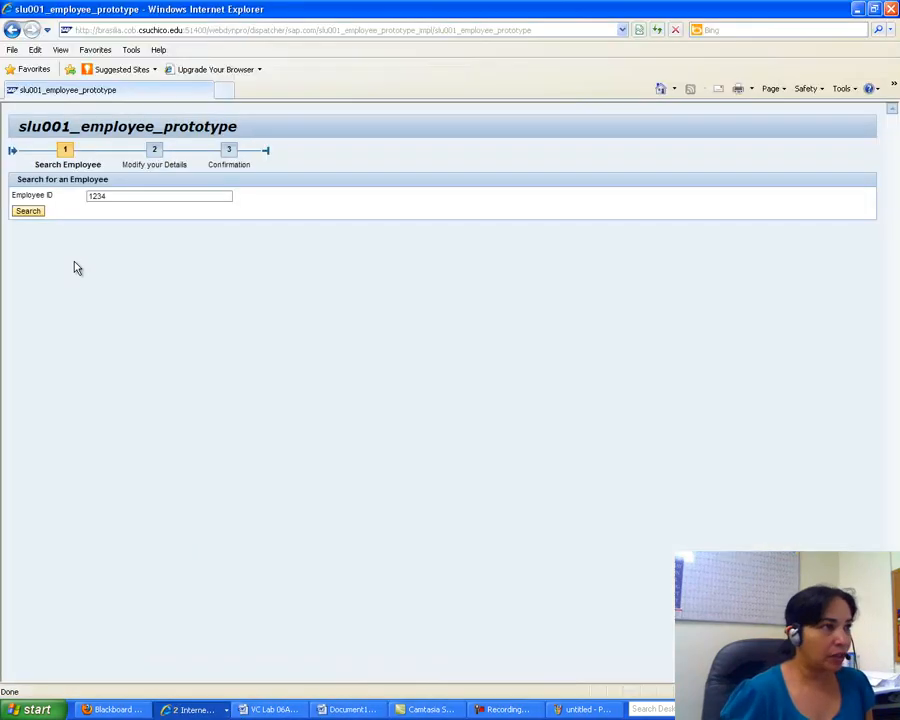
# Open the employee's details, then crop the Modify your Details capture on a new Paint image.
pyautogui.click(28, 212)
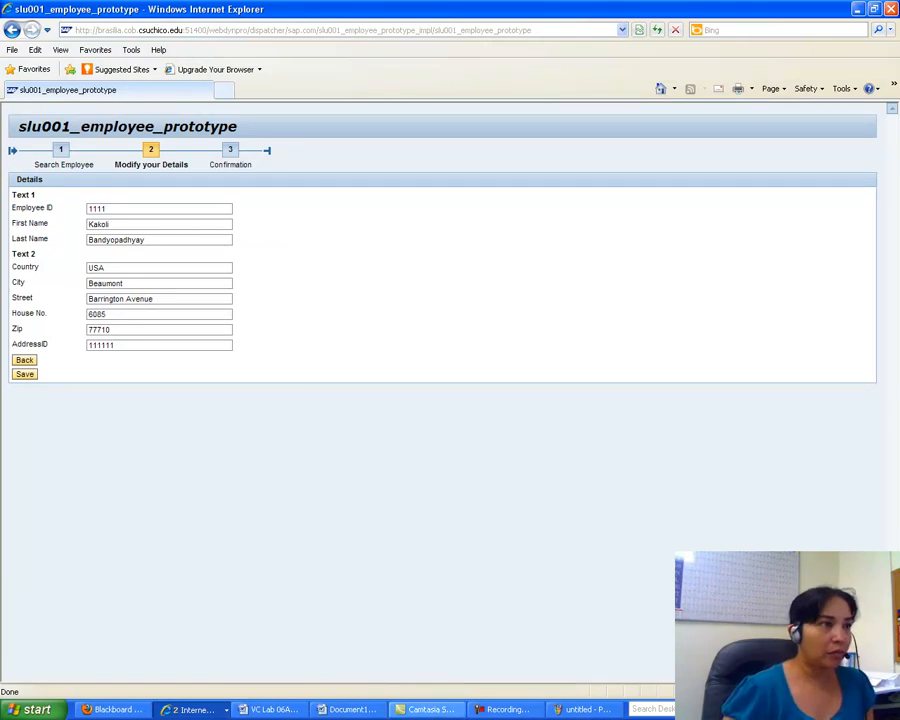
pyautogui.click(575, 709)
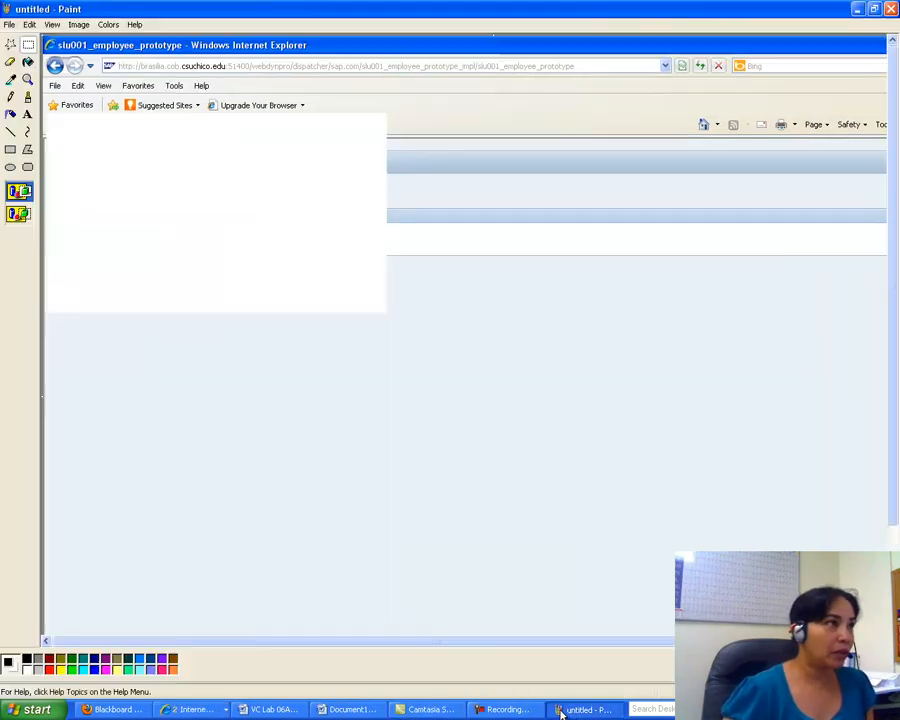
pyautogui.click(9, 24)
pyautogui.click(15, 37)
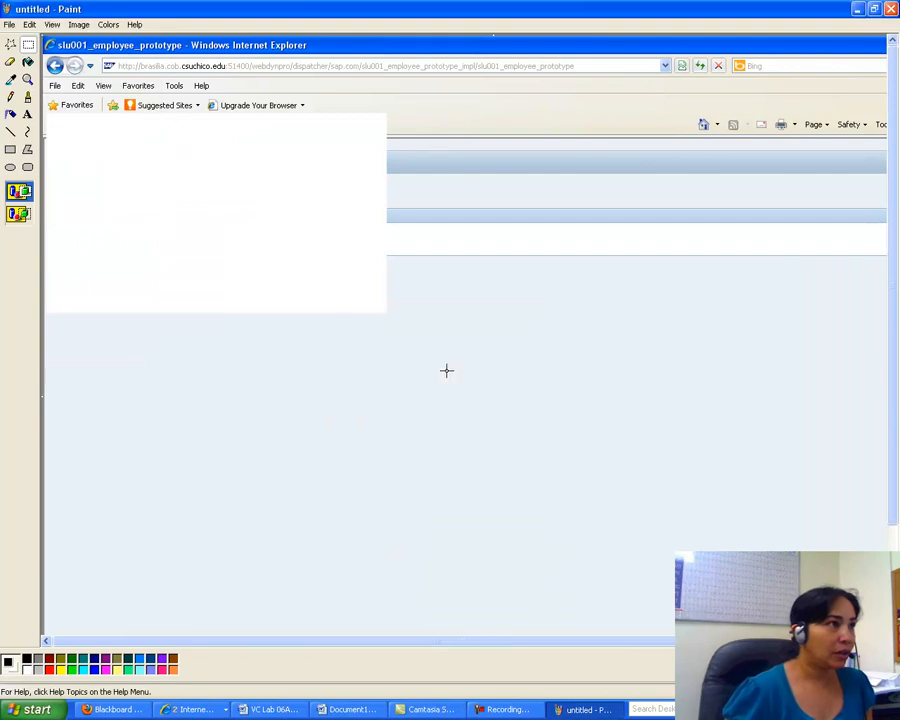
pyautogui.click(449, 376)
pyautogui.click(29, 24)
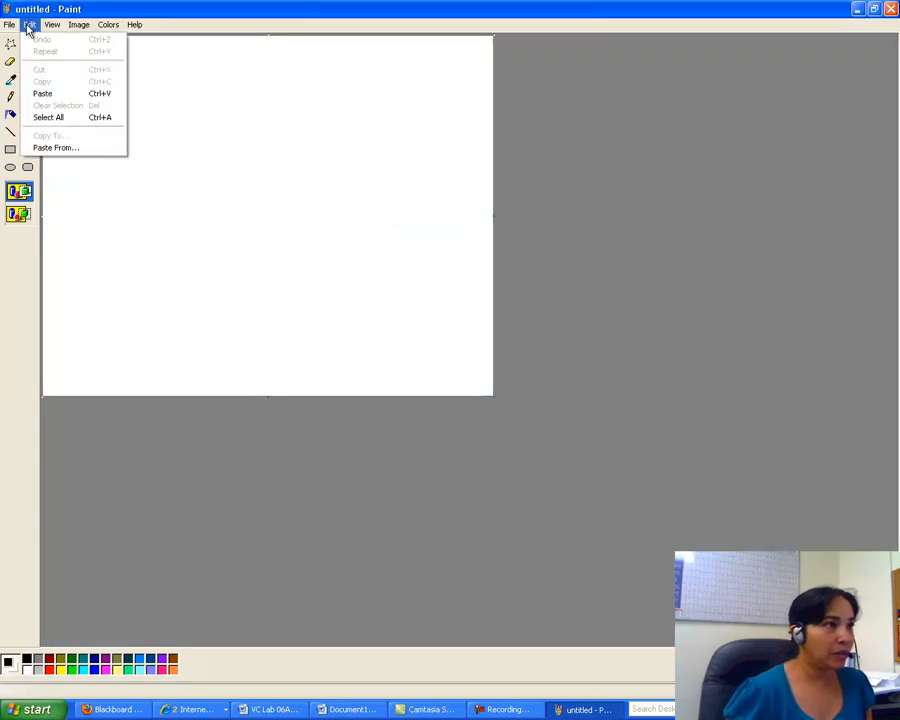
pyautogui.click(42, 94)
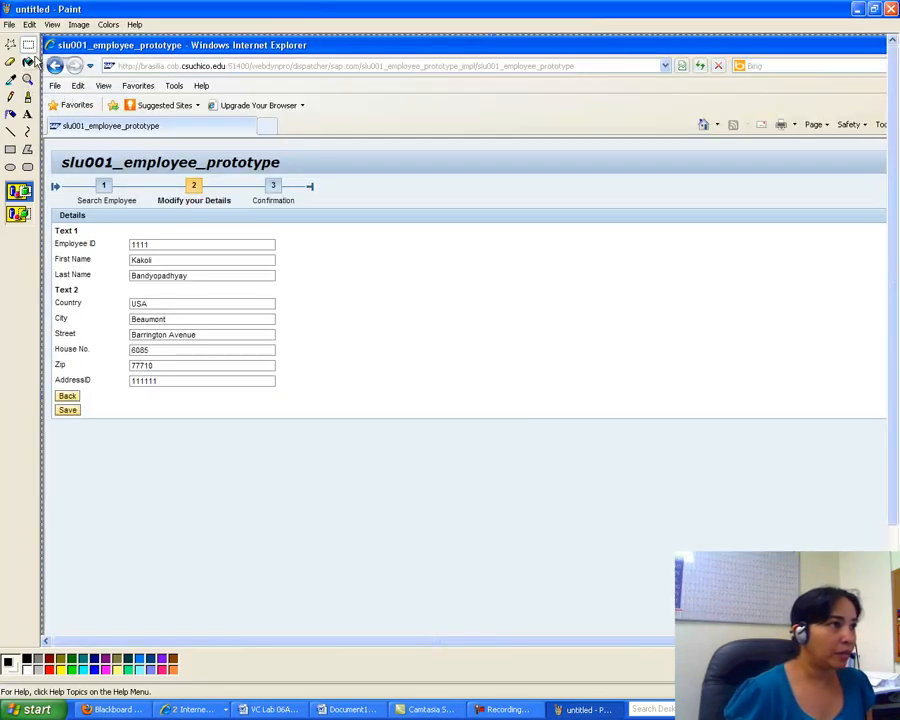
pyautogui.moveTo(52, 116)
pyautogui.mouseDown()
pyautogui.moveTo(316, 274)
pyautogui.moveTo(324, 422)
pyautogui.moveTo(341, 464)
pyautogui.mouseUp()
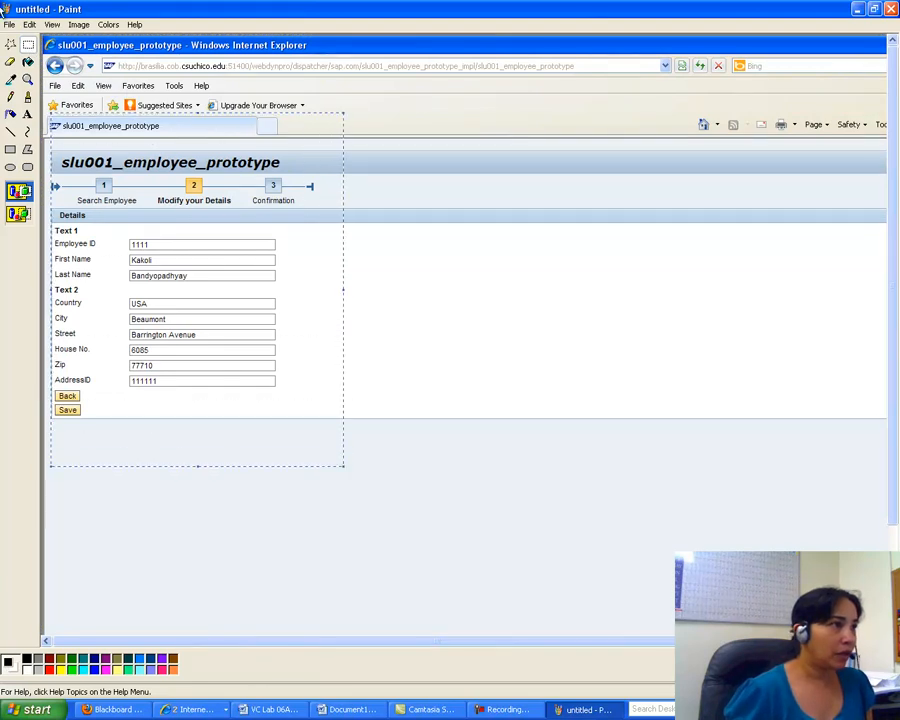
pyautogui.click(29, 24)
pyautogui.click(42, 70)
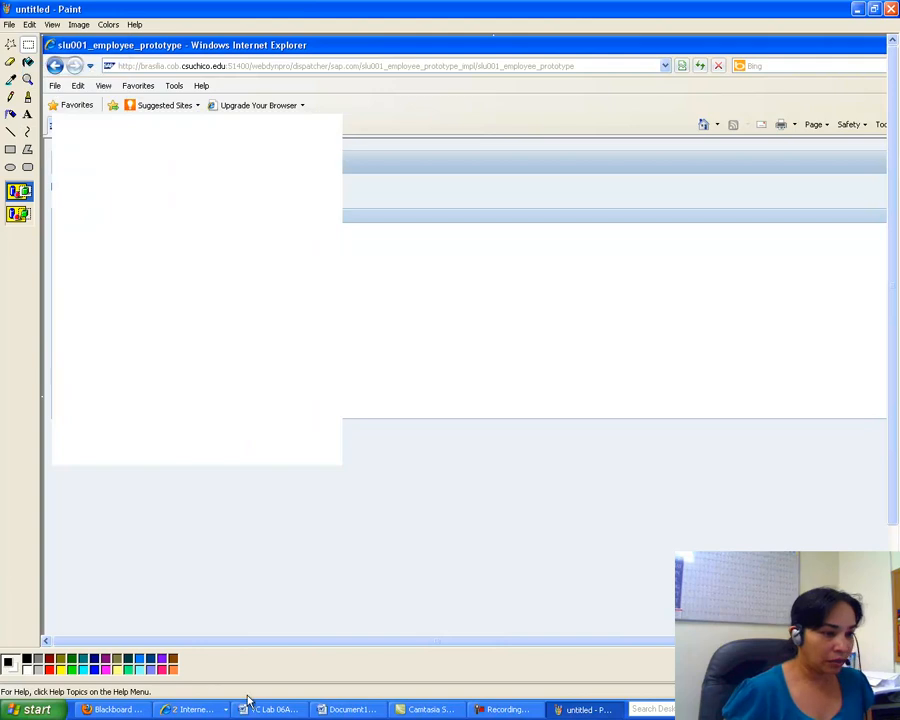
# Paste the Modify your Details capture under B. in Document1 and add a new line.
pyautogui.click(345, 709)
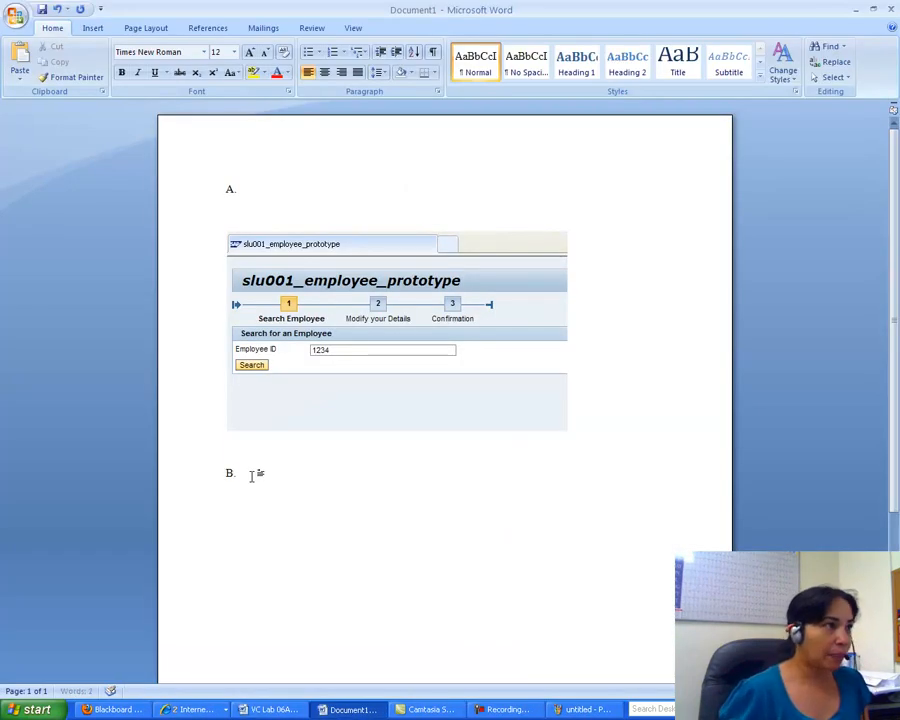
pyautogui.click(16, 56)
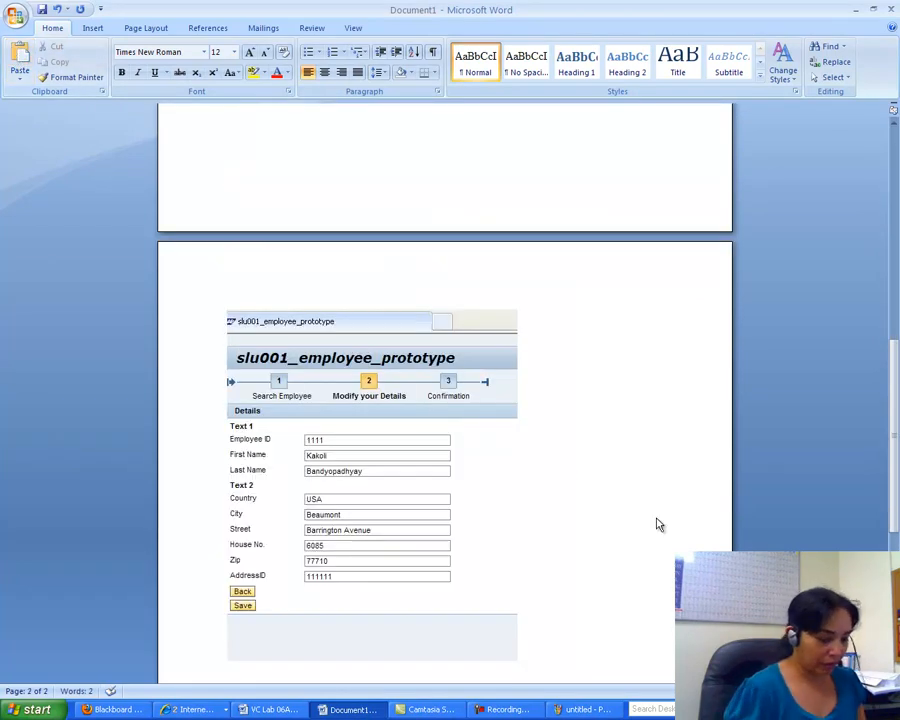
pyautogui.press('Return')
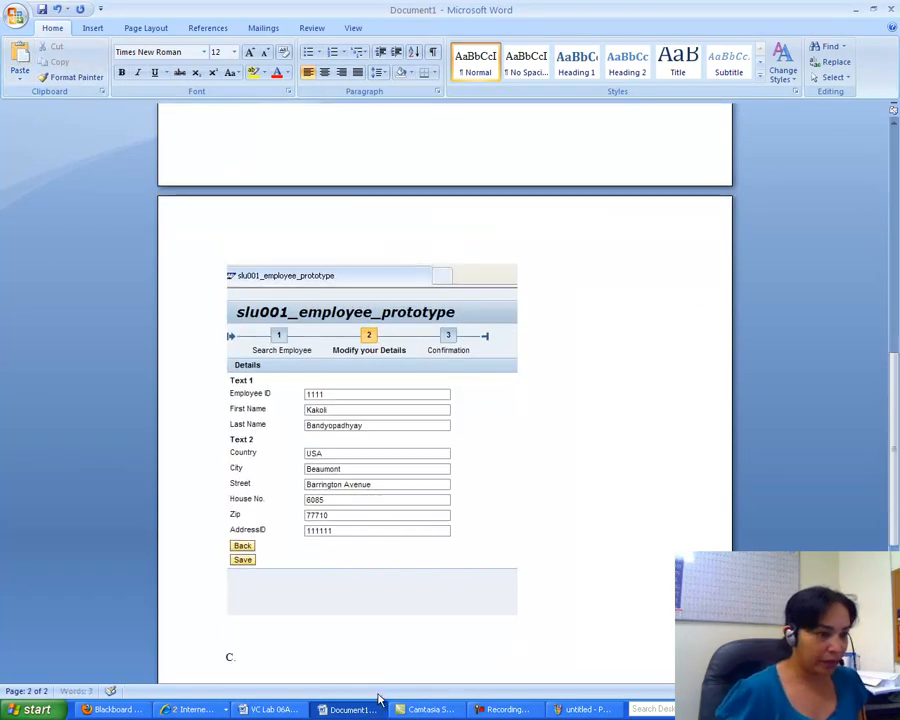
pyautogui.click(281, 711)
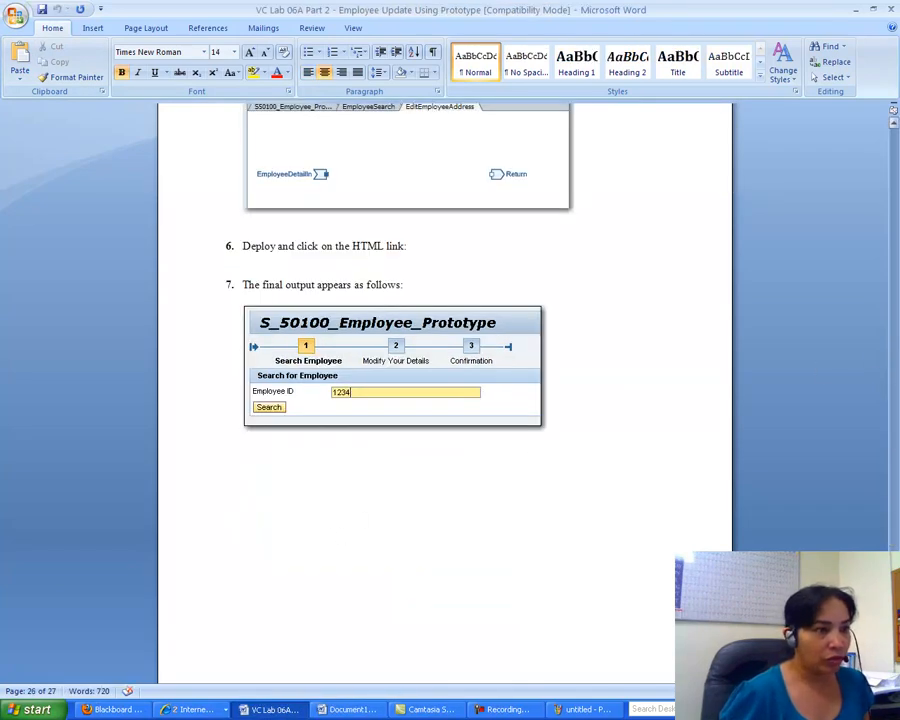
# Save the employee changes in the prototype to reach the Confirmation page.
pyautogui.scroll(-10, 445, 400)
pyautogui.scroll(-1, 445, 400)
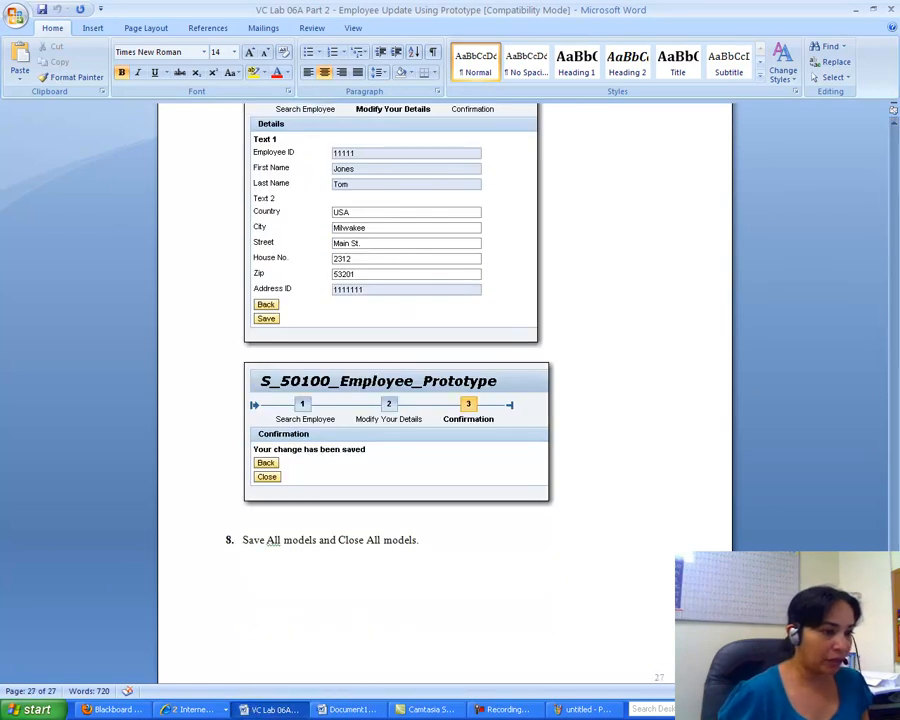
pyautogui.click(190, 709)
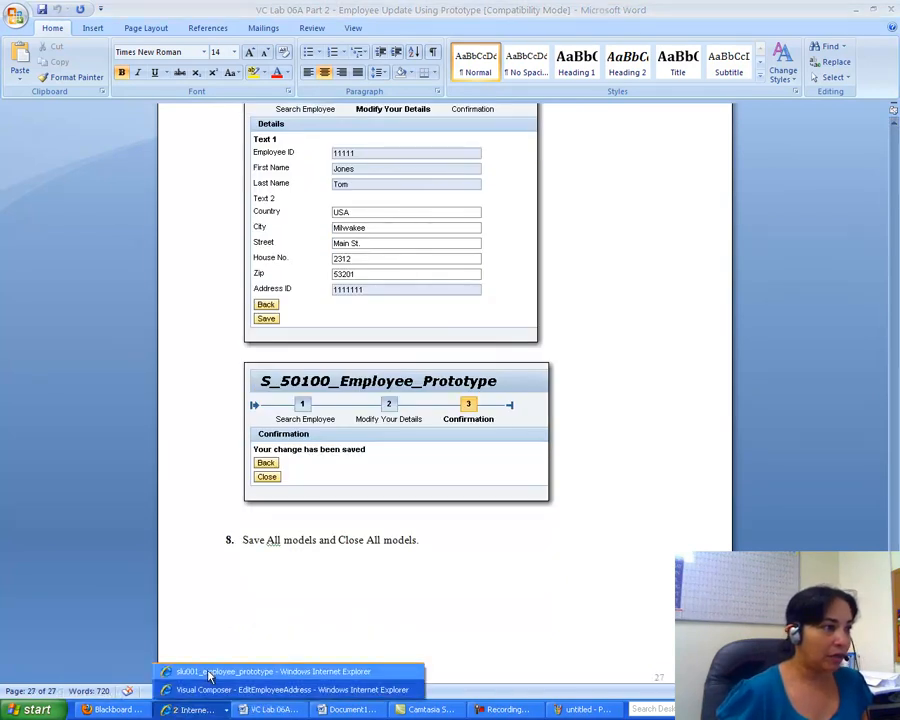
pyautogui.click(196, 670)
pyautogui.click(24, 374)
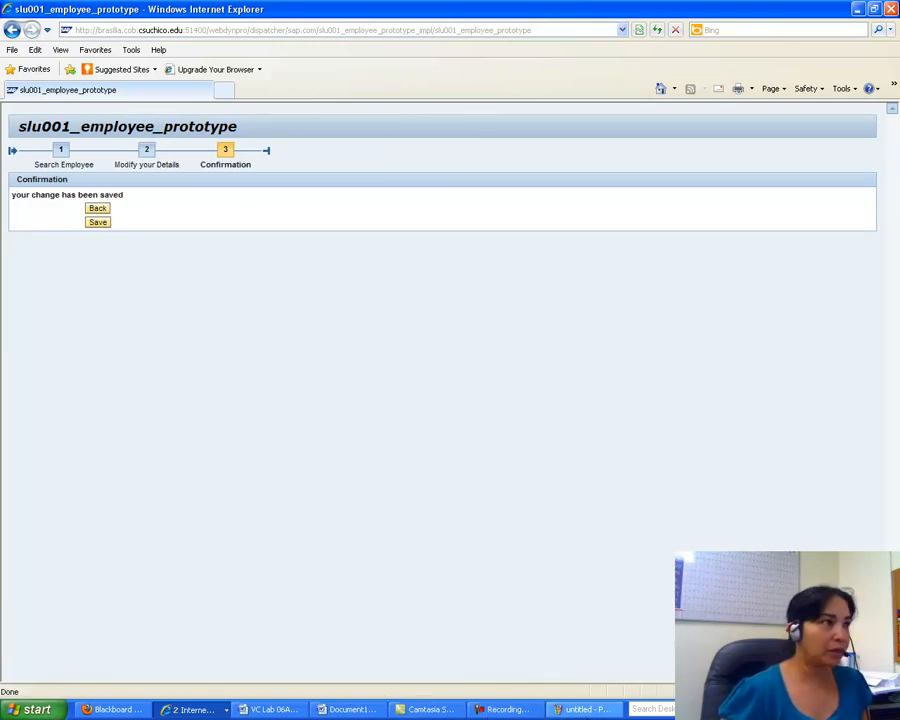
# On a fresh Paint canvas, cut out the Confirmation page capture and close Paint without saving.
pyautogui.click(585, 709)
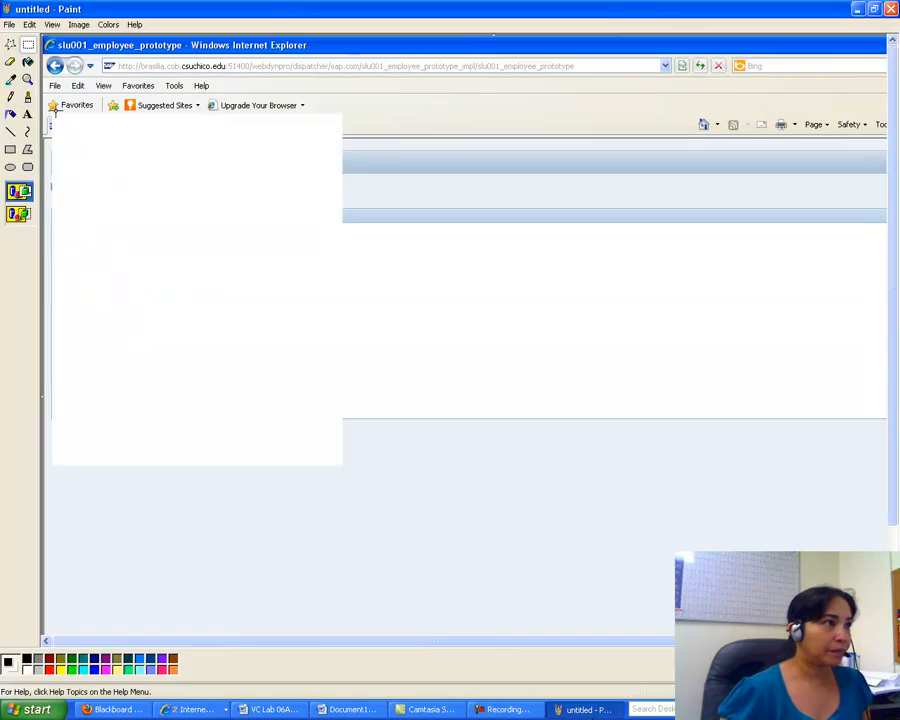
pyautogui.click(9, 24)
pyautogui.click(18, 40)
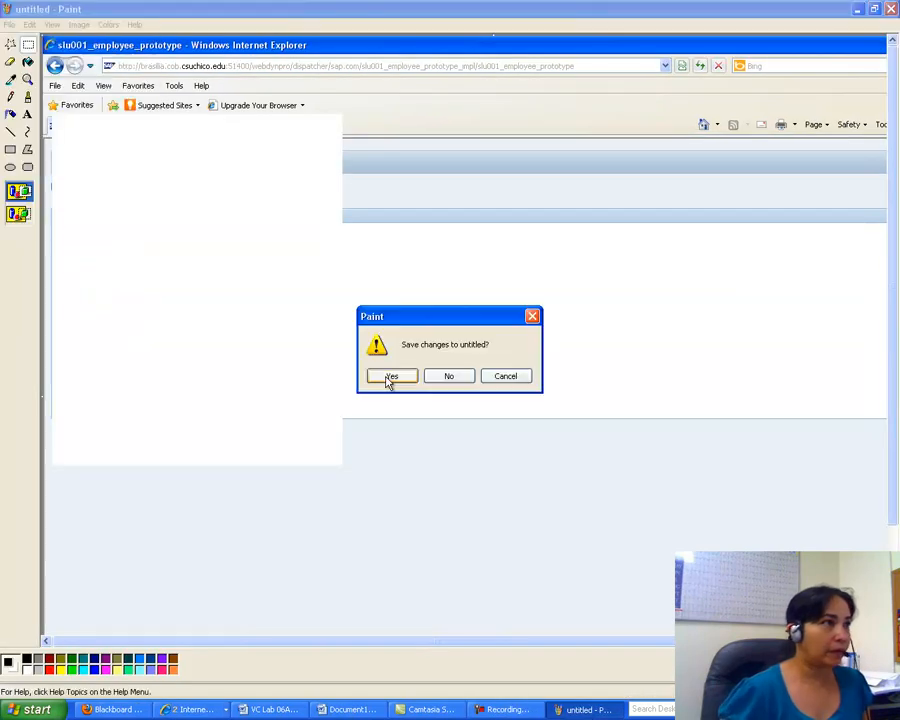
pyautogui.click(448, 376)
pyautogui.click(29, 25)
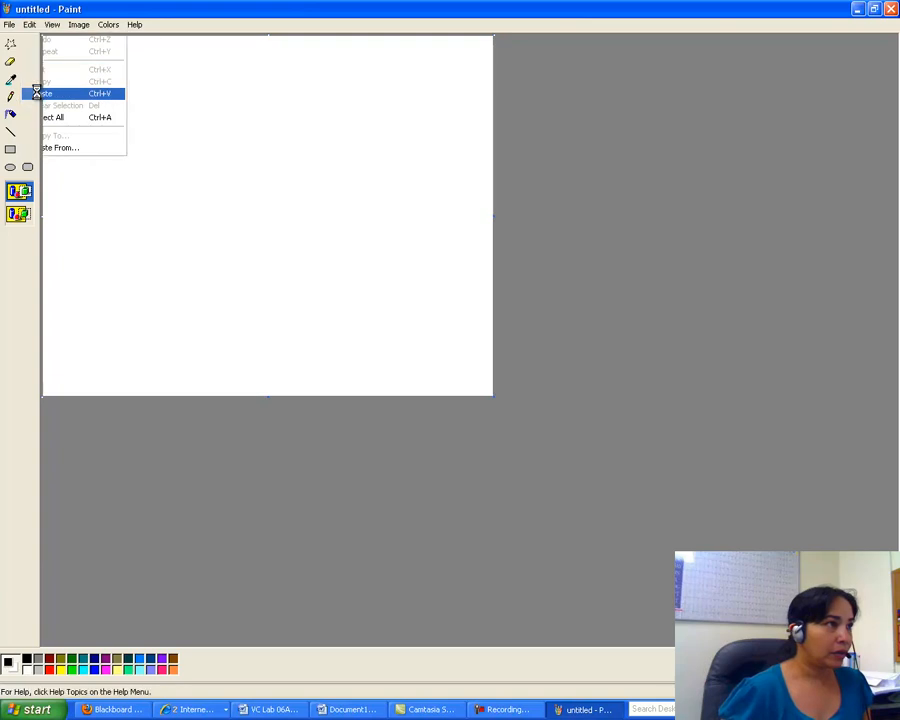
pyautogui.click(40, 92)
pyautogui.click(26, 44)
pyautogui.moveTo(48, 104); pyautogui.dragTo(409, 321)
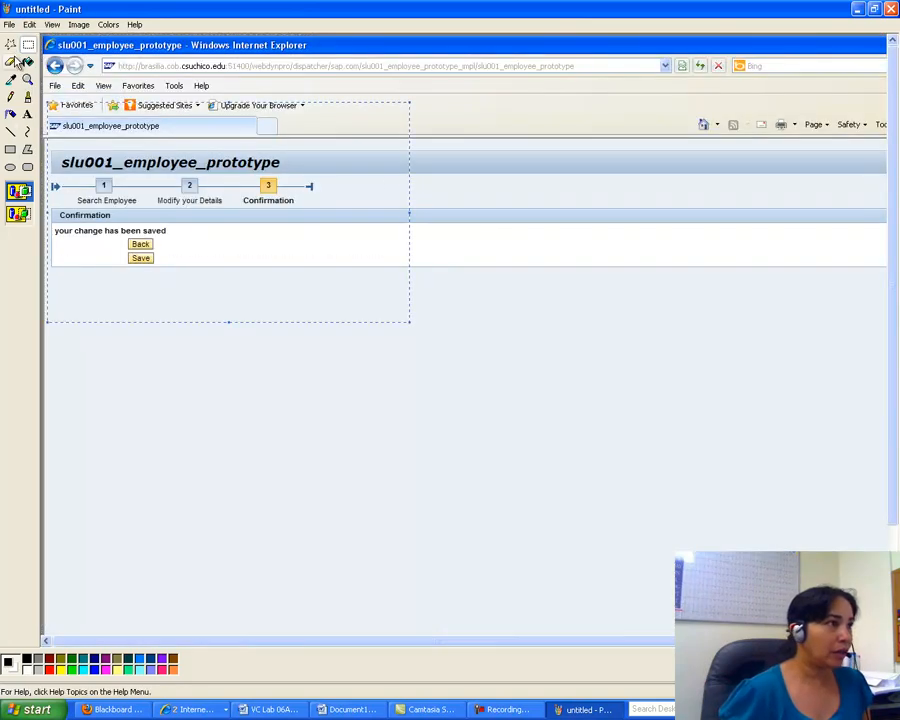
pyautogui.click(29, 25)
pyautogui.click(39, 69)
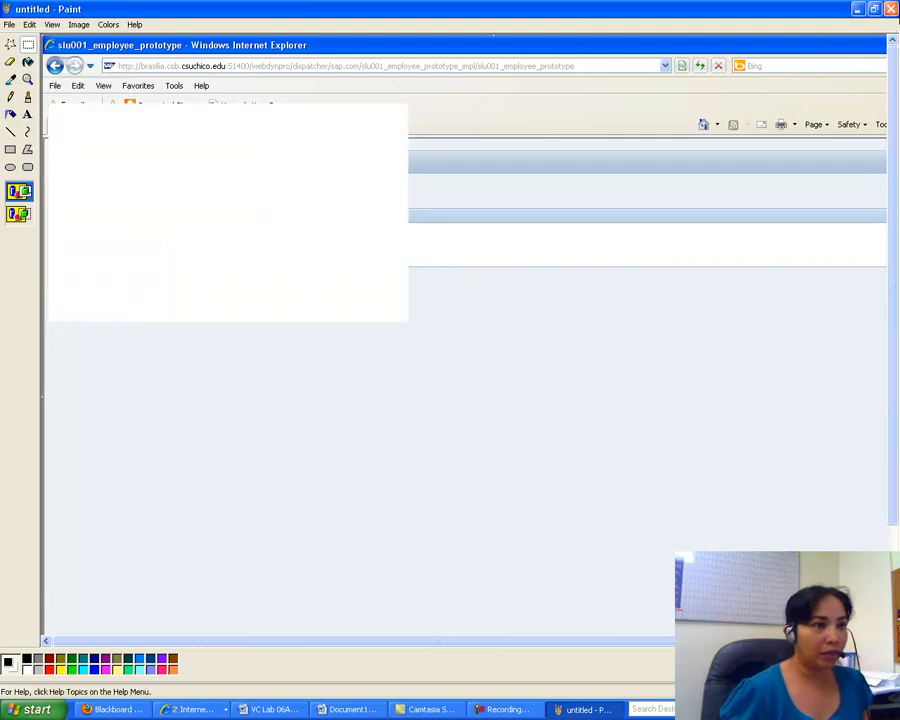
pyautogui.click(890, 8)
pyautogui.click(448, 375)
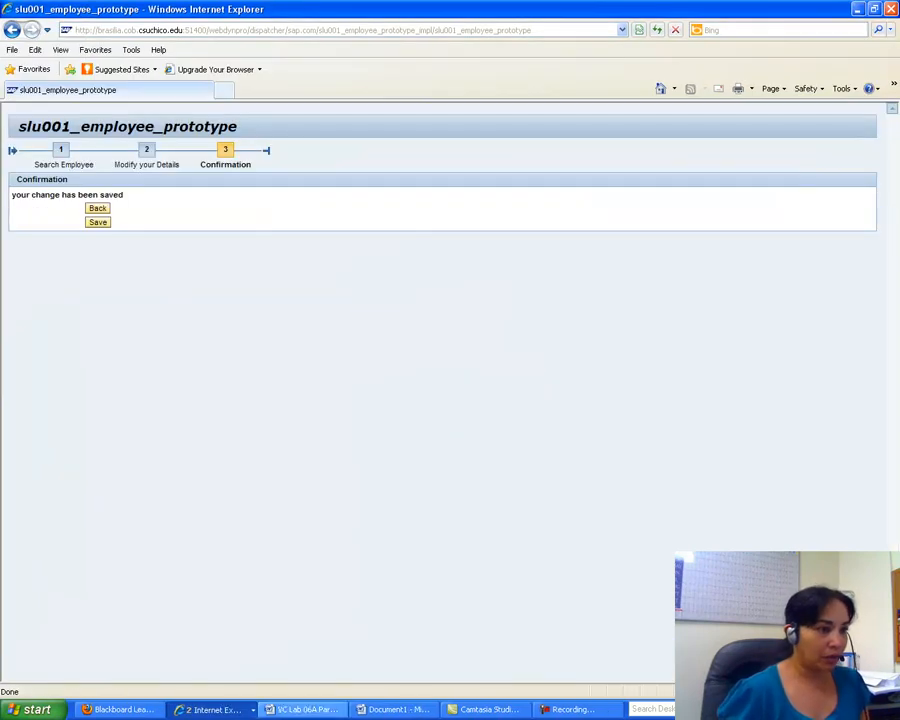
# Complete the 'C.' label in Document1 and paste the Confirmation capture under it.
pyautogui.click(398, 709)
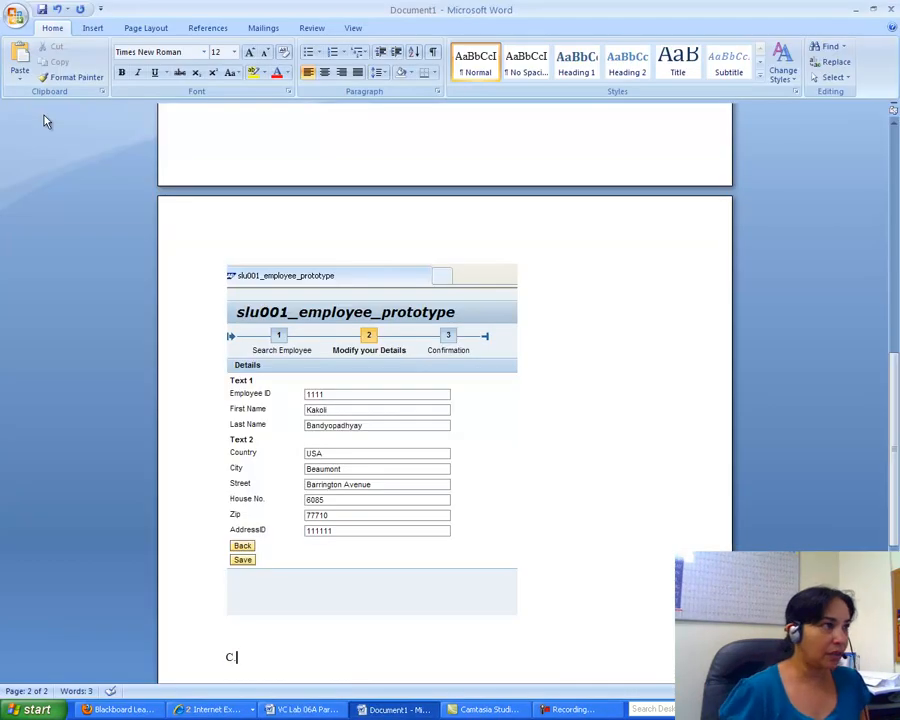
pyautogui.write('.')
pyautogui.press('Return')
pyautogui.press('Return')
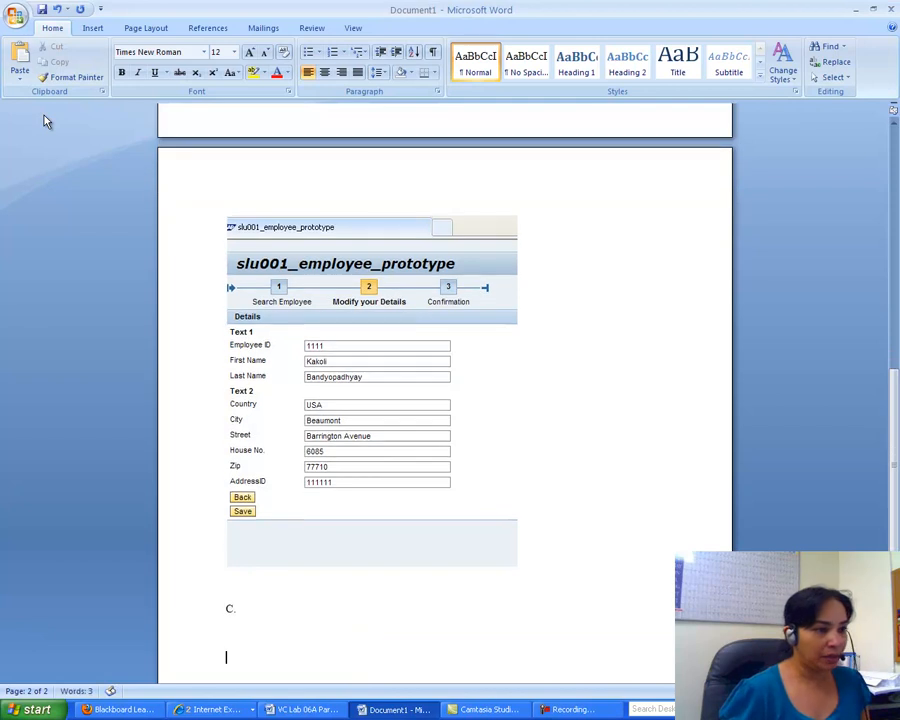
pyautogui.click(29, 60)
pyautogui.click(15, 15)
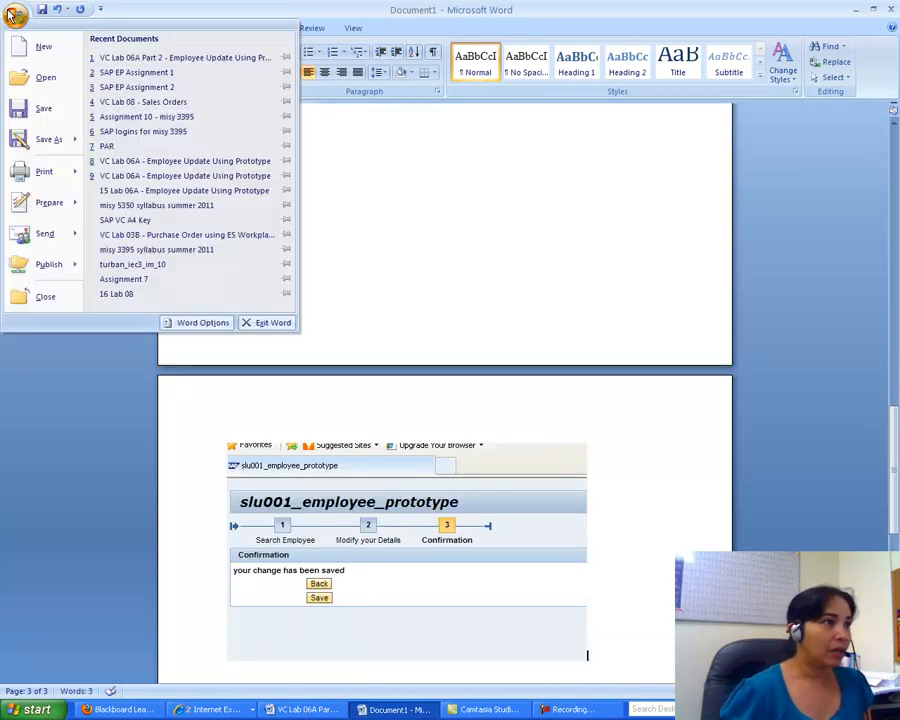
# Save the document as 'VC A5 Key' (Word 97-2003) in misy 3395 summer 2011, then close Word.
pyautogui.moveTo(13, 147)
pyautogui.click(160, 138)
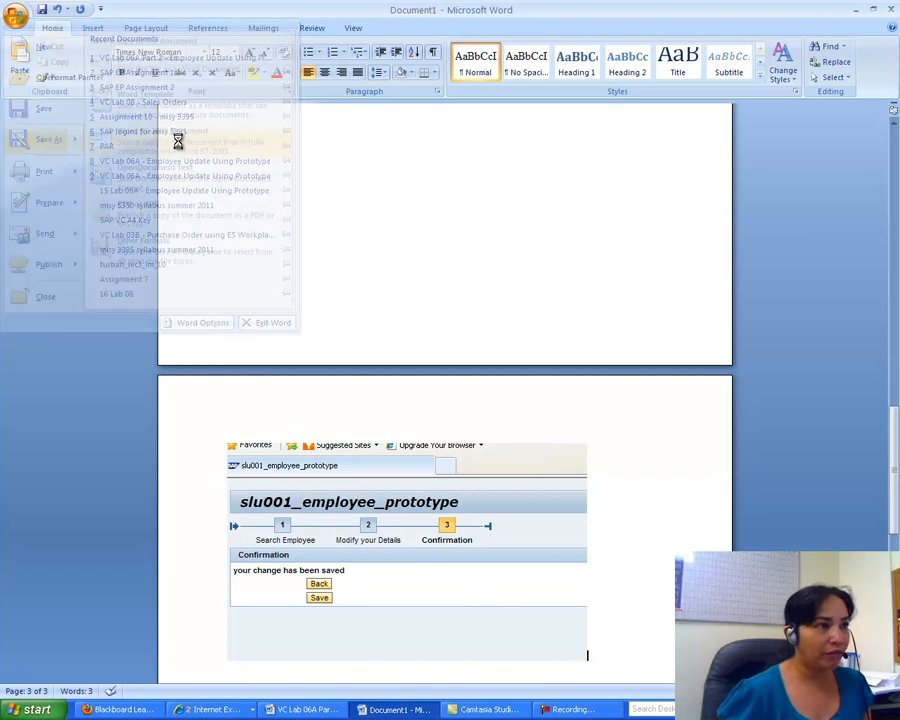
pyautogui.click(236, 281)
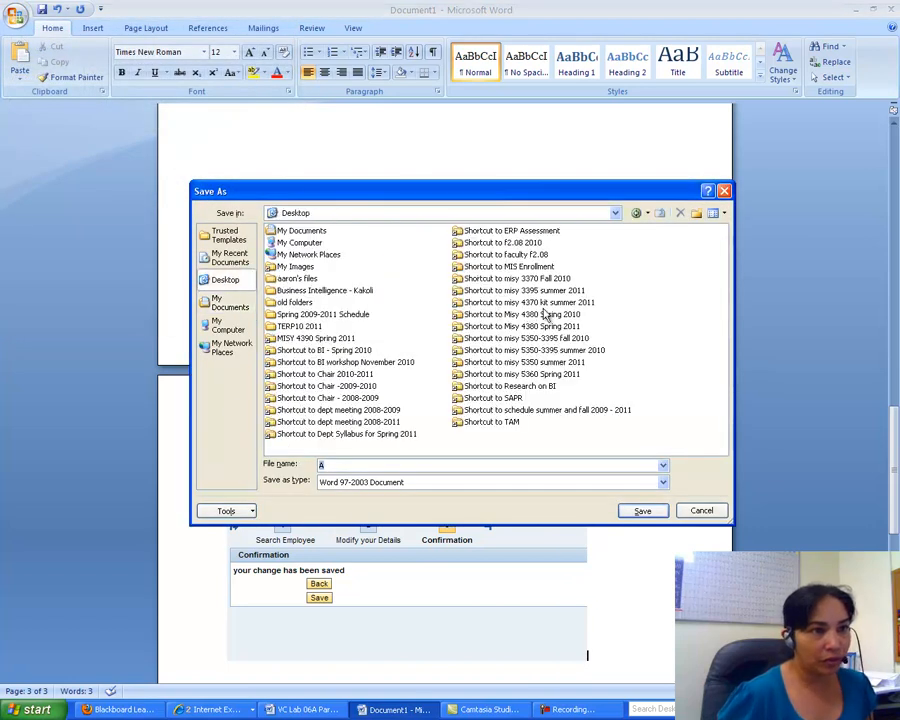
pyautogui.doubleClick(522, 290)
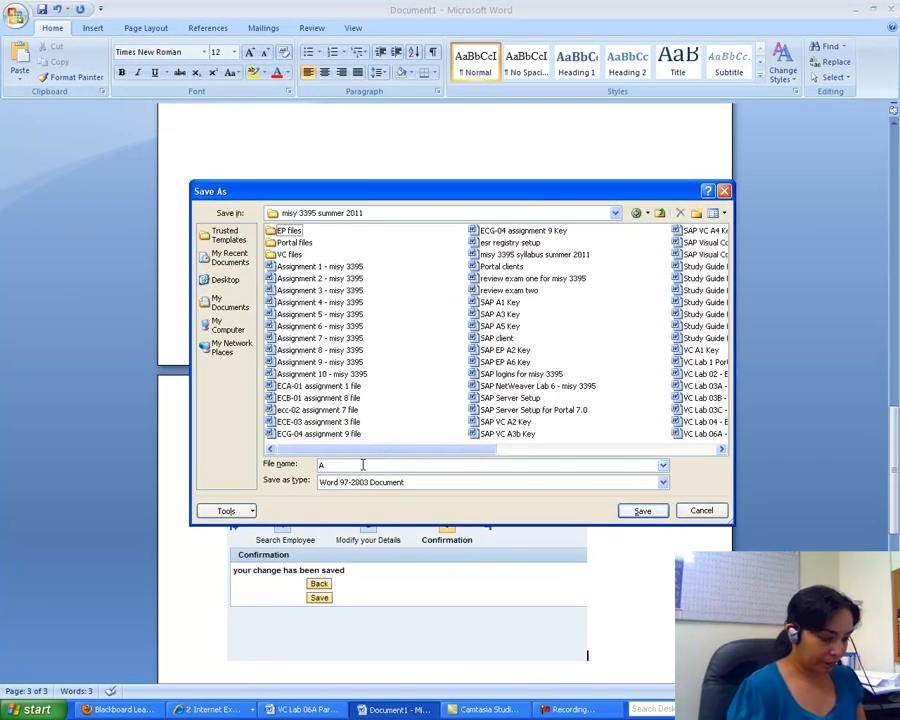
pyautogui.write('VC')
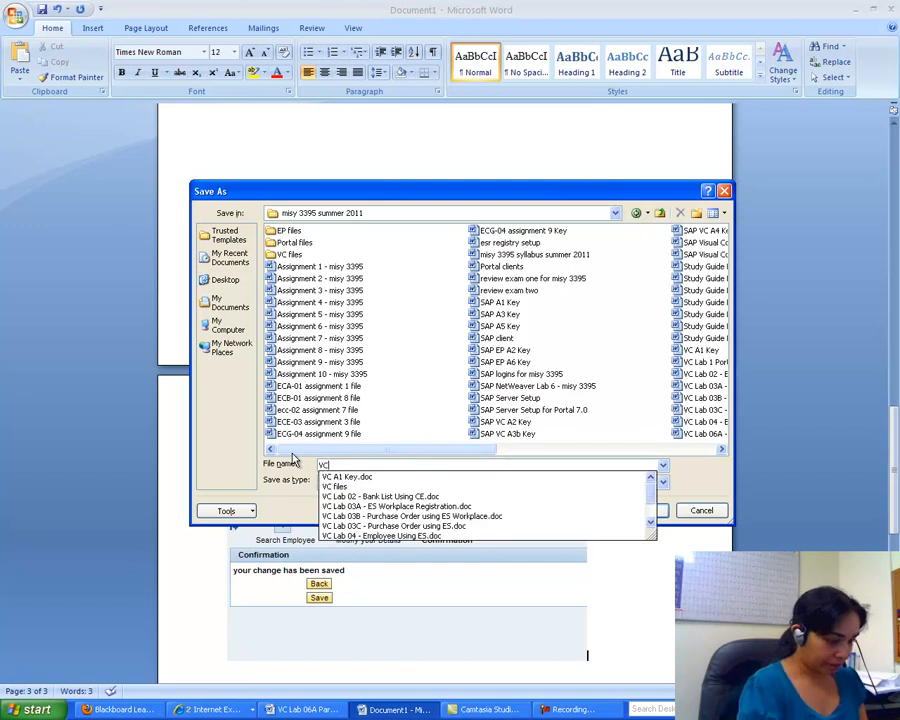
pyautogui.write(' A5 Key')
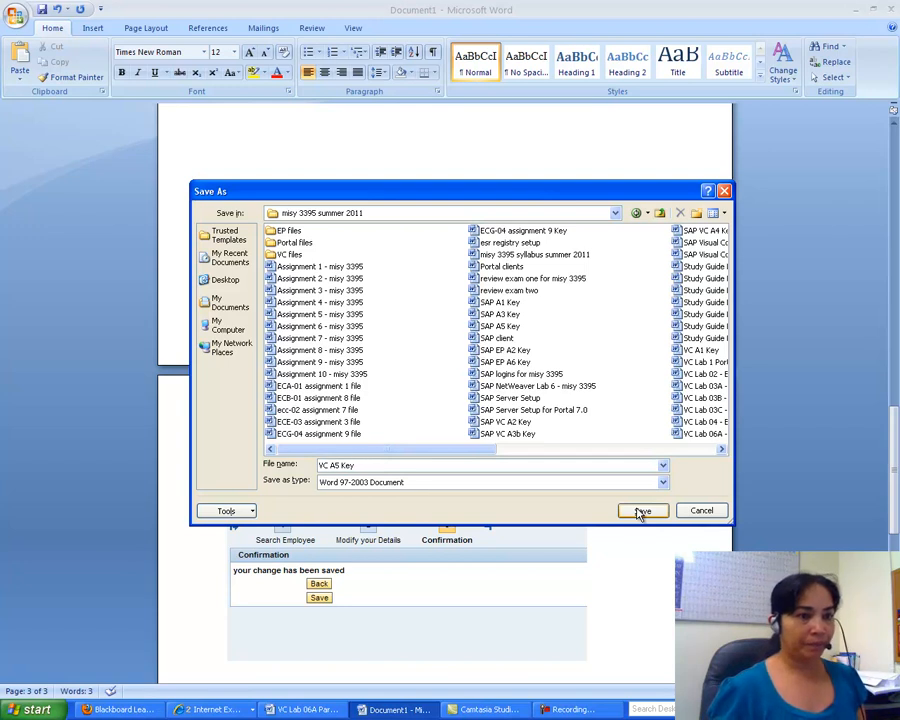
pyautogui.click(641, 511)
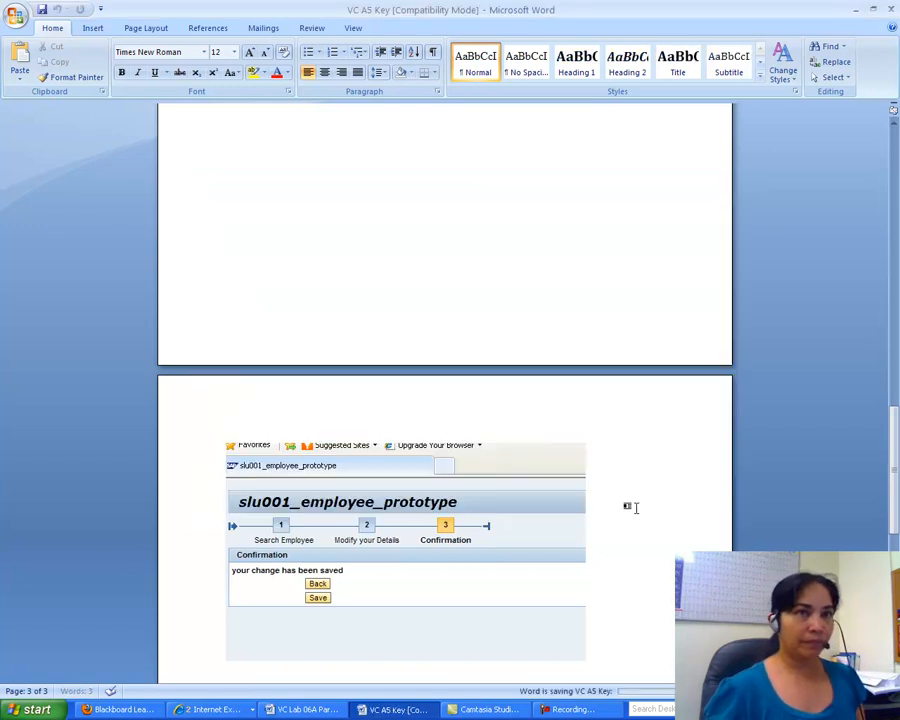
pyautogui.click(893, 8)
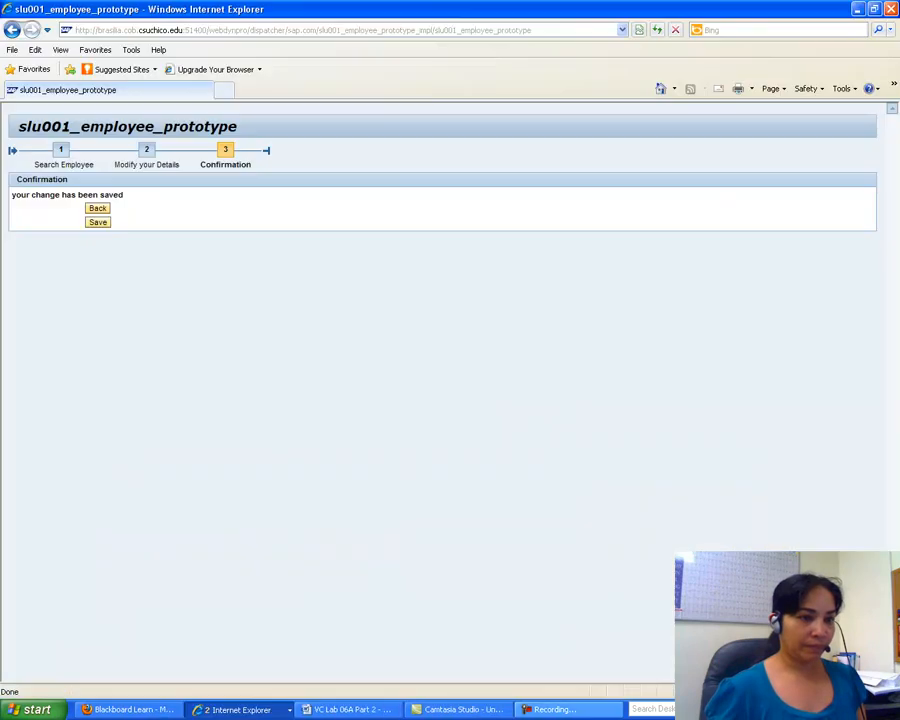